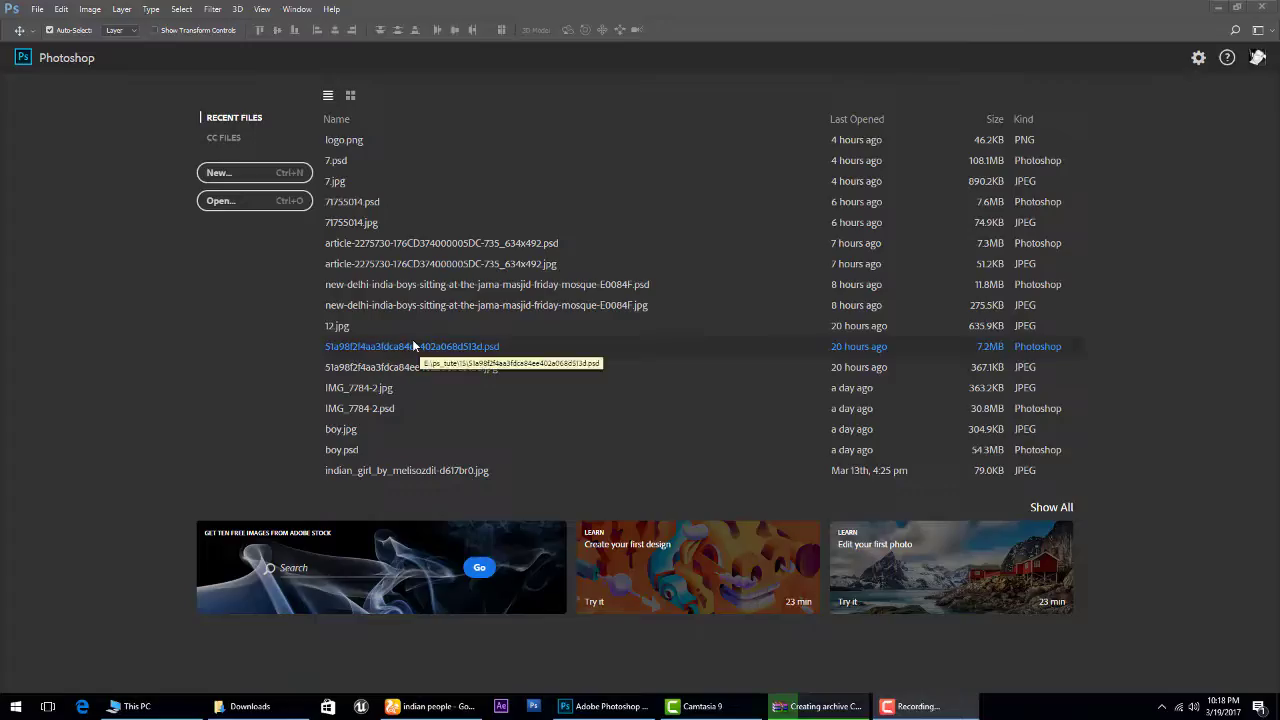
Save the red-turban man photo from the 'indian people' image results to the Desktop.
{"action": "left_click", "coordinate": [430, 706]}
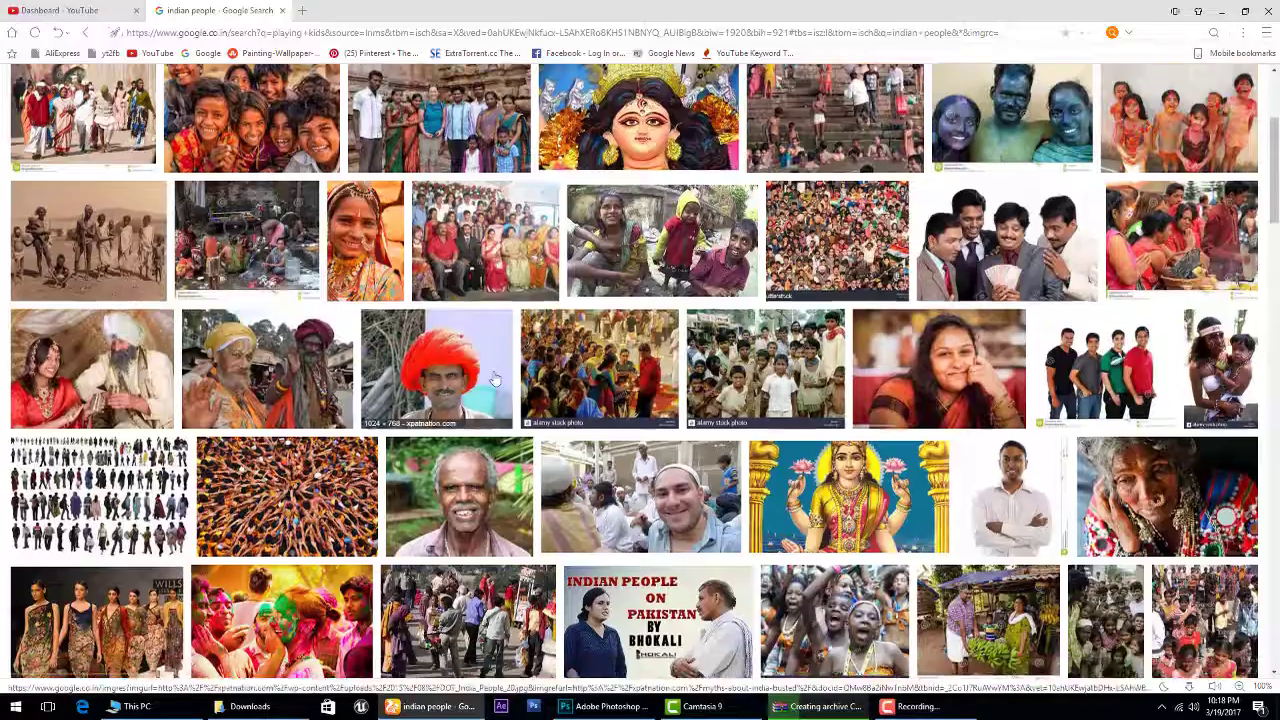
{"action": "scroll", "coordinate": [487, 390], "scroll_direction": "up", "scroll_amount": 2}
{"action": "scroll", "coordinate": [487, 390], "scroll_direction": "up", "scroll_amount": 2}
{"action": "scroll", "coordinate": [487, 390], "scroll_direction": "down", "scroll_amount": 2}
{"action": "left_click", "coordinate": [487, 390]}
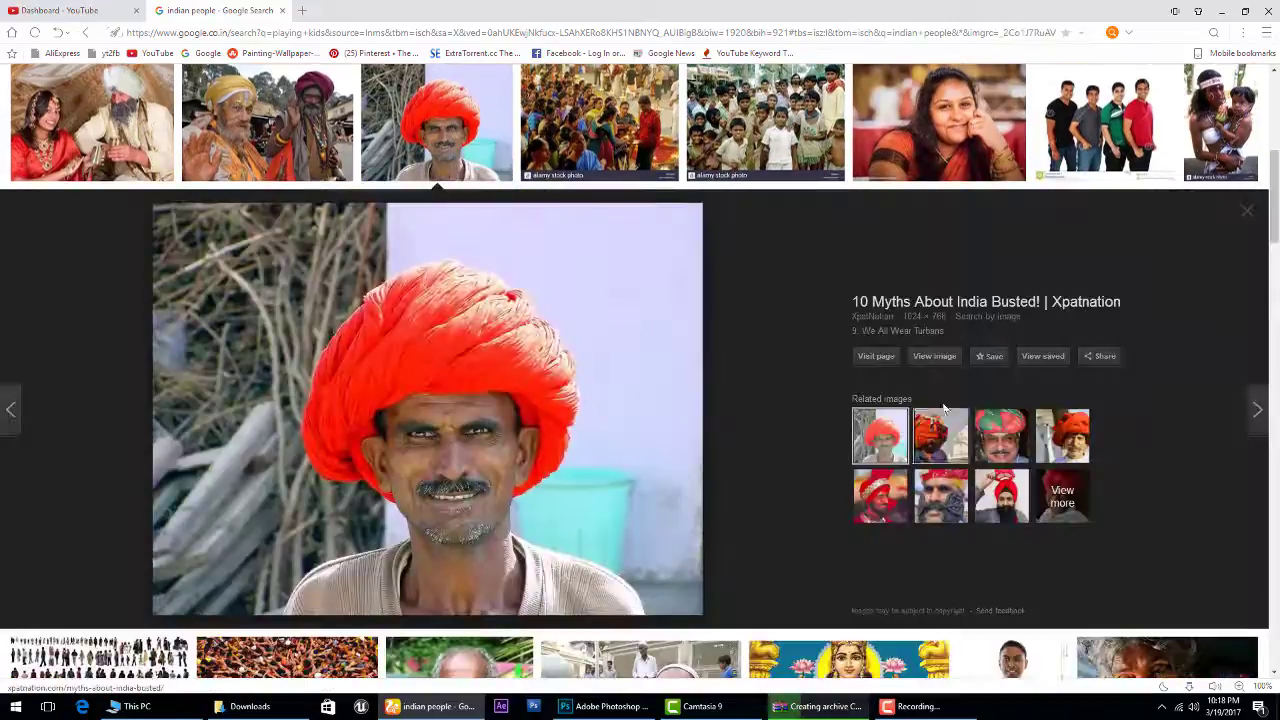
{"action": "left_click", "coordinate": [850, 352]}
{"action": "right_click", "coordinate": [314, 251]}
{"action": "left_click", "coordinate": [369, 303]}
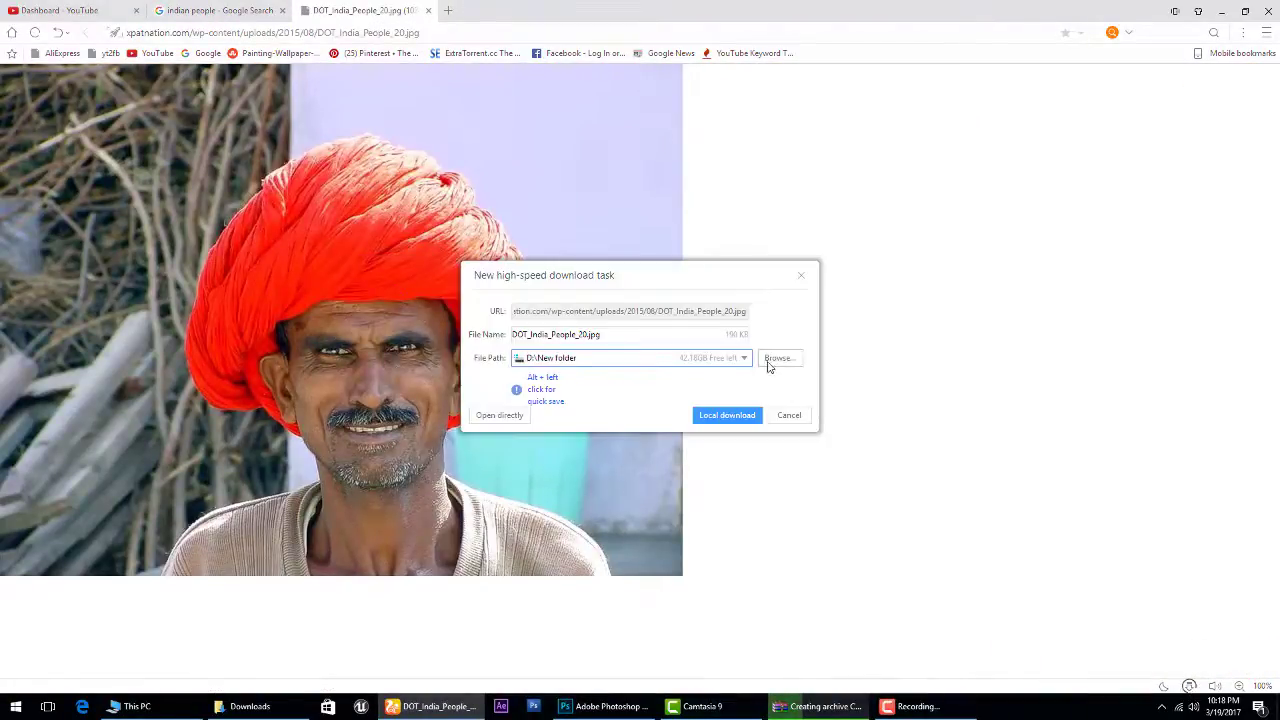
{"action": "left_click", "coordinate": [779, 358]}
{"action": "left_click", "coordinate": [779, 358]}
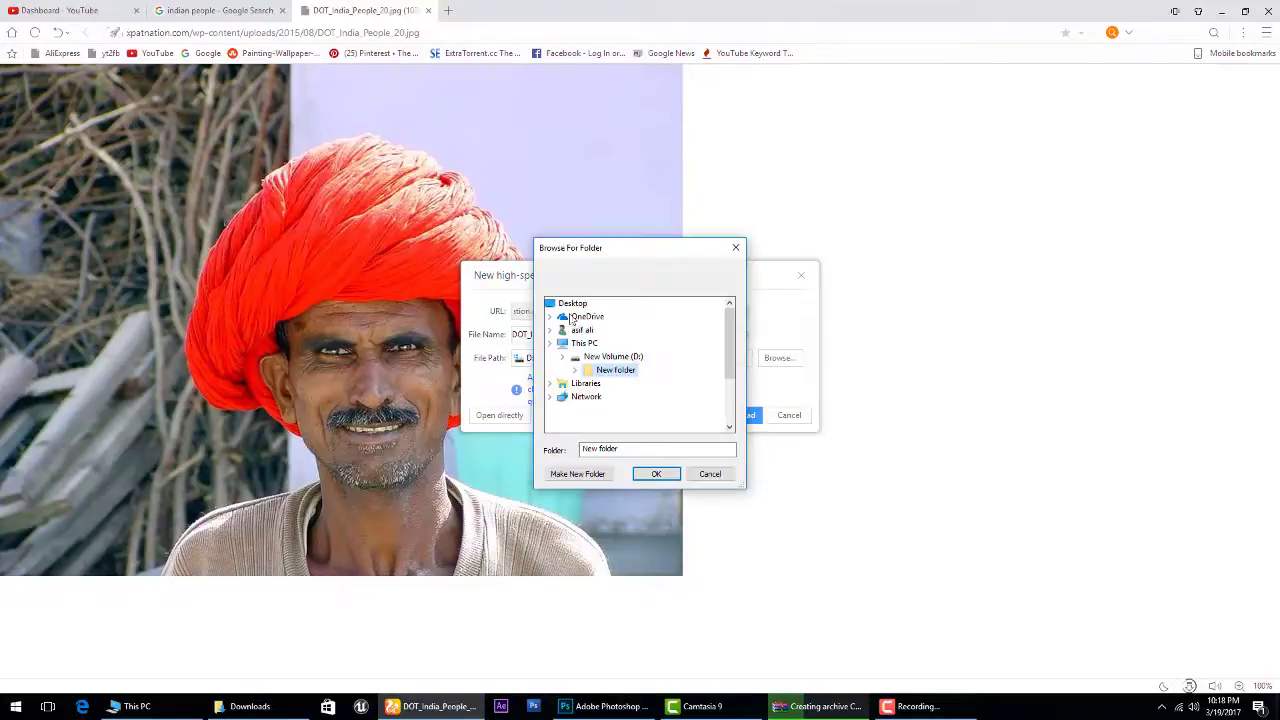
{"action": "left_click", "coordinate": [657, 474]}
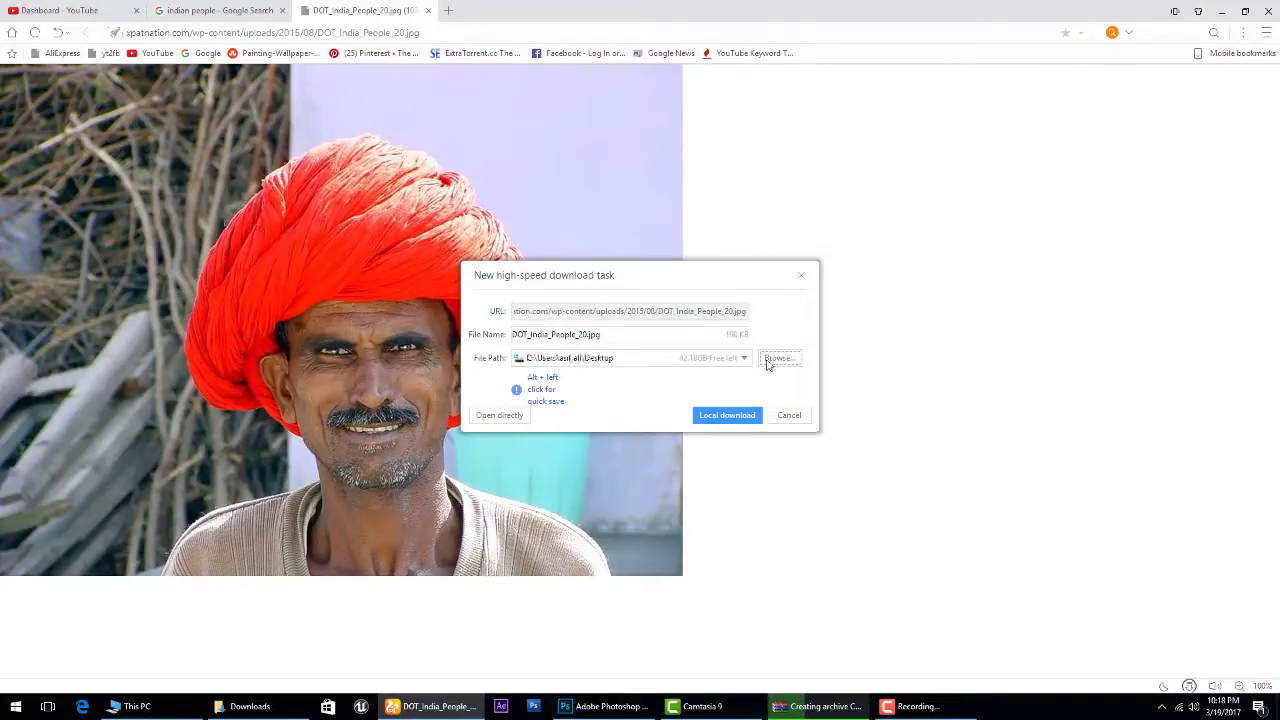
{"action": "left_click", "coordinate": [727, 415]}
Open DOT_India_People_20.jpg in Photoshop, then return to the browser's image search results.
{"action": "left_click", "coordinate": [605, 706]}
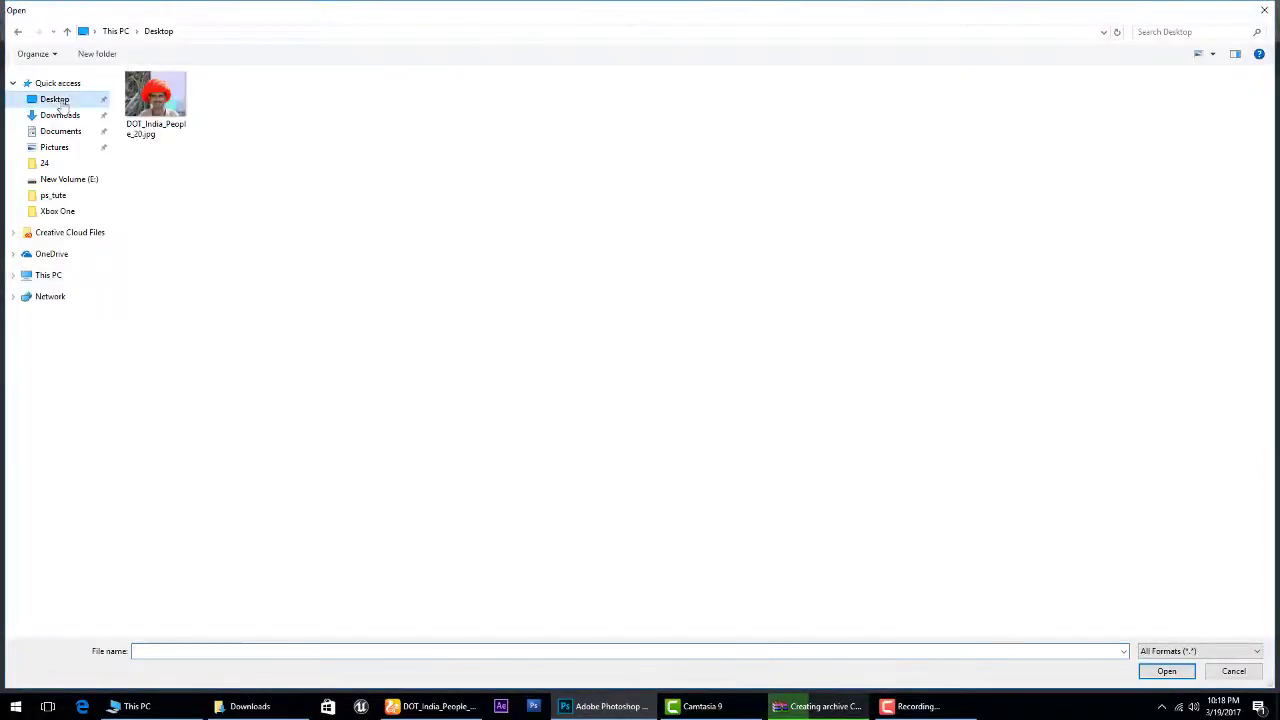
{"action": "double_click", "coordinate": [136, 108]}
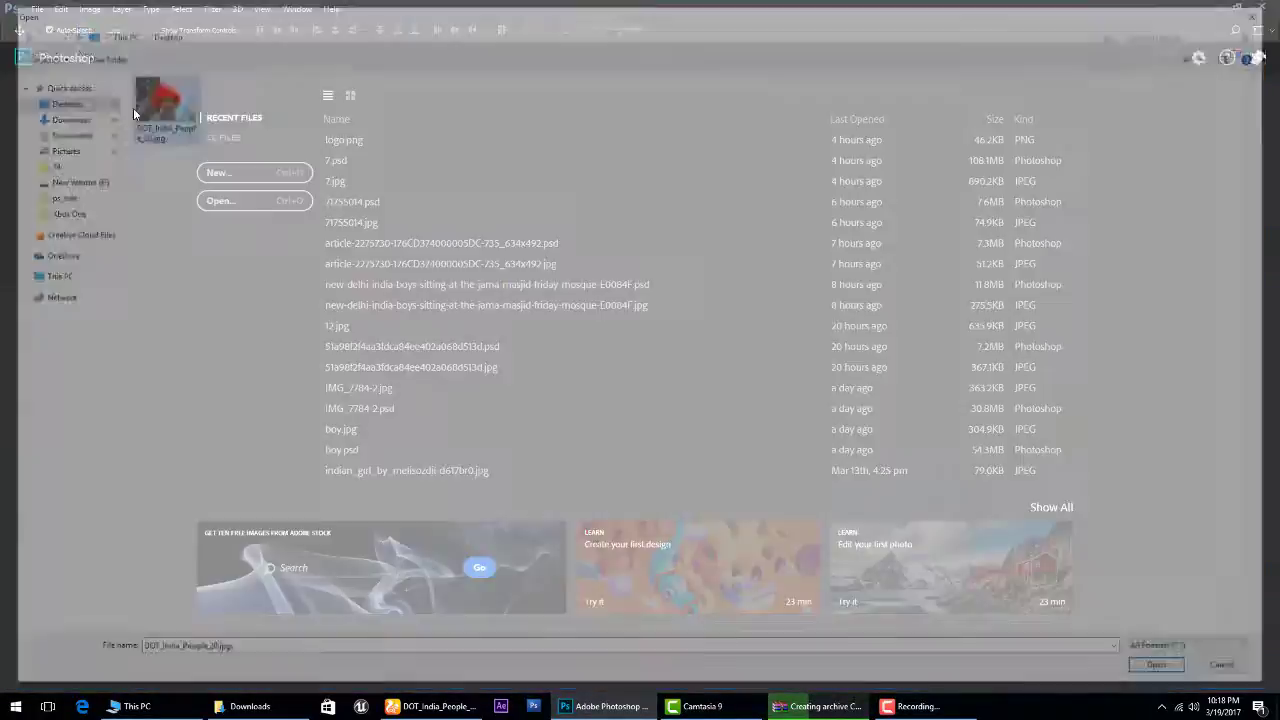
{"action": "left_click", "coordinate": [434, 706]}
{"action": "left_click", "coordinate": [11, 32]}
{"action": "left_click", "coordinate": [8, 100]}
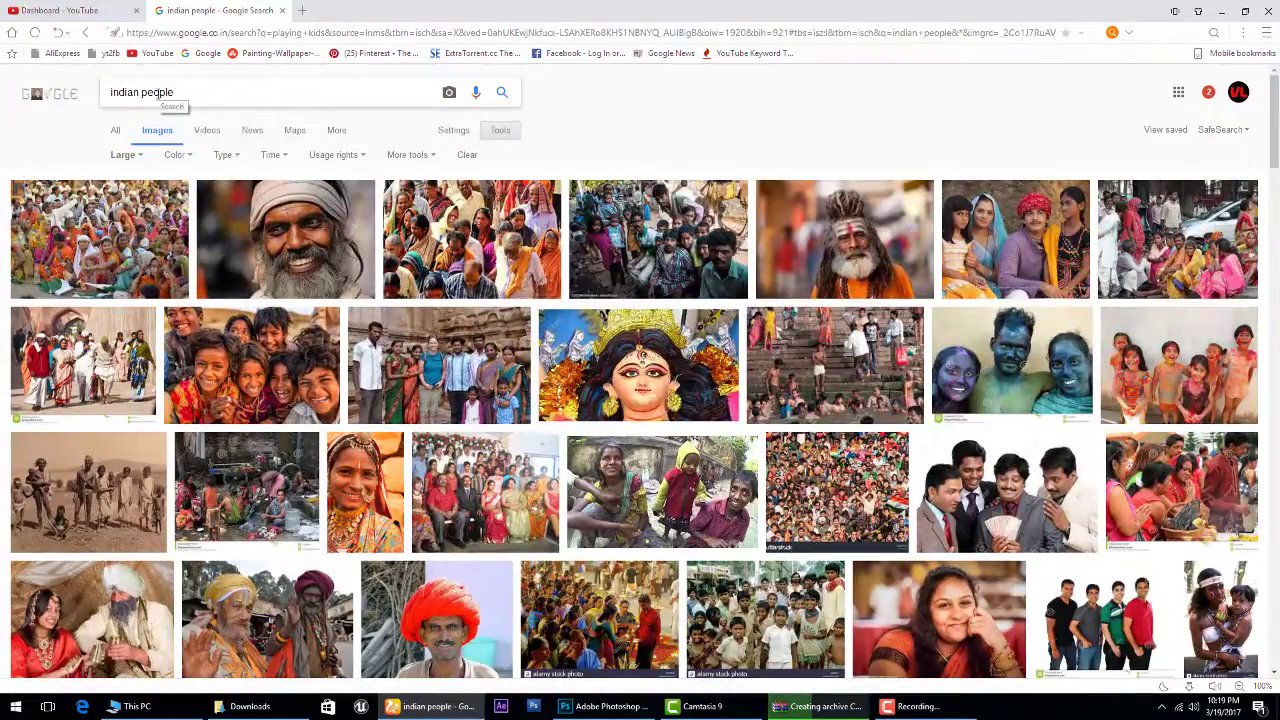
Search Google Images for 'men beard styles', then 'old men beard styles', and browse the results.
{"action": "type", "text": "men"}
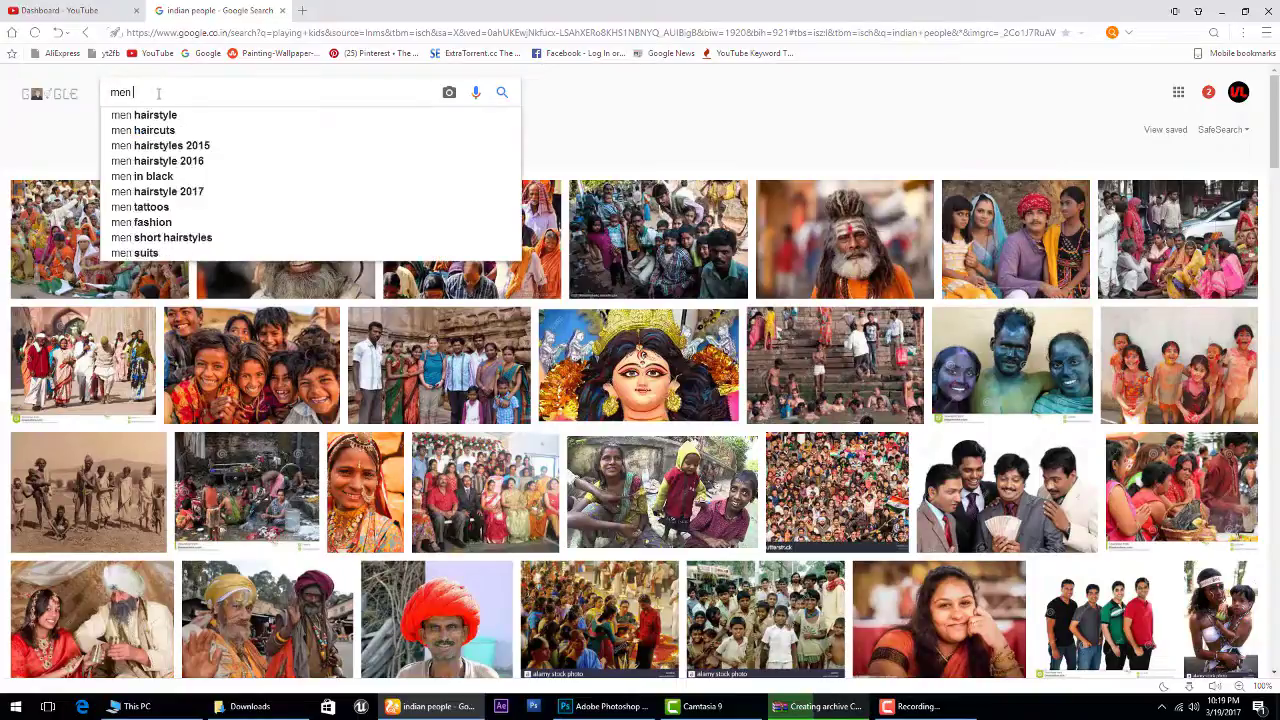
{"action": "type", "text": " beard styles"}
{"action": "key", "text": "Return"}
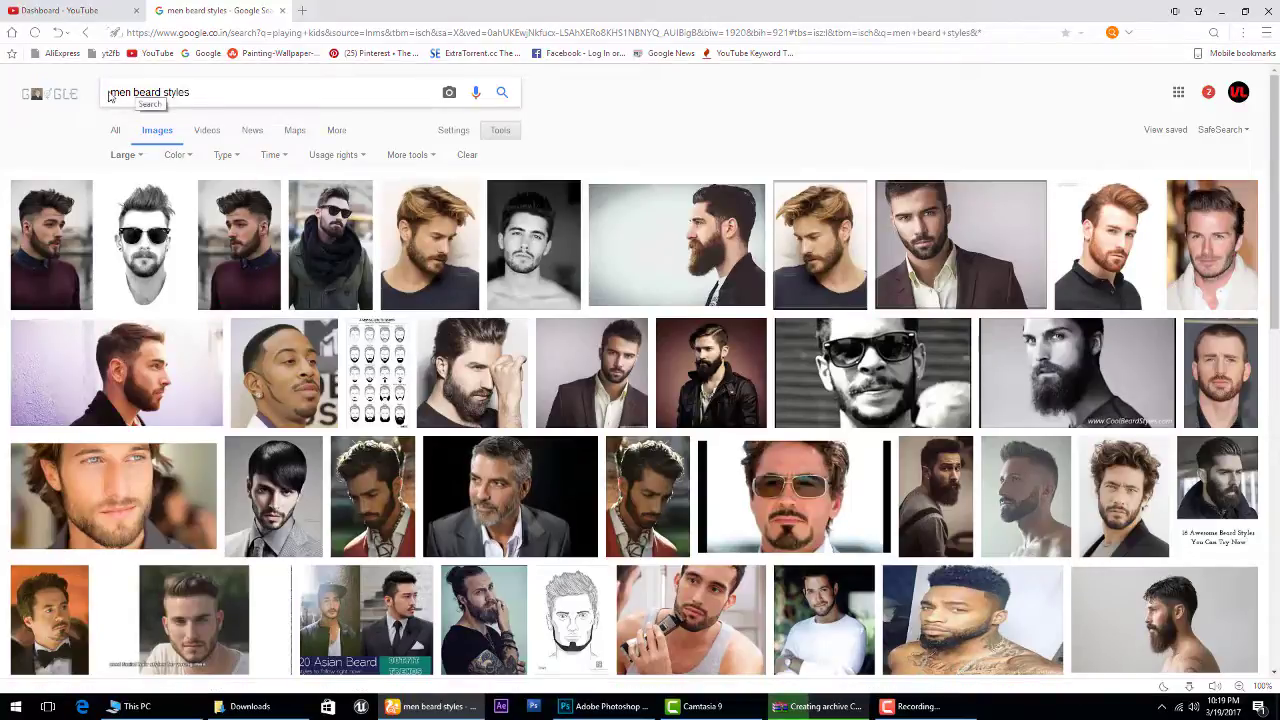
{"action": "type", "text": "ld"}
{"action": "key", "text": "Return"}
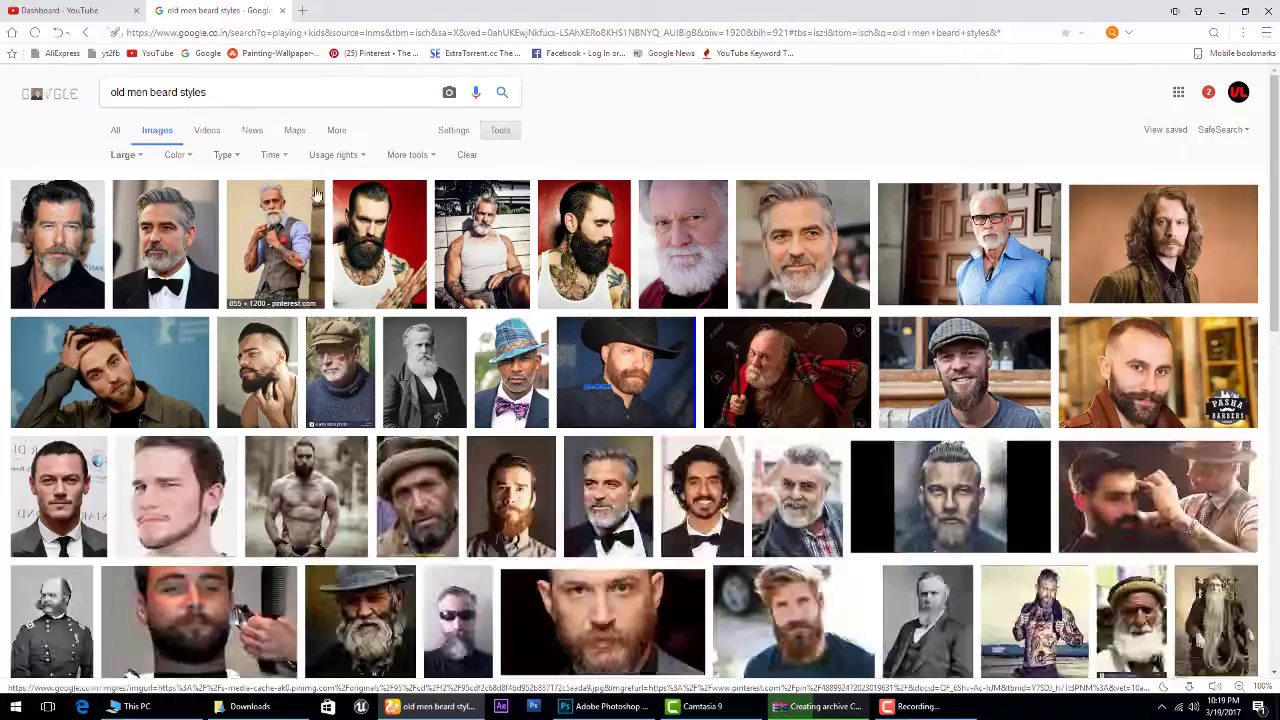
{"action": "scroll", "coordinate": [440, 290], "scroll_direction": "down", "scroll_amount": 1}
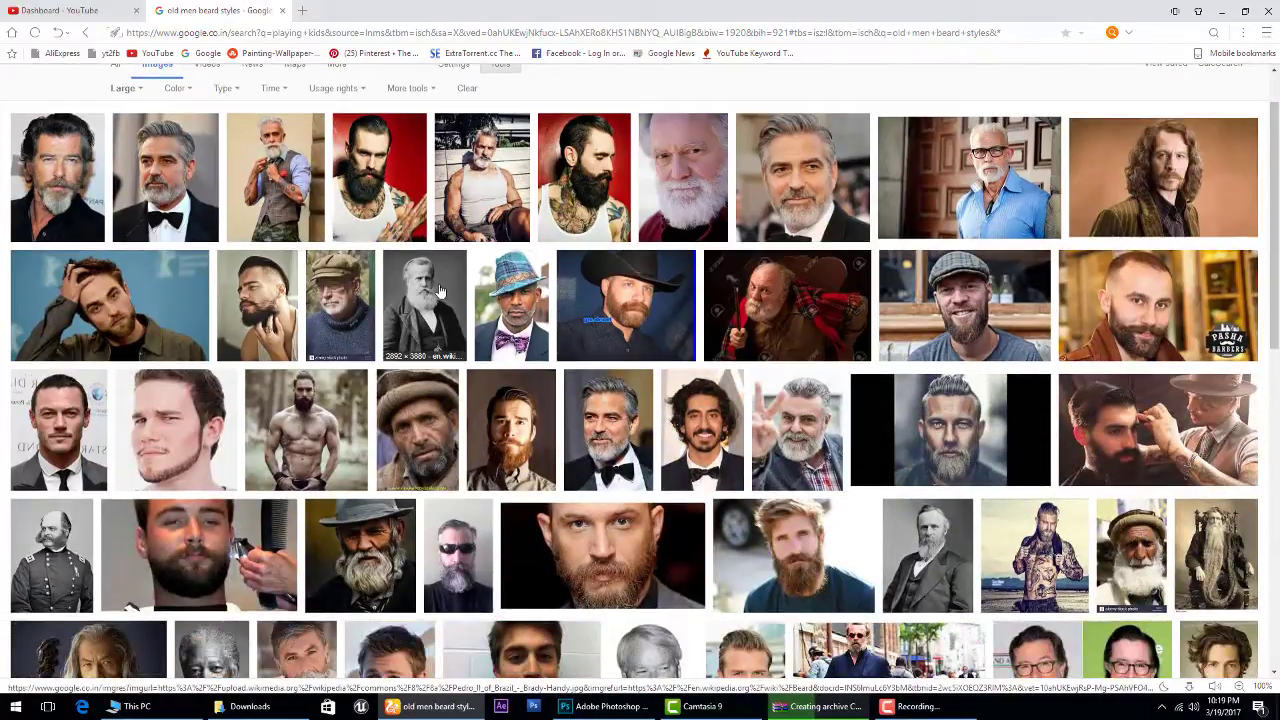
{"action": "scroll", "coordinate": [440, 290], "scroll_direction": "down", "scroll_amount": 2}
{"action": "scroll", "coordinate": [440, 290], "scroll_direction": "down", "scroll_amount": 1}
{"action": "scroll", "coordinate": [440, 290], "scroll_direction": "down", "scroll_amount": 1}
{"action": "scroll", "coordinate": [440, 290], "scroll_direction": "down", "scroll_amount": 1}
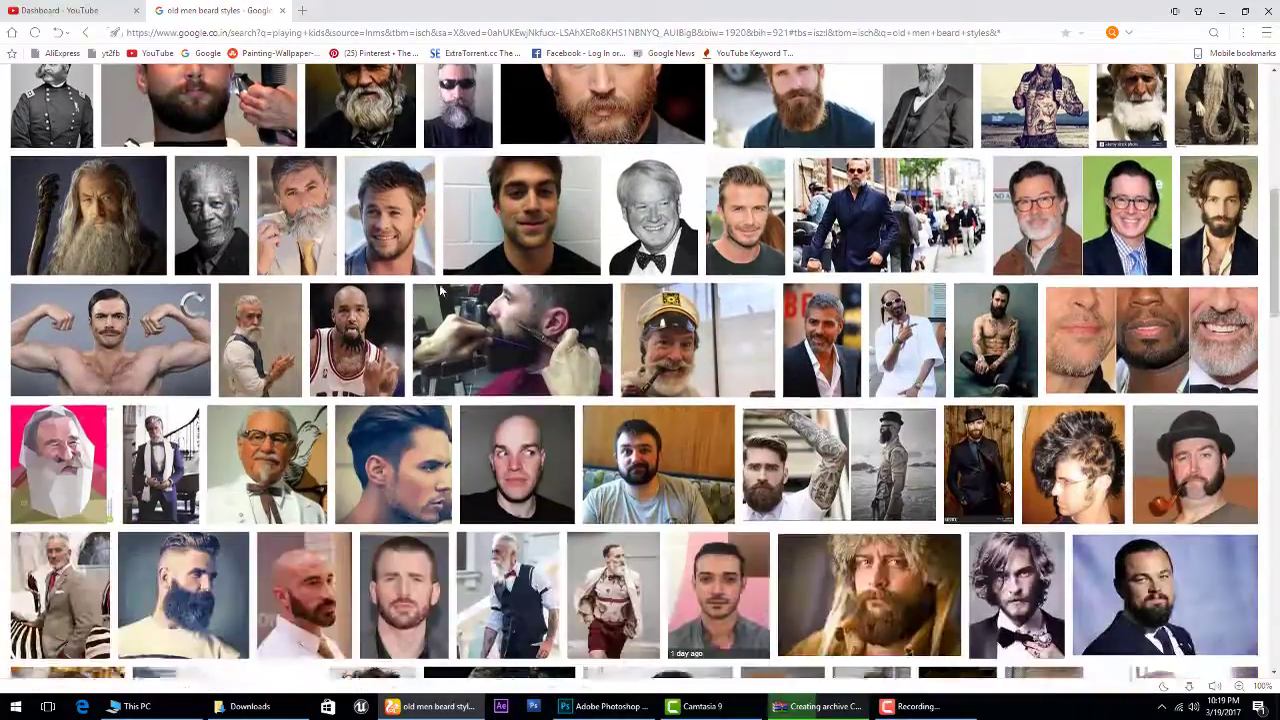
{"action": "scroll", "coordinate": [440, 290], "scroll_direction": "down", "scroll_amount": 2}
{"action": "scroll", "coordinate": [440, 290], "scroll_direction": "down", "scroll_amount": 1}
{"action": "scroll", "coordinate": [440, 290], "scroll_direction": "up", "scroll_amount": 3}
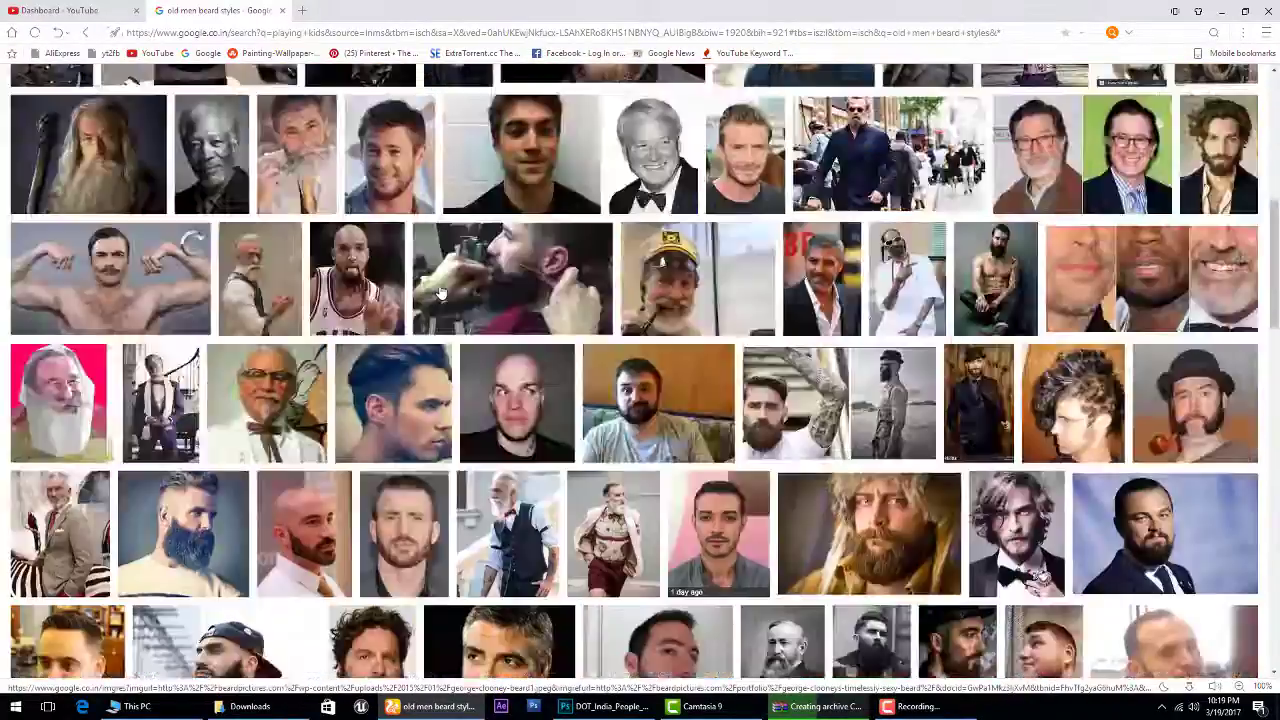
{"action": "scroll", "coordinate": [440, 290], "scroll_direction": "up", "scroll_amount": 10}
Shorten the query to 'beard styles' and scroll through the results.
{"action": "left_click_drag", "start_coordinate": [151, 92], "coordinate": [110, 92]}
{"action": "key", "text": "BackSpace"}
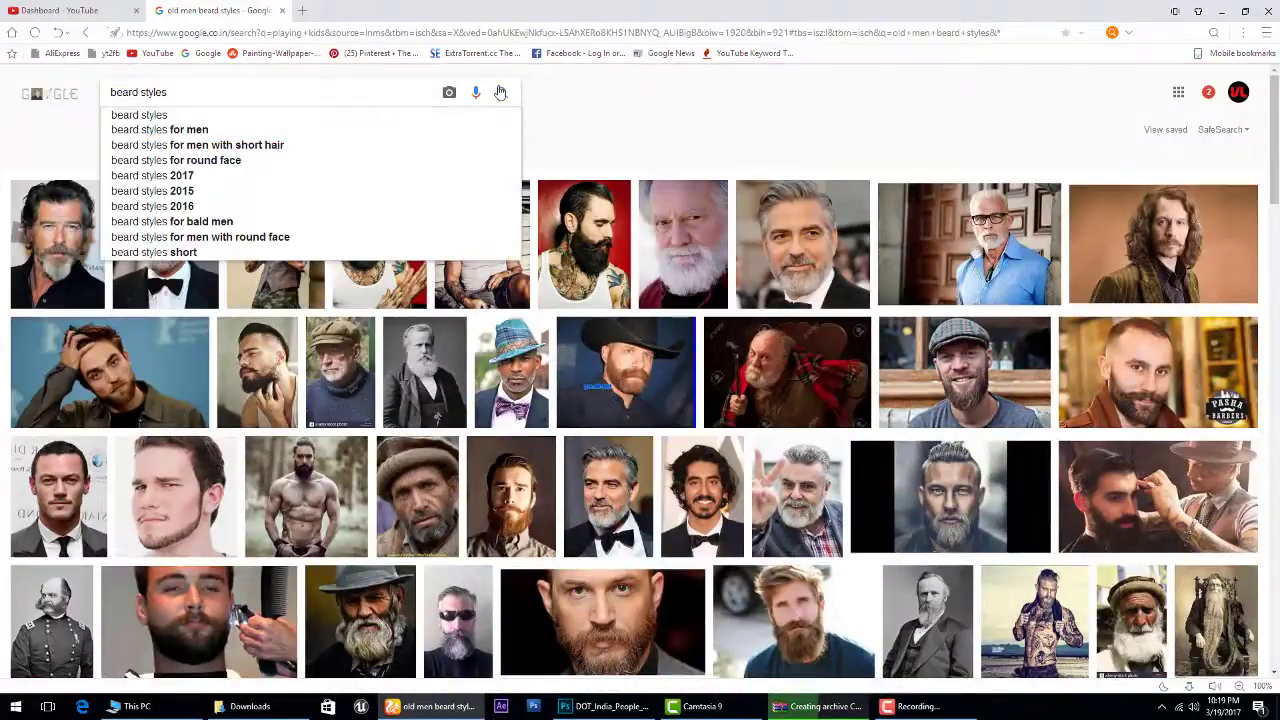
{"action": "left_click", "coordinate": [513, 106]}
{"action": "type", "text": "front view"}
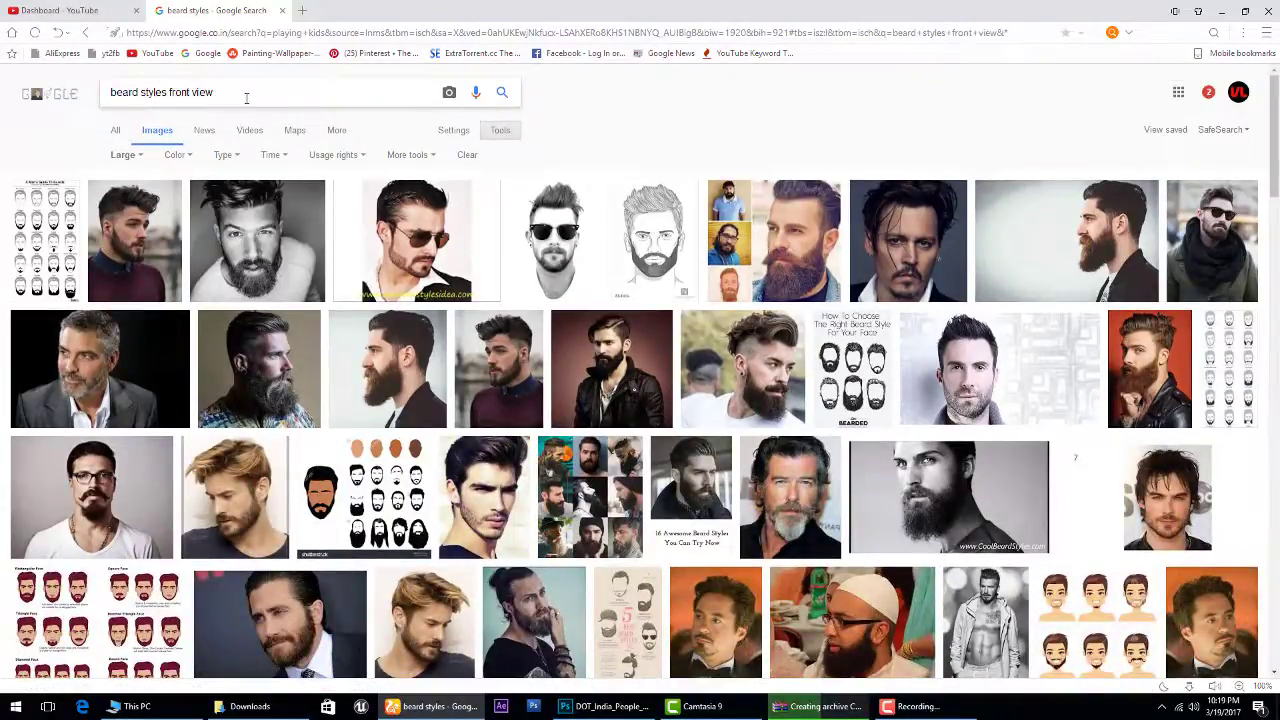
{"action": "scroll", "coordinate": [563, 560], "scroll_direction": "down", "scroll_amount": 1}
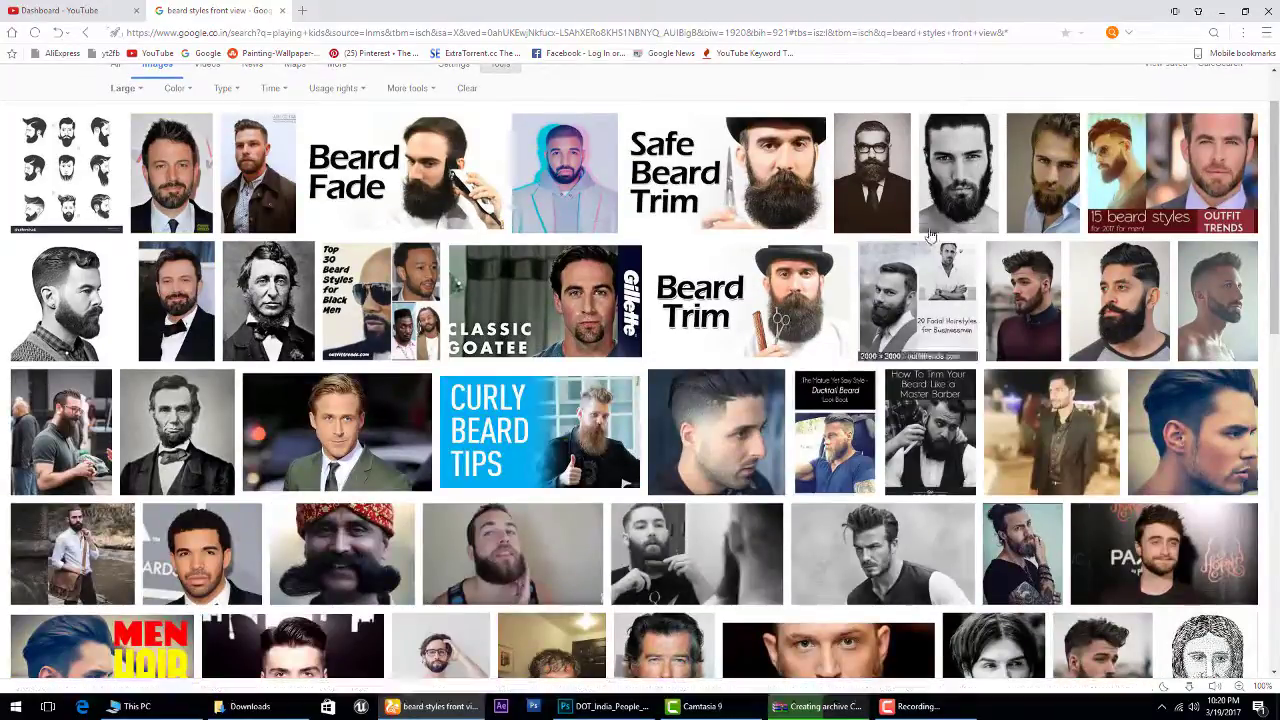
{"action": "scroll", "coordinate": [879, 388], "scroll_direction": "down", "scroll_amount": 3}
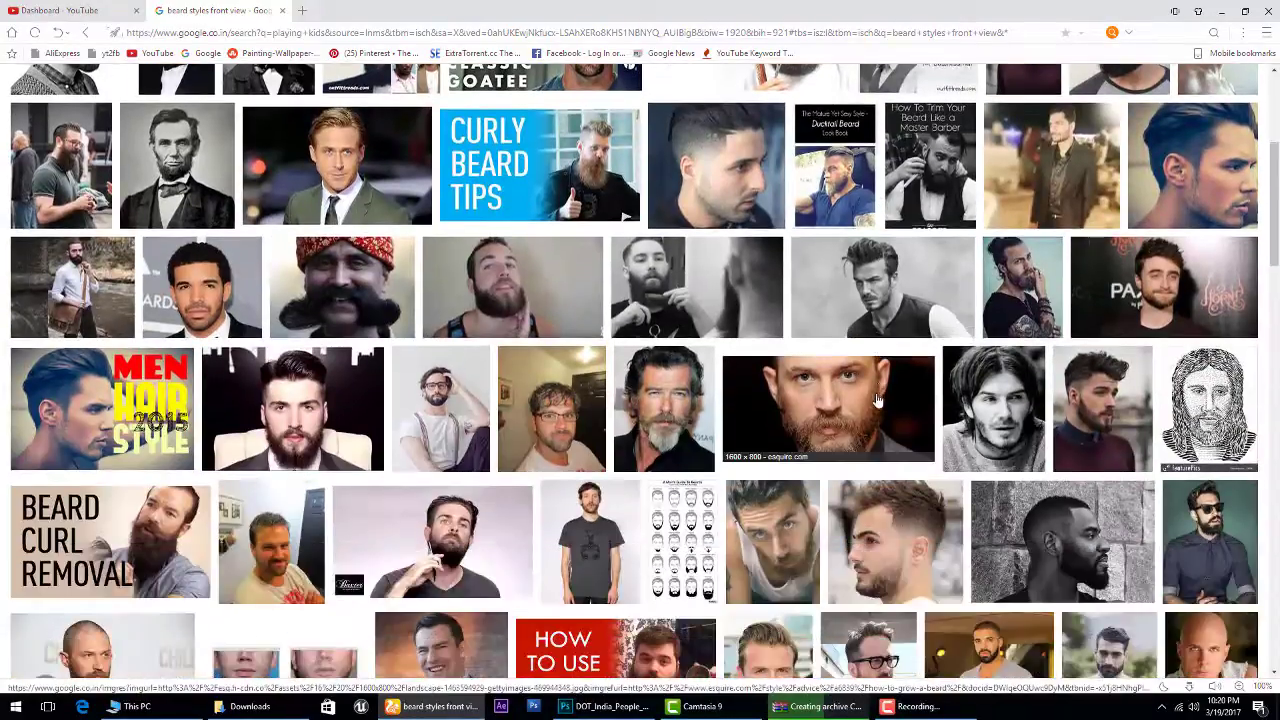
{"action": "scroll", "coordinate": [903, 545], "scroll_direction": "down", "scroll_amount": 1}
{"action": "scroll", "coordinate": [903, 550], "scroll_direction": "down", "scroll_amount": 1}
{"action": "scroll", "coordinate": [903, 548], "scroll_direction": "down", "scroll_amount": 3}
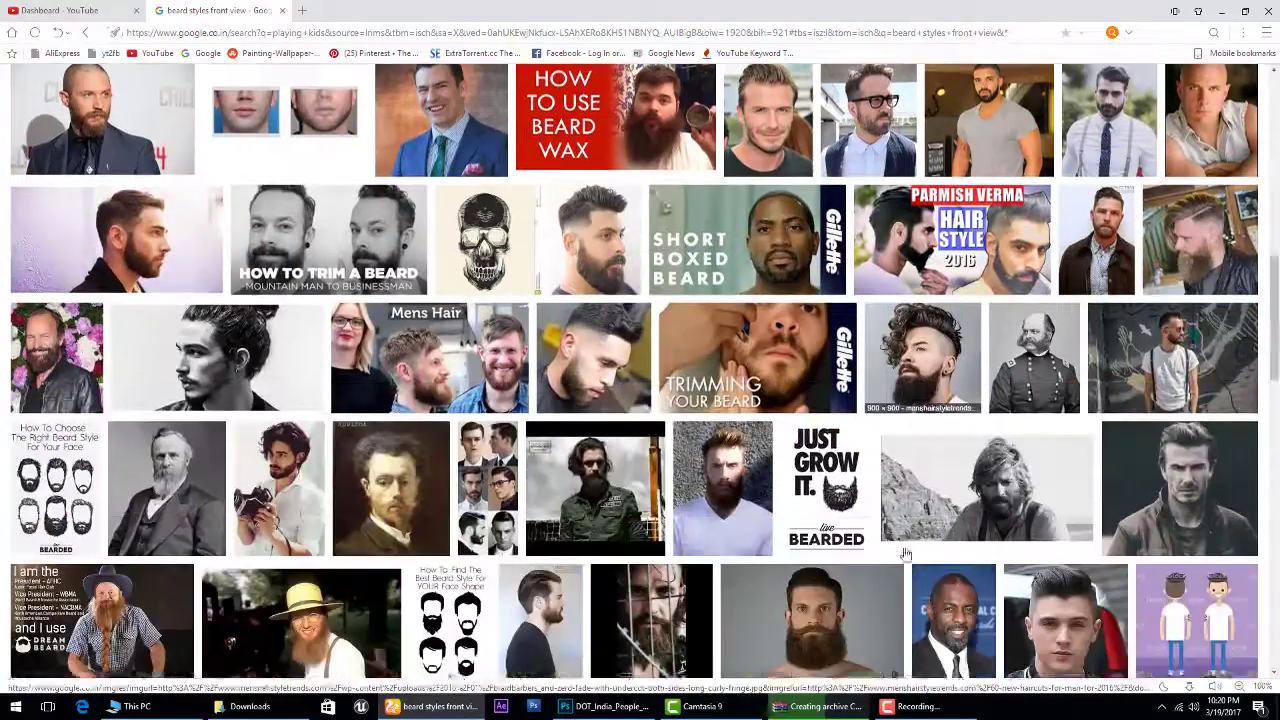
{"action": "scroll", "coordinate": [903, 548], "scroll_direction": "down", "scroll_amount": 1}
Open the front-view bearded man's 'How to Trim a Beard' source page, then minimize Chrome.
{"action": "left_click", "coordinate": [815, 522]}
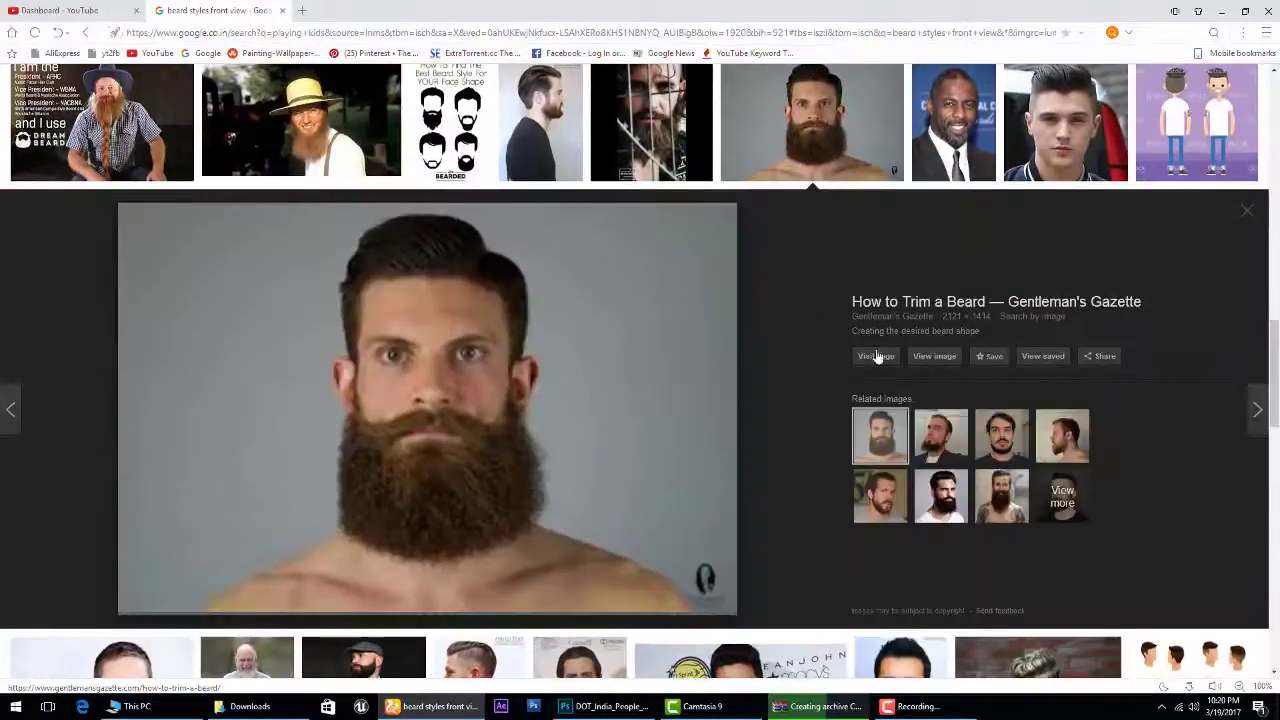
{"action": "left_click", "coordinate": [876, 357]}
{"action": "scroll", "coordinate": [794, 371], "scroll_direction": "down", "scroll_amount": 1}
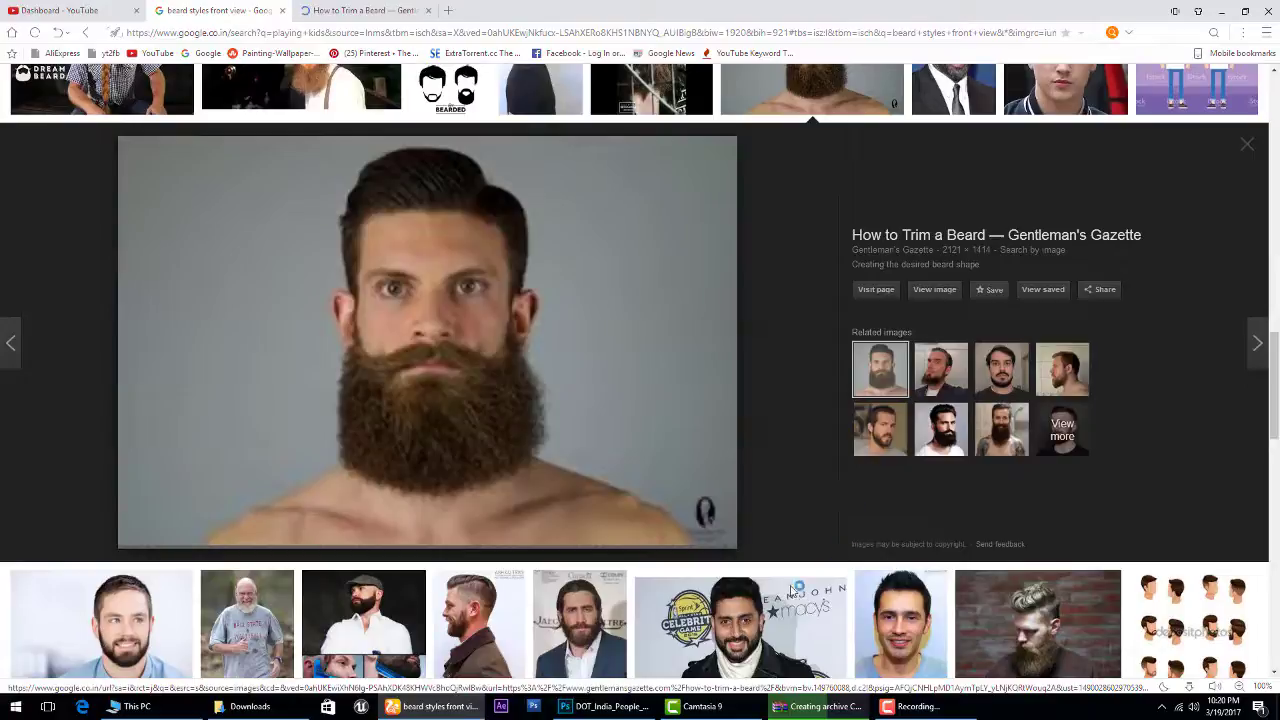
{"action": "scroll", "coordinate": [795, 589], "scroll_direction": "down", "scroll_amount": 3}
{"action": "scroll", "coordinate": [776, 557], "scroll_direction": "down", "scroll_amount": 3}
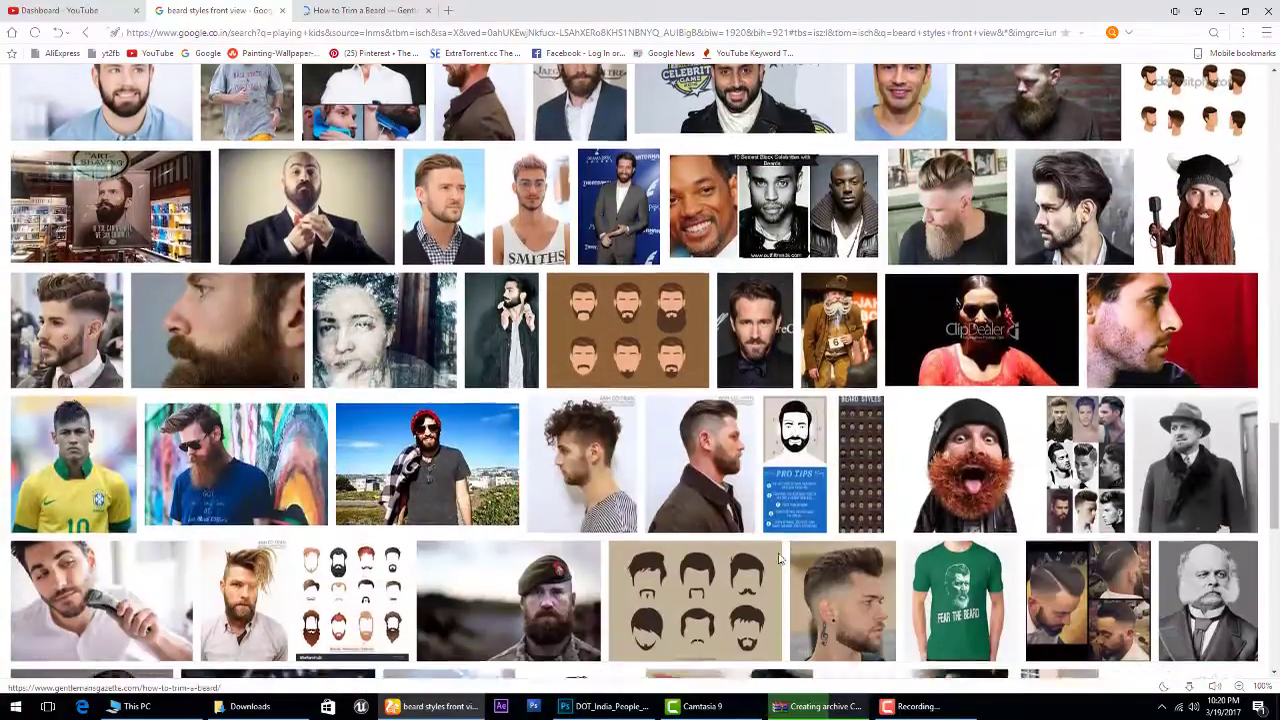
{"action": "scroll", "coordinate": [776, 557], "scroll_direction": "down", "scroll_amount": 1}
{"action": "left_click", "coordinate": [358, 12]}
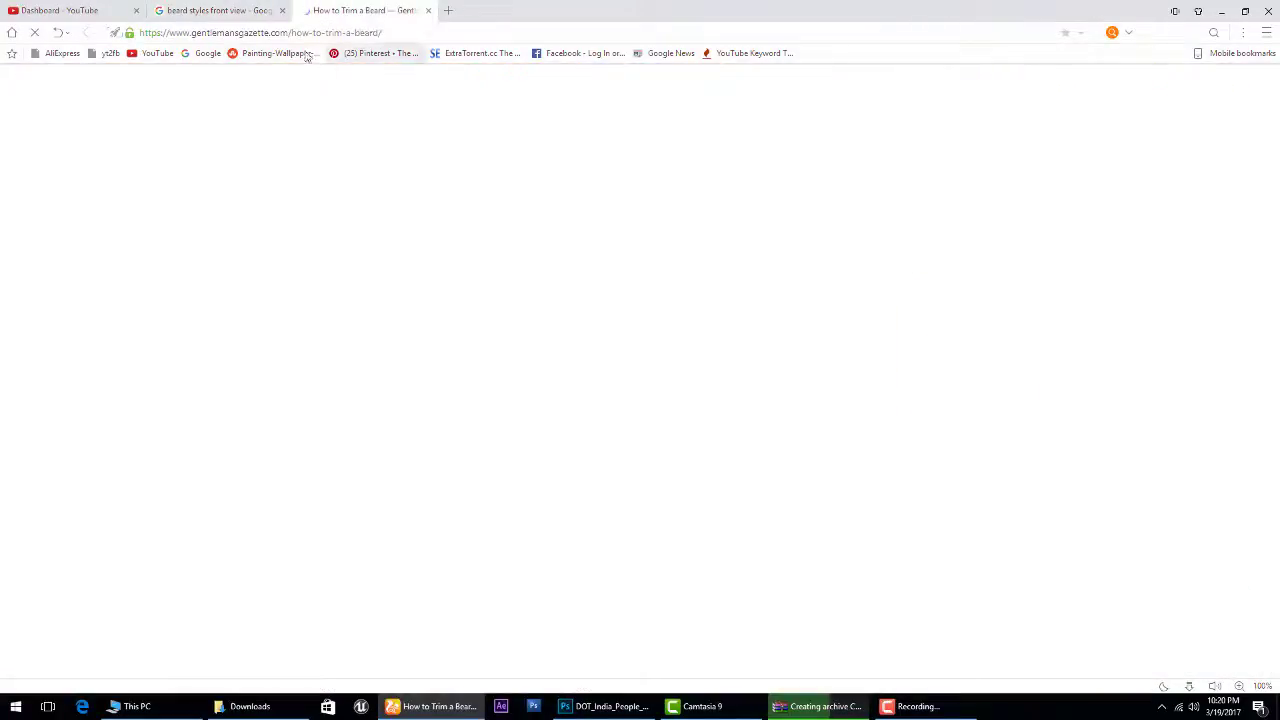
{"action": "left_click", "coordinate": [1221, 11]}
Float the photo into its own window, moved to the top-left and enlarged.
{"action": "left_click_drag", "start_coordinate": [134, 52], "coordinate": [239, 216]}
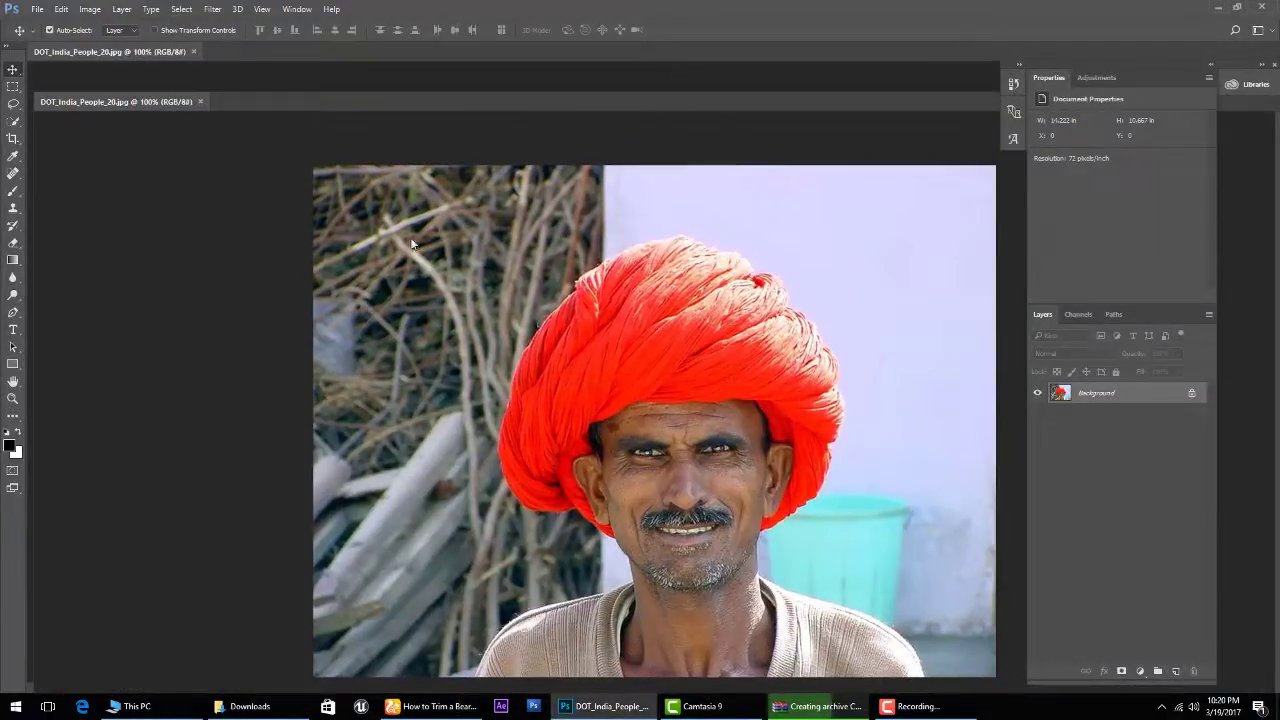
{"action": "left_click_drag", "start_coordinate": [411, 244], "coordinate": [322, 157]}
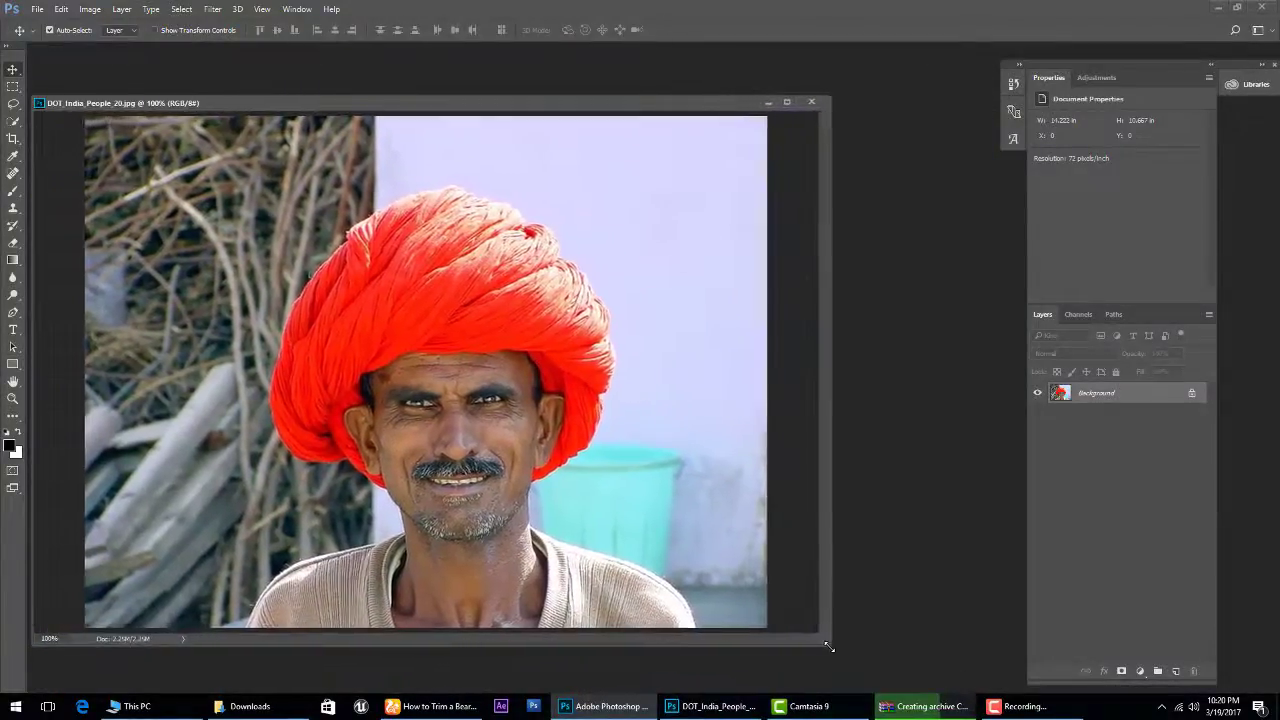
{"action": "left_click_drag", "start_coordinate": [727, 636], "coordinate": [834, 645]}
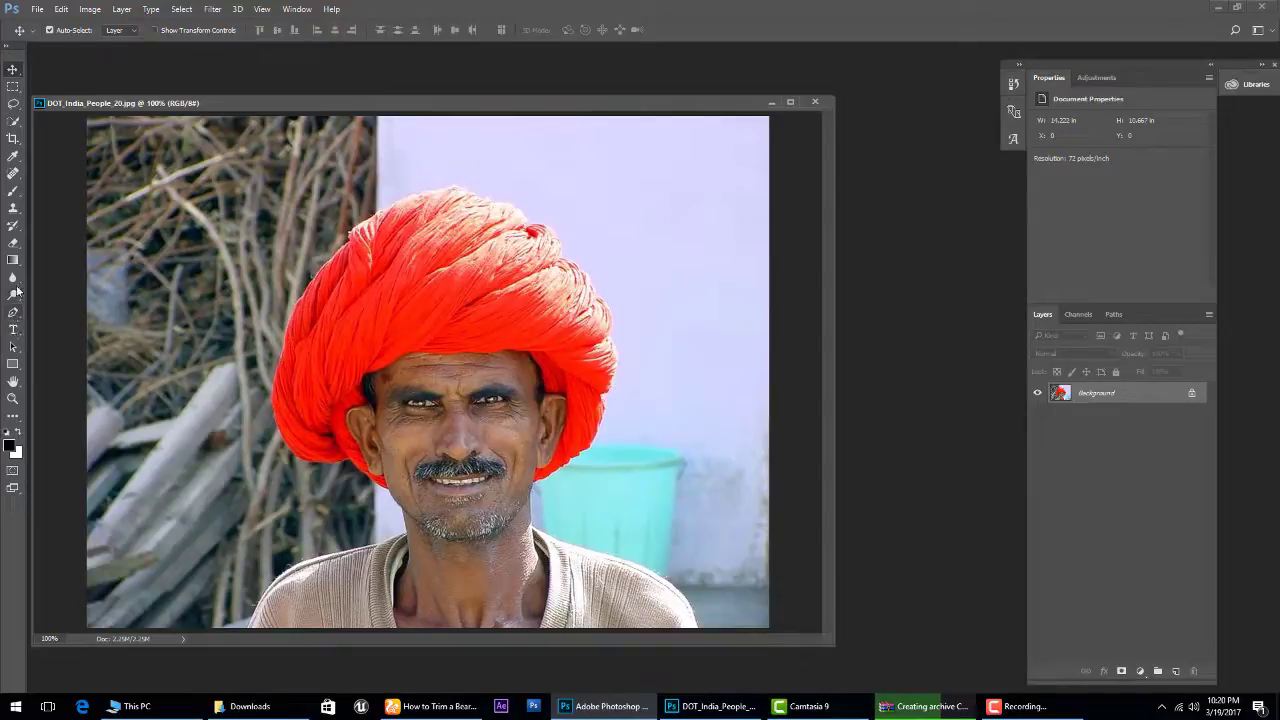
Quick-select the man's face, neck, shoulders and ear, and unlock the background as Layer 0.
{"action": "left_click", "coordinate": [14, 122]}
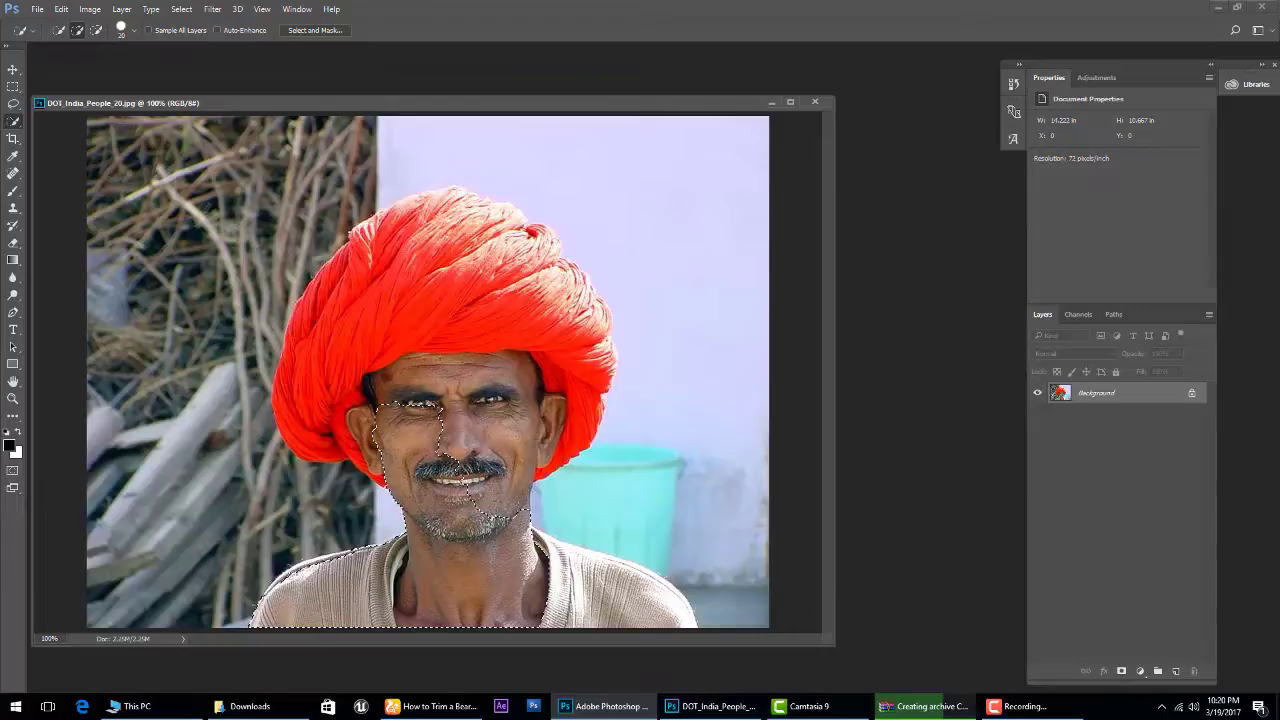
{"action": "left_click_drag", "start_coordinate": [425, 410], "coordinate": [537, 432]}
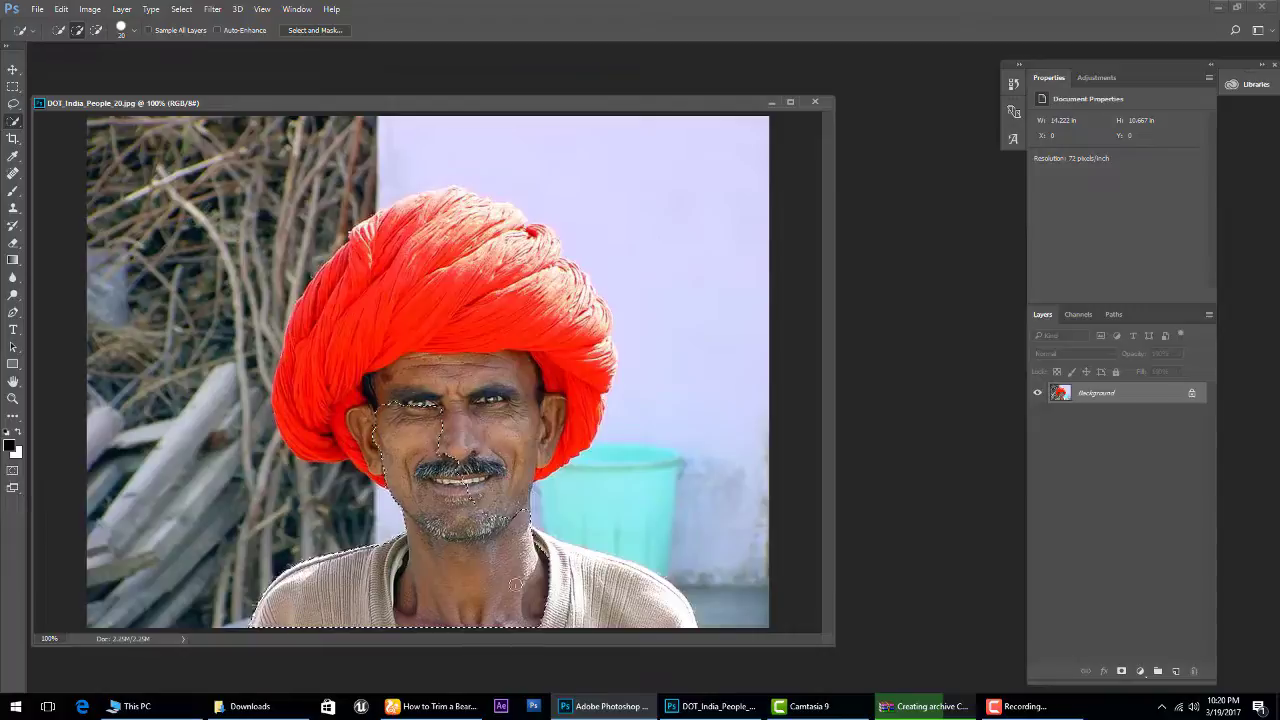
{"action": "left_click", "coordinate": [537, 432]}
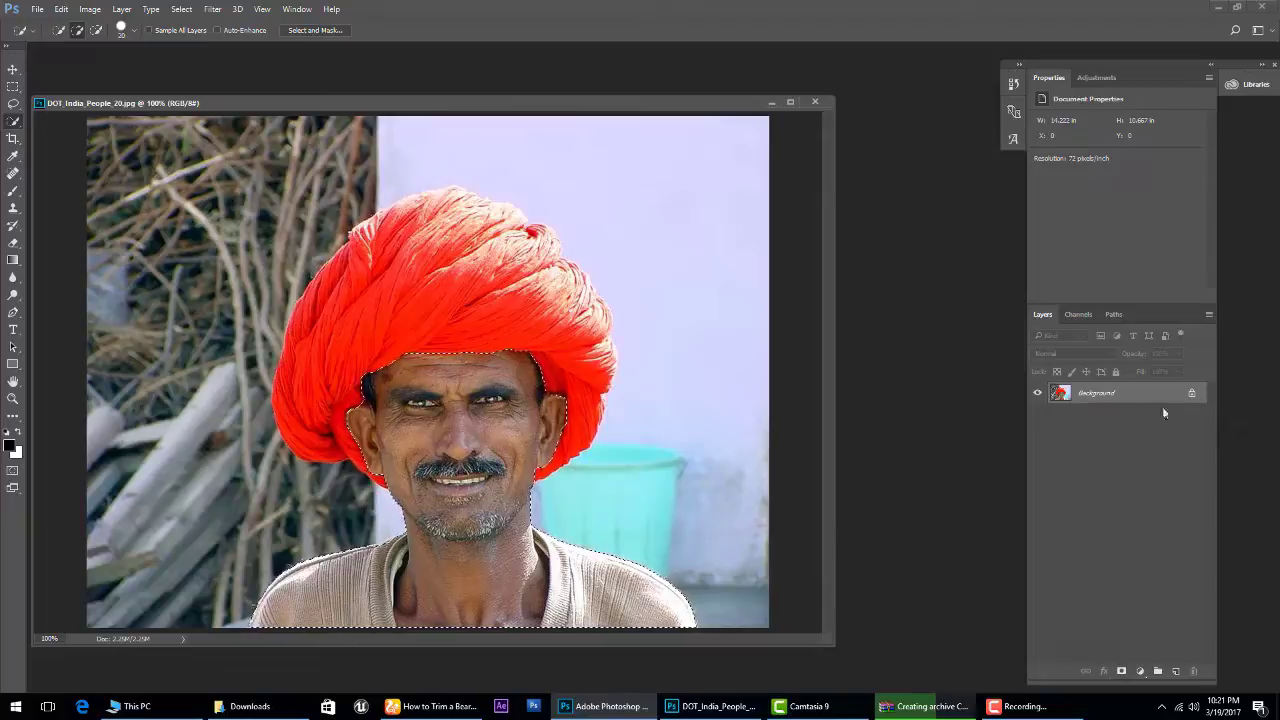
{"action": "left_click", "coordinate": [1190, 394]}
Invert the selection, delete the background and turban, deselect, and zoom in on the face.
{"action": "left_click", "coordinate": [934, 171]}
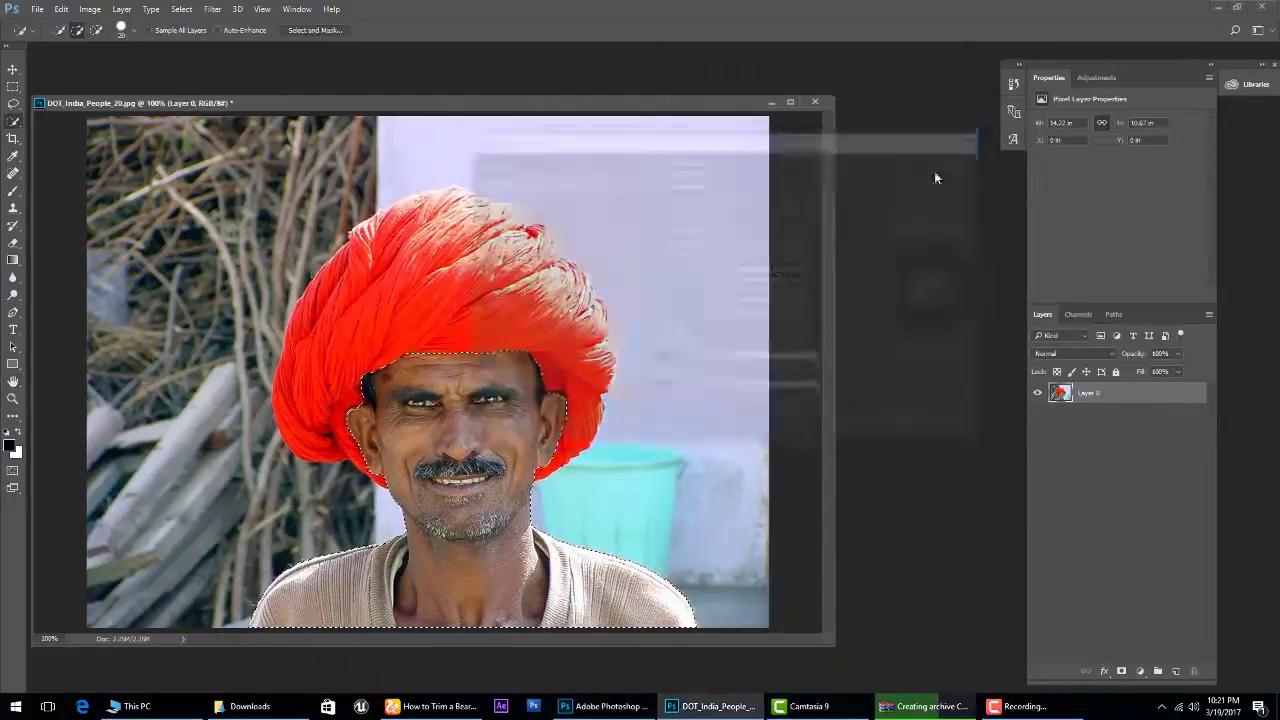
{"action": "key", "text": "ctrl+shift+i"}
{"action": "key", "text": "Delete"}
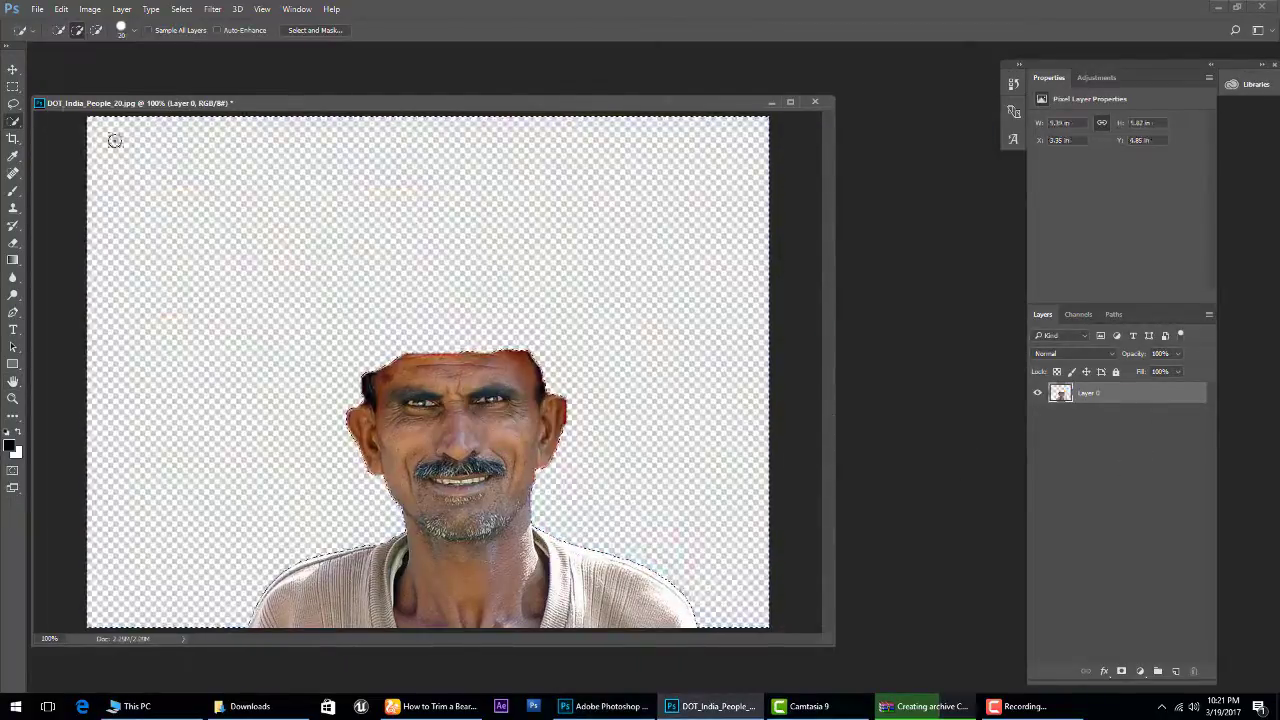
{"action": "key", "text": "v"}
{"action": "key", "text": "ctrl+d"}
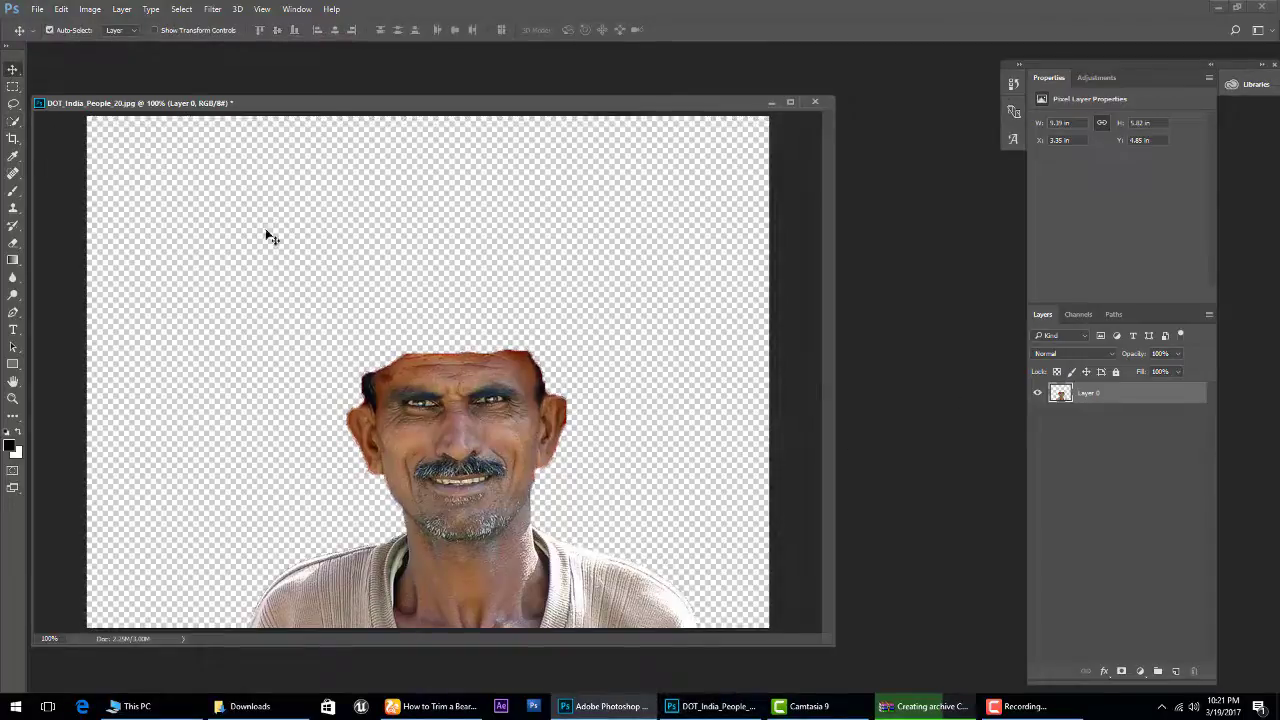
{"action": "key", "text": "ctrl+plus"}
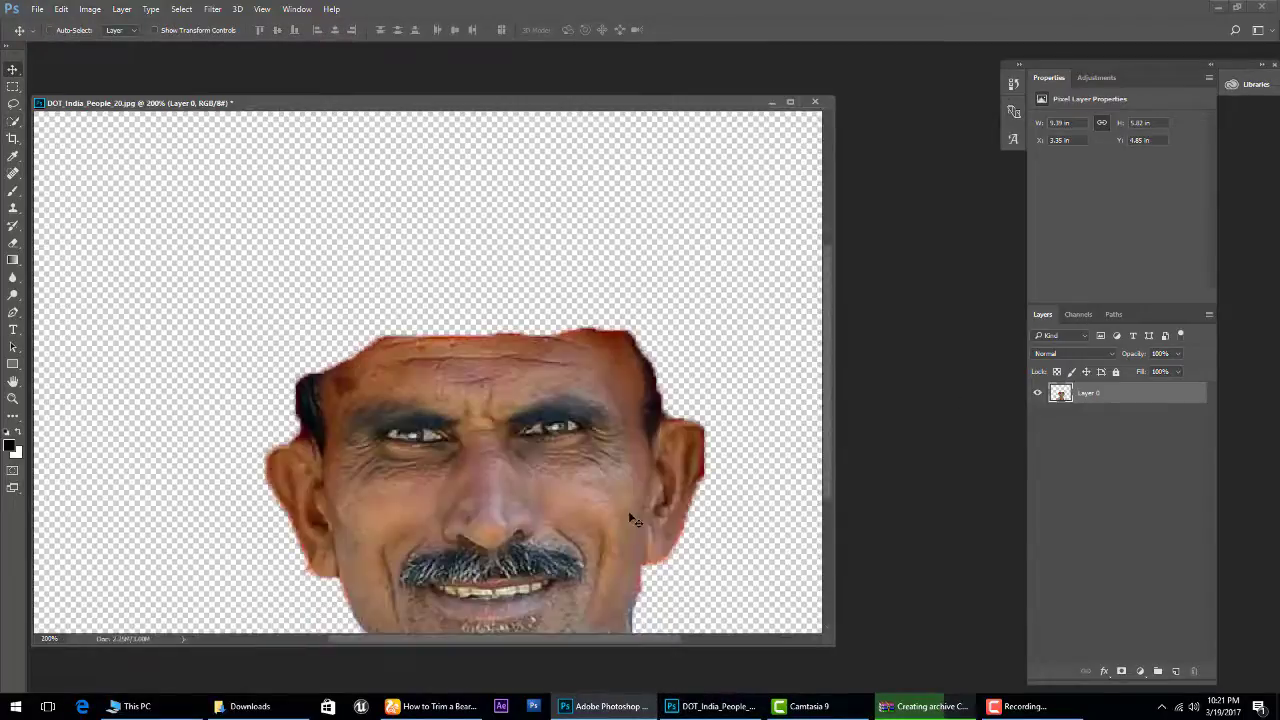
{"action": "key", "text": "ctrl+plus"}
Erase the reddish fringe along the jaw and head edges with a smaller Eraser brush.
{"action": "left_click", "coordinate": [13, 244]}
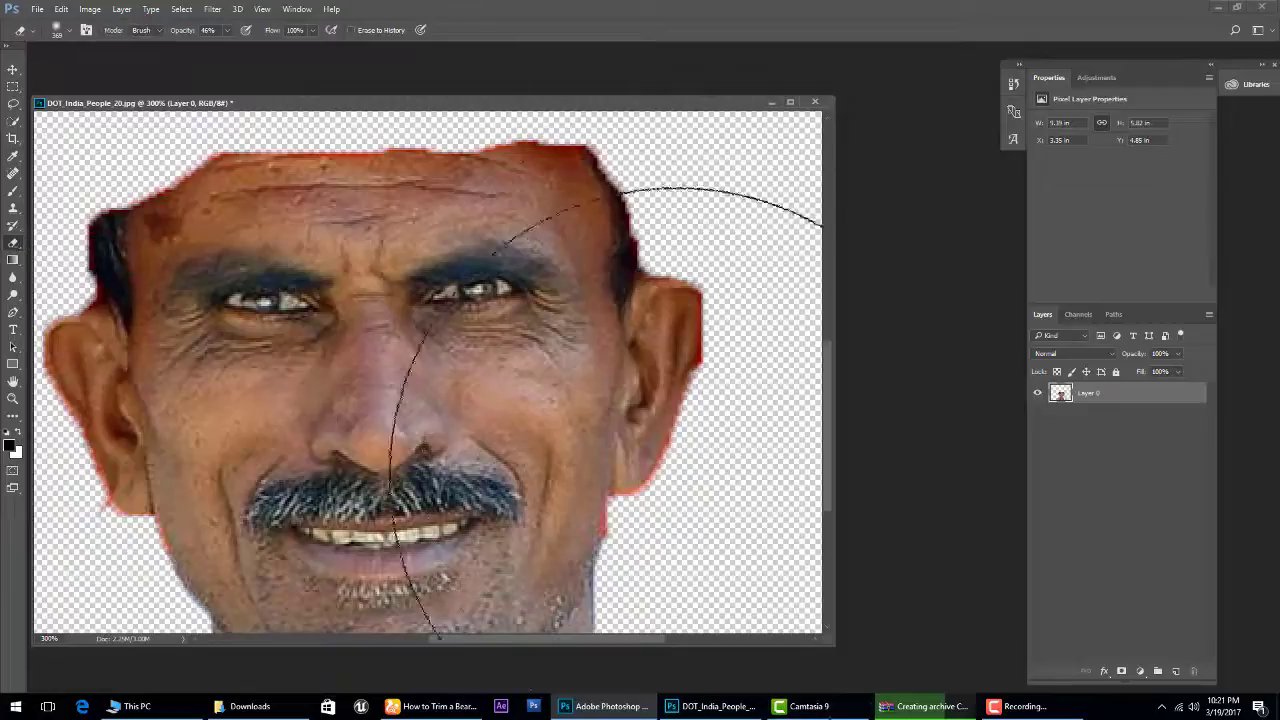
{"action": "right_click", "coordinate": [622, 452]}
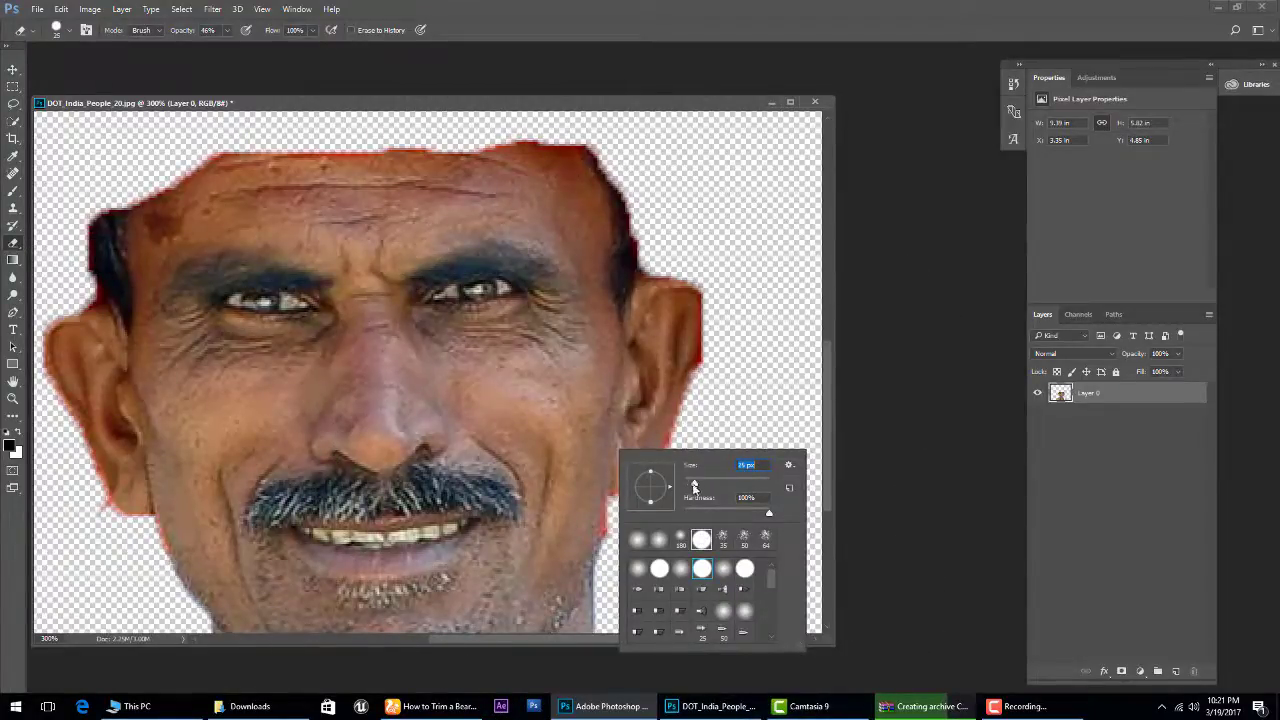
{"action": "key", "text": "Return"}
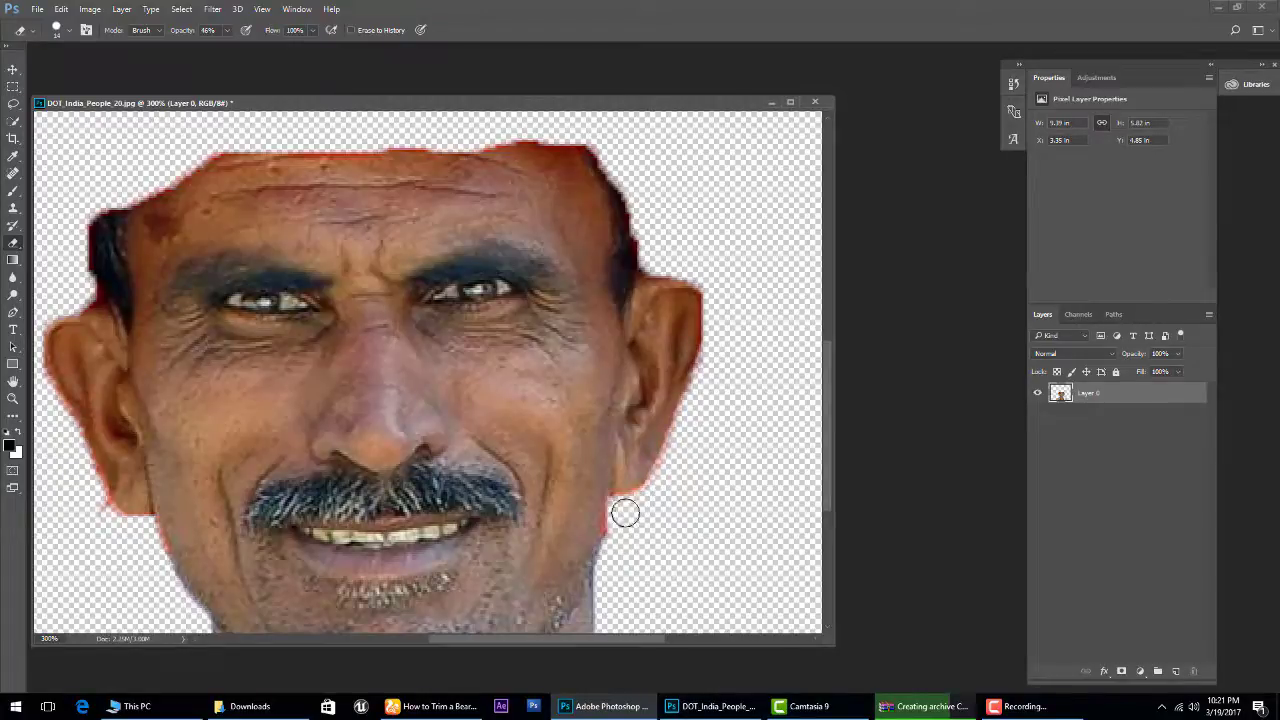
{"action": "mouse_move", "coordinate": [616, 514]}
{"action": "left_mouse_down"}
{"action": "mouse_move", "coordinate": [612, 541]}
{"action": "mouse_move", "coordinate": [642, 505]}
{"action": "left_mouse_up"}
{"action": "left_click_drag", "start_coordinate": [711, 380], "coordinate": [709, 429]}
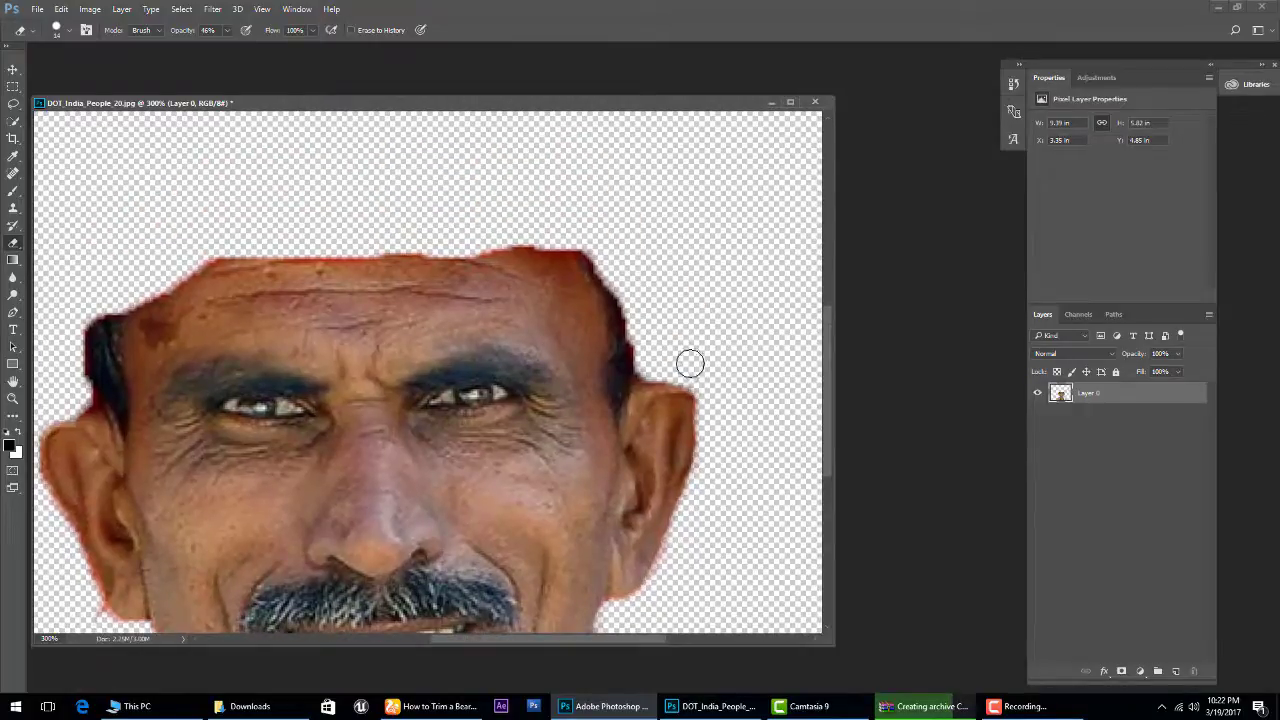
{"action": "left_click_drag", "start_coordinate": [651, 358], "coordinate": [612, 264]}
{"action": "left_click_drag", "start_coordinate": [97, 383], "coordinate": [267, 413]}
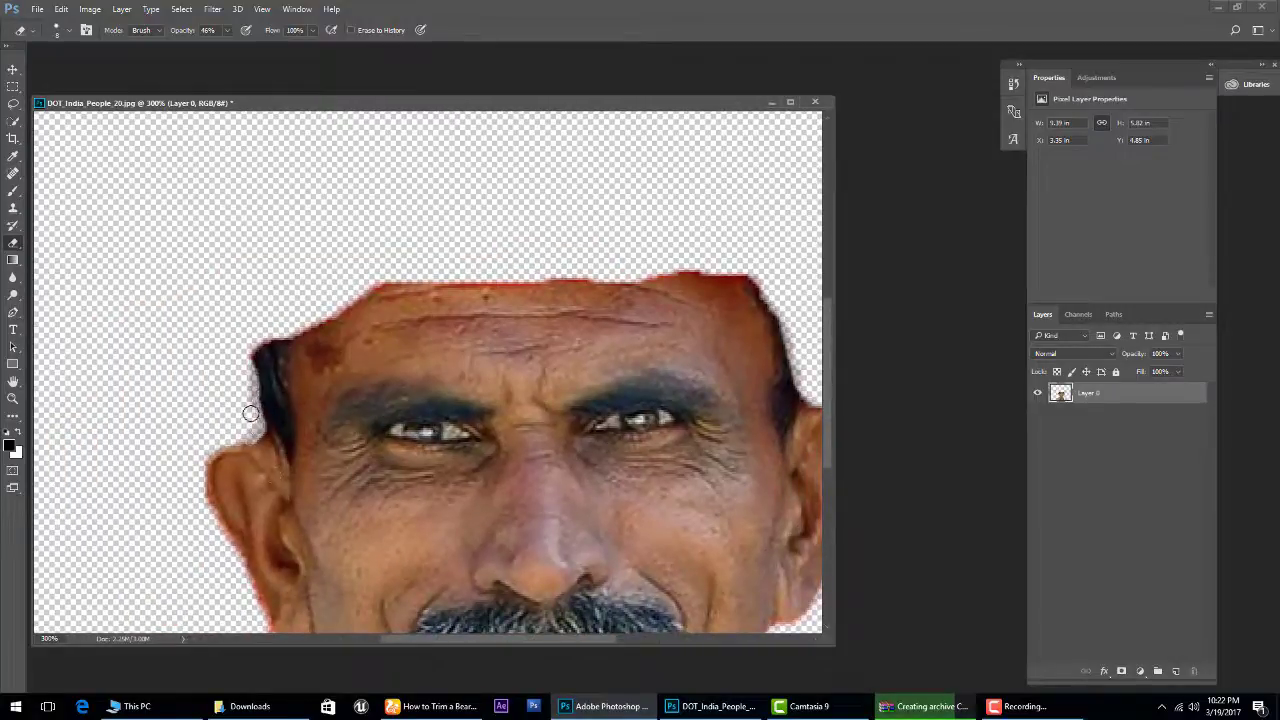
{"action": "scroll", "coordinate": [250, 413], "scroll_direction": "down", "scroll_amount": 3}
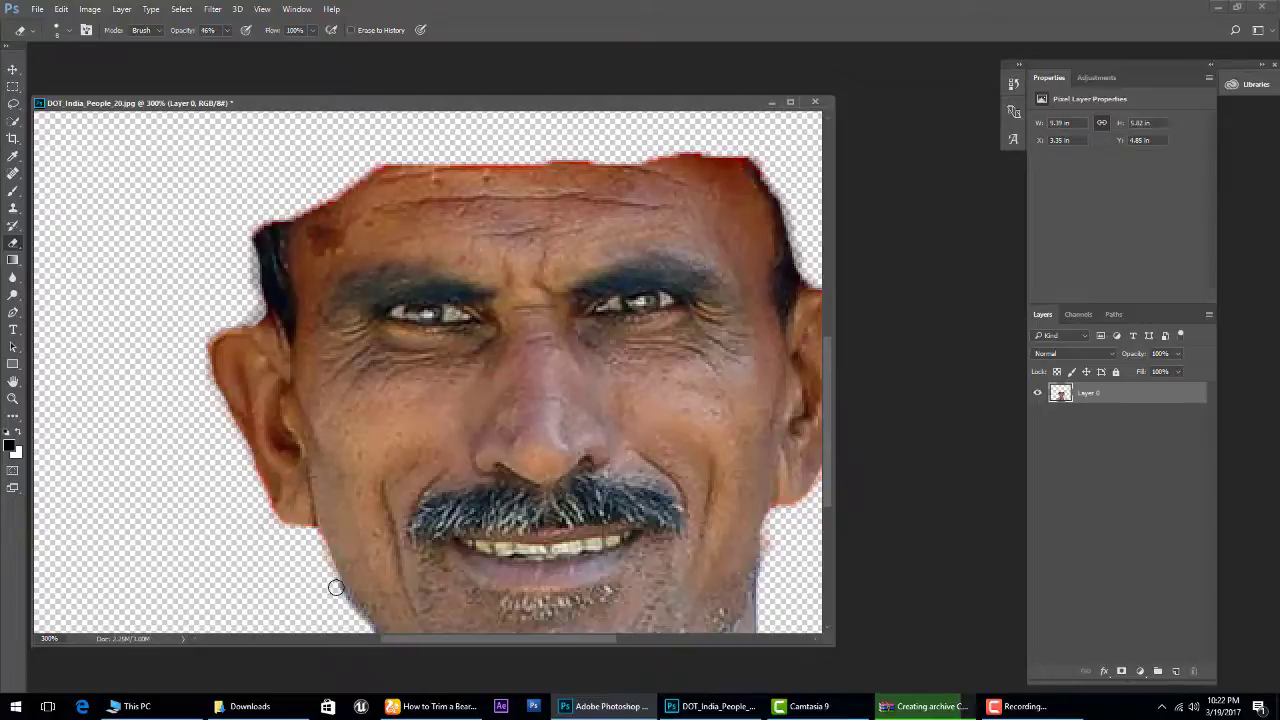
Copy the bearded soldier photo from the beard styles front view results.
{"action": "key", "text": "ctrl+minus"}
{"action": "key", "text": "ctrl+minus"}
{"action": "left_click", "coordinate": [432, 706]}
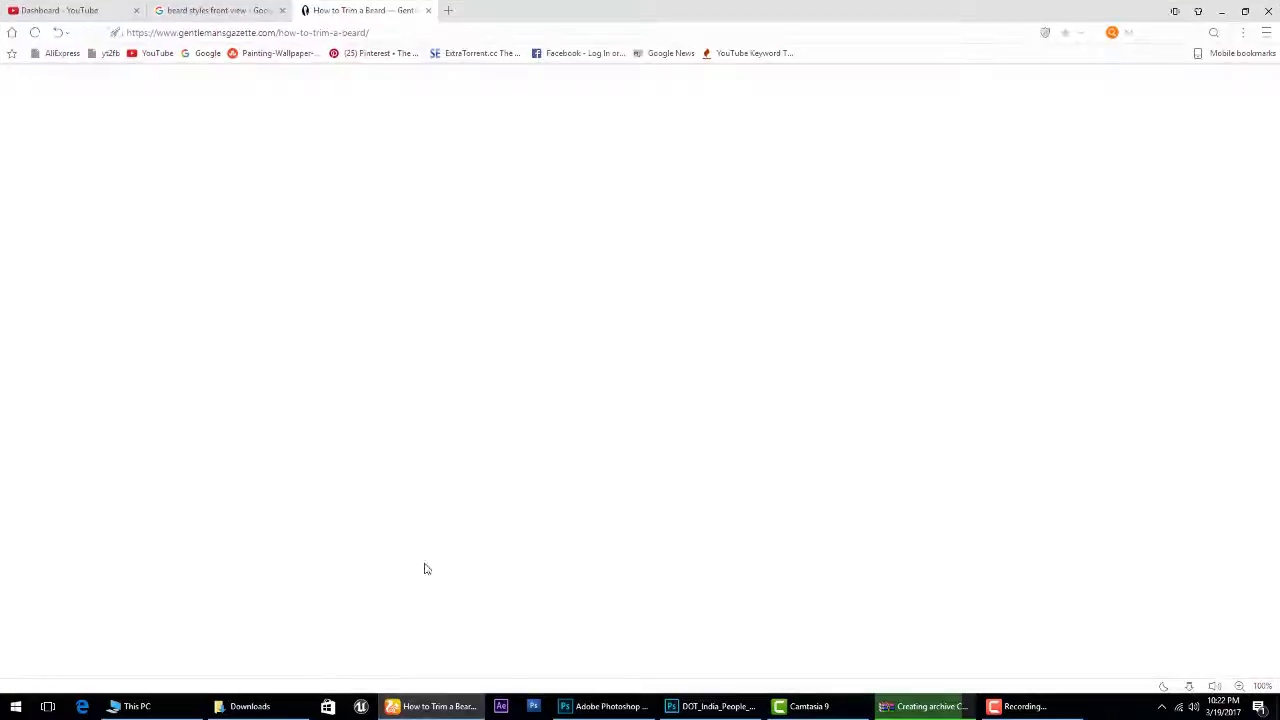
{"action": "left_click", "coordinate": [215, 10]}
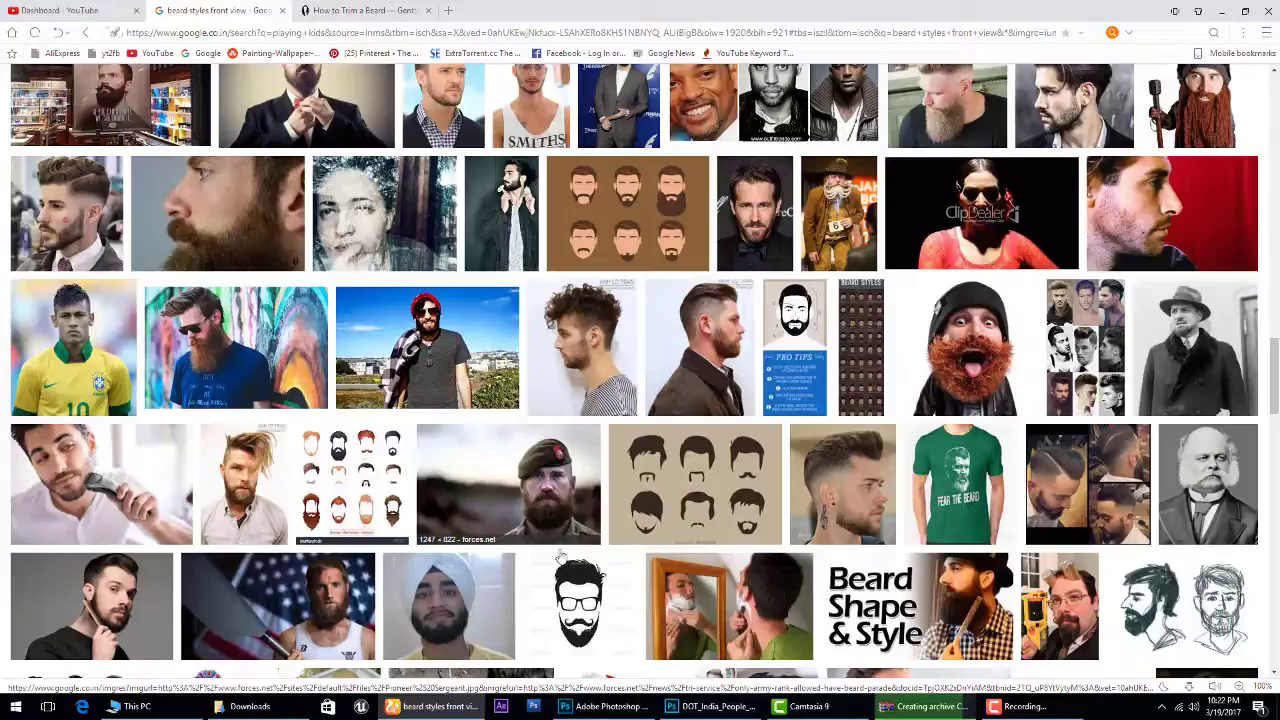
{"action": "scroll", "coordinate": [562, 555], "scroll_direction": "down", "scroll_amount": 1}
{"action": "left_click", "coordinate": [573, 449]}
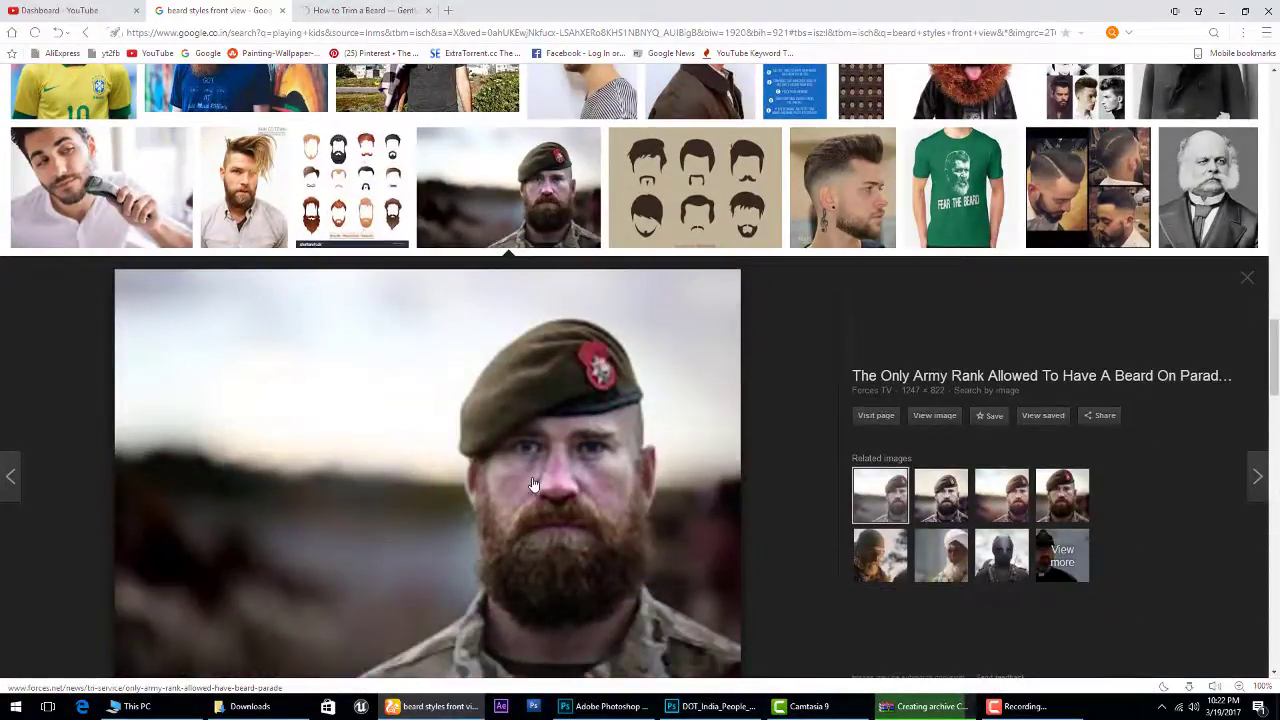
{"action": "right_click", "coordinate": [545, 476]}
{"action": "left_click", "coordinate": [580, 612]}
Paste the copied soldier photo into the portrait as a new layer.
{"action": "left_click", "coordinate": [604, 706]}
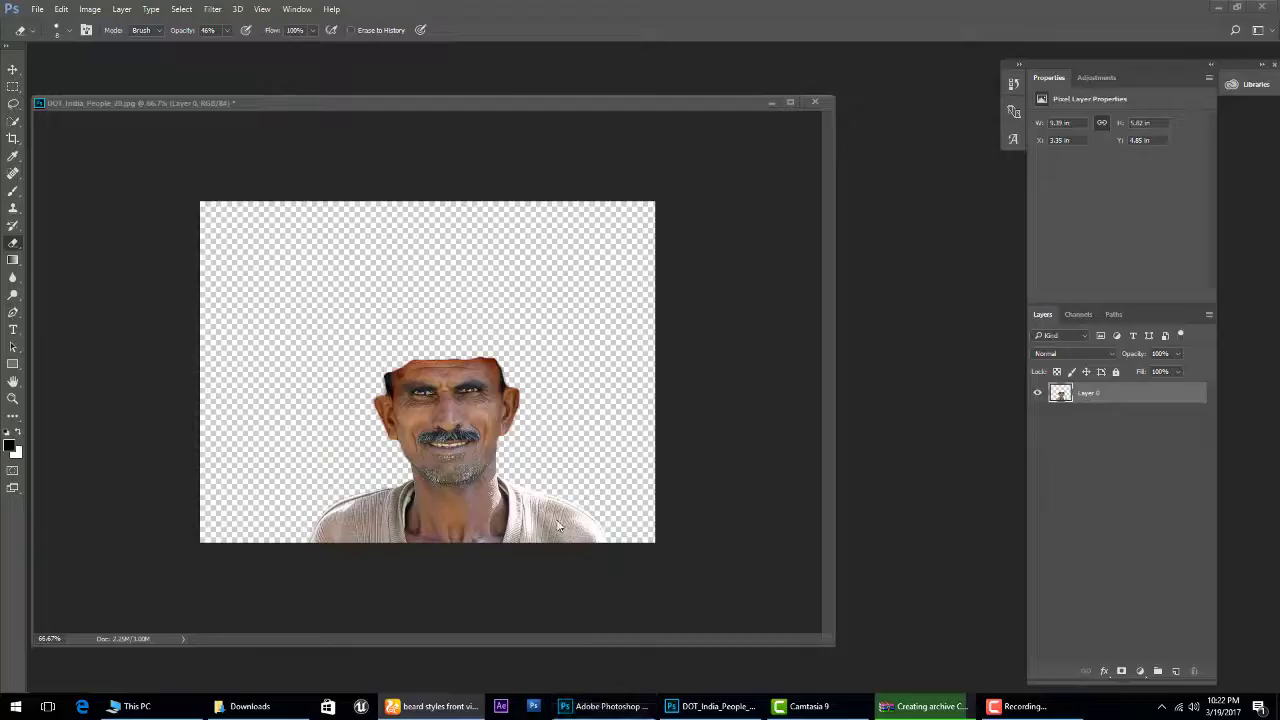
{"action": "left_click", "coordinate": [13, 69]}
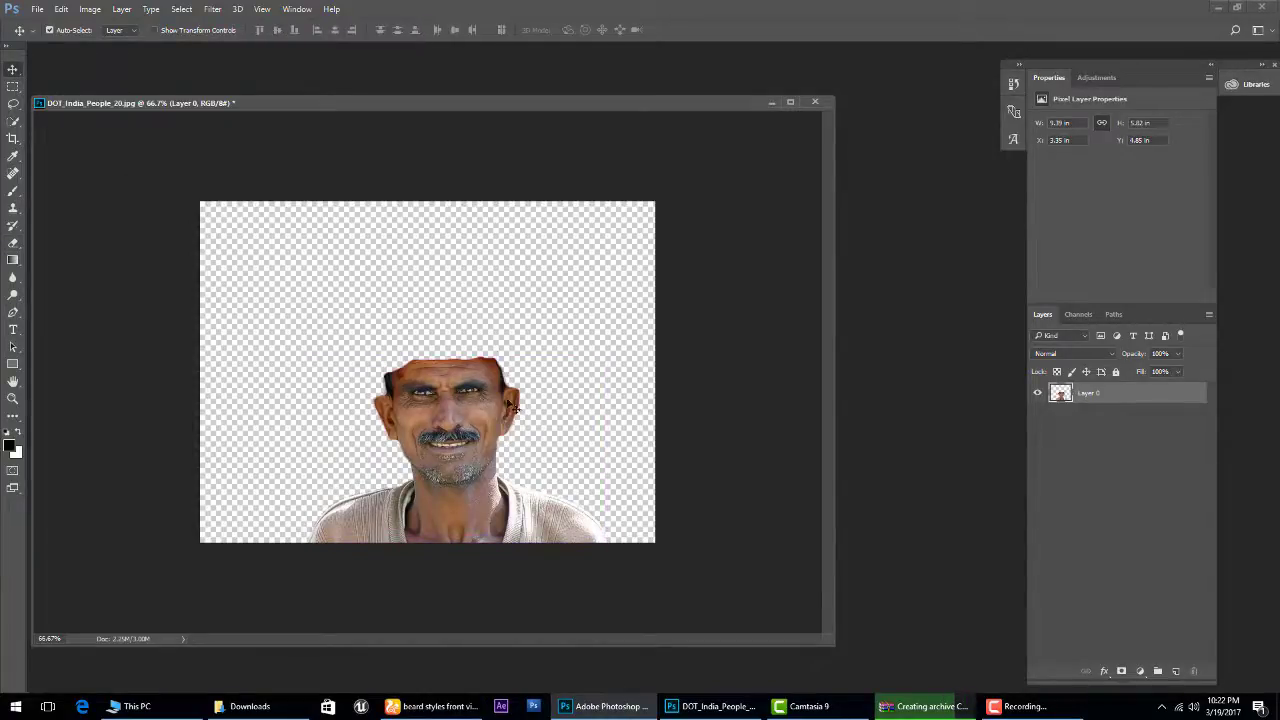
{"action": "left_click", "coordinate": [440, 706]}
{"action": "right_click", "coordinate": [562, 481]}
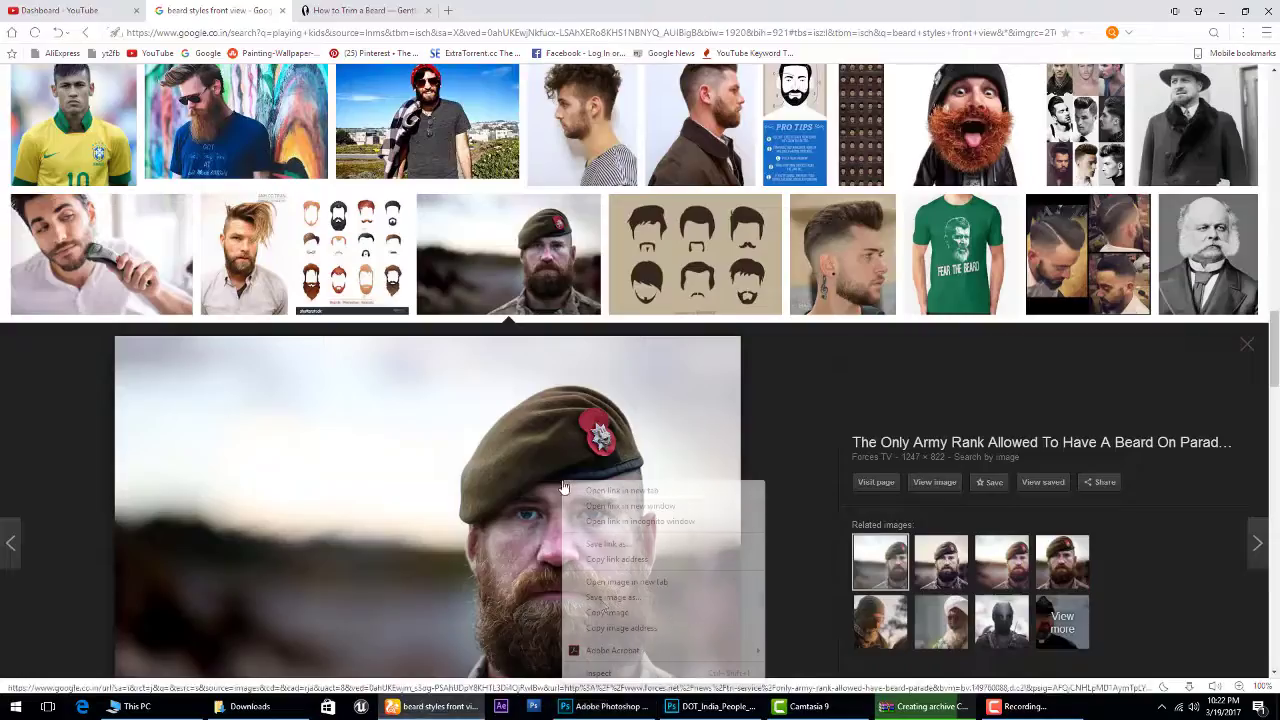
{"action": "left_click", "coordinate": [607, 612]}
{"action": "left_click", "coordinate": [604, 706]}
{"action": "key", "text": "ctrl+v"}
Shrink and reposition the soldier layer, then trim it to an oval around his bearded face.
{"action": "key", "text": "ctrl+t"}
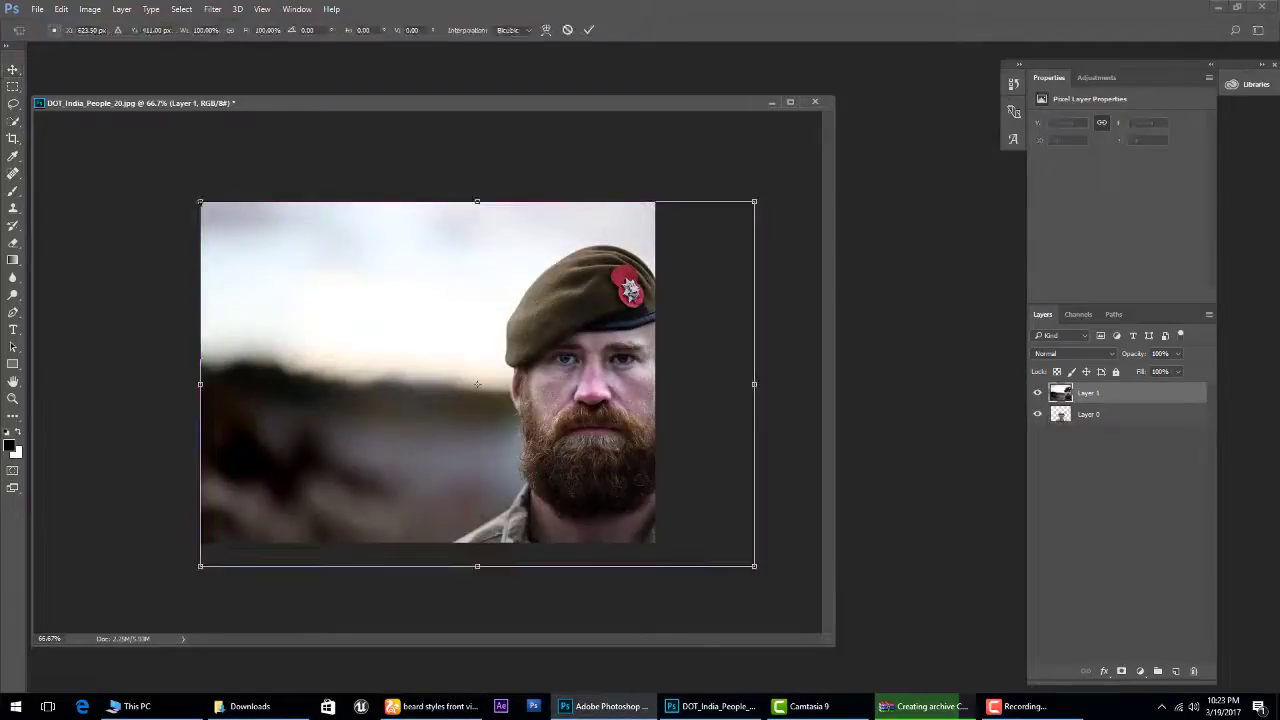
{"action": "left_click_drag", "start_coordinate": [757, 566], "coordinate": [679, 516]}
{"action": "left_click_drag", "start_coordinate": [421, 353], "coordinate": [346, 336]}
{"action": "key", "text": "Return"}
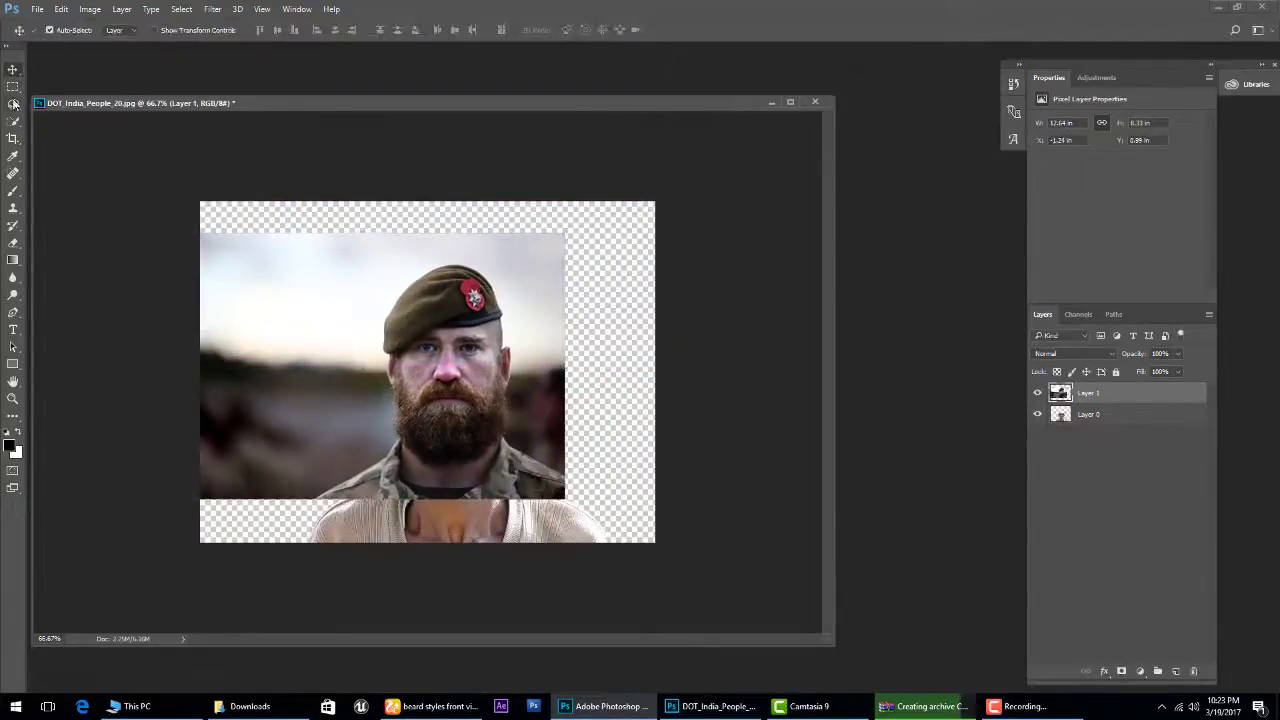
{"action": "left_click", "coordinate": [13, 103]}
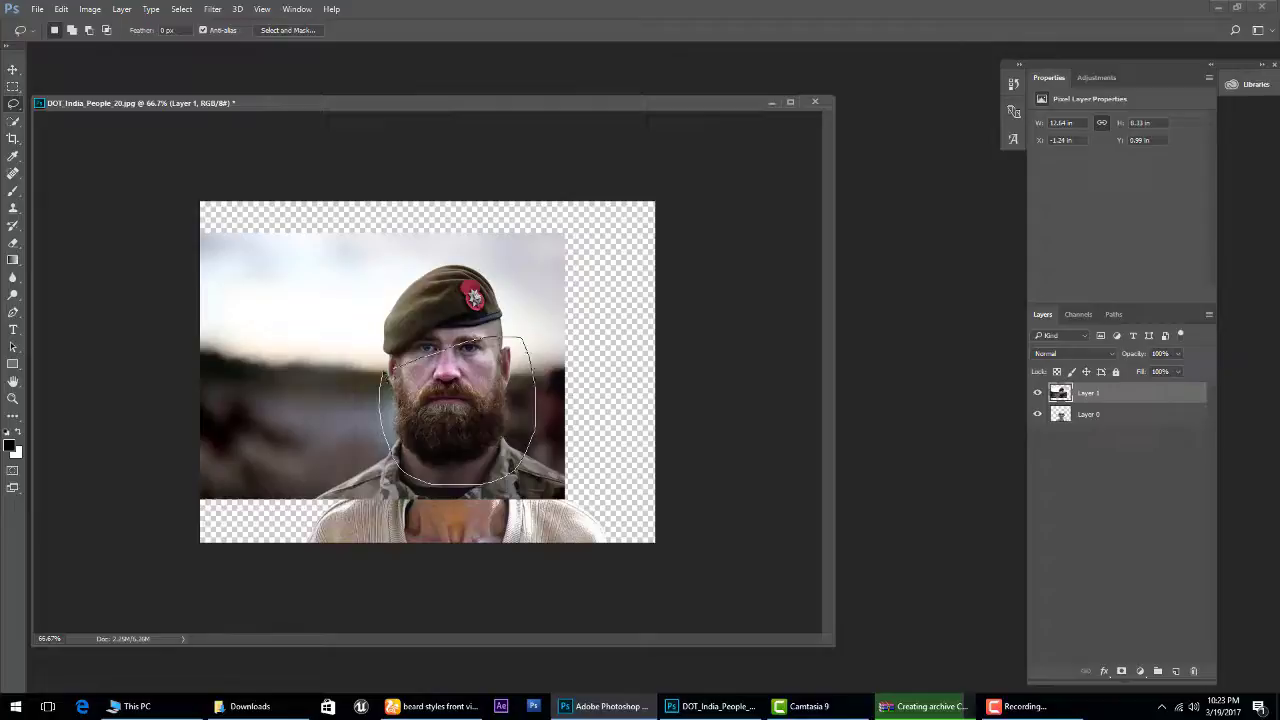
{"action": "left_click_drag", "start_coordinate": [390, 368], "coordinate": [394, 355]}
{"action": "key", "text": "ctrl+shift+i"}
{"action": "key", "text": "Delete"}
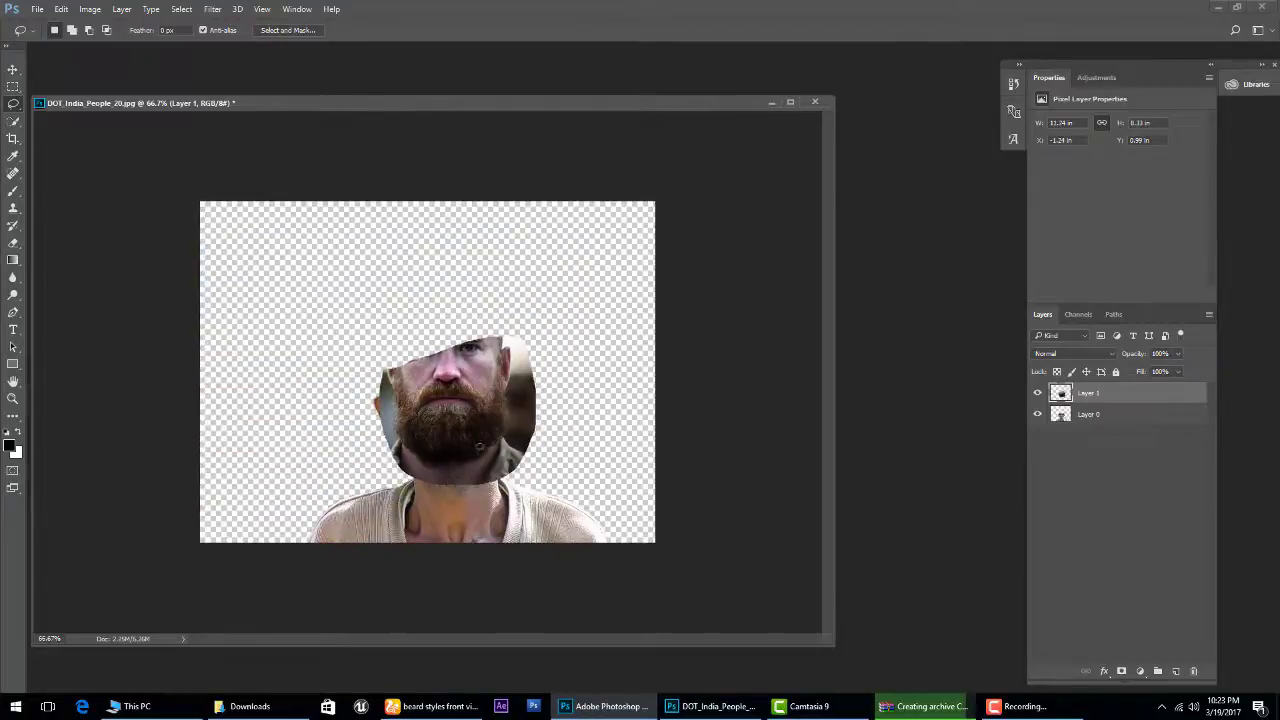
Align the bearded face over the man's face at lowered opacity, then restore 100% opacity.
{"action": "key", "text": "v"}
{"action": "left_click_drag", "start_coordinate": [479, 437], "coordinate": [484, 457]}
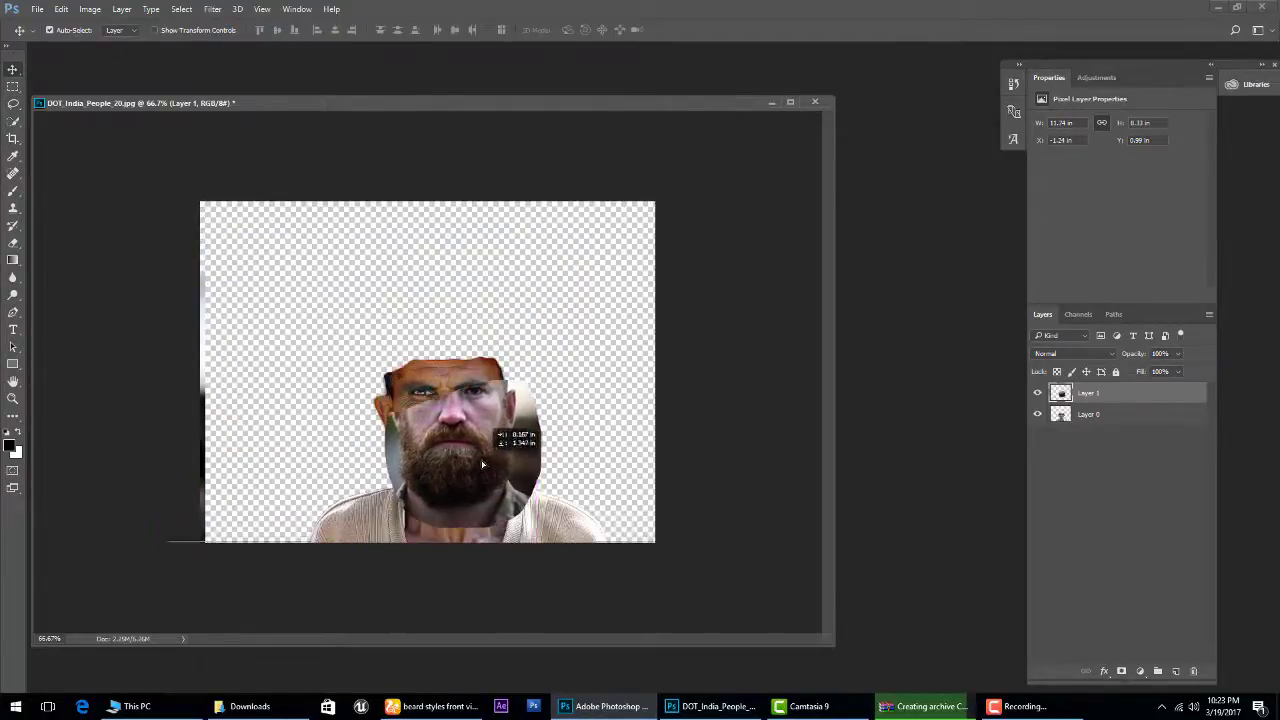
{"action": "left_click_drag", "start_coordinate": [1127, 360], "coordinate": [1114, 360]}
{"action": "key", "text": "ctrl+plus"}
{"action": "key", "text": "ctrl+plus"}
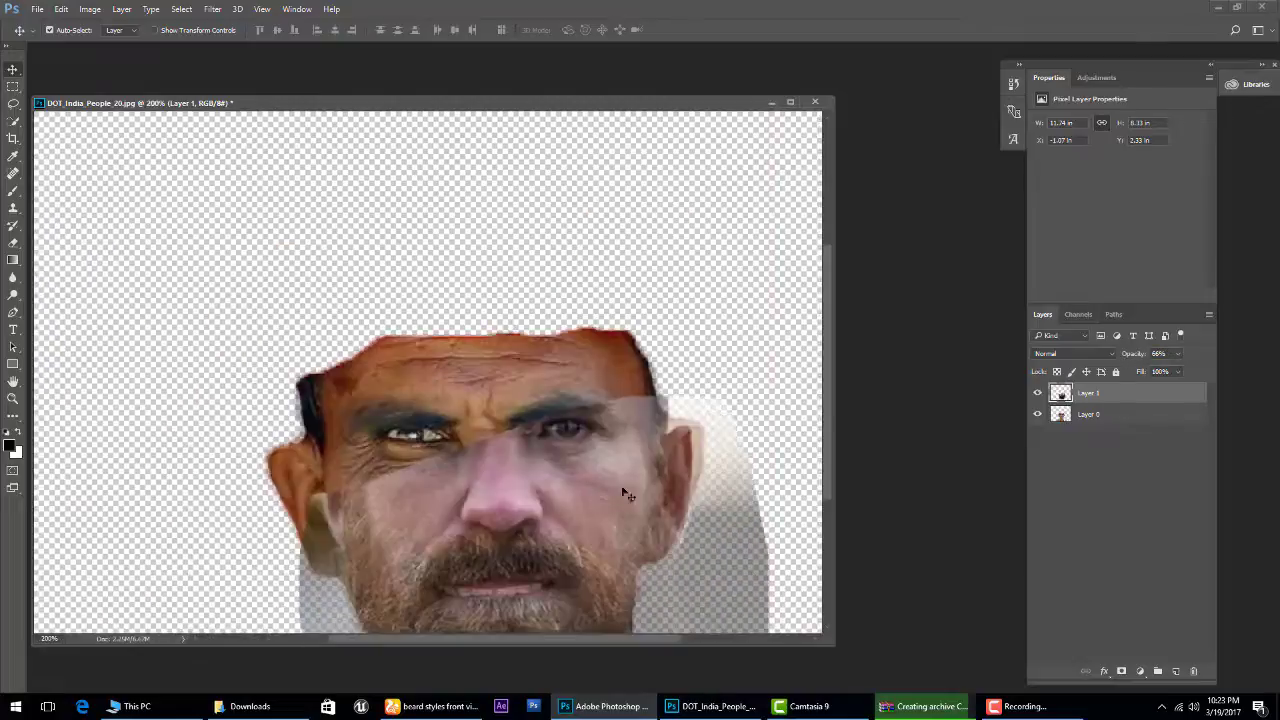
{"action": "mouse_move", "coordinate": [545, 625]}
{"action": "left_mouse_down"}
{"action": "mouse_move", "coordinate": [565, 570]}
{"action": "mouse_move", "coordinate": [525, 420]}
{"action": "mouse_move", "coordinate": [528, 462]}
{"action": "left_mouse_up"}
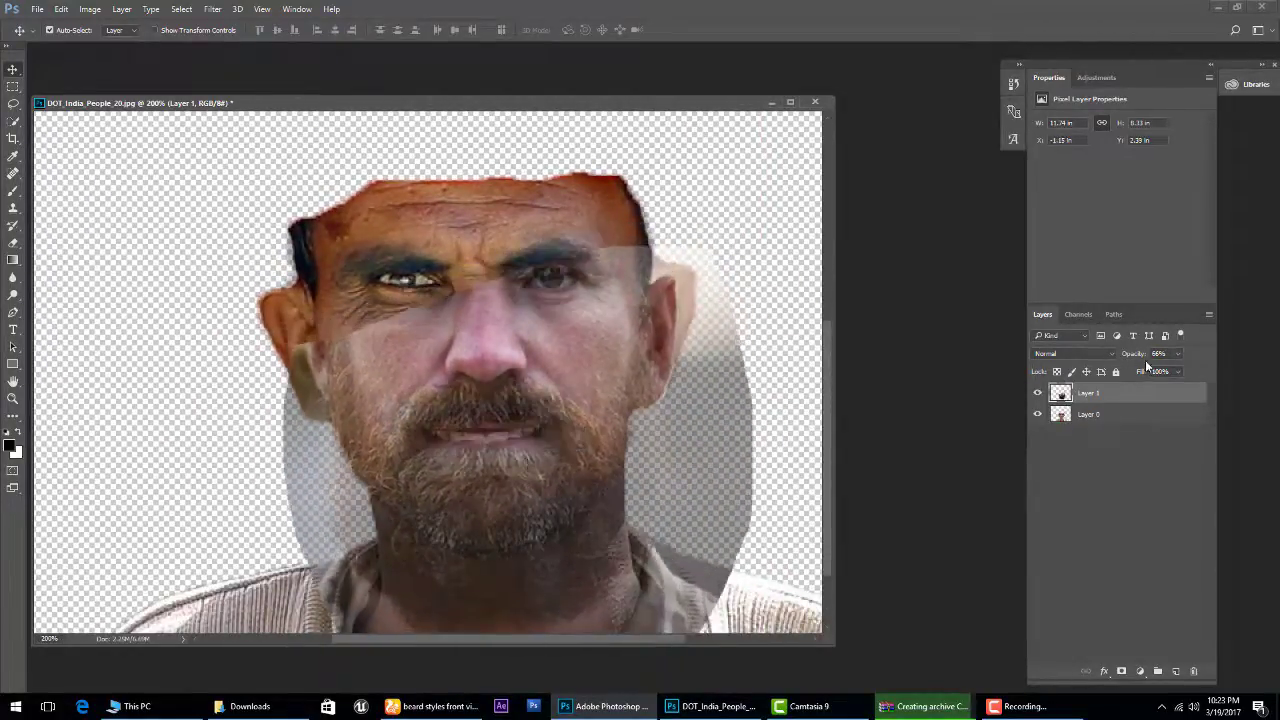
{"action": "key", "text": "0"}
{"action": "scroll", "coordinate": [526, 524], "scroll_direction": "down", "scroll_amount": 1}
With a soft 45 px Eraser, erase the soldier's upper face, cheek edges and dark background patch.
{"action": "key", "text": "e"}
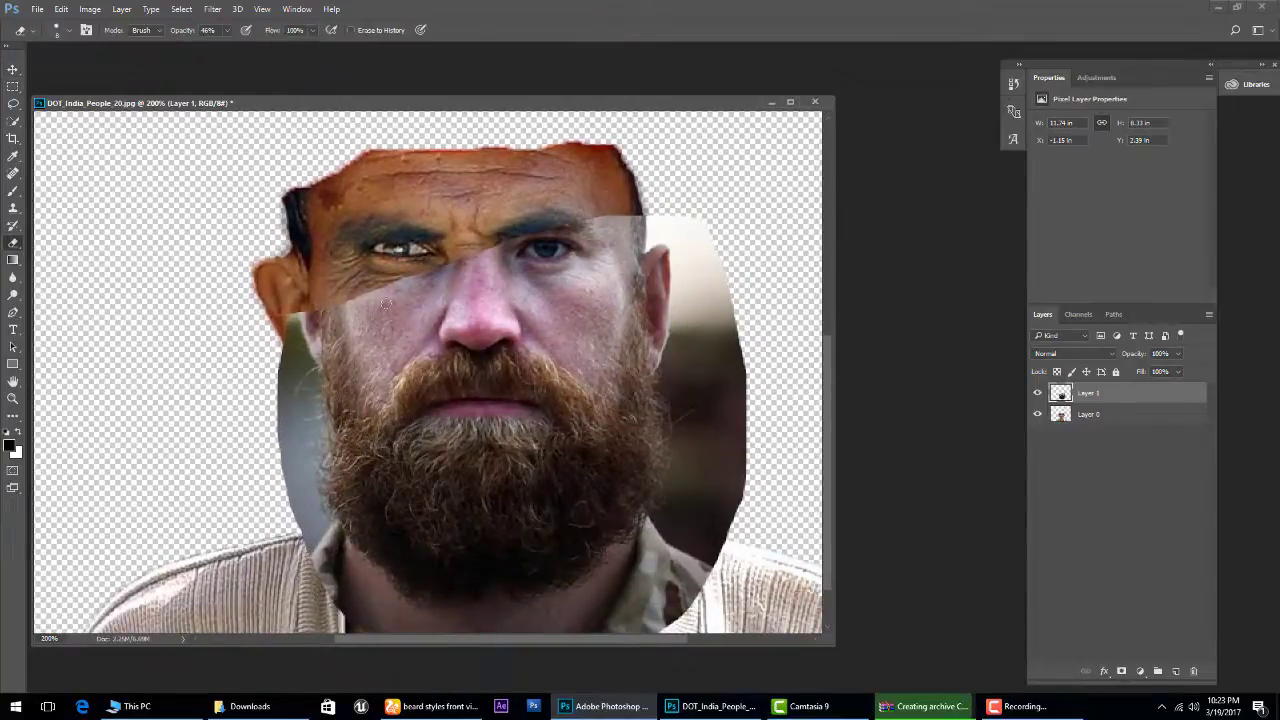
{"action": "right_click", "coordinate": [455, 309]}
{"action": "left_click_drag", "start_coordinate": [548, 344], "coordinate": [536, 344]}
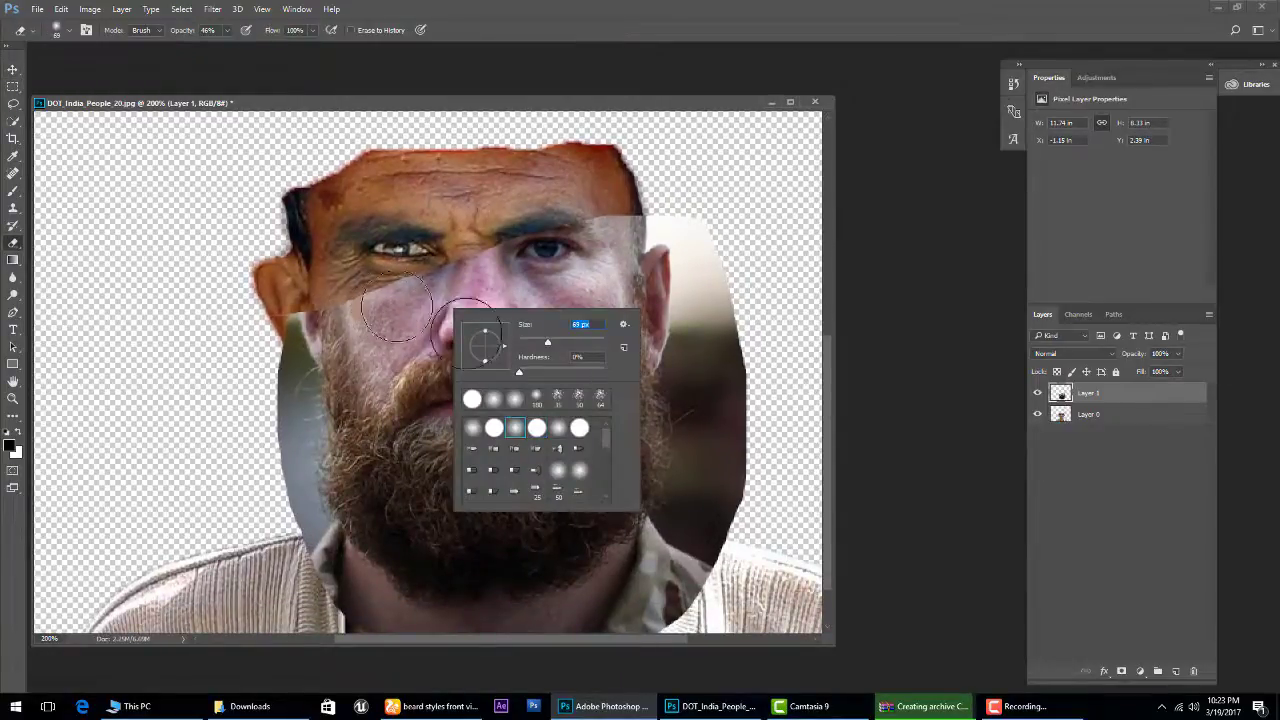
{"action": "key", "text": "Return"}
{"action": "mouse_move", "coordinate": [459, 299]}
{"action": "left_mouse_down"}
{"action": "mouse_move", "coordinate": [620, 228]}
{"action": "mouse_move", "coordinate": [540, 310]}
{"action": "left_mouse_up"}
{"action": "left_click_drag", "start_coordinate": [275, 295], "coordinate": [269, 409]}
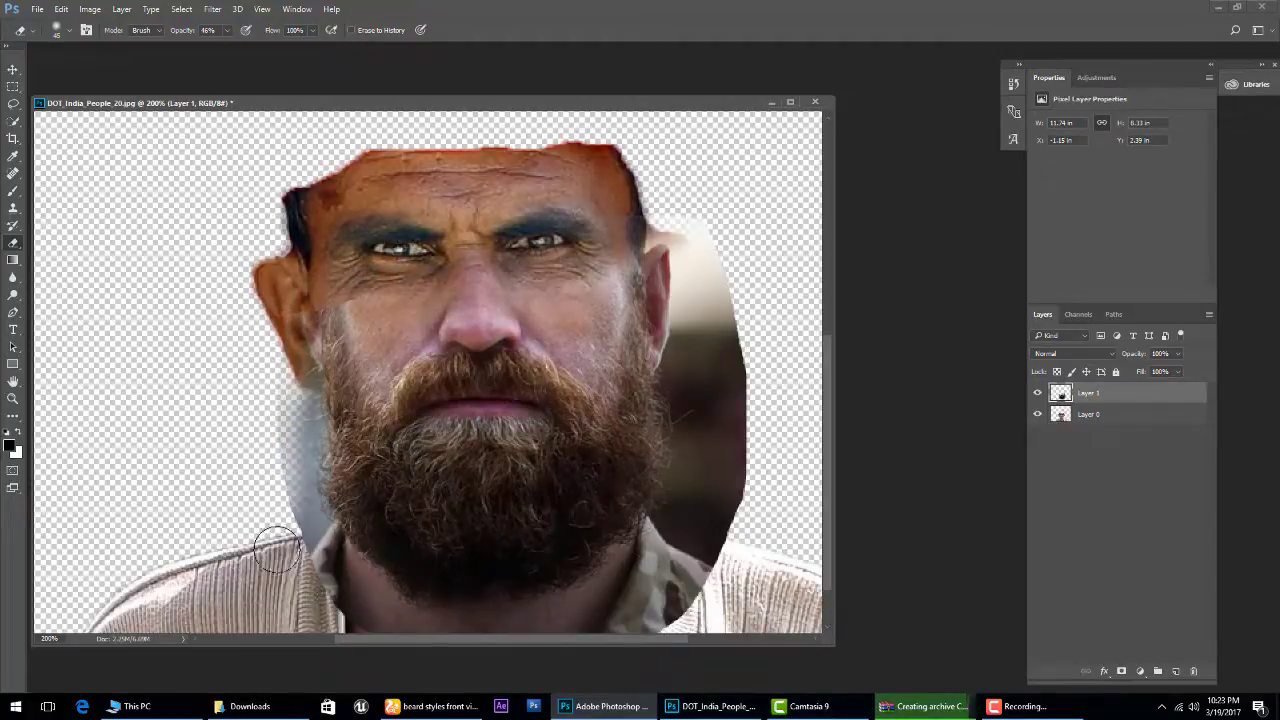
{"action": "mouse_move", "coordinate": [742, 362]}
{"action": "left_mouse_down"}
{"action": "mouse_move", "coordinate": [686, 209]}
{"action": "mouse_move", "coordinate": [749, 434]}
{"action": "mouse_move", "coordinate": [757, 348]}
{"action": "mouse_move", "coordinate": [729, 514]}
{"action": "mouse_move", "coordinate": [400, 594]}
{"action": "mouse_move", "coordinate": [620, 570]}
{"action": "mouse_move", "coordinate": [340, 530]}
{"action": "mouse_move", "coordinate": [527, 601]}
{"action": "left_mouse_up"}
Soften the halo near the right ear and reveal the man's teeth and lips under the moustache.
{"action": "scroll", "coordinate": [700, 480], "scroll_direction": "down", "scroll_amount": 1}
{"action": "scroll", "coordinate": [527, 601], "scroll_direction": "up", "scroll_amount": 1}
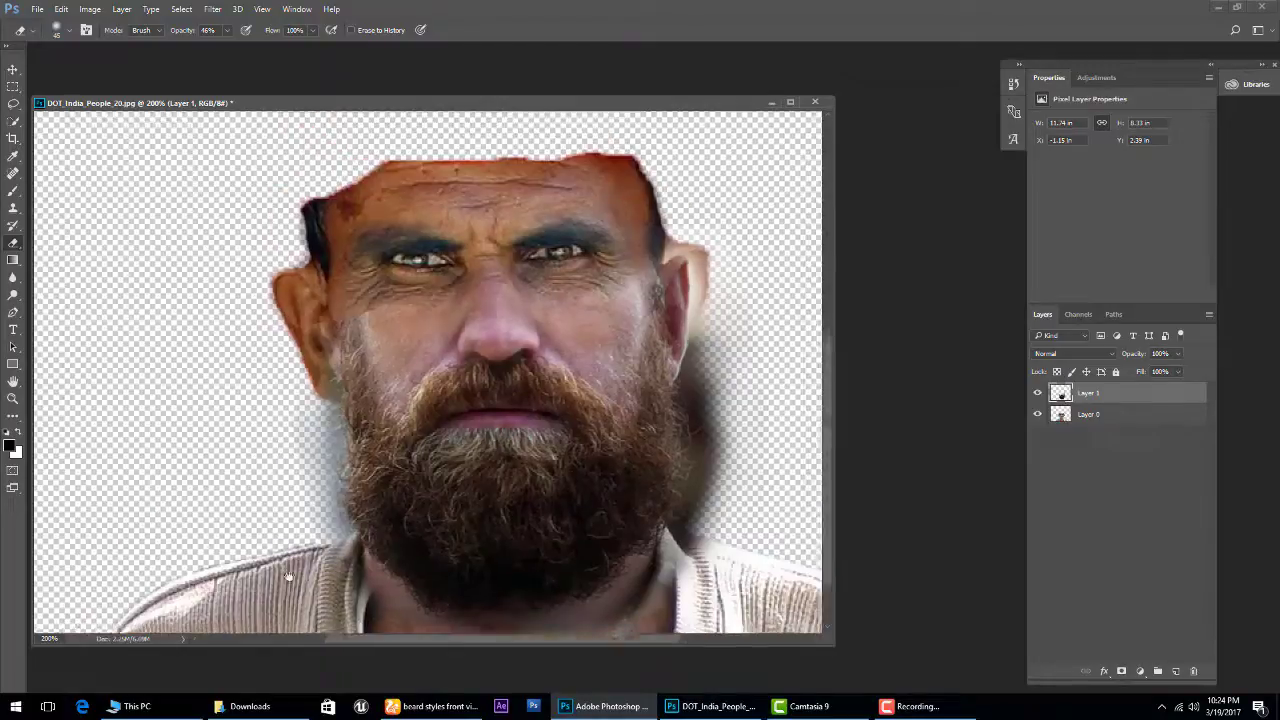
{"action": "mouse_move", "coordinate": [738, 448]}
{"action": "left_mouse_down"}
{"action": "mouse_move", "coordinate": [714, 514]}
{"action": "mouse_move", "coordinate": [737, 423]}
{"action": "mouse_move", "coordinate": [716, 250]}
{"action": "left_mouse_up"}
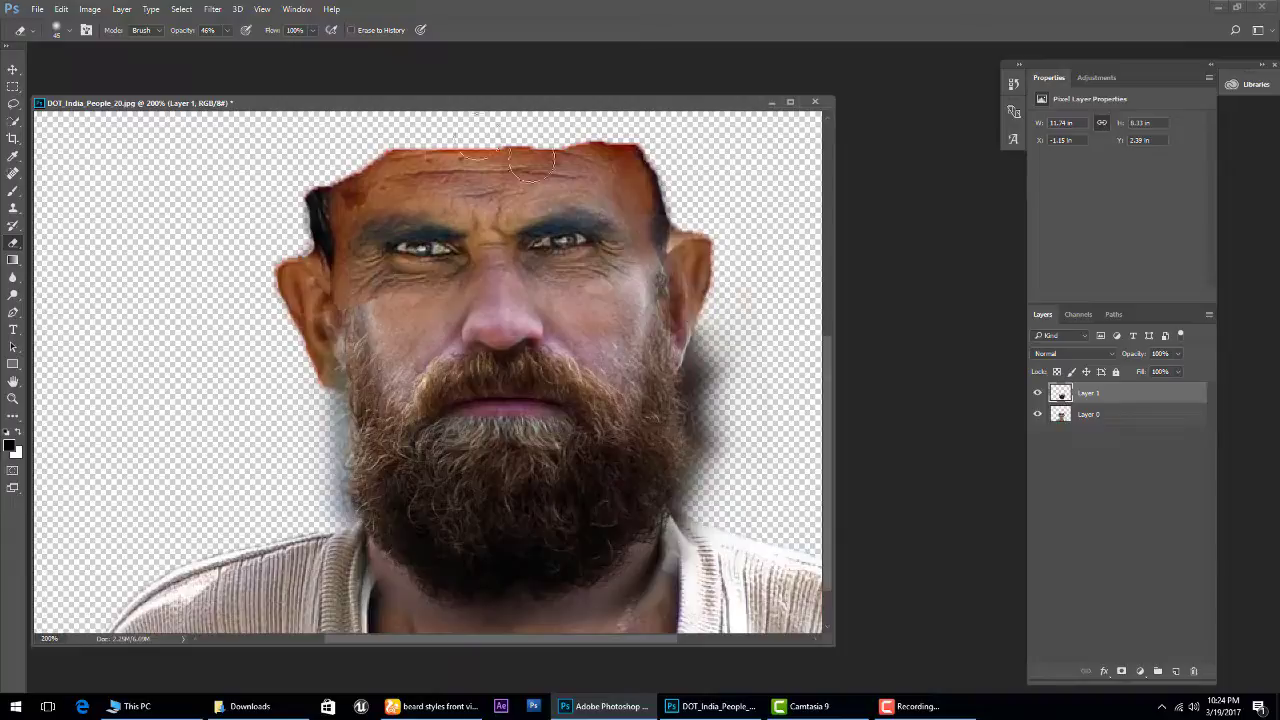
{"action": "left_click_drag", "start_coordinate": [704, 300], "coordinate": [690, 360]}
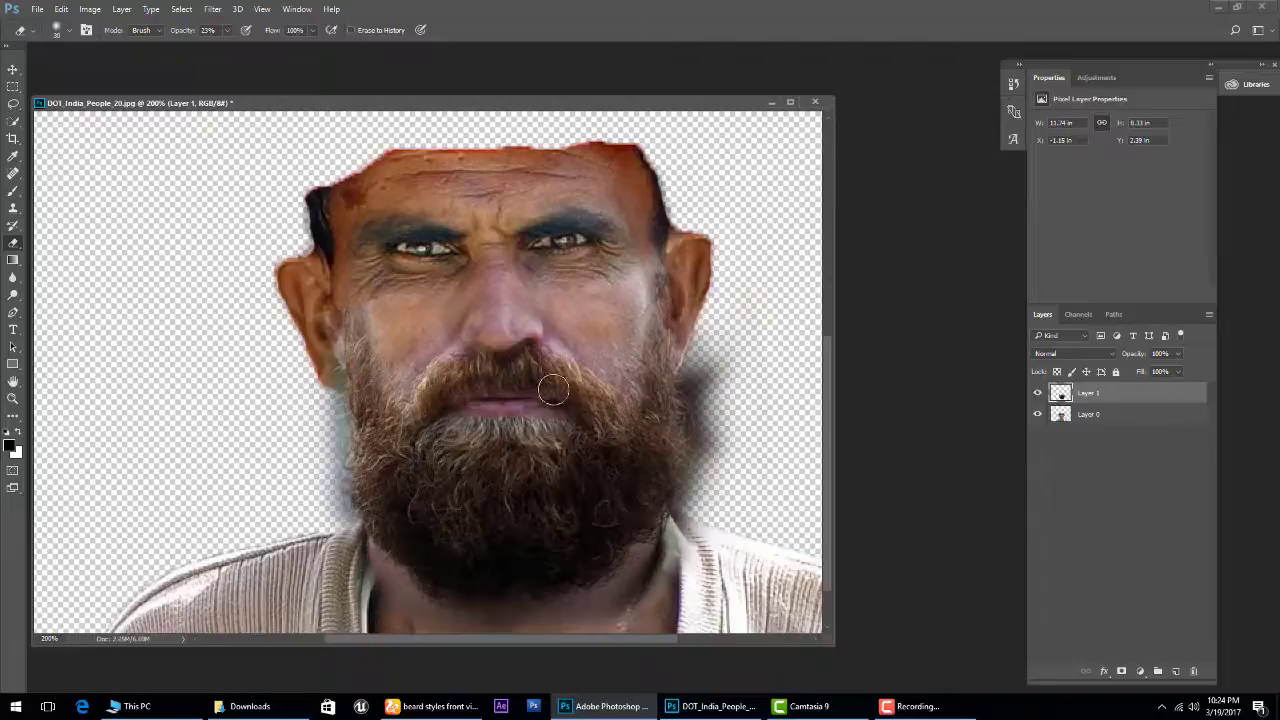
{"action": "left_click_drag", "start_coordinate": [428, 414], "coordinate": [440, 404]}
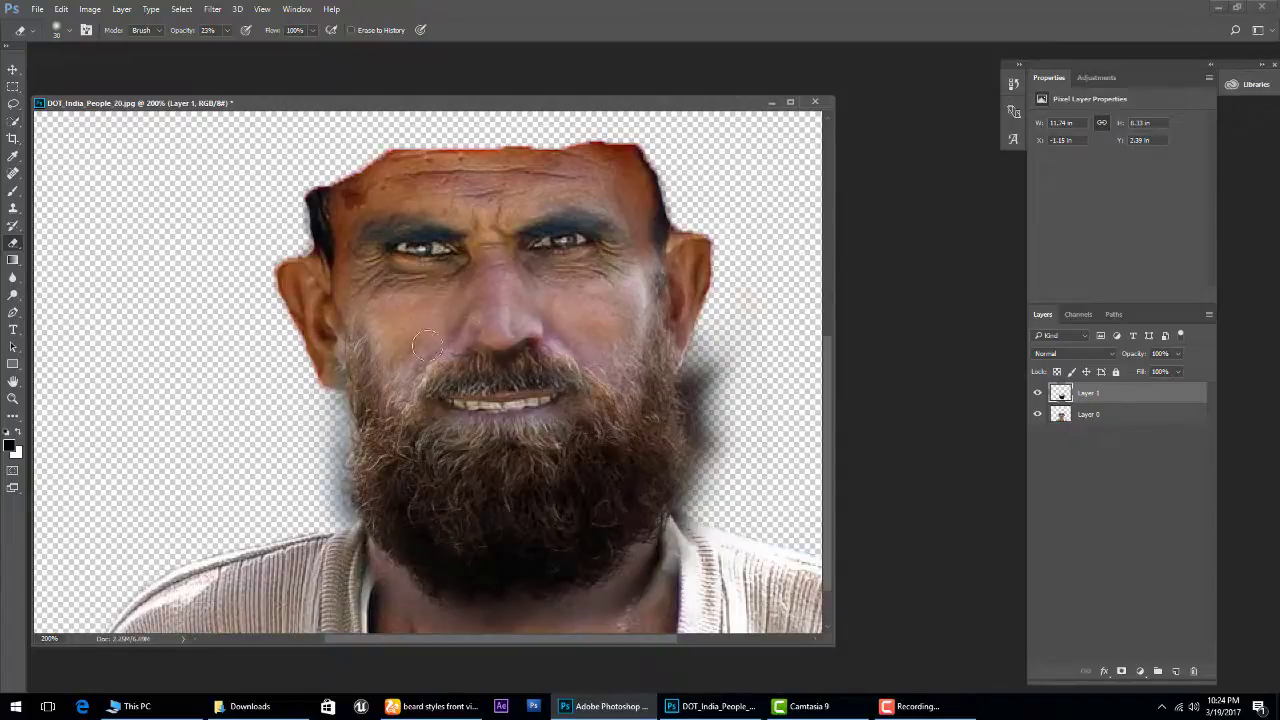
{"action": "left_click_drag", "start_coordinate": [459, 352], "coordinate": [513, 347]}
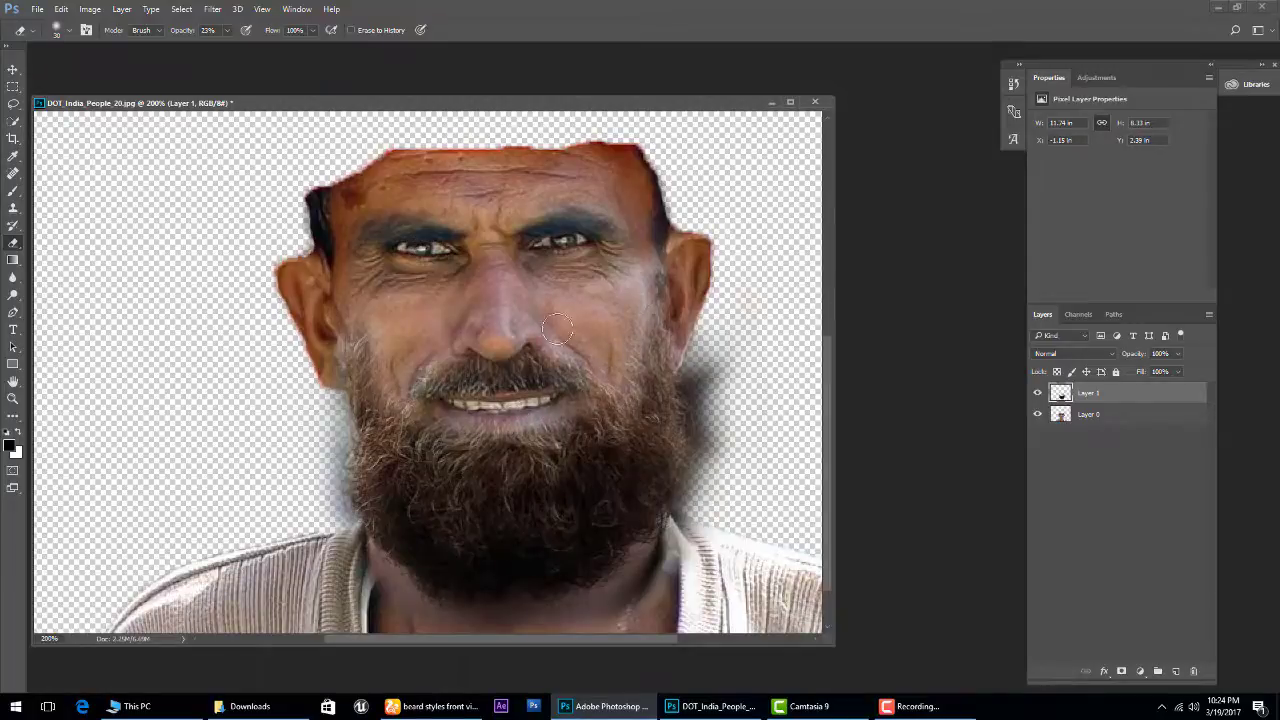
{"action": "key", "text": "ctrl+minus"}
Erase the grey halo on the neck and along the beard's right edge, then return to Chrome.
{"action": "left_click", "coordinate": [1038, 393]}
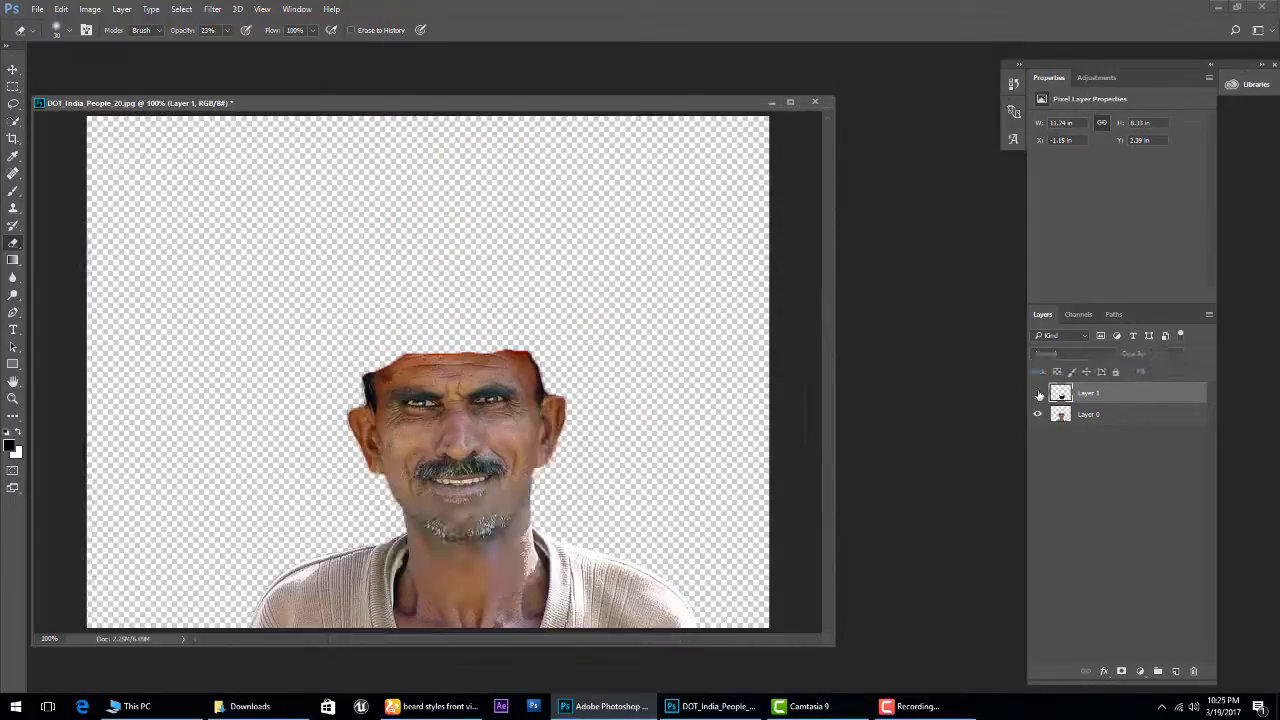
{"action": "left_click", "coordinate": [1038, 393]}
{"action": "left_click", "coordinate": [1038, 393]}
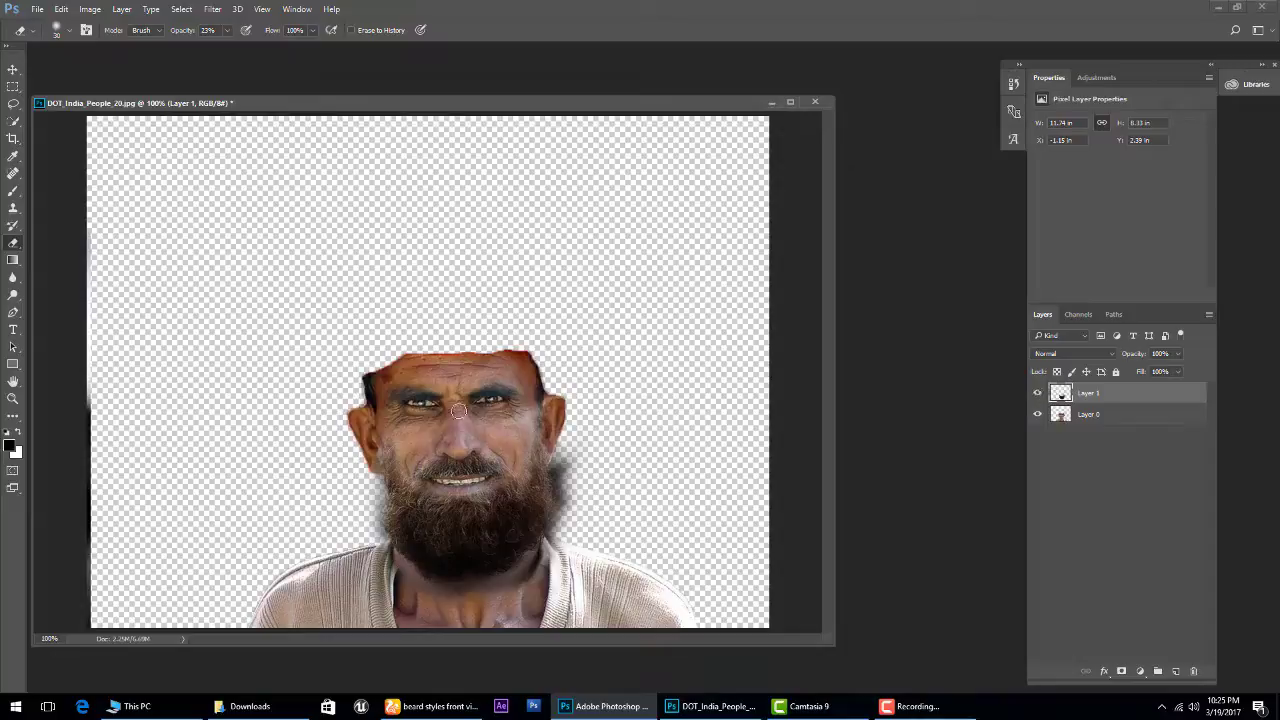
{"action": "mouse_move", "coordinate": [396, 560]}
{"action": "left_mouse_down"}
{"action": "mouse_move", "coordinate": [437, 594]}
{"action": "mouse_move", "coordinate": [553, 541]}
{"action": "left_mouse_up"}
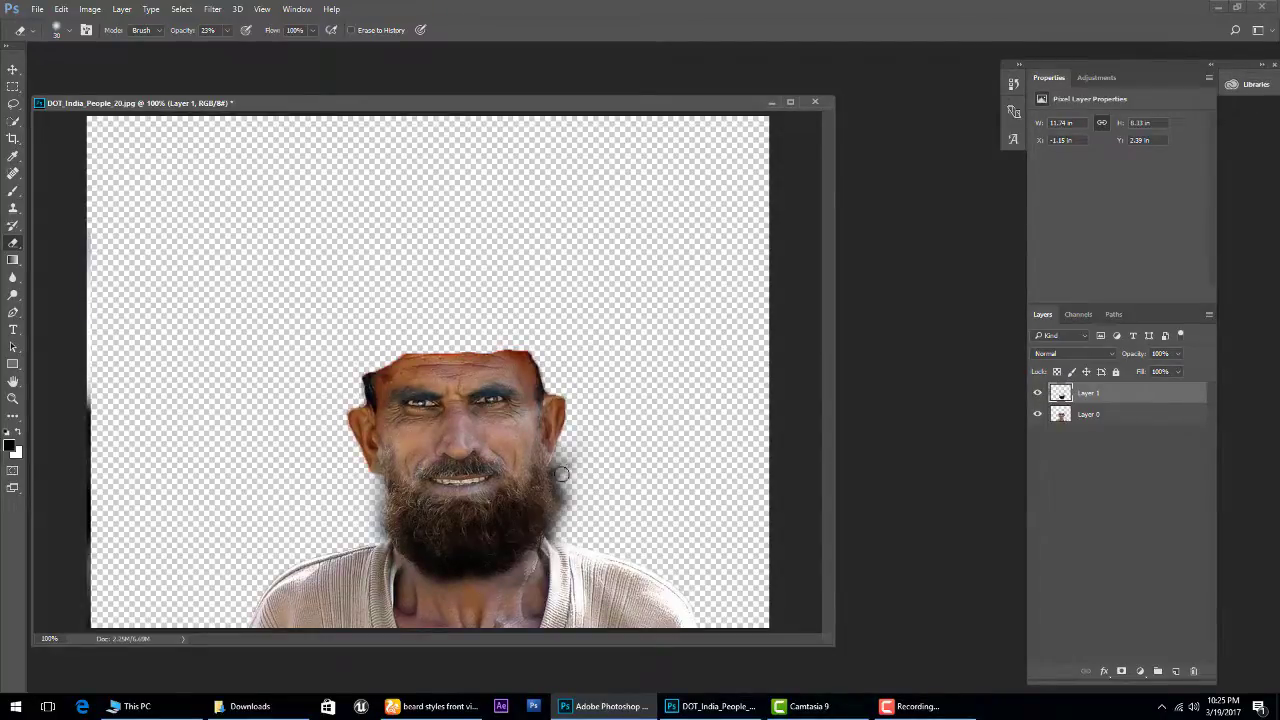
{"action": "left_click_drag", "start_coordinate": [561, 474], "coordinate": [565, 524]}
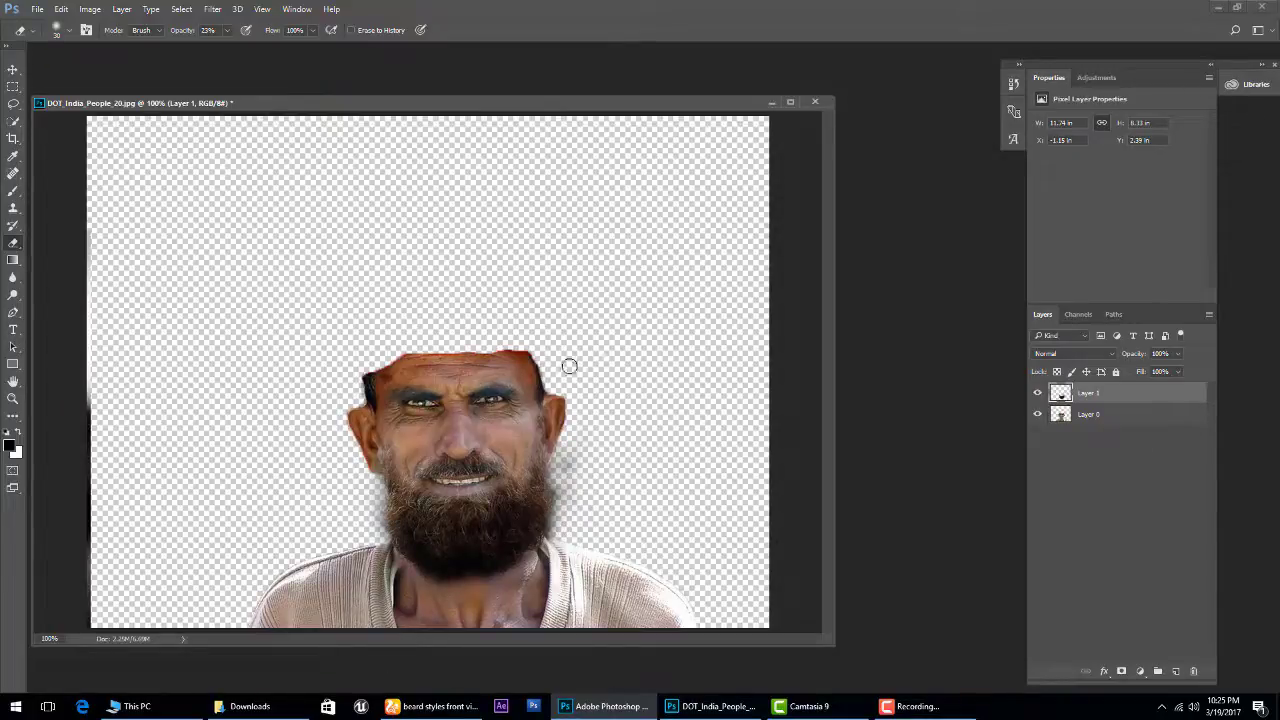
{"action": "left_click", "coordinate": [437, 706]}
Move the soldier photo beneath the man's layers and enlarge it as the backdrop.
{"action": "scroll", "coordinate": [445, 440], "scroll_direction": "down", "scroll_amount": 2}
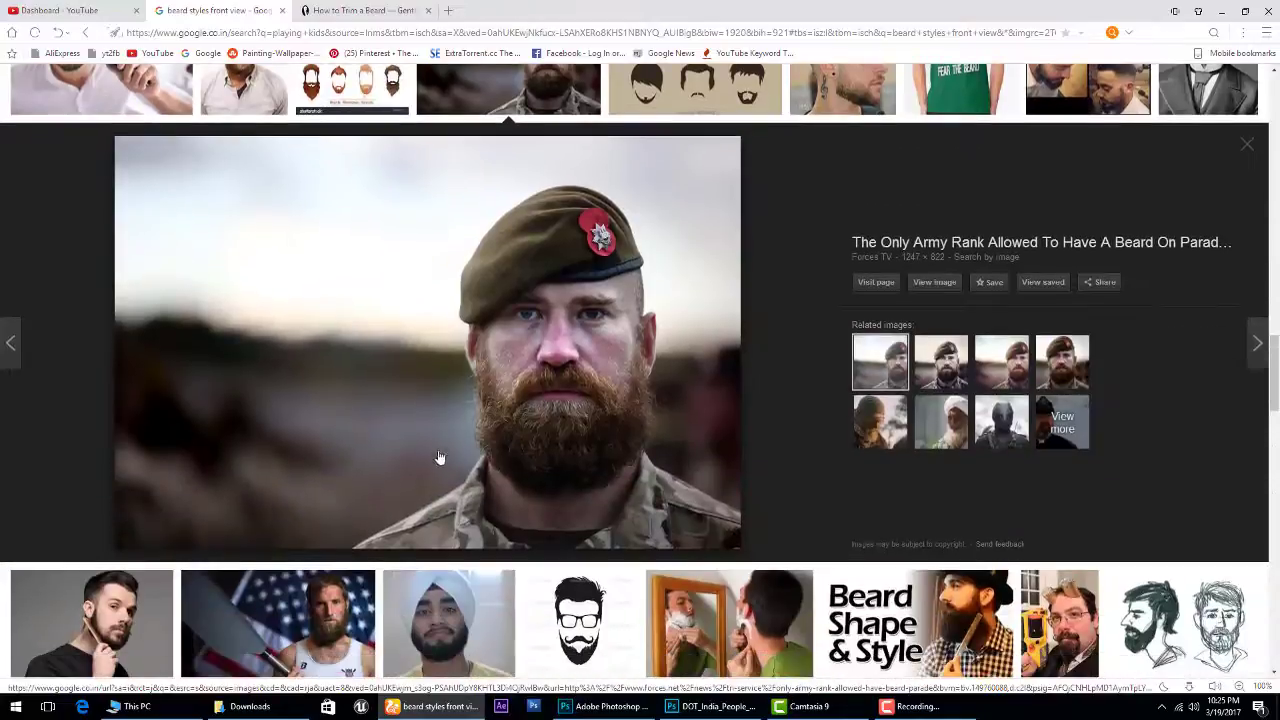
{"action": "key", "text": "alt+Tab"}
{"action": "left_click_drag", "start_coordinate": [1060, 393], "coordinate": [1063, 437]}
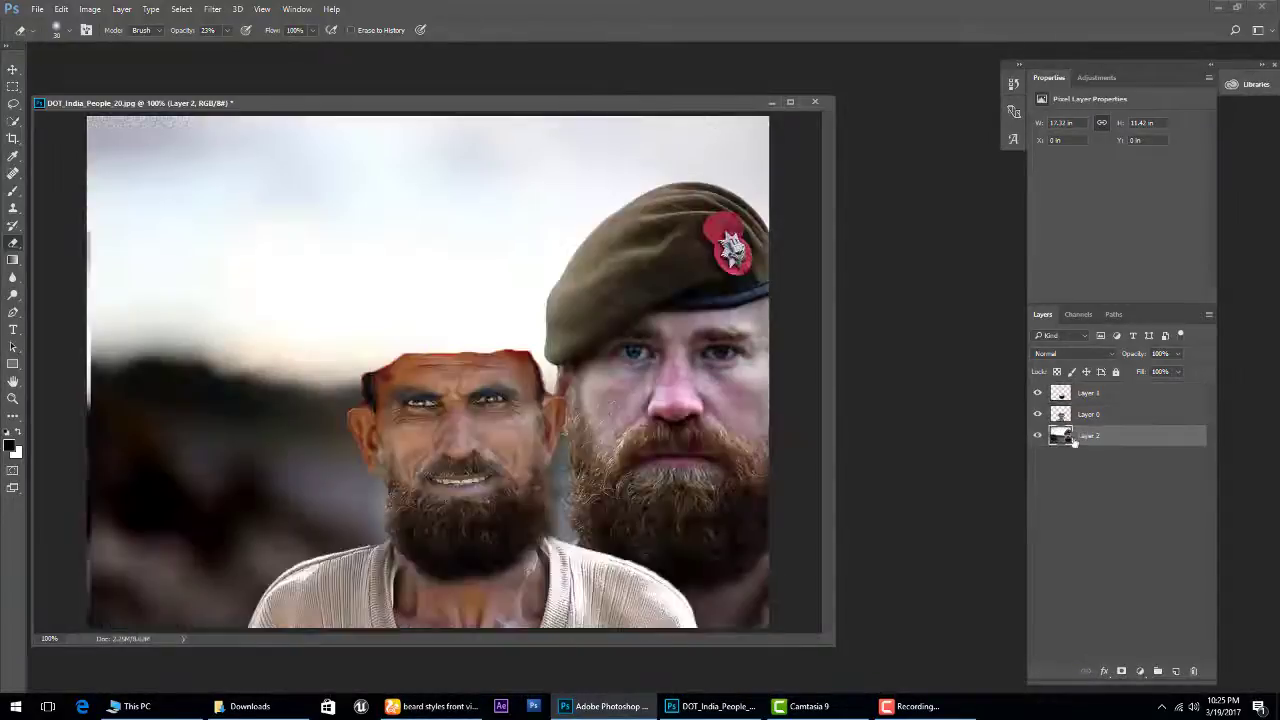
{"action": "key", "text": "ctrl+minus"}
{"action": "key", "text": "ctrl+t"}
{"action": "left_click_drag", "start_coordinate": [755, 566], "coordinate": [527, 467]}
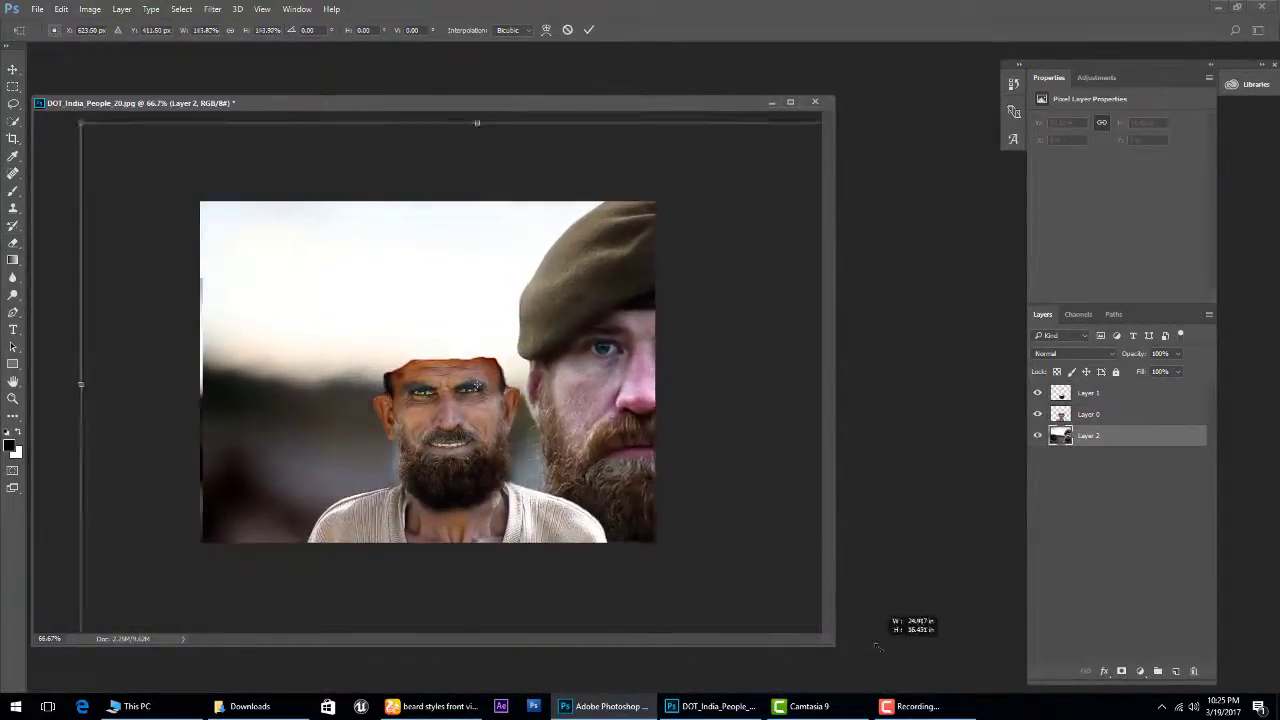
{"action": "mouse_move", "coordinate": [590, 327]}
{"action": "left_mouse_down"}
{"action": "mouse_move", "coordinate": [343, 491]}
{"action": "mouse_move", "coordinate": [329, 471]}
{"action": "left_mouse_up"}
{"action": "key", "text": "Return"}
Crop the canvas to fit, view at actual size, and select Layer 1 with the Eraser.
{"action": "key", "text": "e"}
{"action": "left_click", "coordinate": [14, 139]}
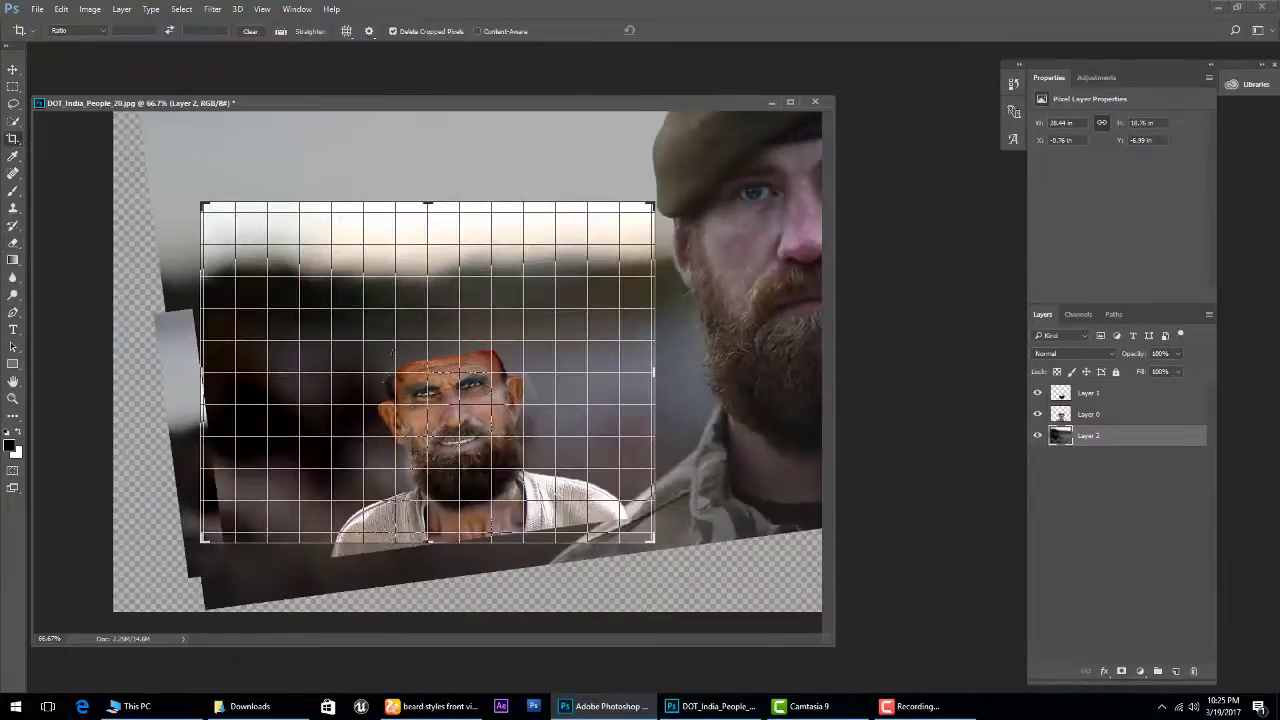
{"action": "left_click", "coordinate": [203, 383]}
{"action": "left_click_drag", "start_coordinate": [200, 373], "coordinate": [204, 373]}
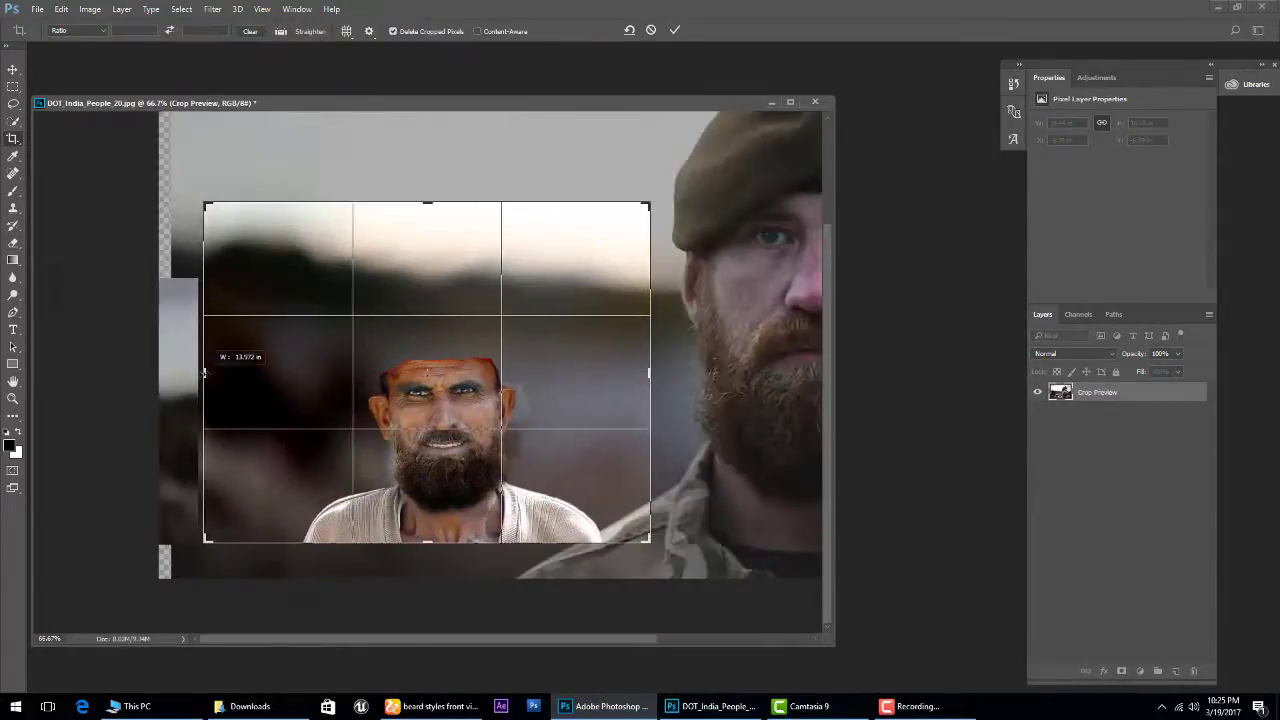
{"action": "key", "text": "Return"}
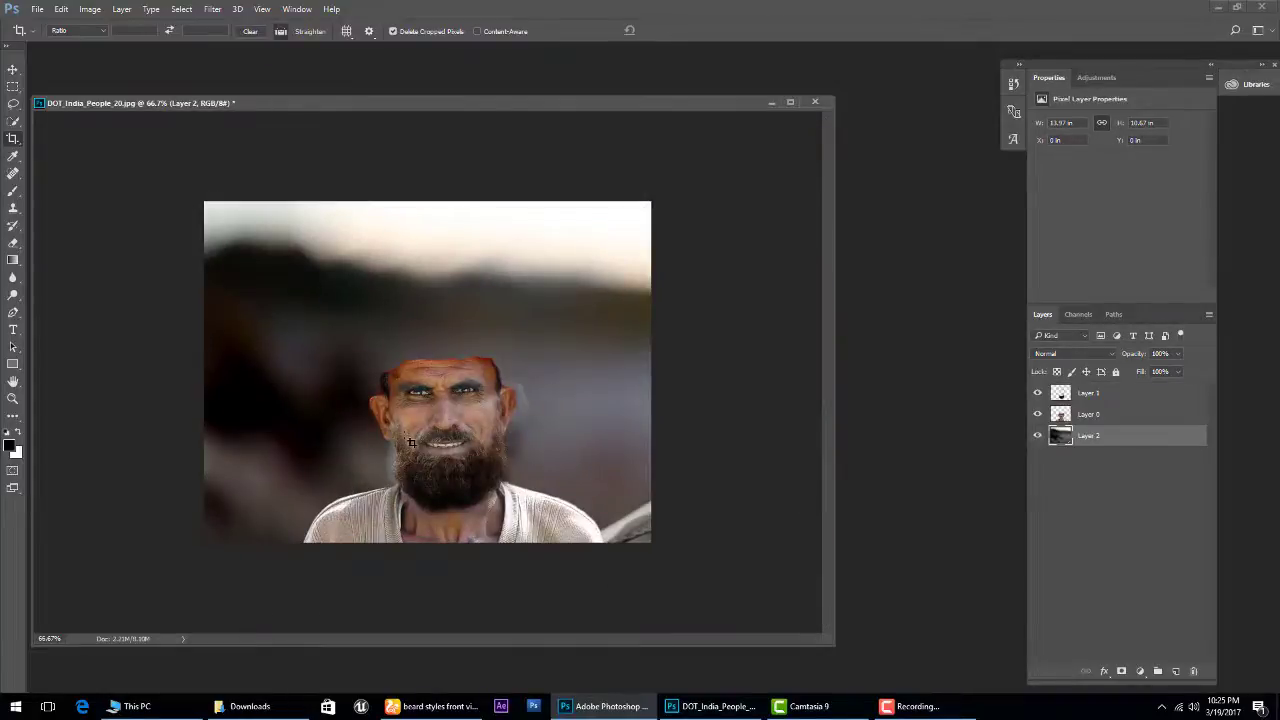
{"action": "key", "text": "ctrl+plus"}
{"action": "left_click", "coordinate": [1061, 399]}
{"action": "key", "text": "e"}
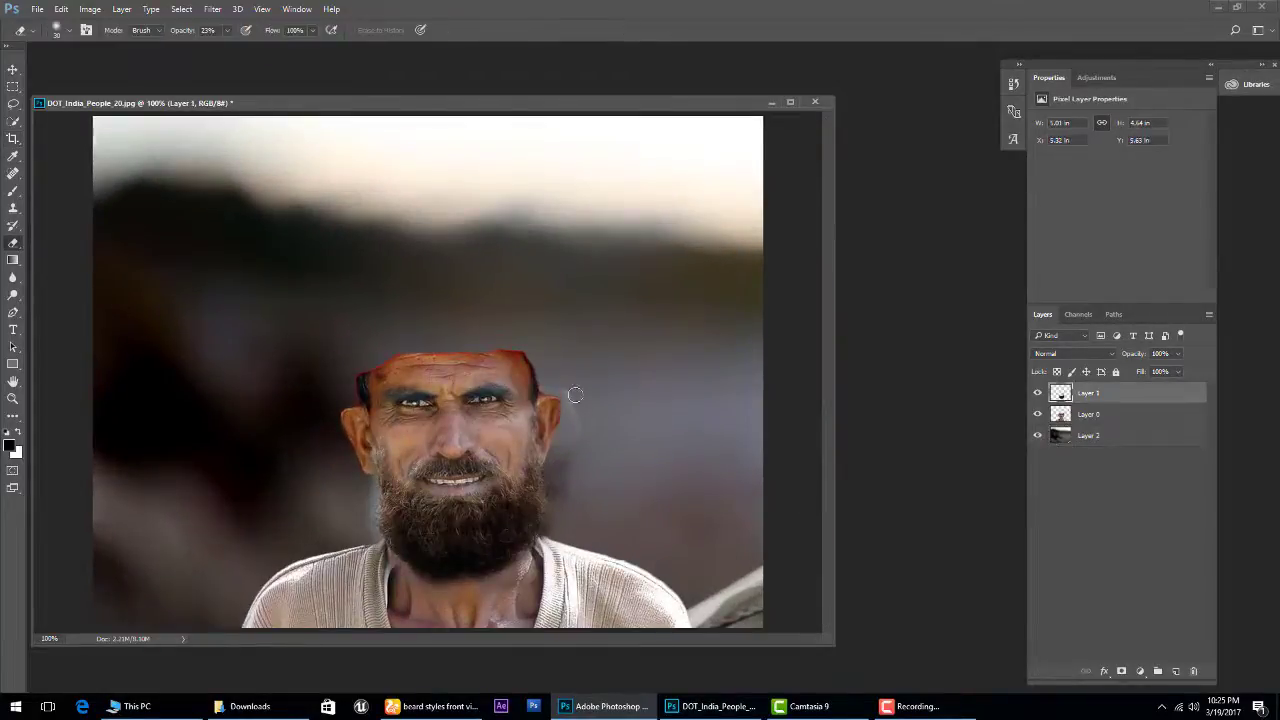
Resize the eraser and soften the edge at the beard's lower right.
{"action": "key", "text": "bracketright"}
{"action": "key", "text": "bracketright"}
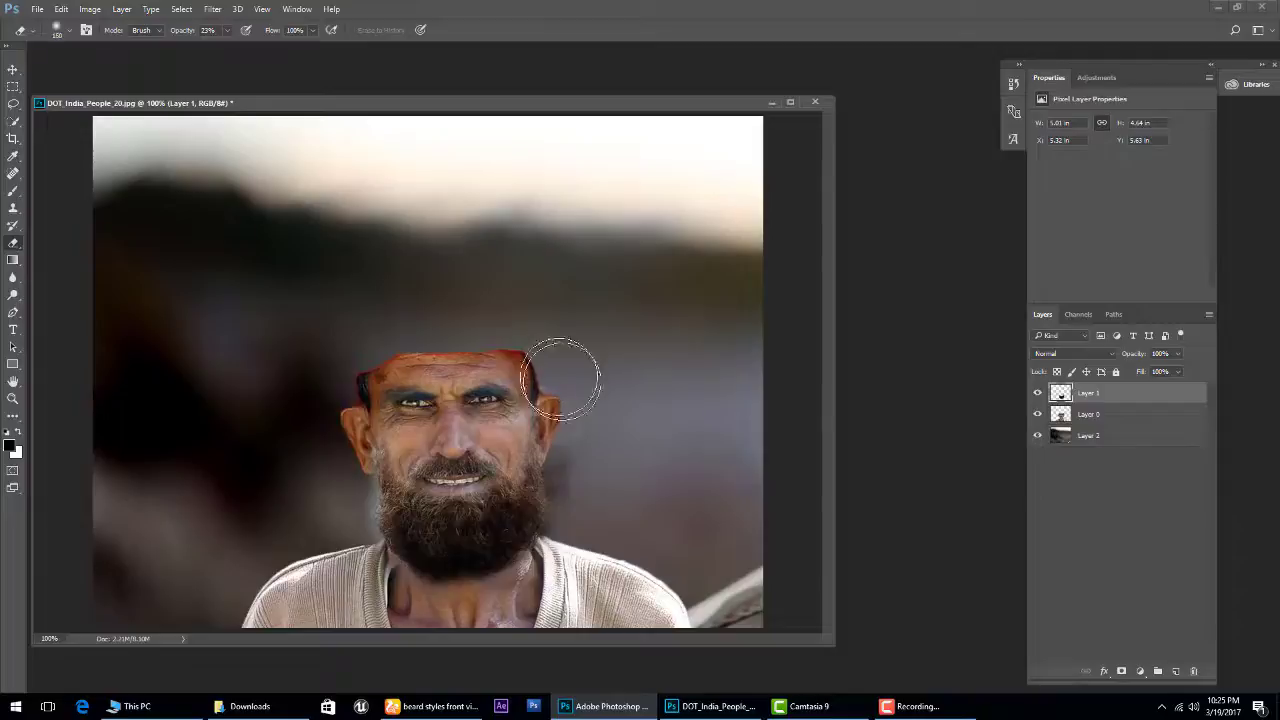
{"action": "key", "text": "bracketleft"}
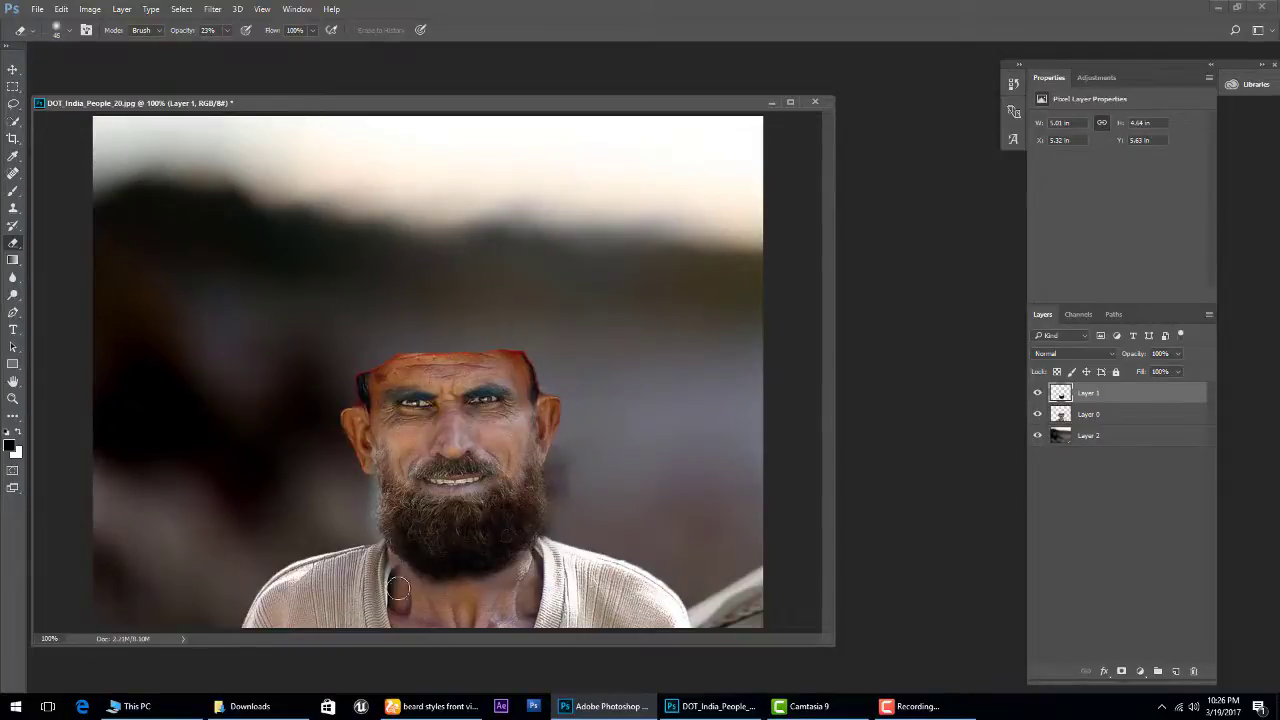
{"action": "left_click_drag", "start_coordinate": [515, 520], "coordinate": [530, 540]}
Brighten the beard layer with a raised Curves point, then return to the browser's beard results.
{"action": "left_click", "coordinate": [62, 8]}
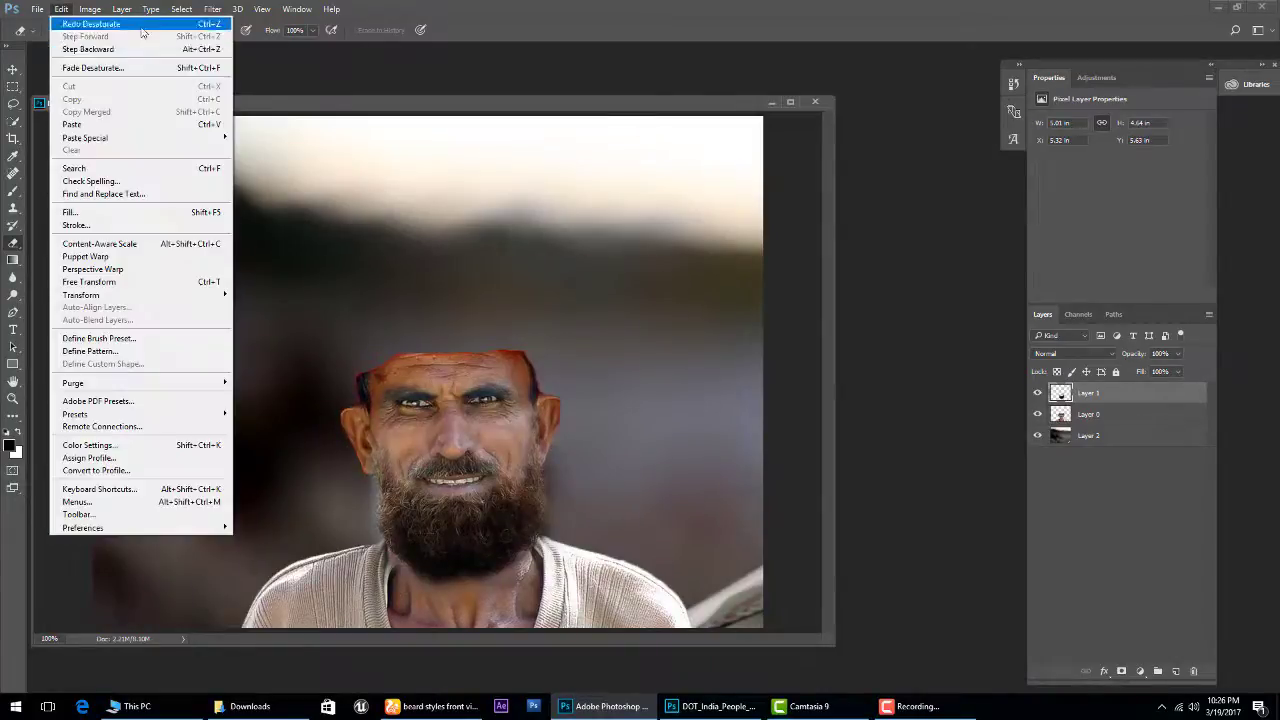
{"action": "left_click", "coordinate": [265, 67]}
{"action": "left_click_drag", "start_coordinate": [760, 284], "coordinate": [763, 270]}
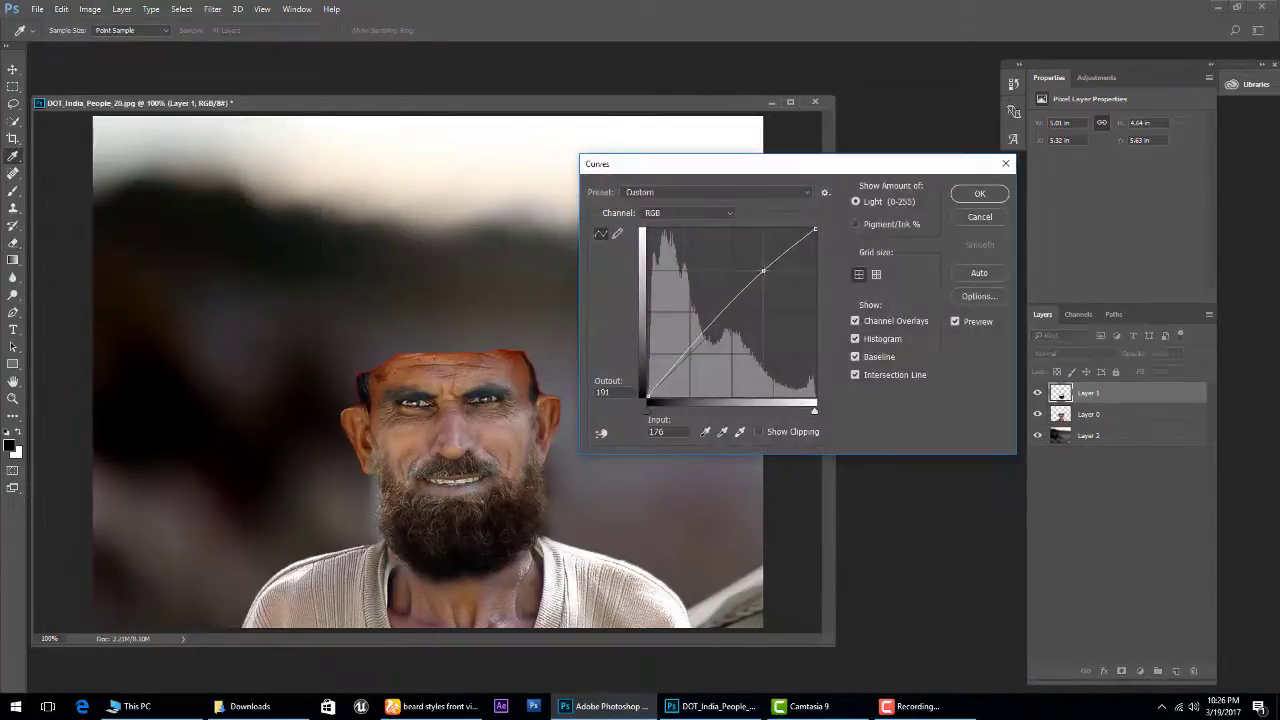
{"action": "left_click", "coordinate": [695, 348]}
{"action": "left_click", "coordinate": [964, 195]}
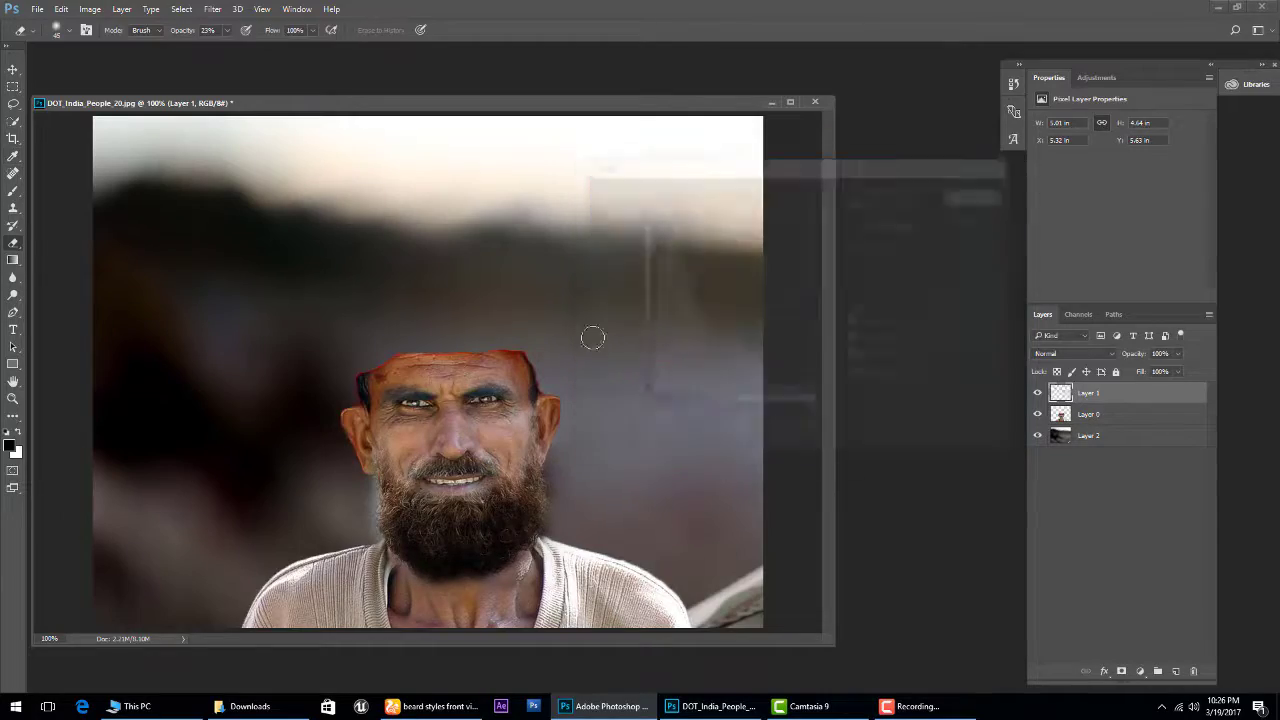
{"action": "left_click", "coordinate": [430, 706]}
Search Google Images for 'men hairstyle'.
{"action": "scroll", "coordinate": [363, 227], "scroll_direction": "up", "scroll_amount": 5}
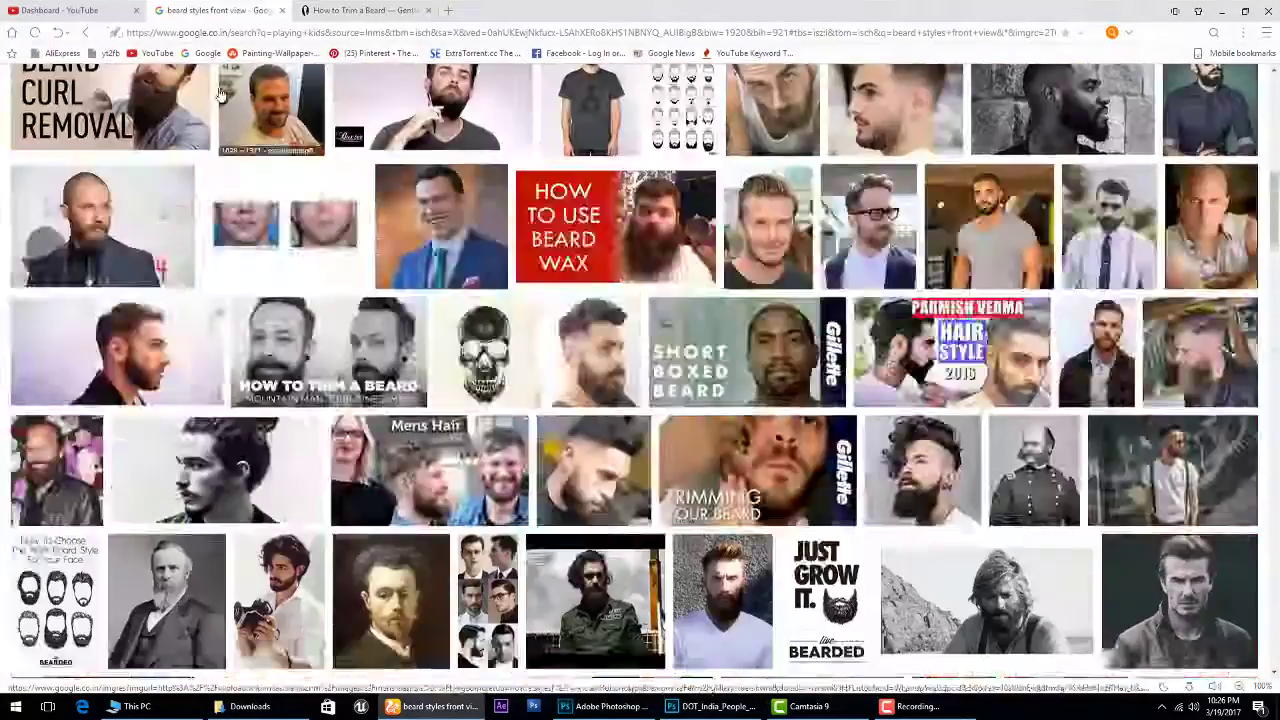
{"action": "scroll", "coordinate": [363, 227], "scroll_direction": "up", "scroll_amount": 5}
{"action": "triple_click", "coordinate": [160, 92]}
{"action": "type", "text": "men hairst"}
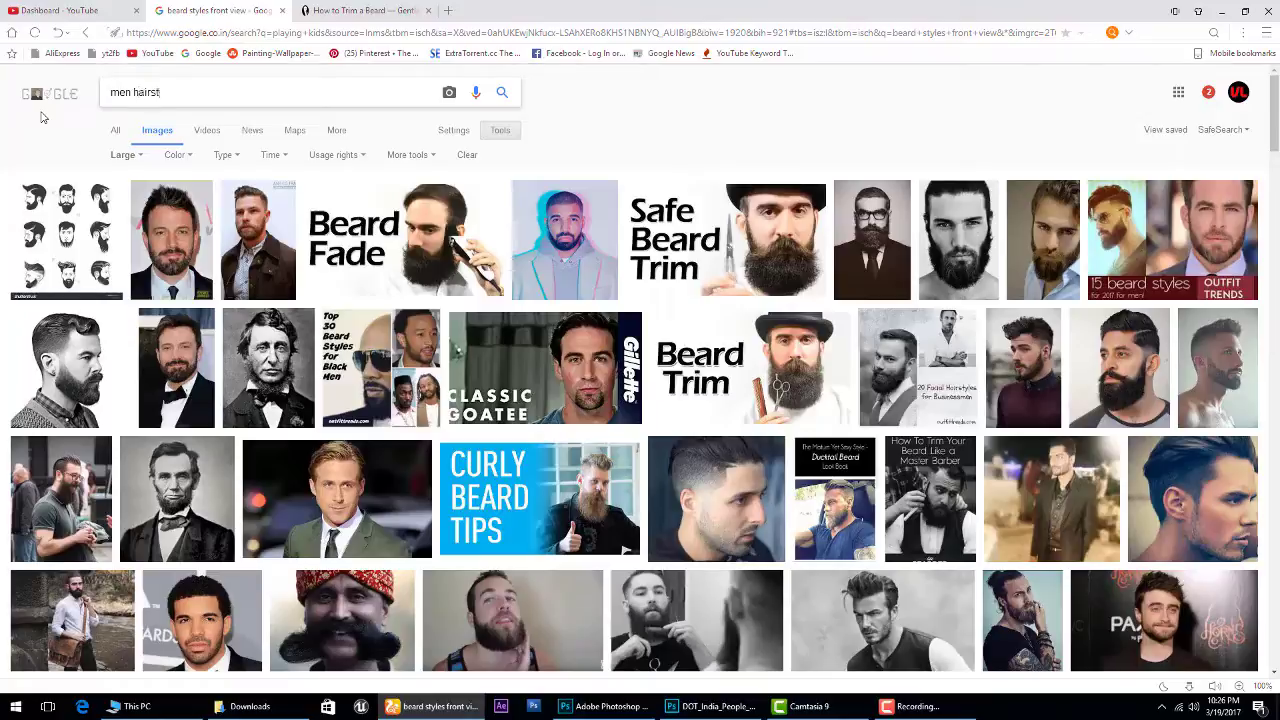
{"action": "type", "text": "yle"}
{"action": "key", "text": "Return"}
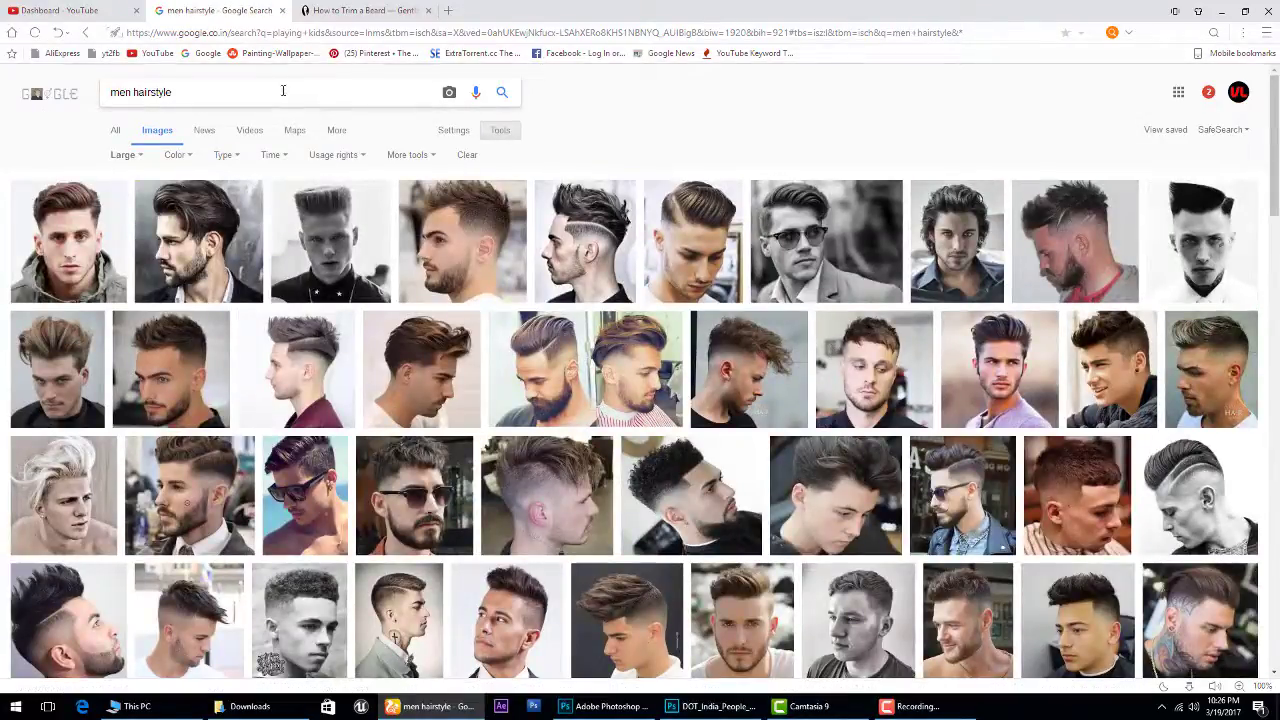
Copy the first hairstyle photo from its preview and go back to Photoshop.
{"action": "left_click", "coordinate": [95, 260]}
{"action": "right_click", "coordinate": [464, 337]}
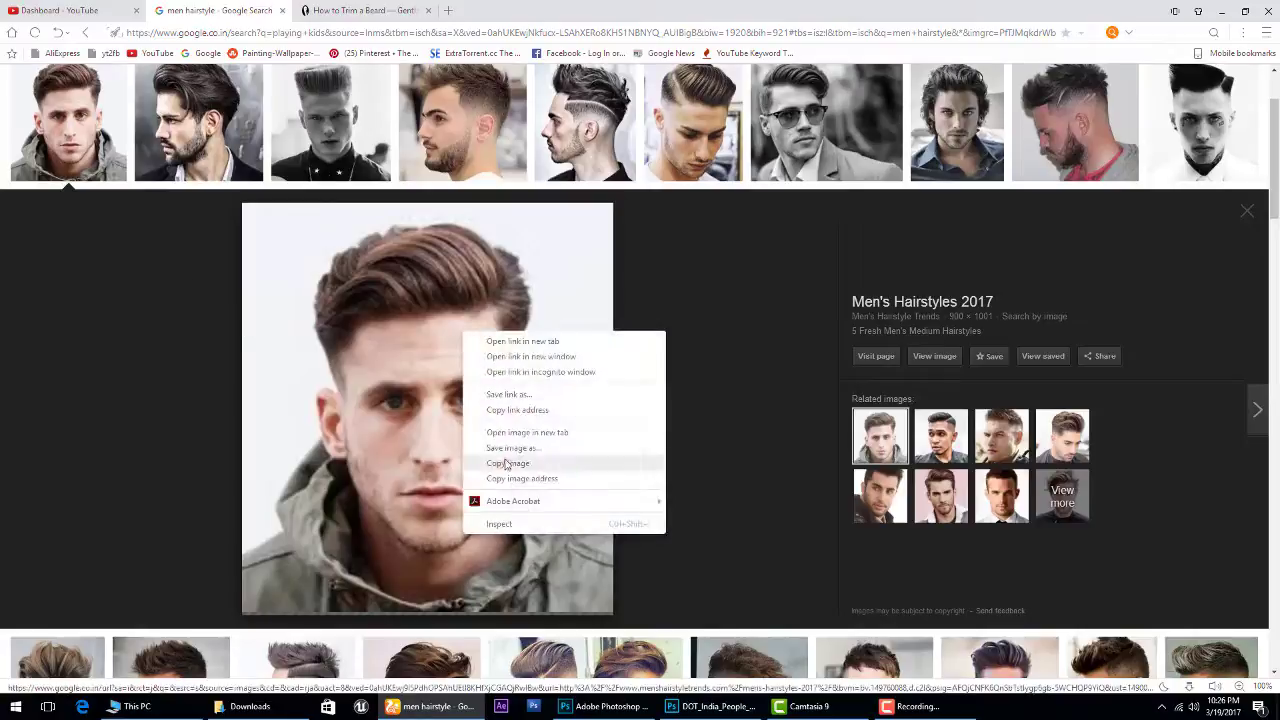
{"action": "left_click", "coordinate": [500, 463]}
{"action": "key", "text": "alt+Tab"}
Paste the hairstyle photo as a new layer and scale it down over the man.
{"action": "key", "text": "ctrl+v"}
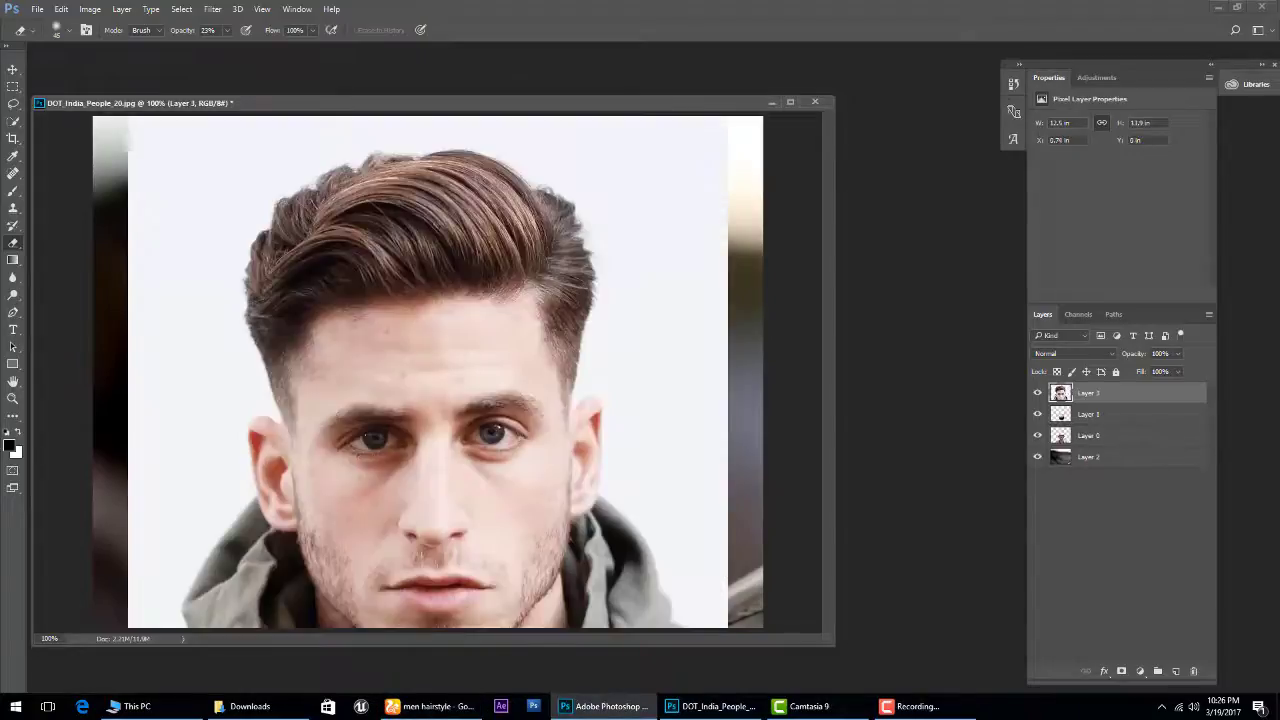
{"action": "key", "text": "ctrl+t"}
{"action": "left_click_drag", "start_coordinate": [128, 117], "coordinate": [257, 216]}
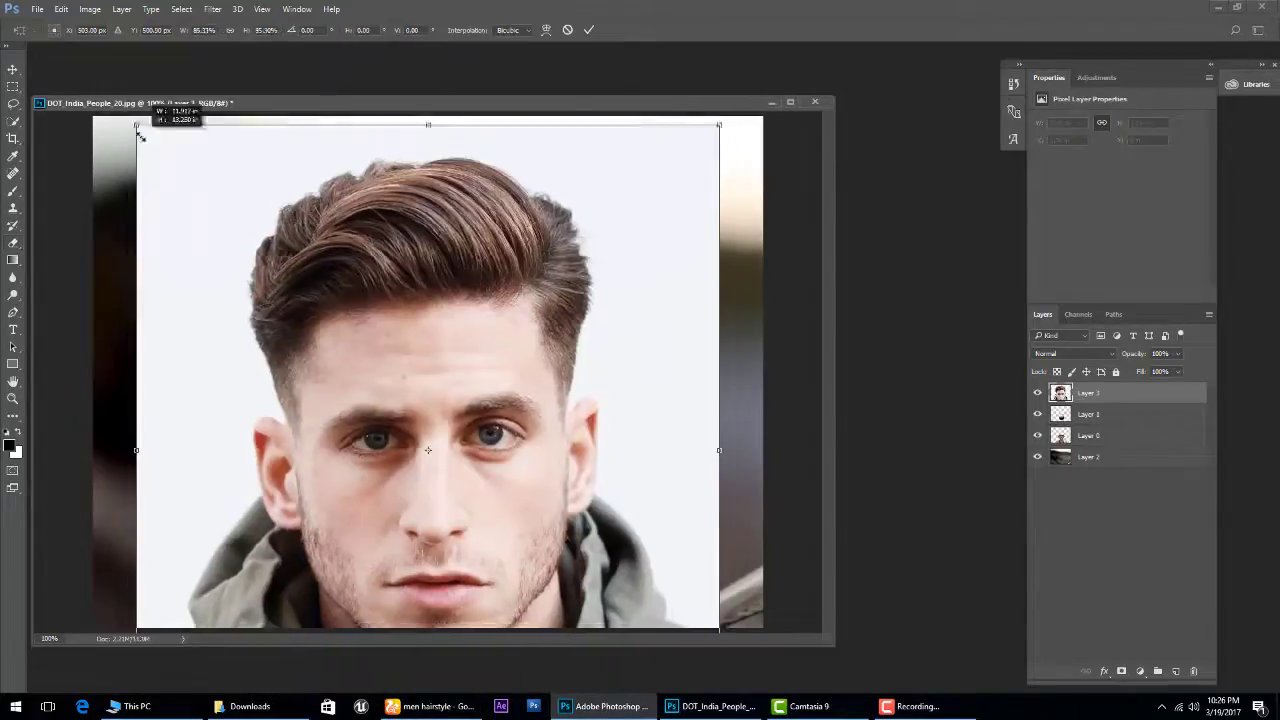
{"action": "key", "text": "Return"}
Trim the hairstyle layer to a box around the head and magic-erase its white background.
{"action": "left_click_drag", "start_coordinate": [535, 223], "coordinate": [309, 398]}
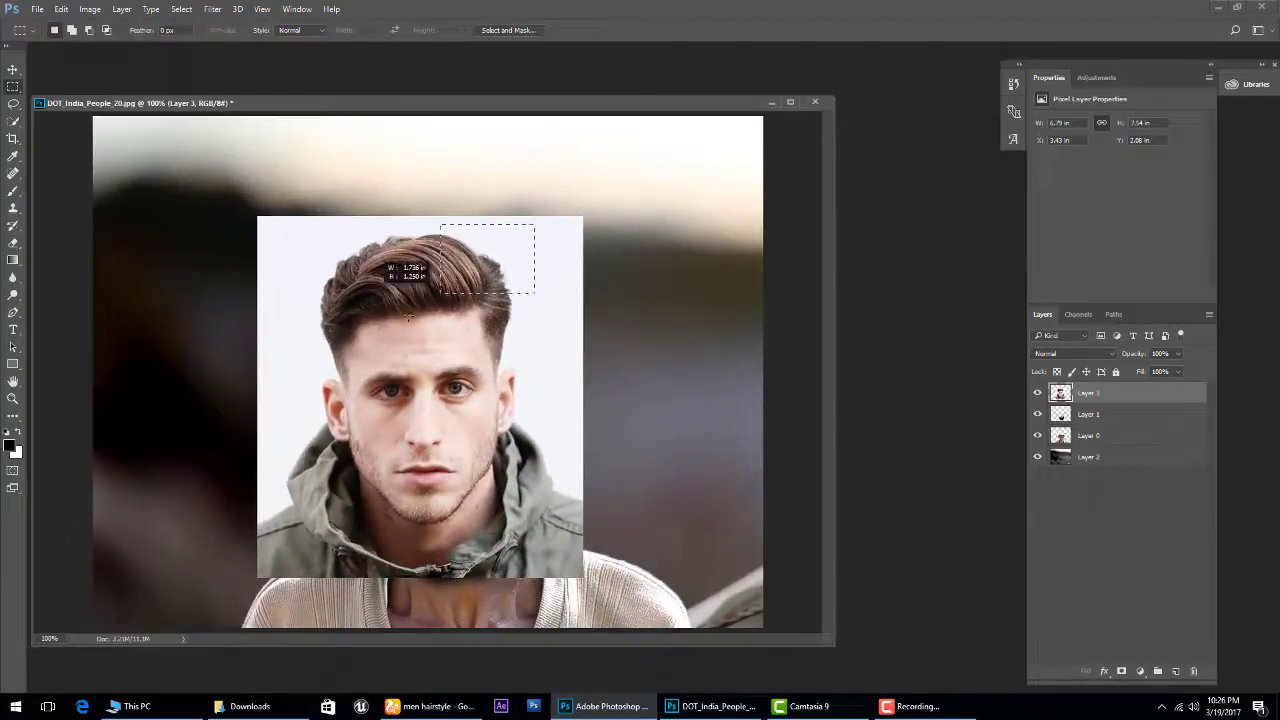
{"action": "key", "text": "ctrl+shift+i"}
{"action": "key", "text": "Delete"}
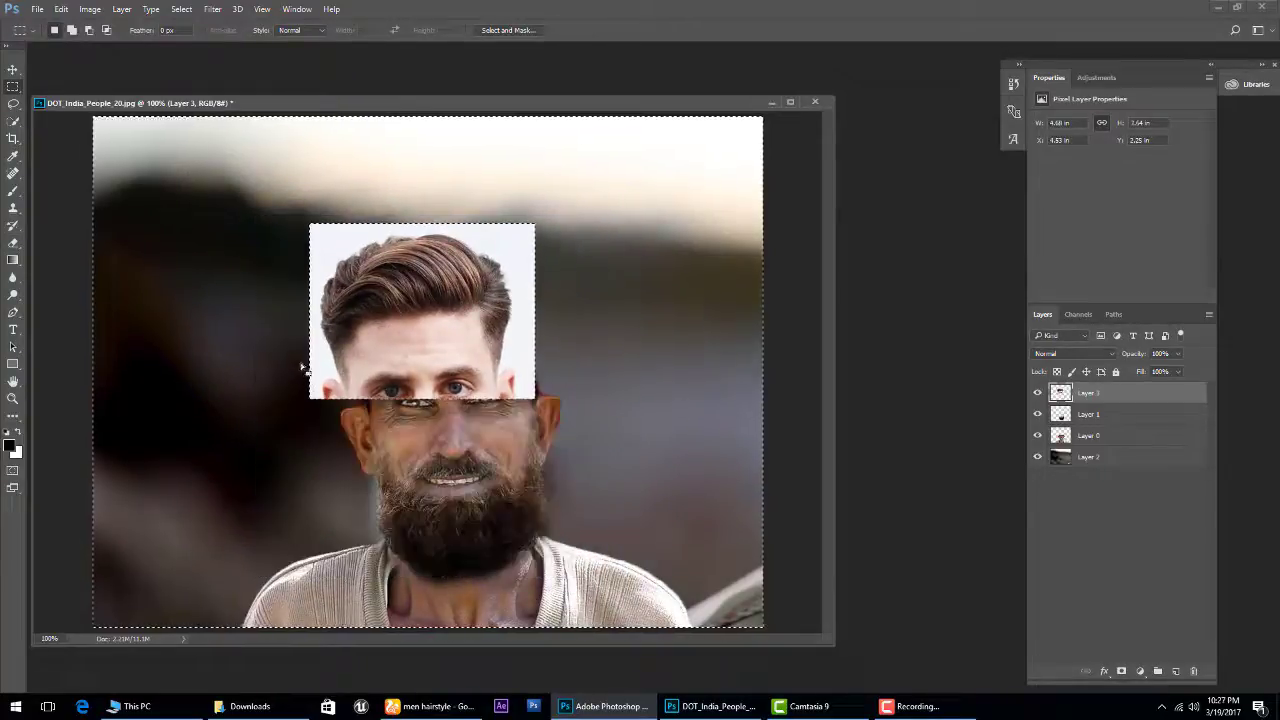
{"action": "key", "text": "ctrl+d"}
{"action": "right_click", "coordinate": [13, 241]}
{"action": "left_click", "coordinate": [60, 274]}
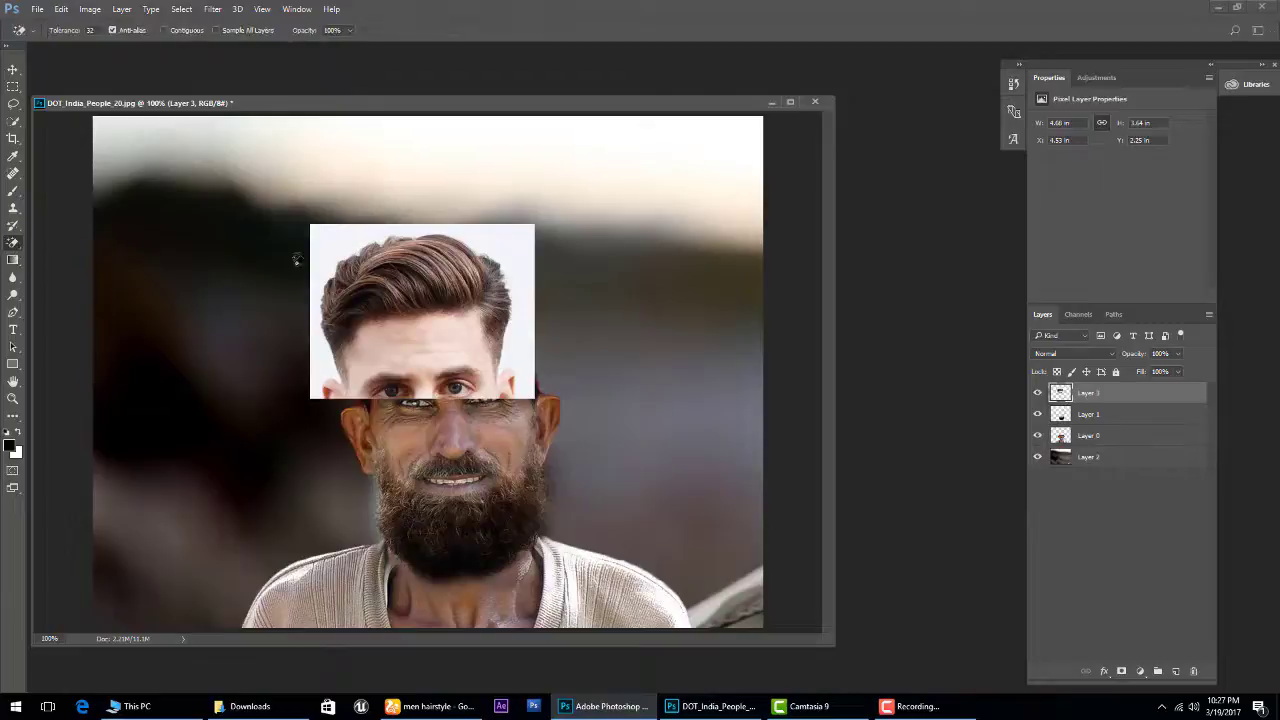
{"action": "left_click", "coordinate": [312, 265]}
{"action": "left_click", "coordinate": [13, 69]}
Move the hair down onto the man's head and erase the donor face to reveal his eyes.
{"action": "mouse_move", "coordinate": [517, 430]}
{"action": "left_mouse_down"}
{"action": "mouse_move", "coordinate": [545, 460]}
{"action": "mouse_move", "coordinate": [556, 450]}
{"action": "left_mouse_up"}
{"action": "key", "text": "ctrl+t"}
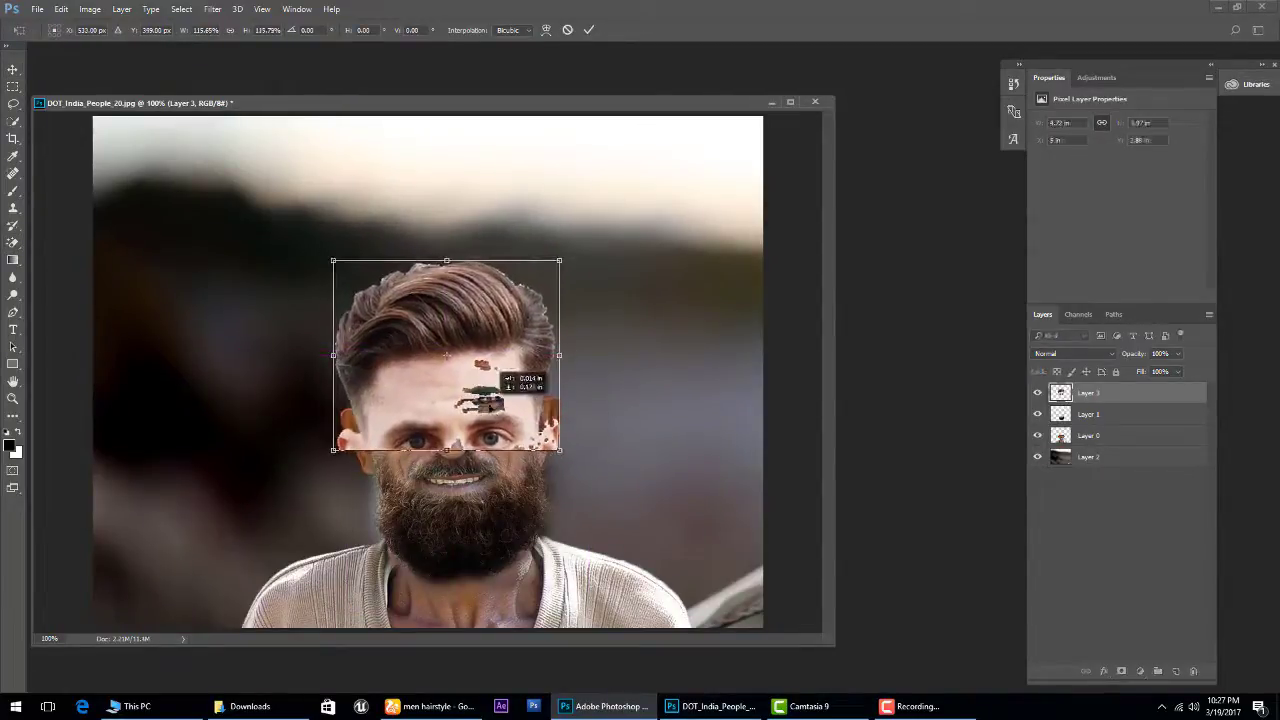
{"action": "key", "text": "Return"}
{"action": "right_click", "coordinate": [13, 245]}
{"action": "left_click", "coordinate": [60, 241]}
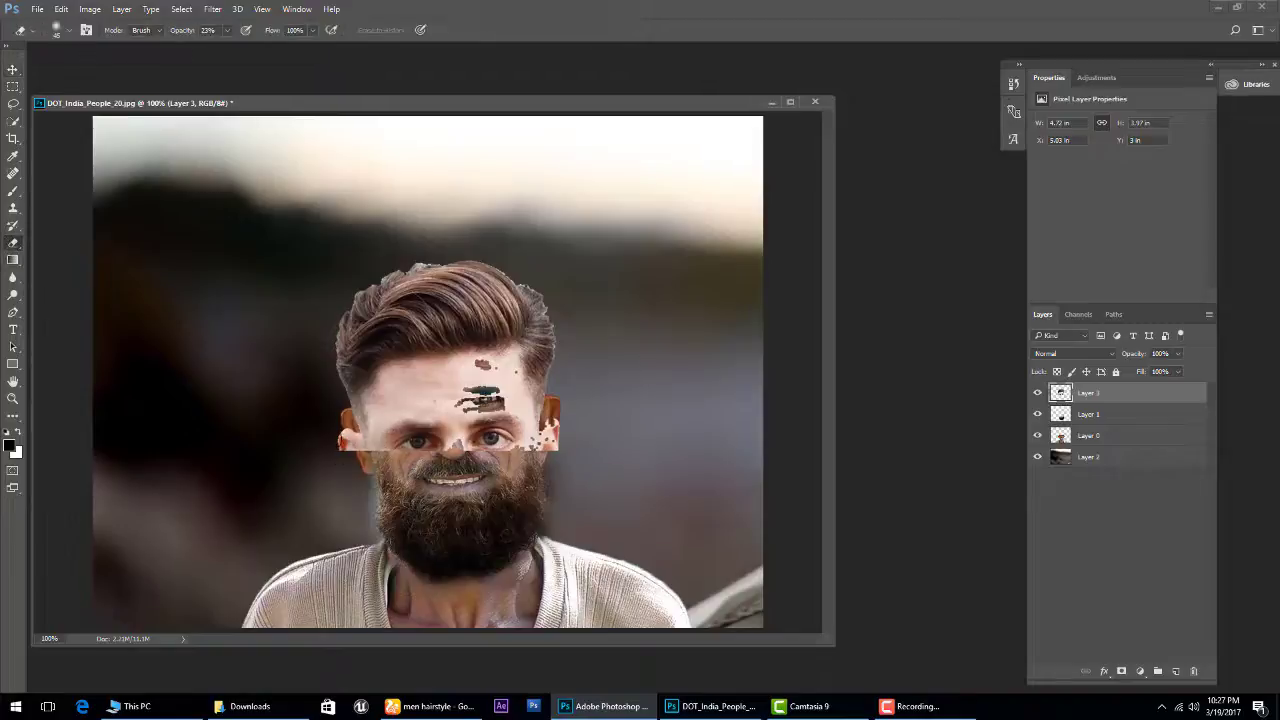
{"action": "mouse_move", "coordinate": [347, 437]}
{"action": "left_mouse_down"}
{"action": "mouse_move", "coordinate": [372, 423]}
{"action": "mouse_move", "coordinate": [391, 372]}
{"action": "mouse_move", "coordinate": [383, 394]}
{"action": "mouse_move", "coordinate": [412, 374]}
{"action": "mouse_move", "coordinate": [395, 377]}
{"action": "mouse_move", "coordinate": [482, 366]}
{"action": "mouse_move", "coordinate": [505, 380]}
{"action": "mouse_move", "coordinate": [520, 435]}
{"action": "mouse_move", "coordinate": [545, 448]}
{"action": "mouse_move", "coordinate": [455, 458]}
{"action": "mouse_move", "coordinate": [410, 430]}
{"action": "mouse_move", "coordinate": [501, 373]}
{"action": "mouse_move", "coordinate": [500, 400]}
{"action": "mouse_move", "coordinate": [415, 410]}
{"action": "mouse_move", "coordinate": [515, 434]}
{"action": "left_mouse_up"}
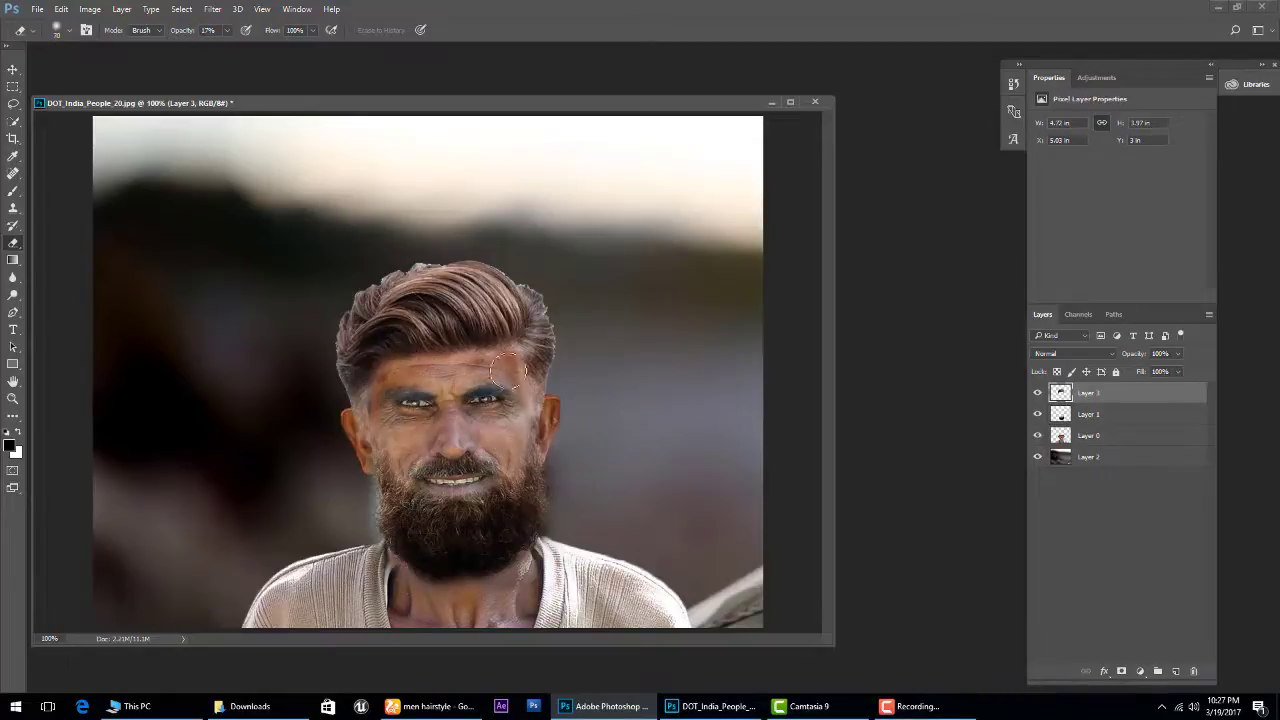
Nudge the hair layer down-right and narrow it from the left.
{"action": "key", "text": "ctrl+t"}
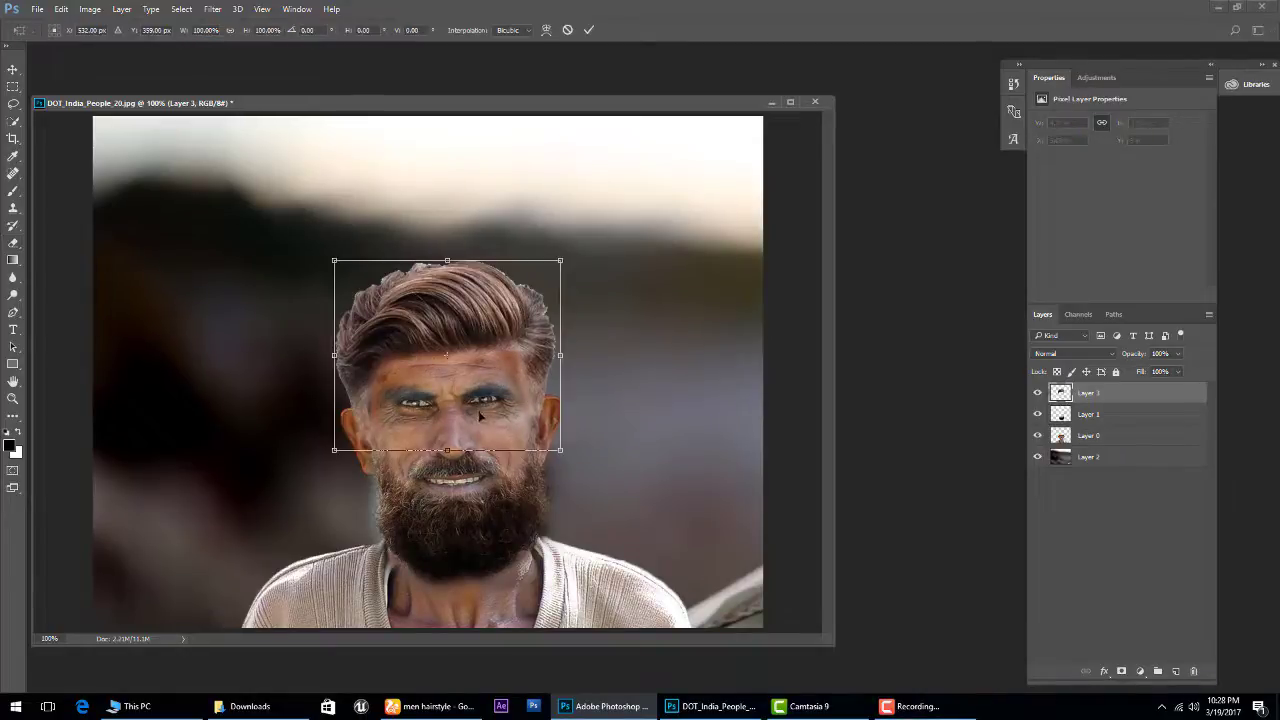
{"action": "left_click_drag", "start_coordinate": [478, 392], "coordinate": [483, 398]}
{"action": "left_click_drag", "start_coordinate": [337, 362], "coordinate": [348, 362]}
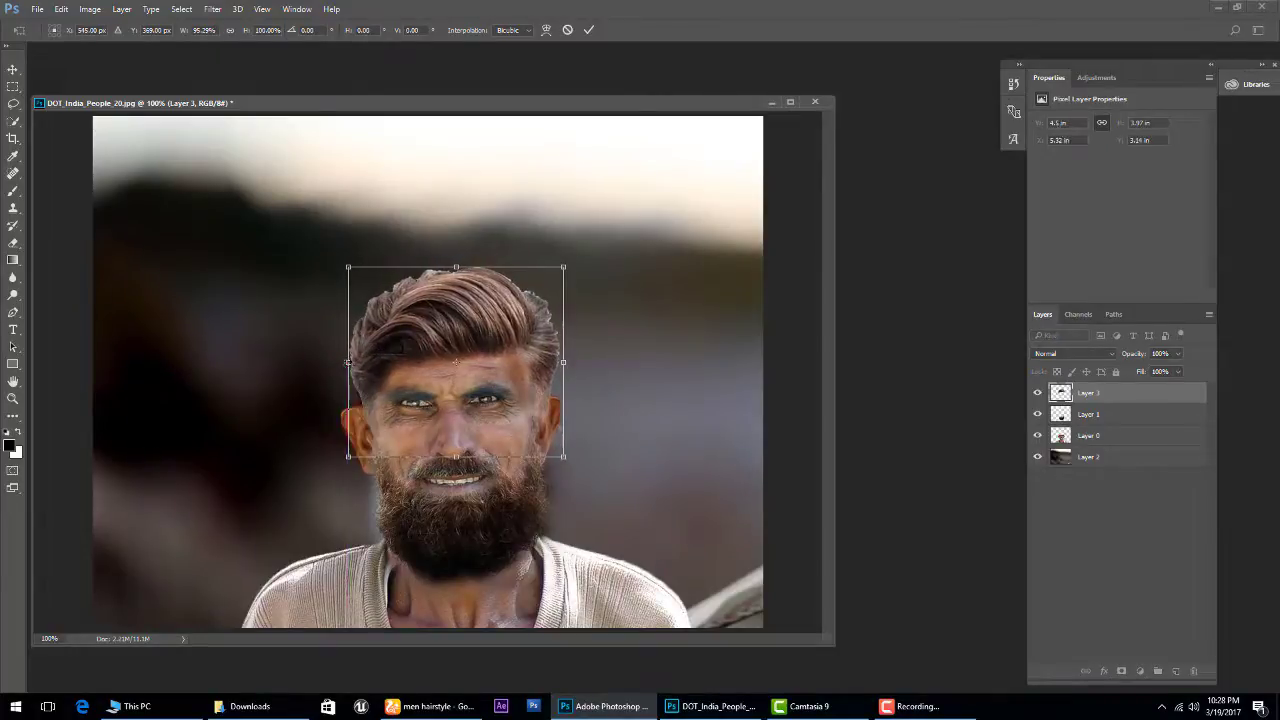
{"action": "key", "text": "Return"}
Reshape a Curves adjustment on the hair layer to darken the hair and beard.
{"action": "left_click", "coordinate": [89, 9]}
{"action": "mouse_move", "coordinate": [109, 43]}
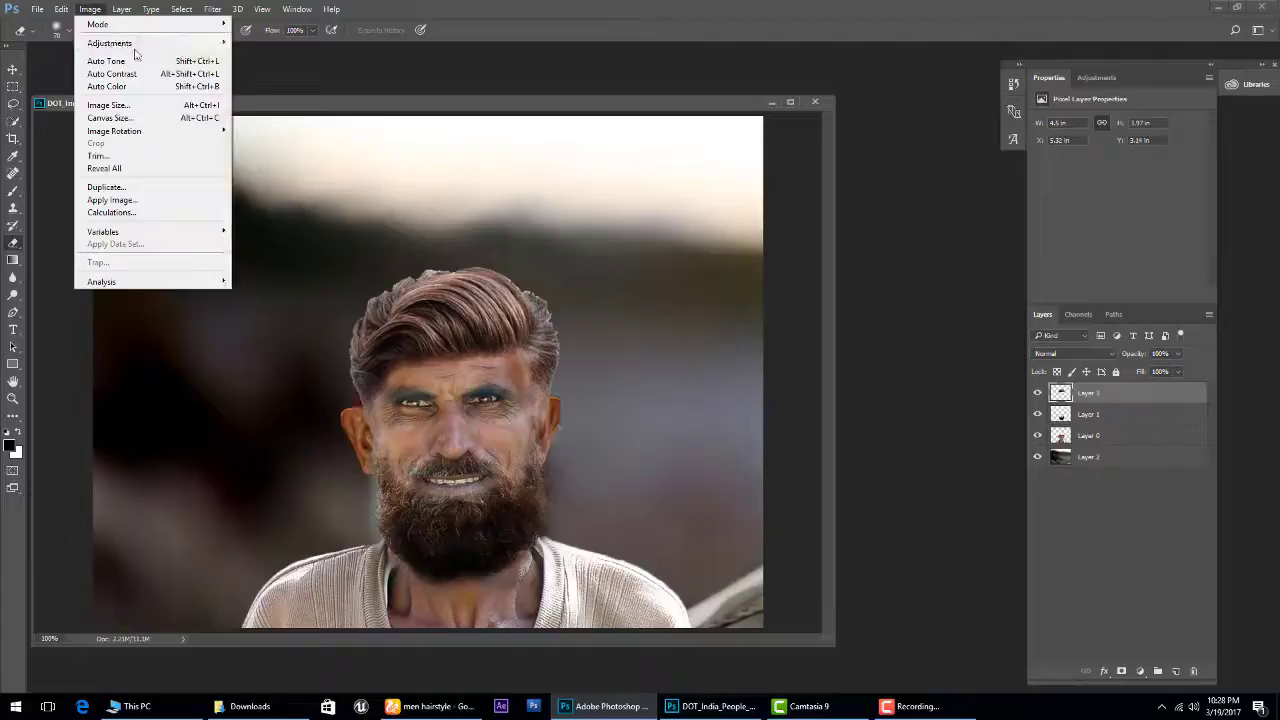
{"action": "left_click", "coordinate": [296, 65]}
{"action": "left_click_drag", "start_coordinate": [763, 281], "coordinate": [763, 268]}
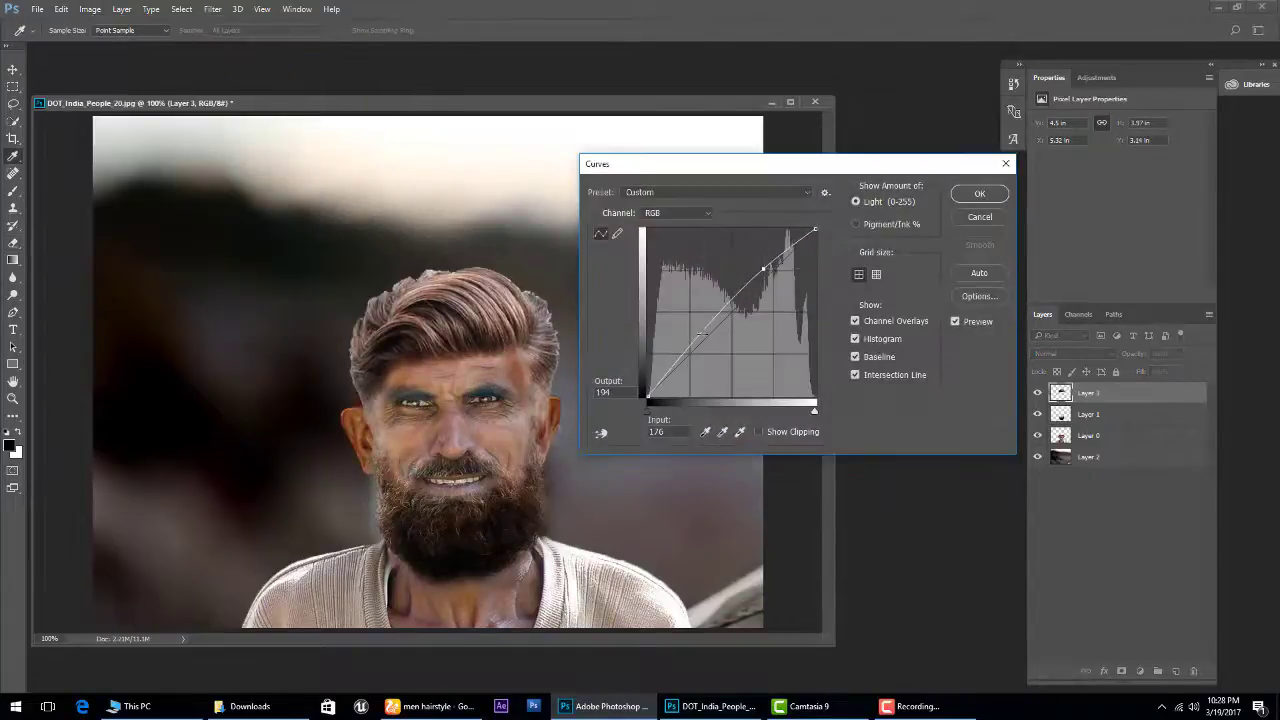
{"action": "left_click_drag", "start_coordinate": [705, 341], "coordinate": [692, 341]}
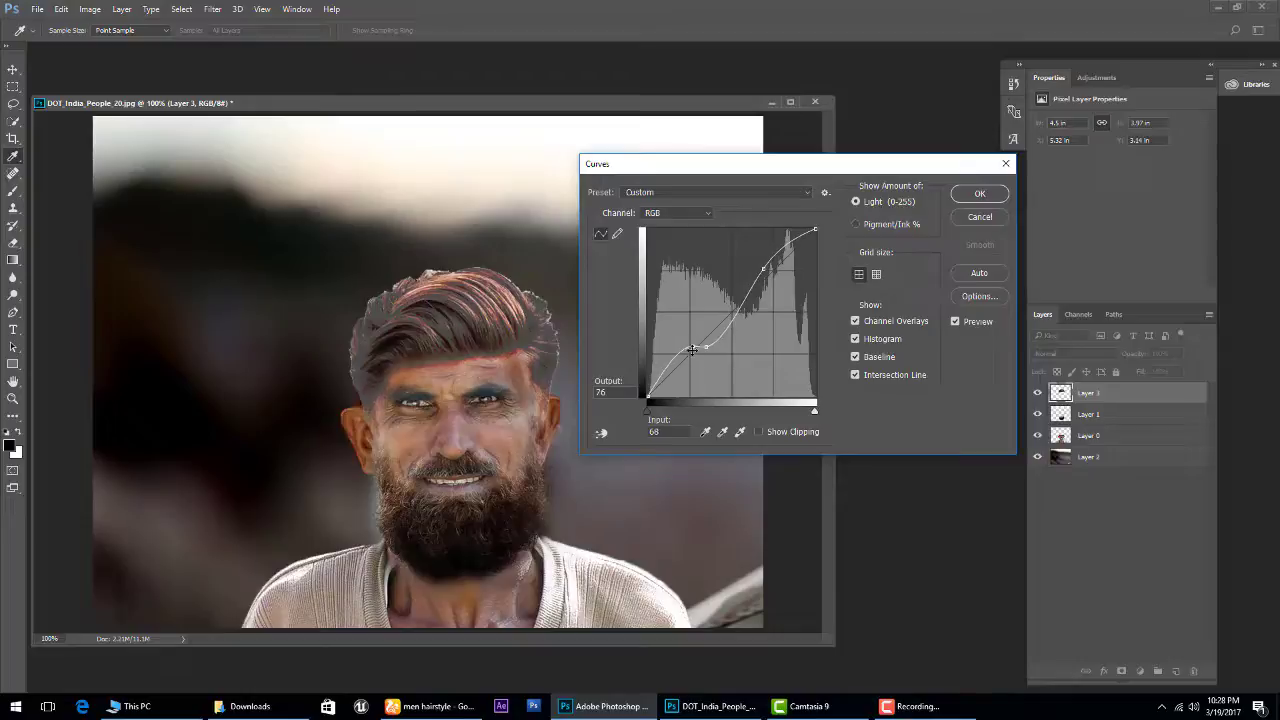
{"action": "mouse_move", "coordinate": [695, 358]}
{"action": "left_mouse_down"}
{"action": "mouse_move", "coordinate": [708, 352]}
{"action": "mouse_move", "coordinate": [692, 350]}
{"action": "left_mouse_up"}
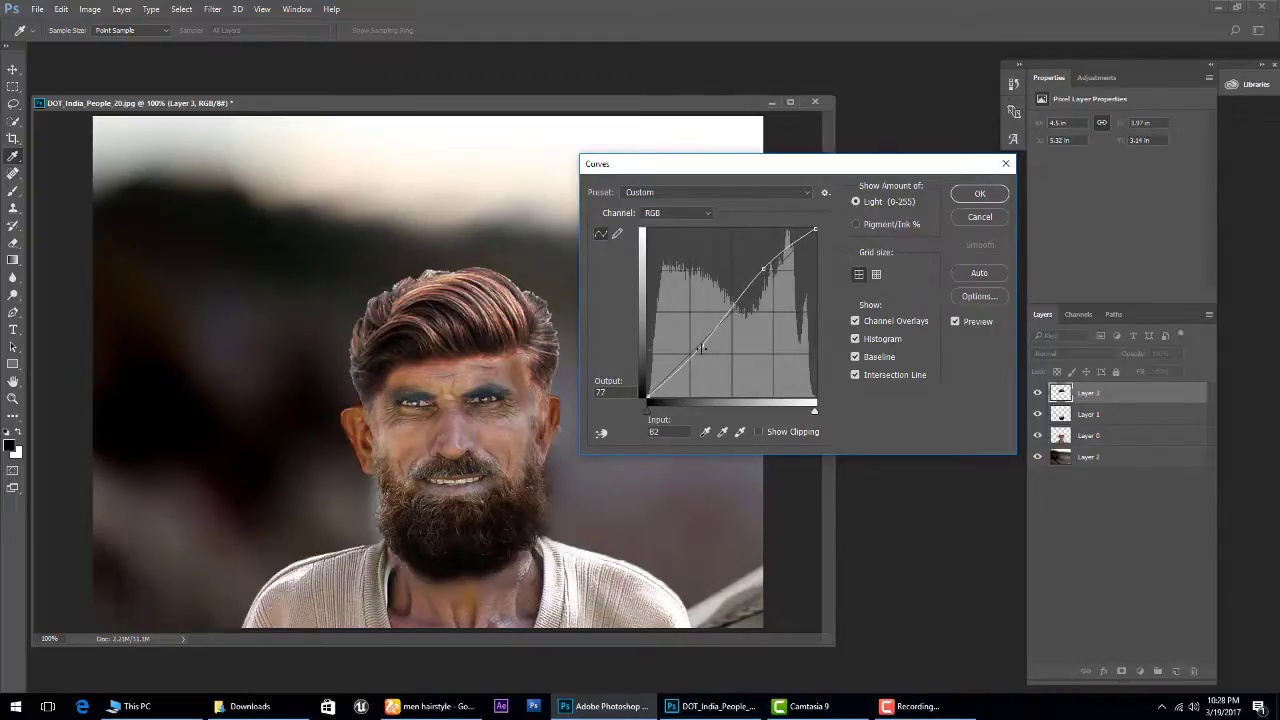
{"action": "left_click", "coordinate": [985, 196]}
{"action": "key", "text": "e"}
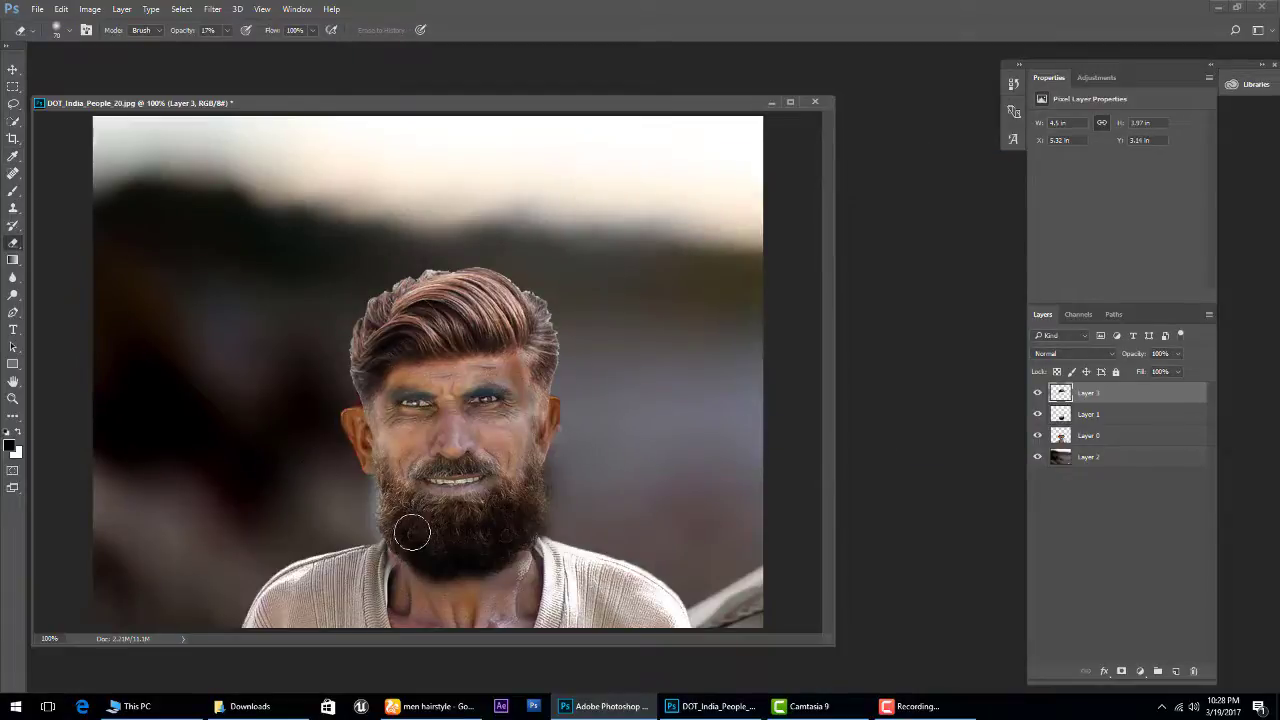
Compare with the face layer toggled, then lower Layer 0's saturation via Hue/Saturation.
{"action": "left_click", "coordinate": [1038, 436]}
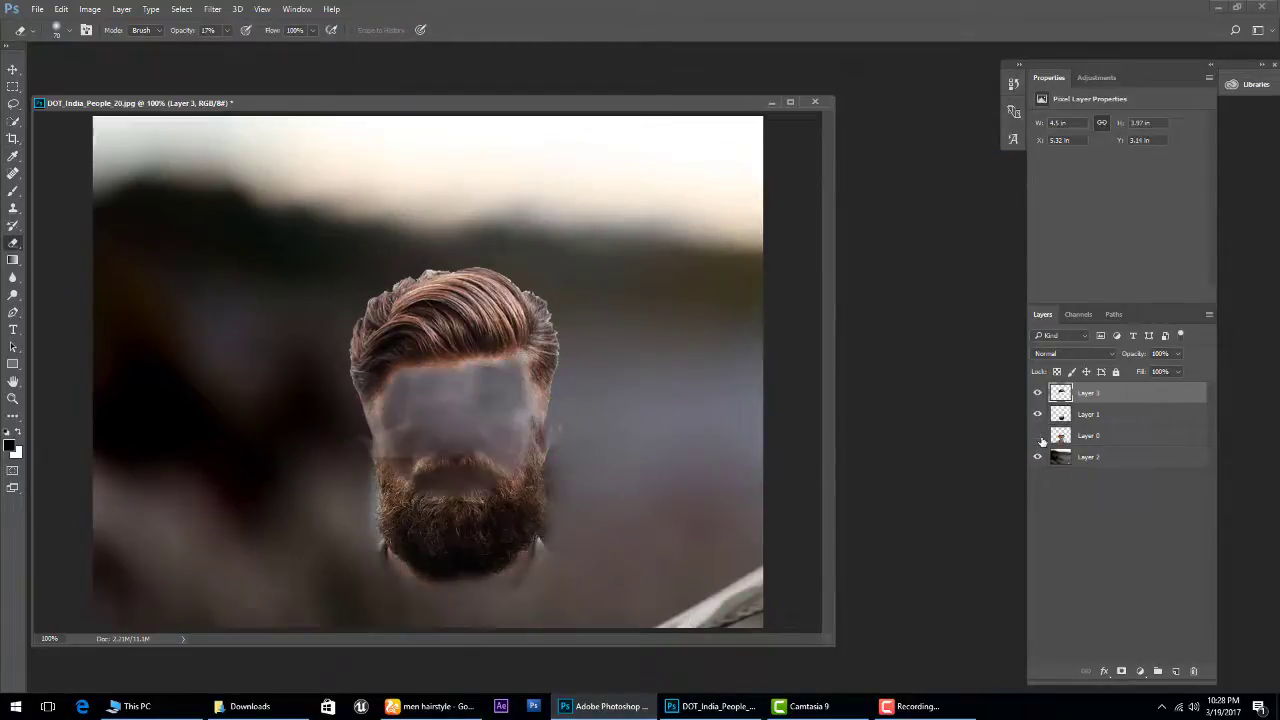
{"action": "left_click", "coordinate": [1038, 437]}
{"action": "left_click", "coordinate": [1038, 437]}
{"action": "left_click", "coordinate": [1066, 438]}
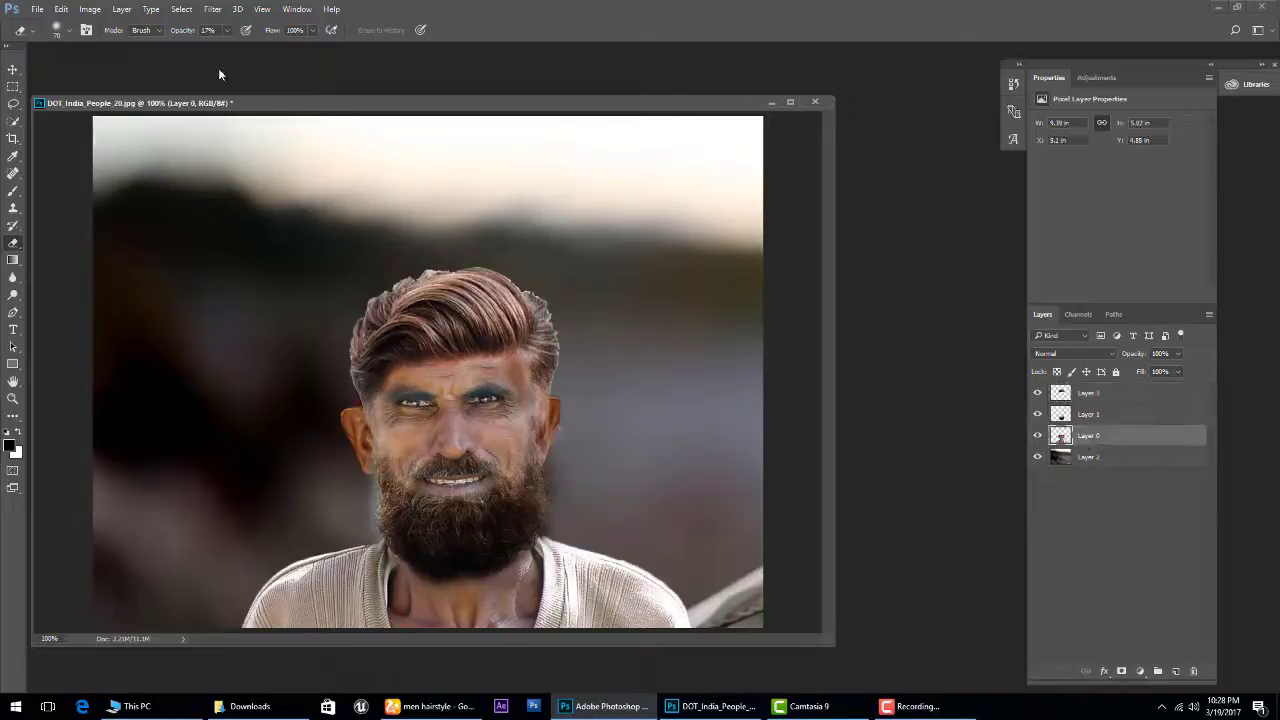
{"action": "left_click", "coordinate": [95, 11]}
{"action": "left_click", "coordinate": [262, 113]}
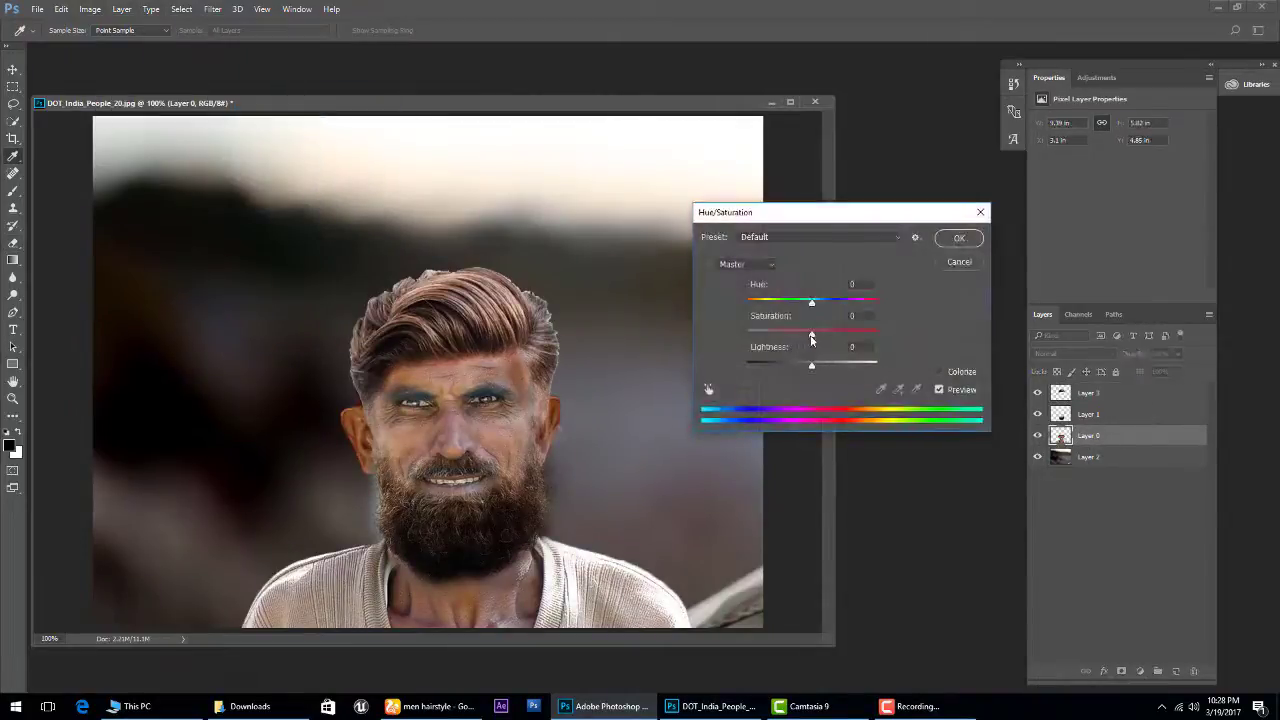
{"action": "left_click_drag", "start_coordinate": [793, 336], "coordinate": [789, 336]}
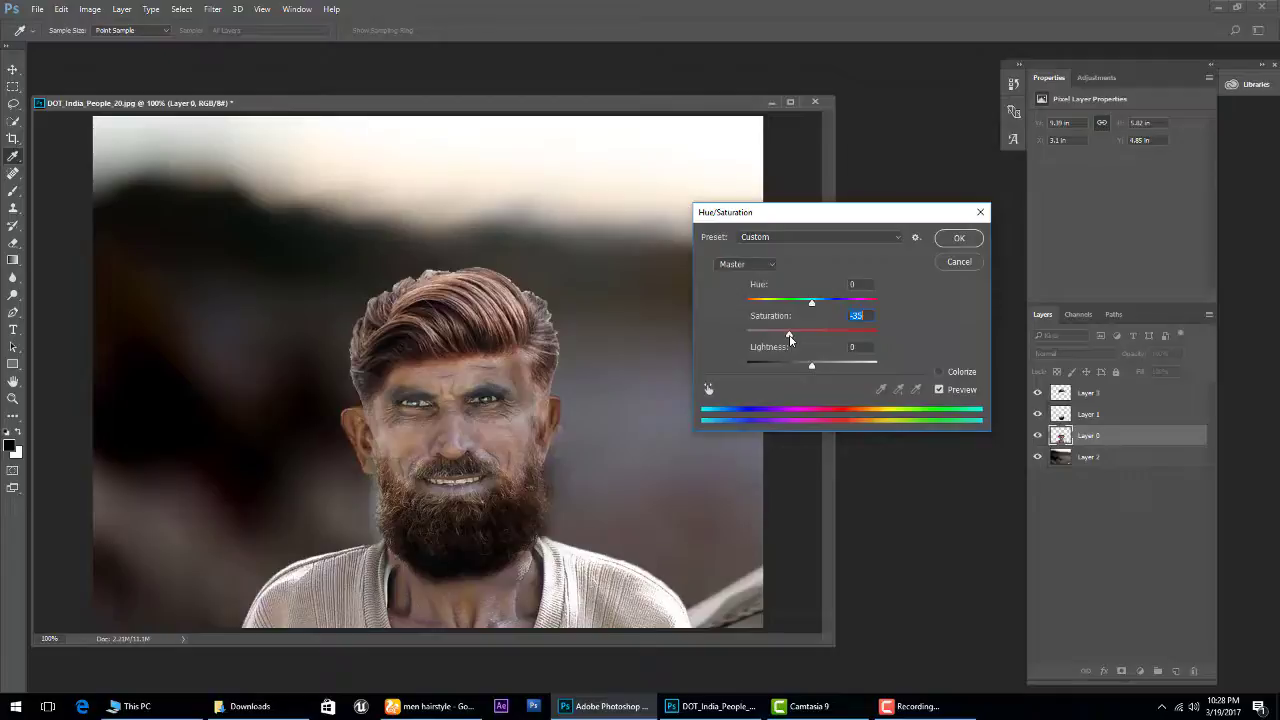
{"action": "left_click", "coordinate": [959, 238]}
Warp Layer 3's hair, pulling its lower-right corner slightly inward.
{"action": "left_click", "coordinate": [1088, 393]}
{"action": "key", "text": "ctrl+t"}
{"action": "right_click", "coordinate": [541, 418]}
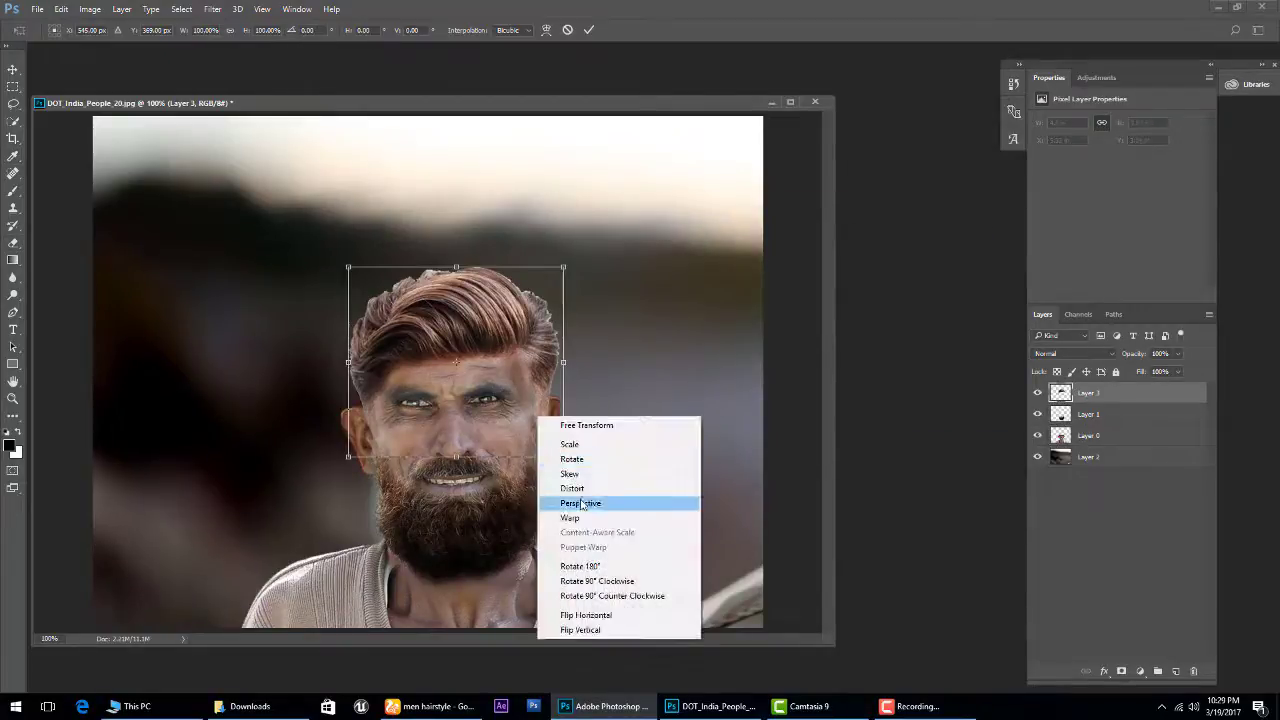
{"action": "left_click", "coordinate": [570, 518]}
{"action": "left_click_drag", "start_coordinate": [563, 458], "coordinate": [550, 458]}
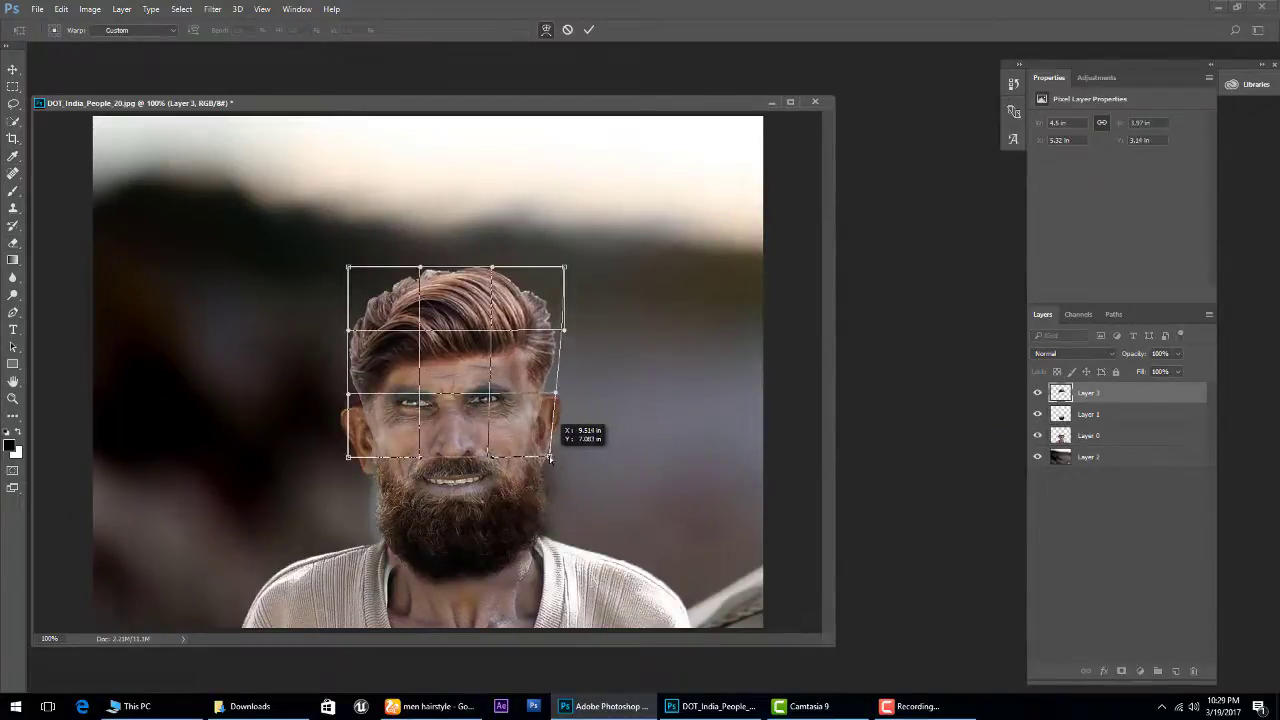
{"action": "key", "text": "Return"}
{"action": "key", "text": "e"}
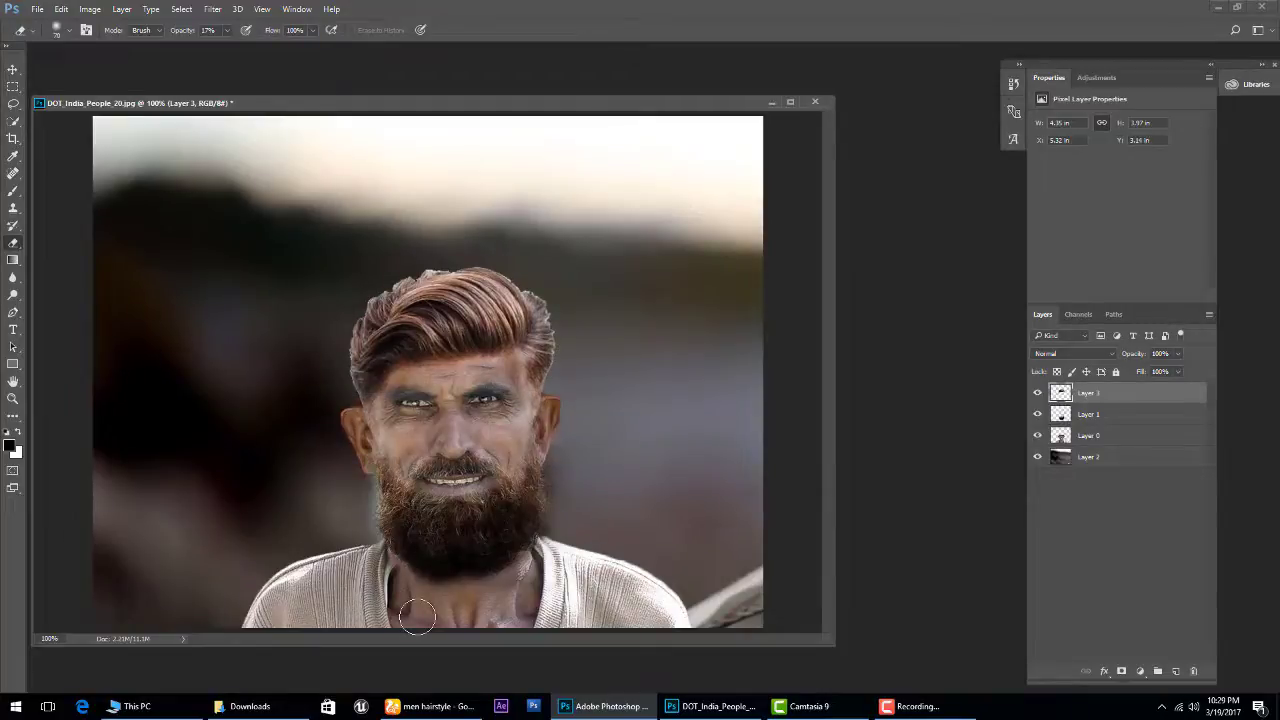
{"action": "key", "text": "ctrl+shift+s"}
Save as DOT_India_People_20.psd in New Volume > ps_tute, accepting Maximize Compatibility.
{"action": "left_click", "coordinate": [53, 282]}
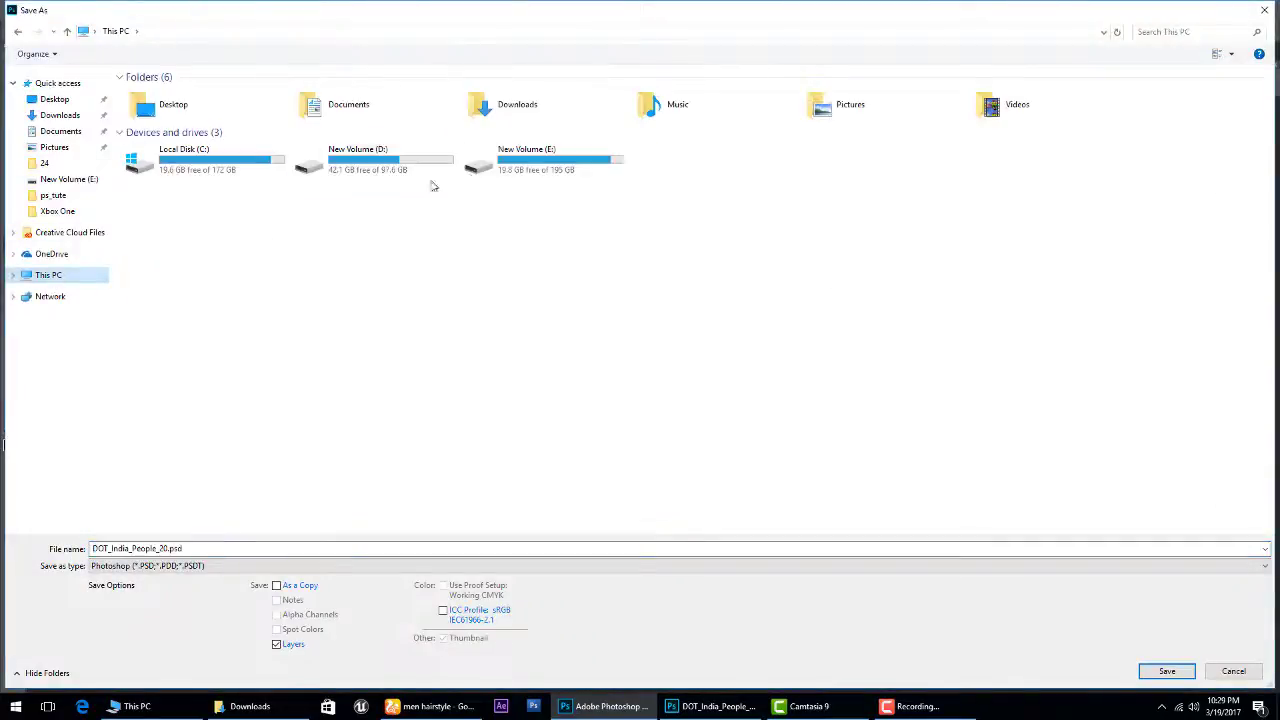
{"action": "double_click", "coordinate": [530, 157]}
{"action": "double_click", "coordinate": [443, 105]}
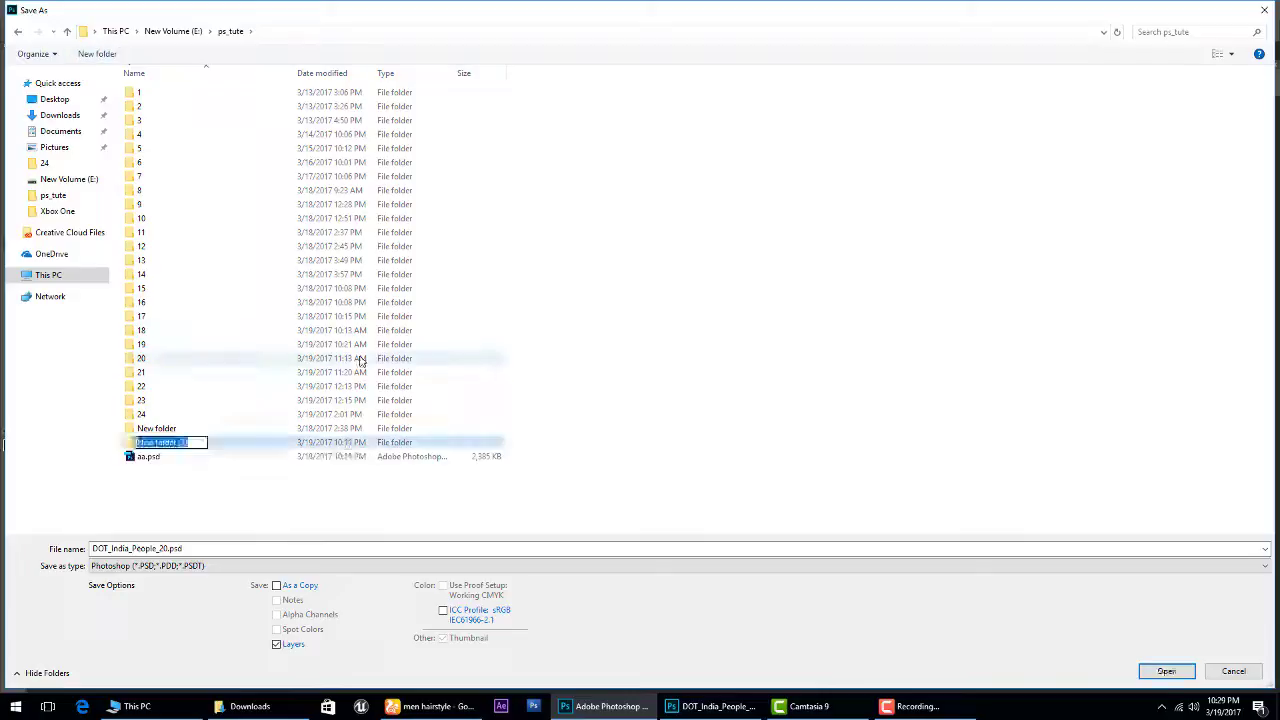
{"action": "left_click", "coordinate": [1157, 673]}
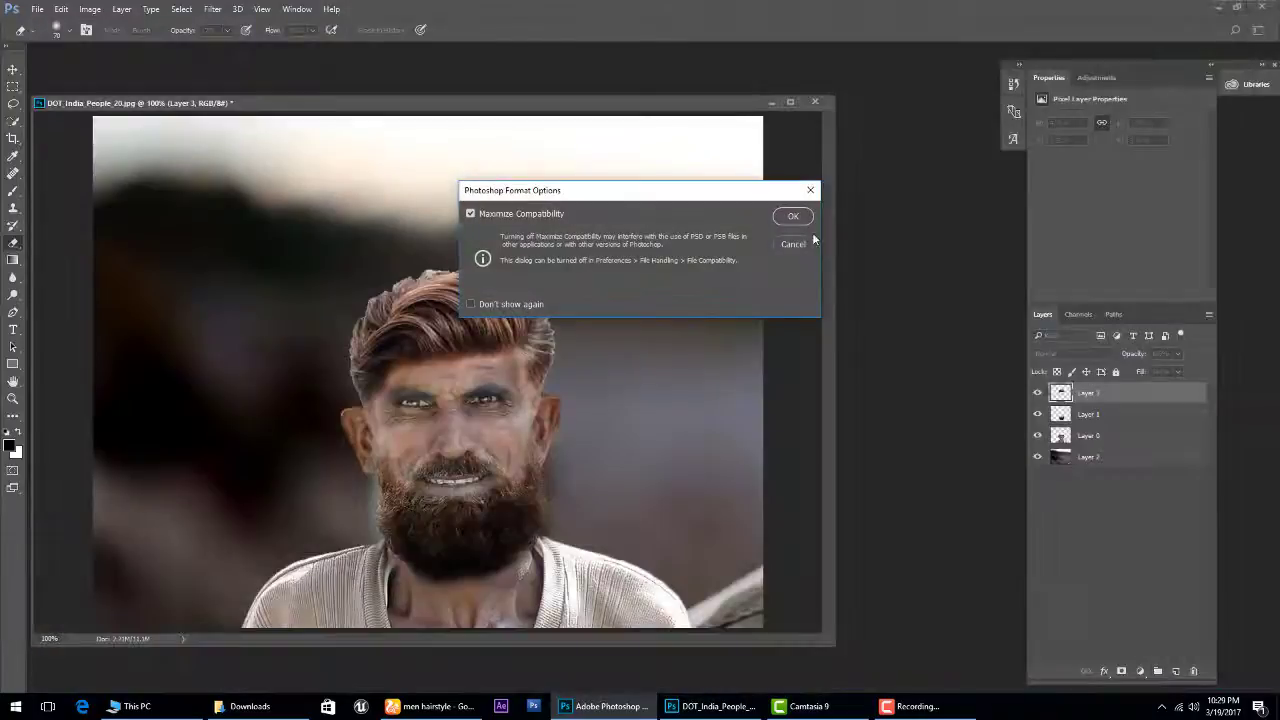
{"action": "left_click", "coordinate": [794, 216]}
{"action": "key", "text": "v"}
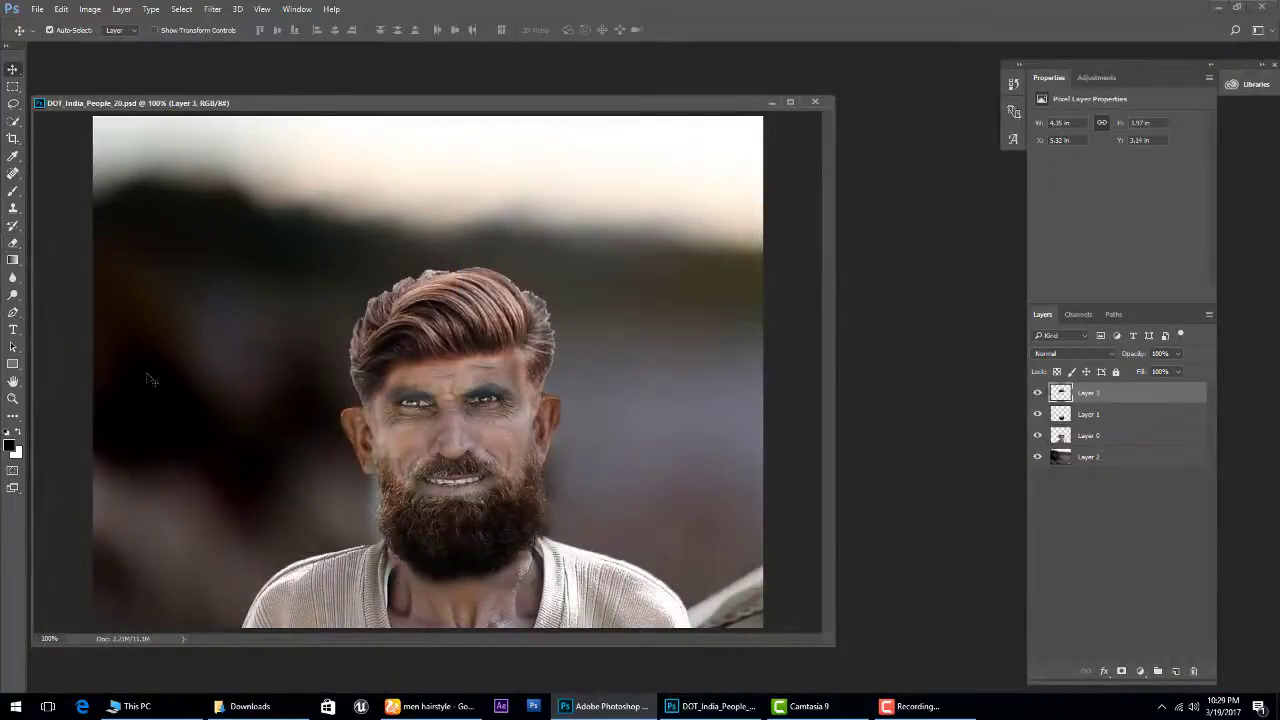
Quick-select the shirt on Layer 0 and recolour it with a Hue/Saturation adjustment layer.
{"action": "left_click", "coordinate": [1071, 441]}
{"action": "key", "text": "w"}
{"action": "mouse_move", "coordinate": [328, 620]}
{"action": "left_mouse_down"}
{"action": "mouse_move", "coordinate": [383, 545]}
{"action": "mouse_move", "coordinate": [649, 621]}
{"action": "left_mouse_up"}
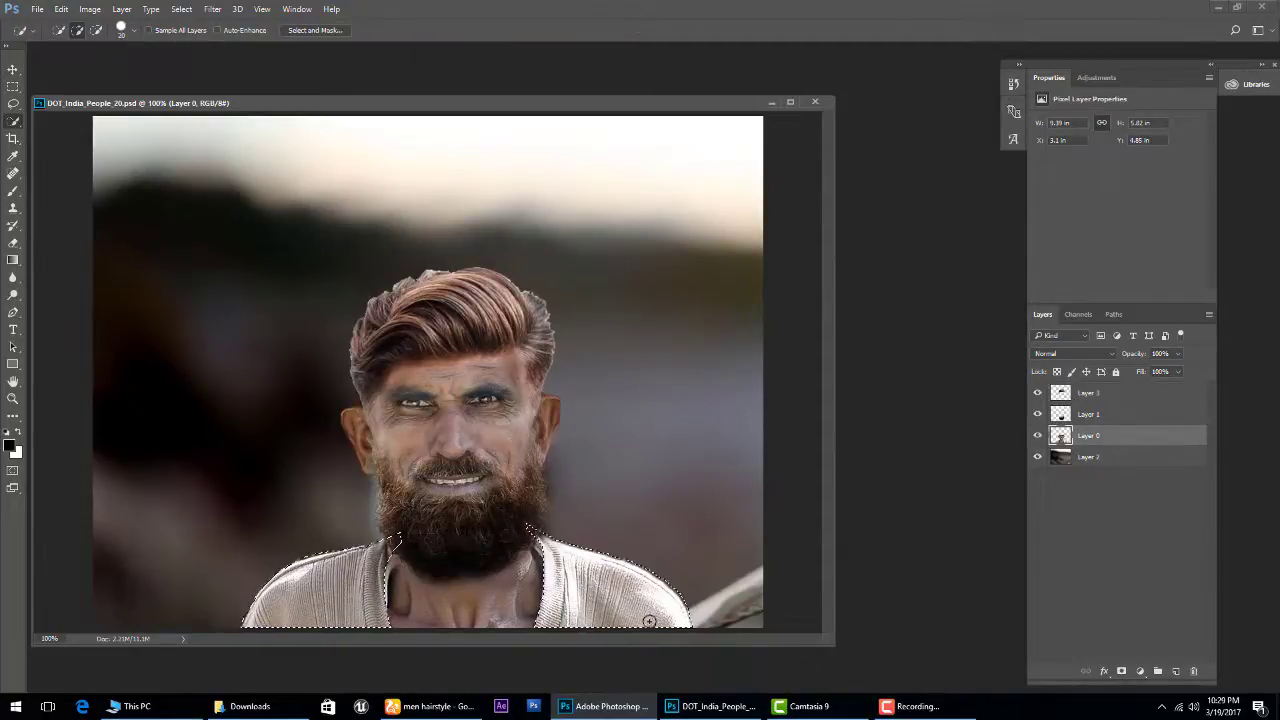
{"action": "left_click", "coordinate": [1140, 672]}
{"action": "left_click", "coordinate": [1175, 516]}
{"action": "left_click_drag", "start_coordinate": [1116, 200], "coordinate": [1181, 200]}
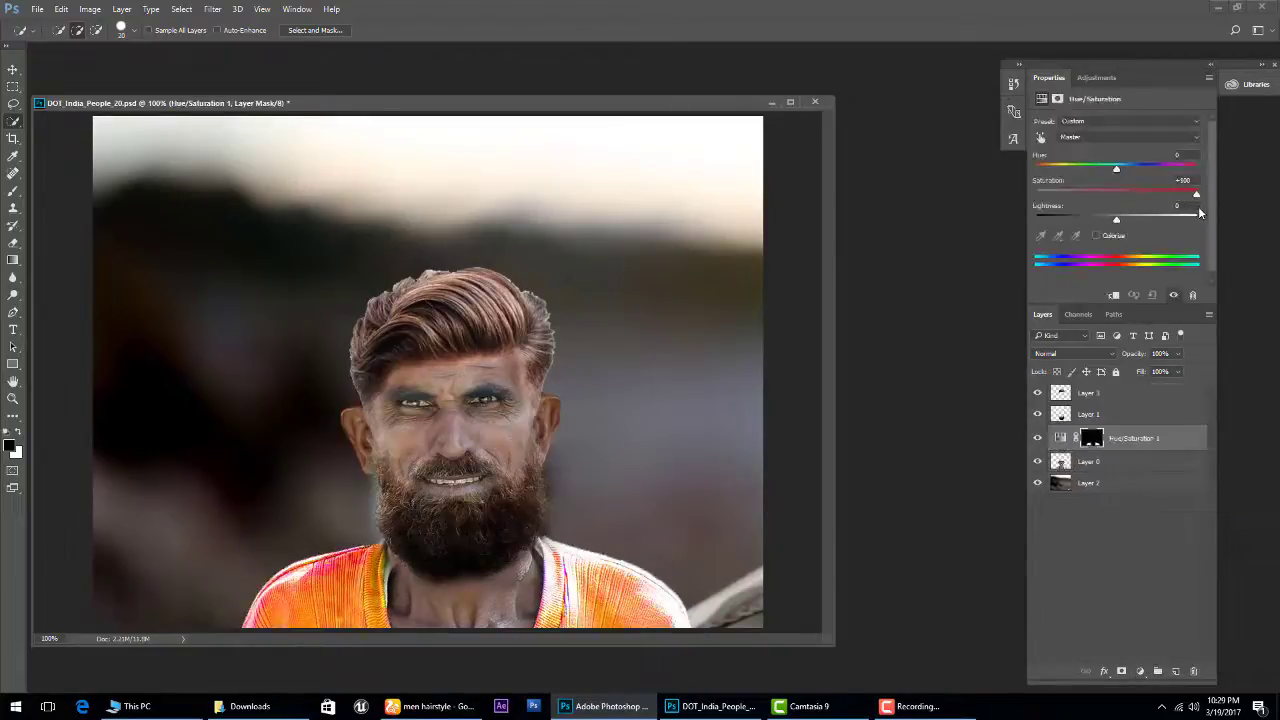
{"action": "mouse_move", "coordinate": [1116, 168]}
{"action": "left_mouse_down"}
{"action": "mouse_move", "coordinate": [1150, 168]}
{"action": "mouse_move", "coordinate": [1200, 205]}
{"action": "mouse_move", "coordinate": [1157, 200]}
{"action": "left_mouse_up"}
Try a darker Curves adjustment layer, then delete it.
{"action": "left_click", "coordinate": [1140, 671]}
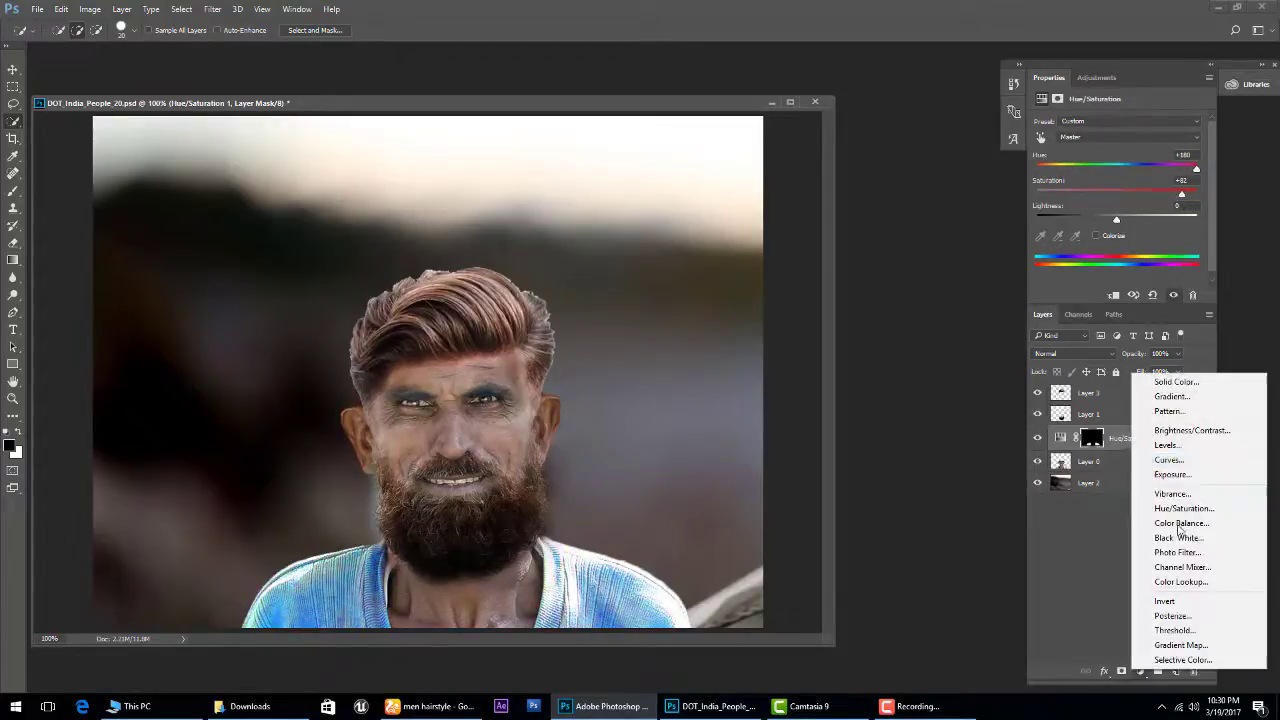
{"action": "left_click", "coordinate": [1185, 460]}
{"action": "left_click_drag", "start_coordinate": [1145, 181], "coordinate": [1132, 470]}
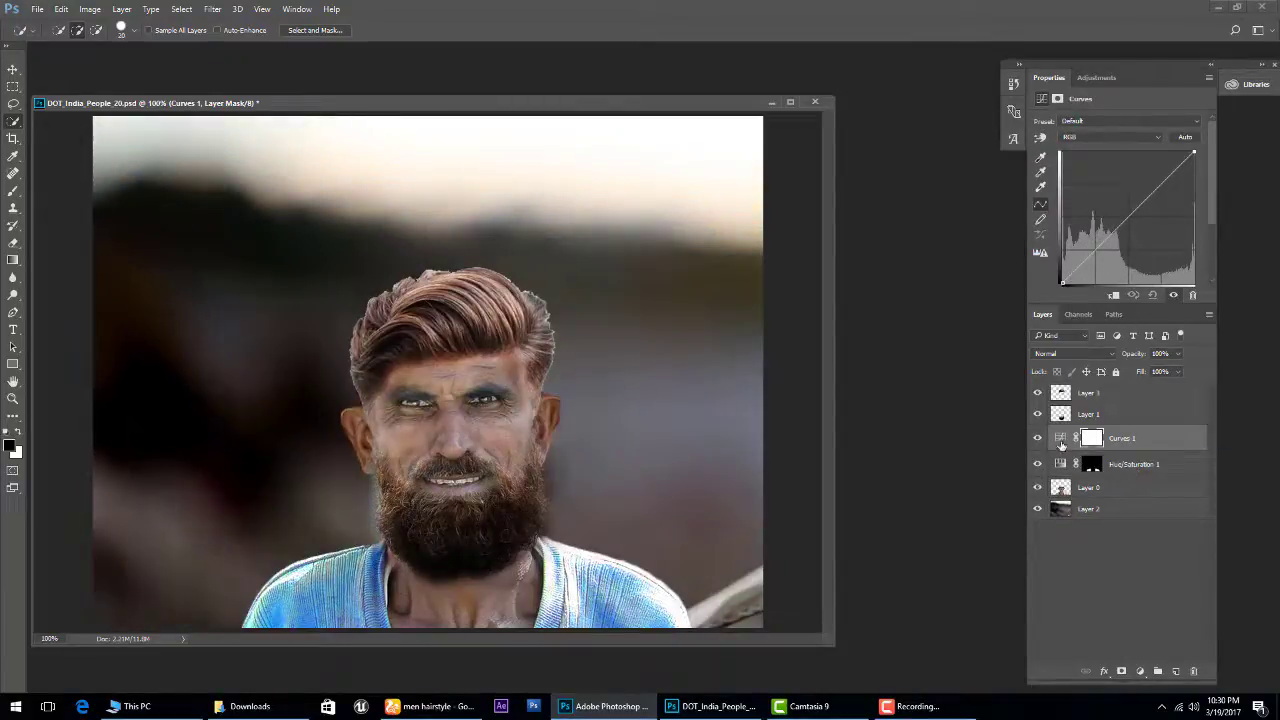
{"action": "key", "text": "Delete"}
Reselect both sides of the shirt and add an S-shaped Curves layer for contrast.
{"action": "left_click", "coordinate": [1062, 466]}
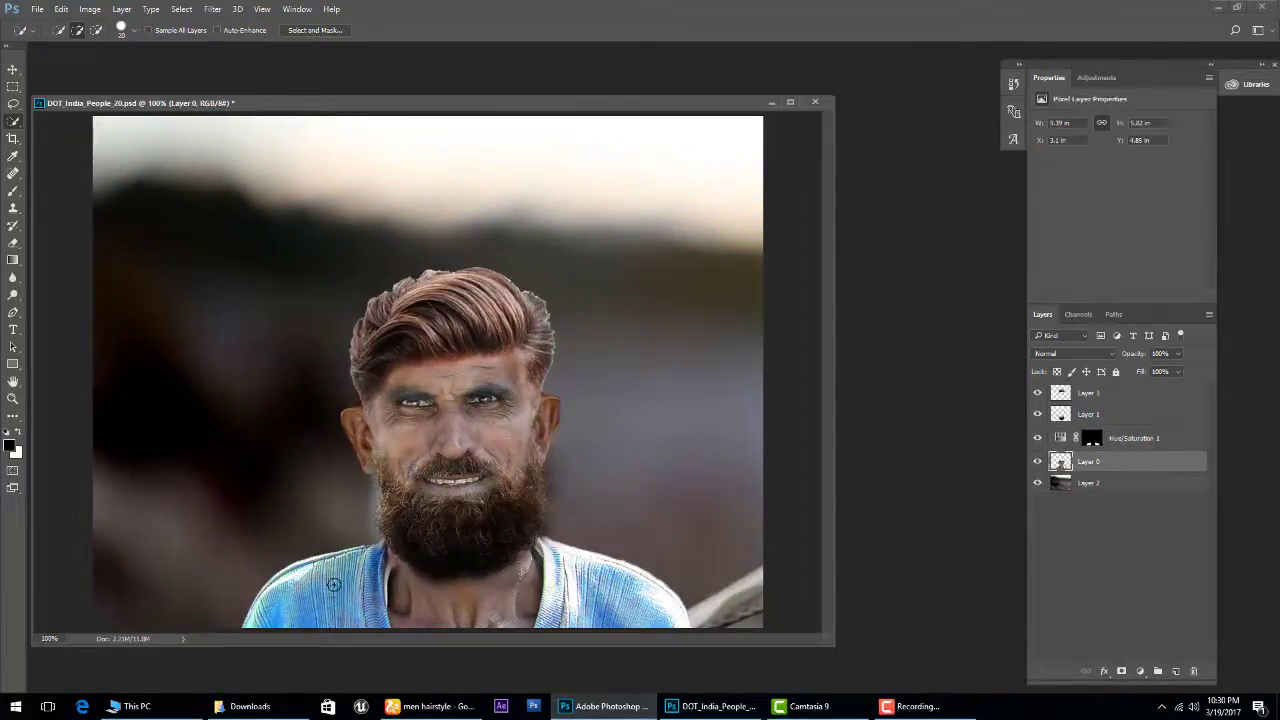
{"action": "left_click_drag", "start_coordinate": [333, 585], "coordinate": [362, 596]}
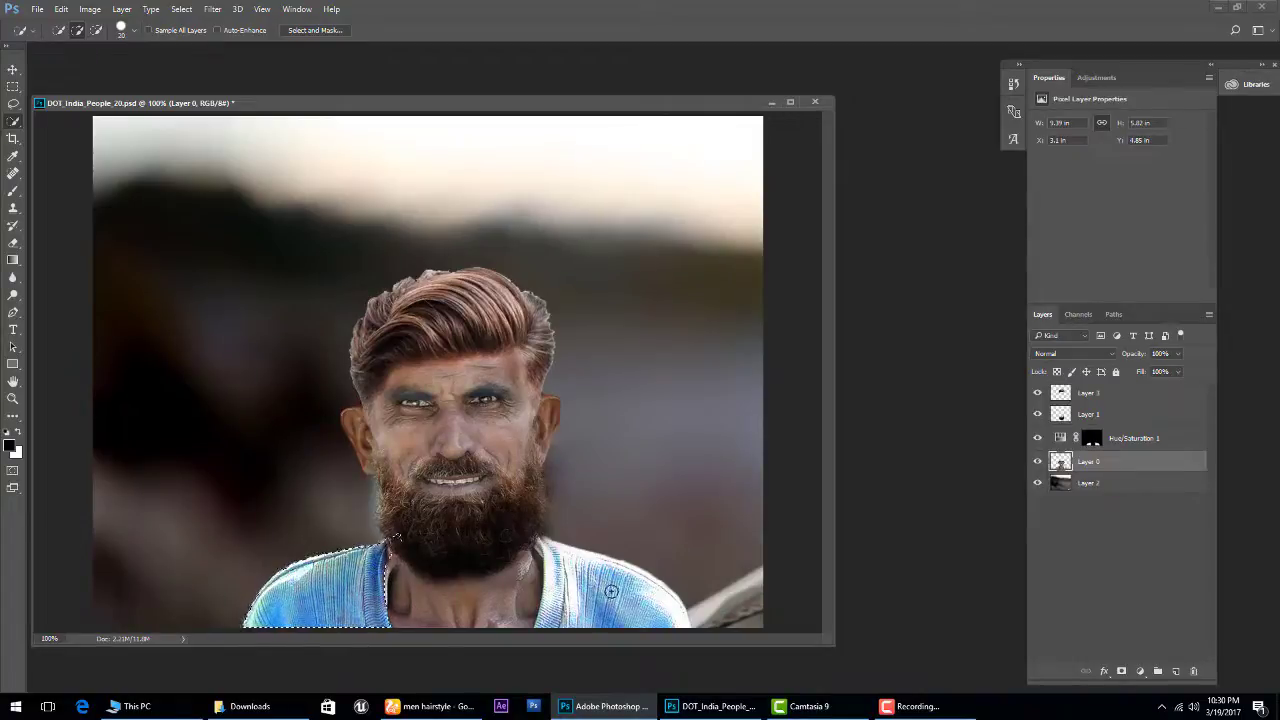
{"action": "left_click", "coordinate": [611, 591]}
{"action": "left_click", "coordinate": [1140, 671]}
{"action": "left_click", "coordinate": [1155, 465]}
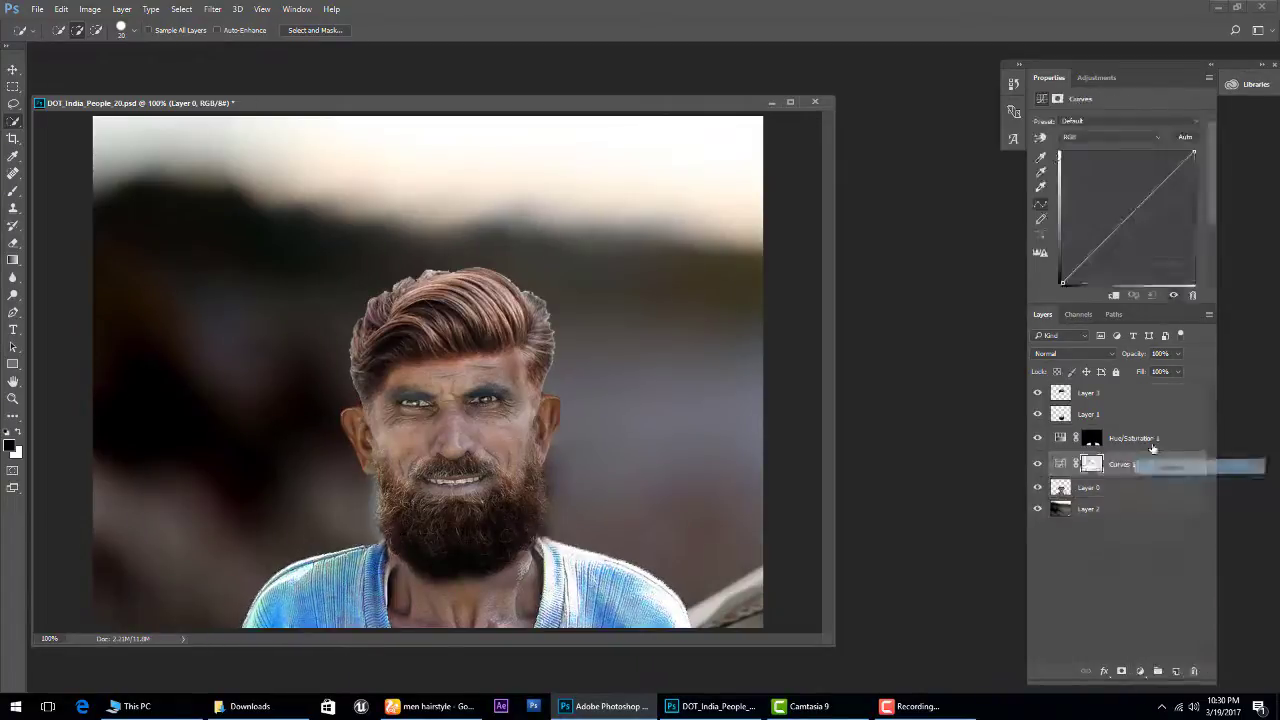
{"action": "left_click_drag", "start_coordinate": [1150, 205], "coordinate": [1150, 182]}
{"action": "left_click_drag", "start_coordinate": [1103, 240], "coordinate": [1103, 258]}
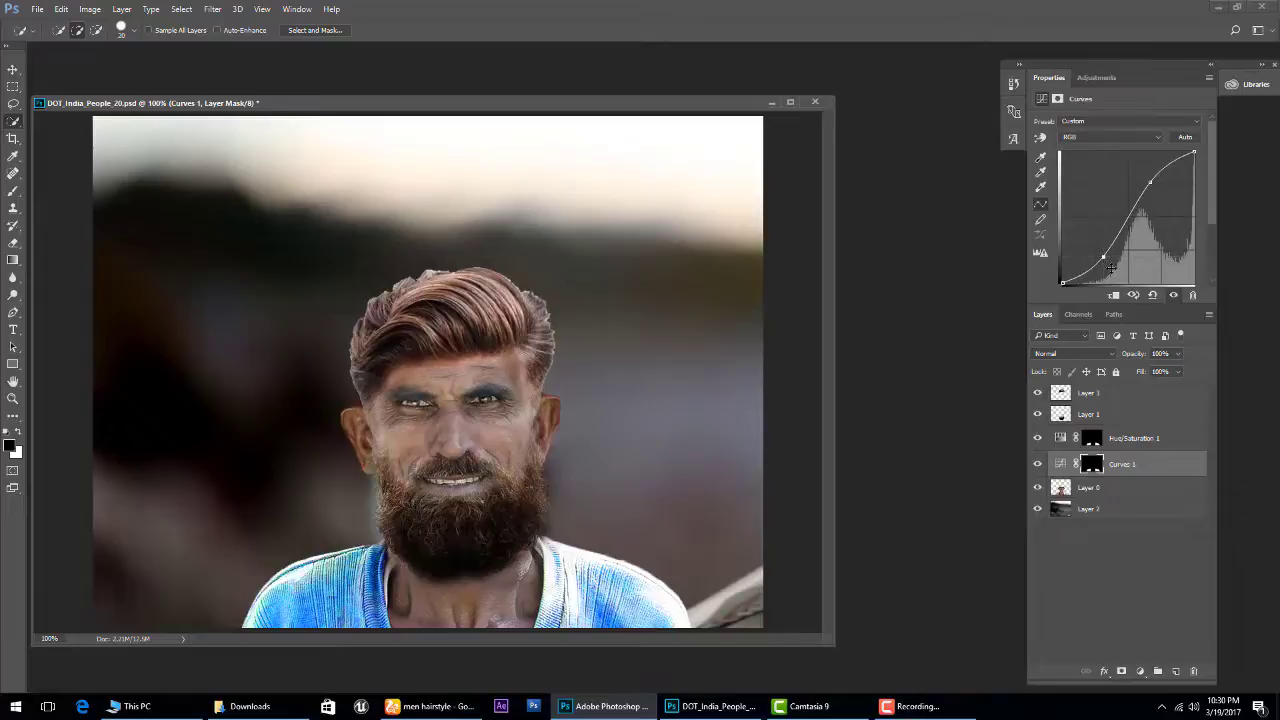
{"action": "left_click_drag", "start_coordinate": [1150, 182], "coordinate": [1156, 196]}
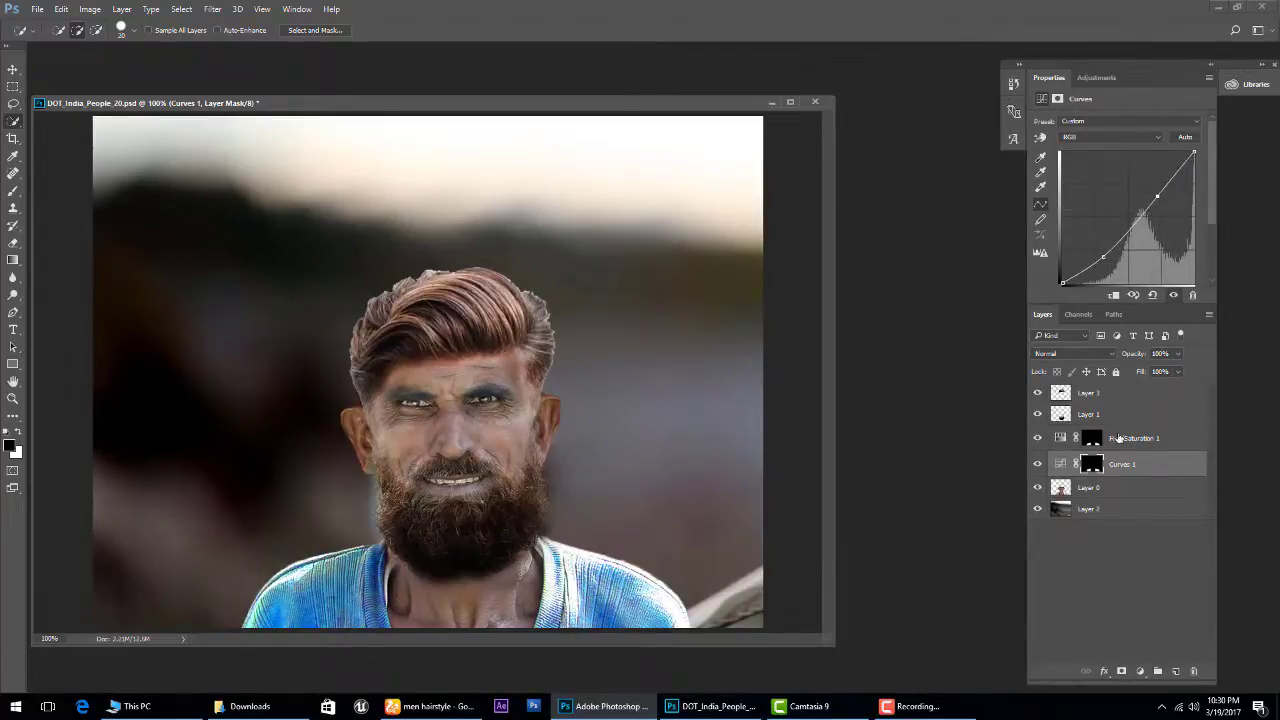
{"action": "left_click", "coordinate": [1050, 418]}
{"action": "left_click", "coordinate": [13, 243]}
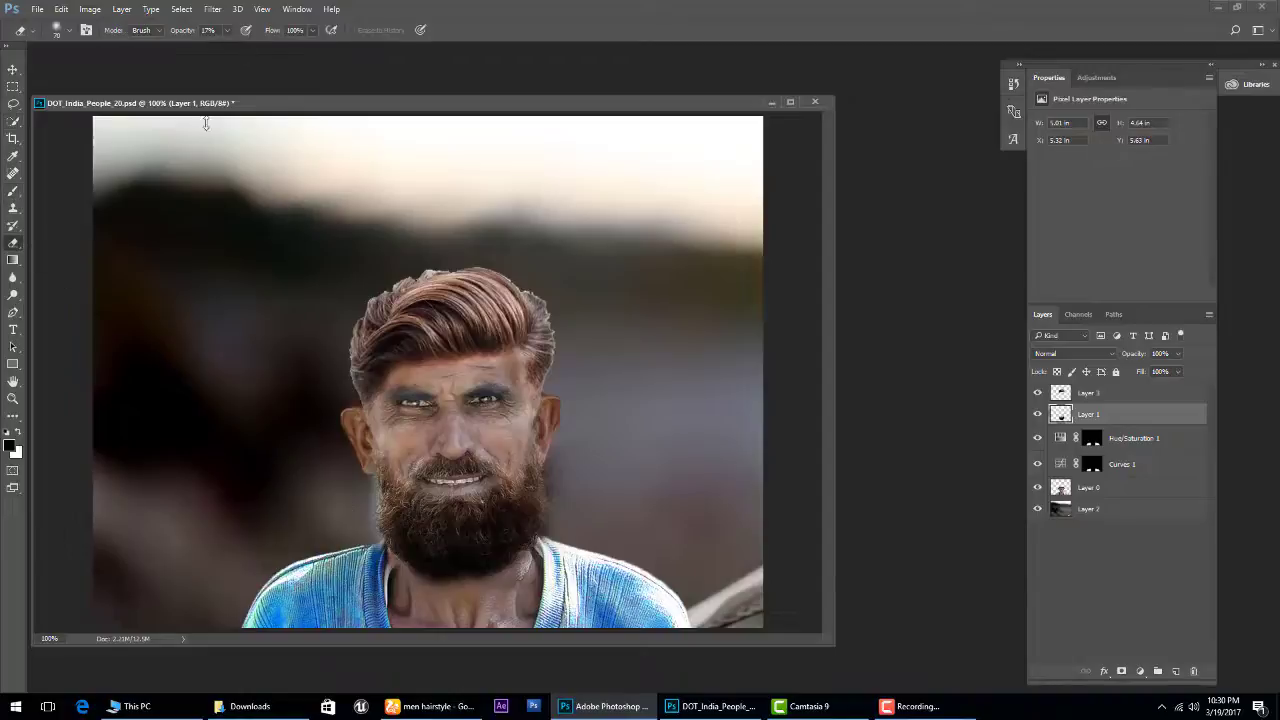
Soften Layer 1's cheek edge beside the beard, then save with Layer 3 active.
{"action": "mouse_move", "coordinate": [368, 487]}
{"action": "left_mouse_down"}
{"action": "mouse_move", "coordinate": [362, 503]}
{"action": "mouse_move", "coordinate": [400, 443]}
{"action": "left_mouse_up"}
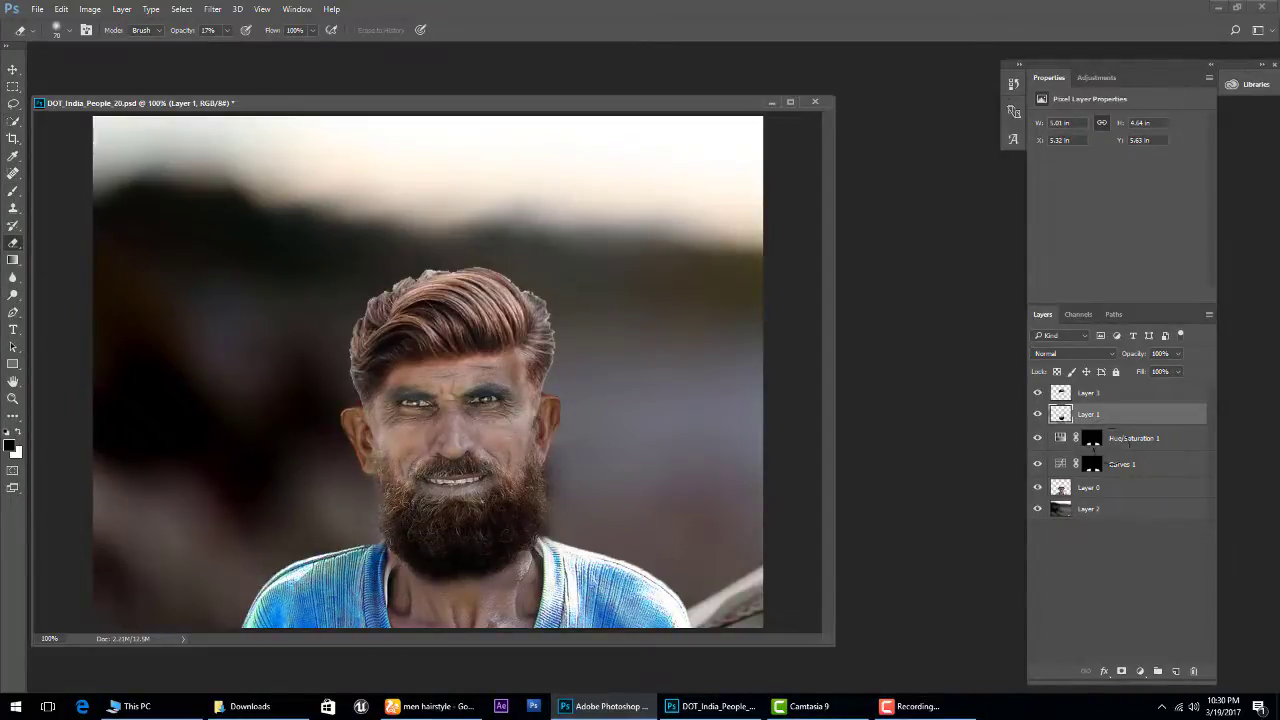
{"action": "left_click", "coordinate": [1038, 414]}
{"action": "left_click", "coordinate": [1038, 414]}
{"action": "left_click", "coordinate": [1038, 393]}
{"action": "left_click", "coordinate": [1038, 393]}
{"action": "left_click", "coordinate": [1059, 392]}
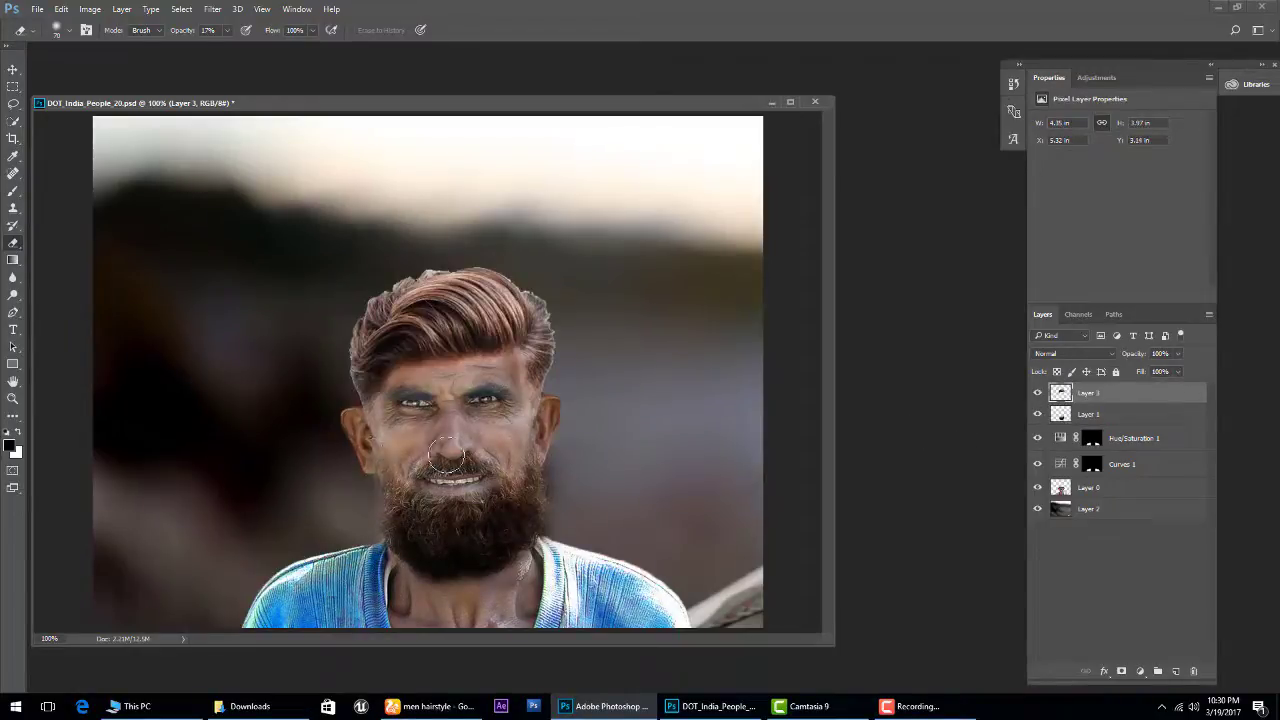
{"action": "left_click", "coordinate": [13, 69]}
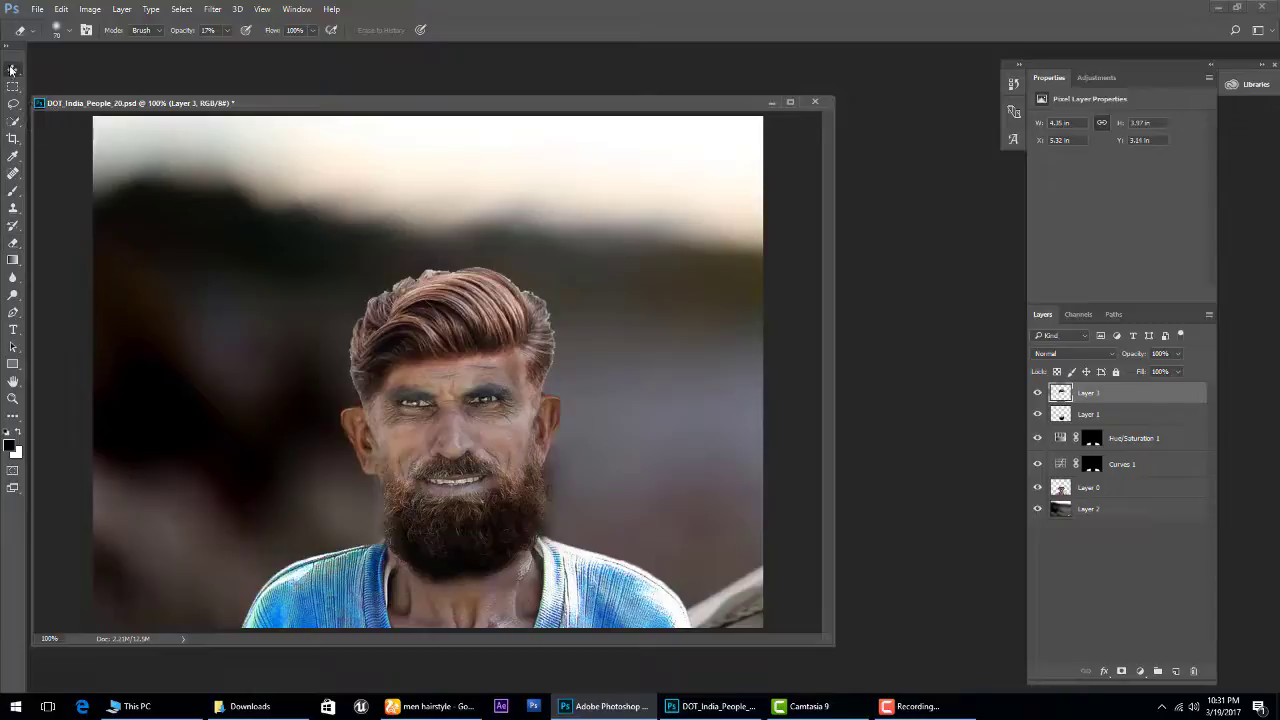
{"action": "key", "text": "ctrl+s"}
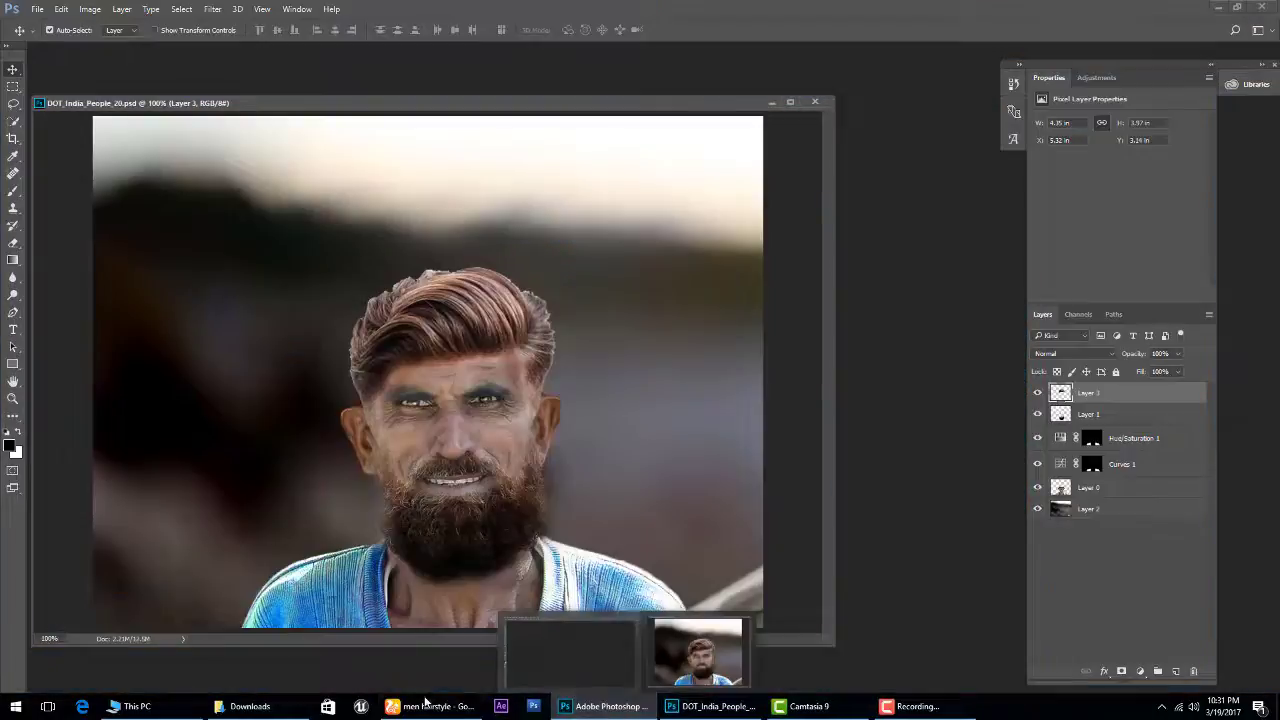
Search Google Images for 'men blue eyes'.
{"action": "left_click", "coordinate": [425, 706]}
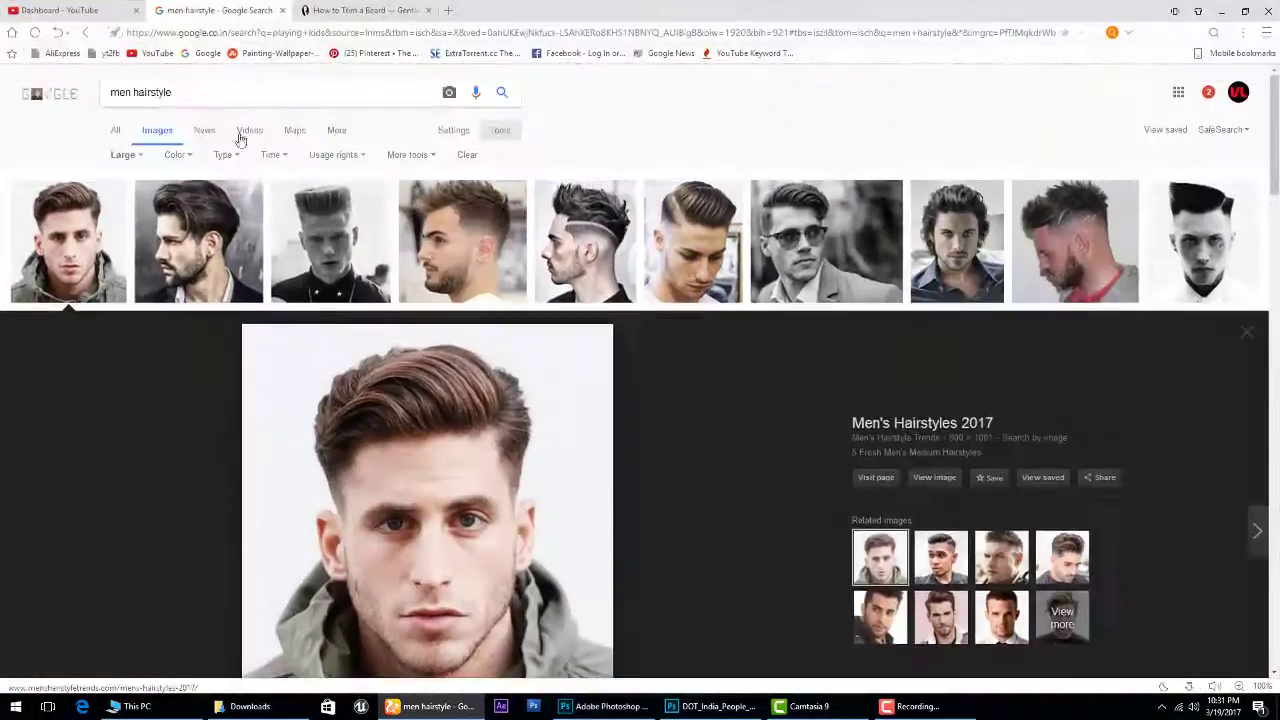
{"action": "type", "text": "blue eyes"}
{"action": "key", "text": "Return"}
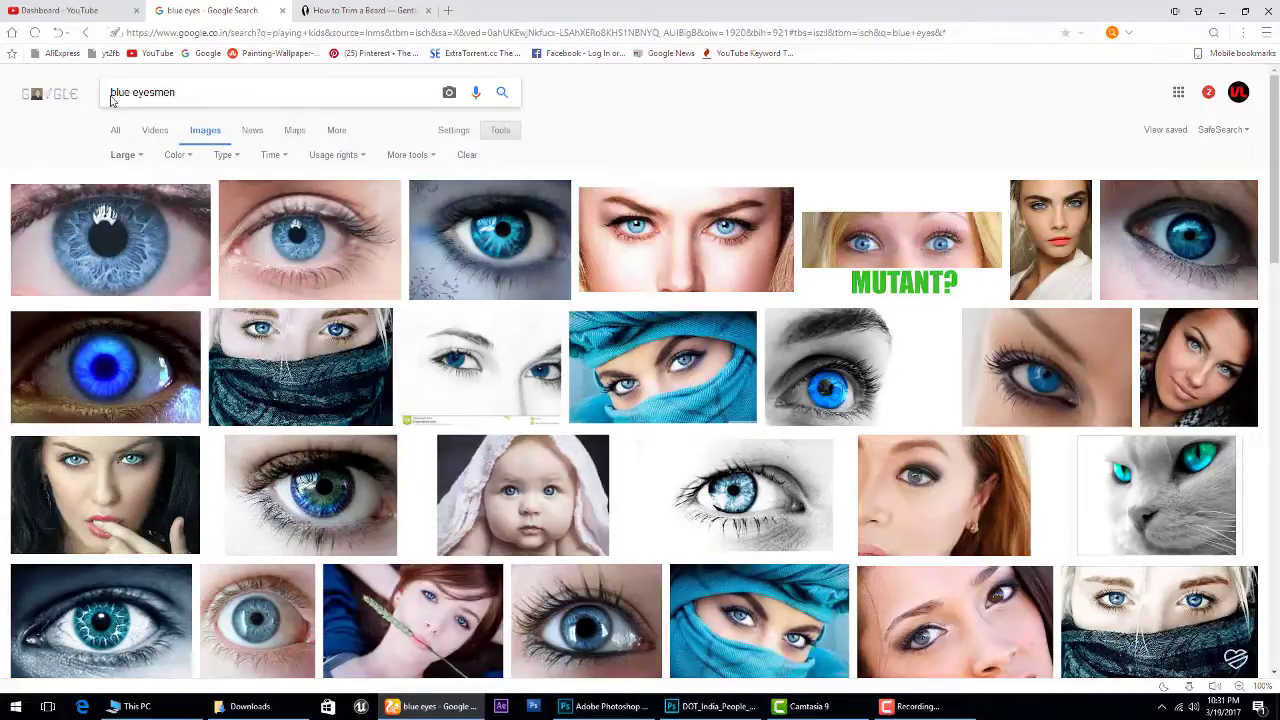
{"action": "key", "text": "BackSpace"}
{"action": "key", "text": "BackSpace"}
{"action": "key", "text": "BackSpace"}
{"action": "left_click", "coordinate": [112, 92]}
{"action": "type", "text": "men"}
{"action": "key", "text": "Return"}
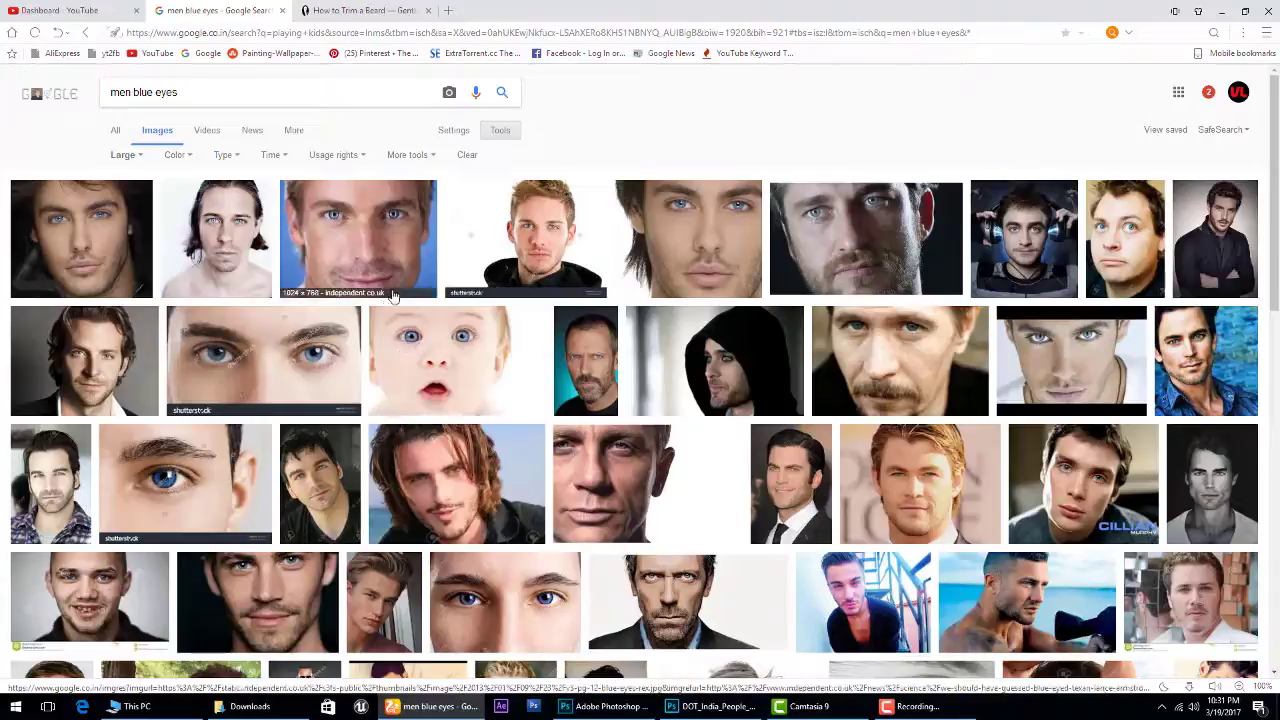
Preview several blue-eye results and copy the long-haired blue-eyed face image.
{"action": "left_click", "coordinate": [211, 497]}
{"action": "scroll", "coordinate": [400, 420], "scroll_direction": "up", "scroll_amount": 5}
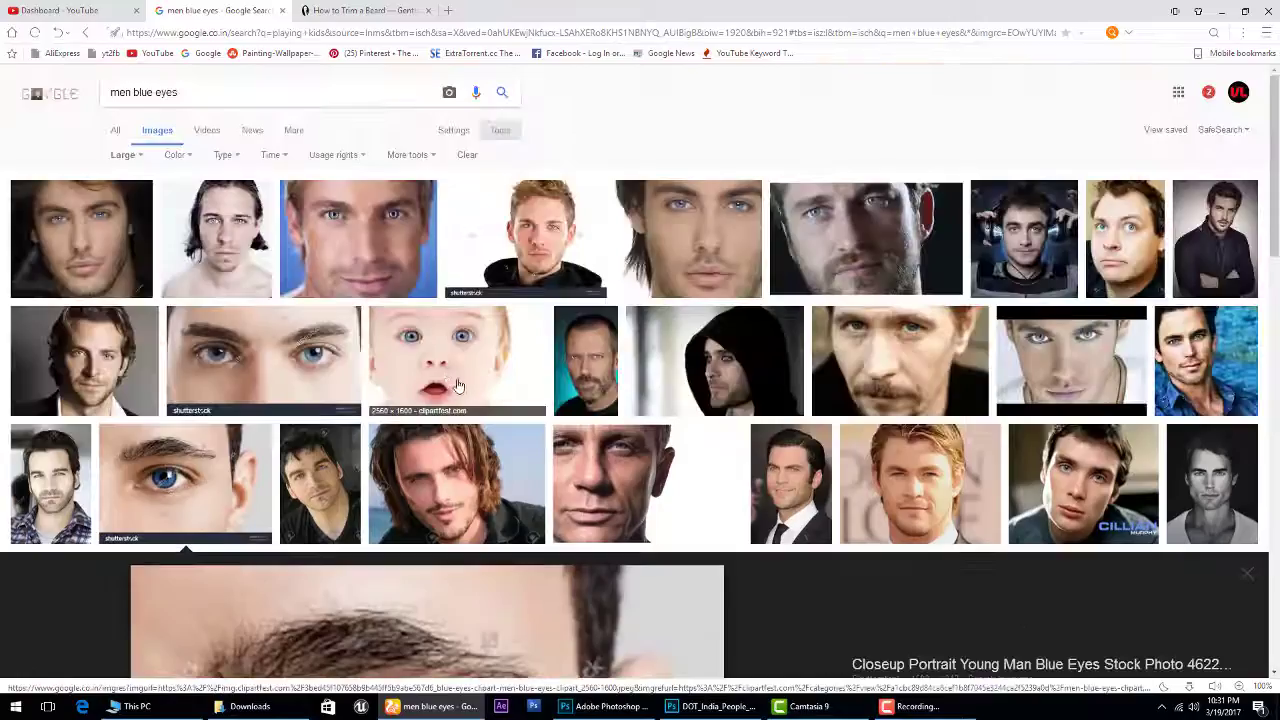
{"action": "left_click", "coordinate": [263, 362]}
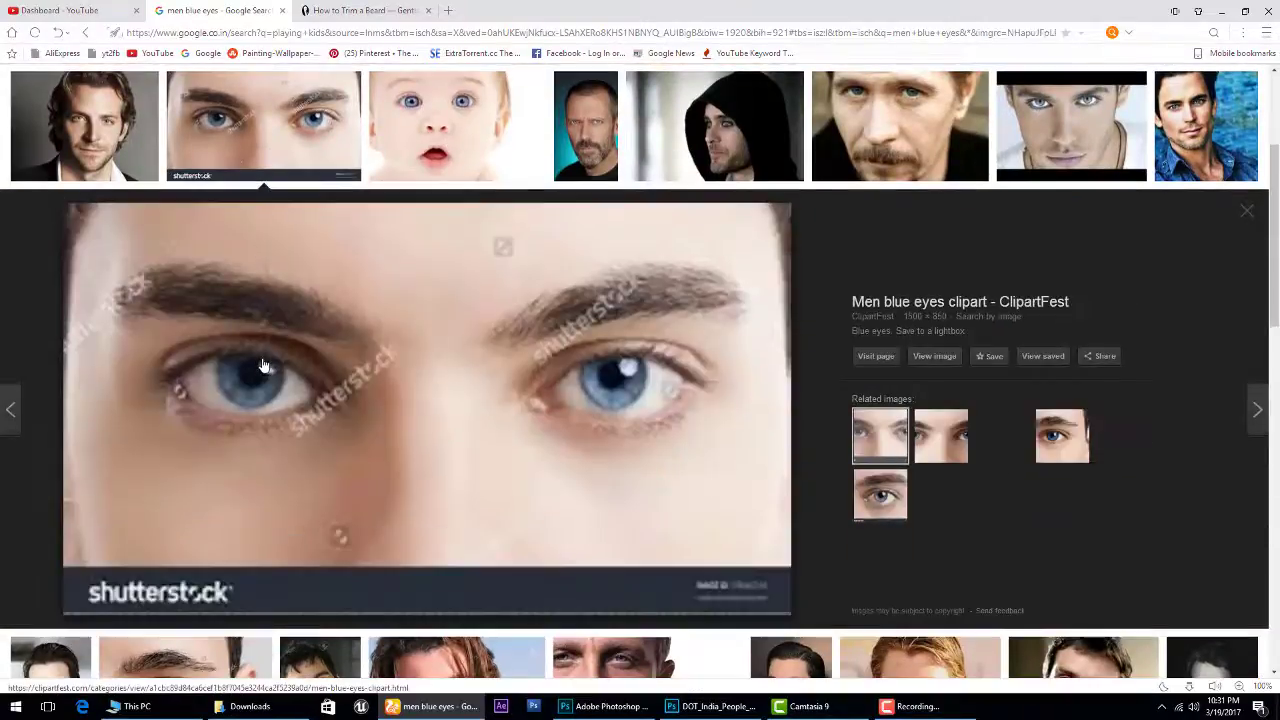
{"action": "scroll", "coordinate": [600, 320], "scroll_direction": "up", "scroll_amount": 4}
{"action": "left_click", "coordinate": [675, 264]}
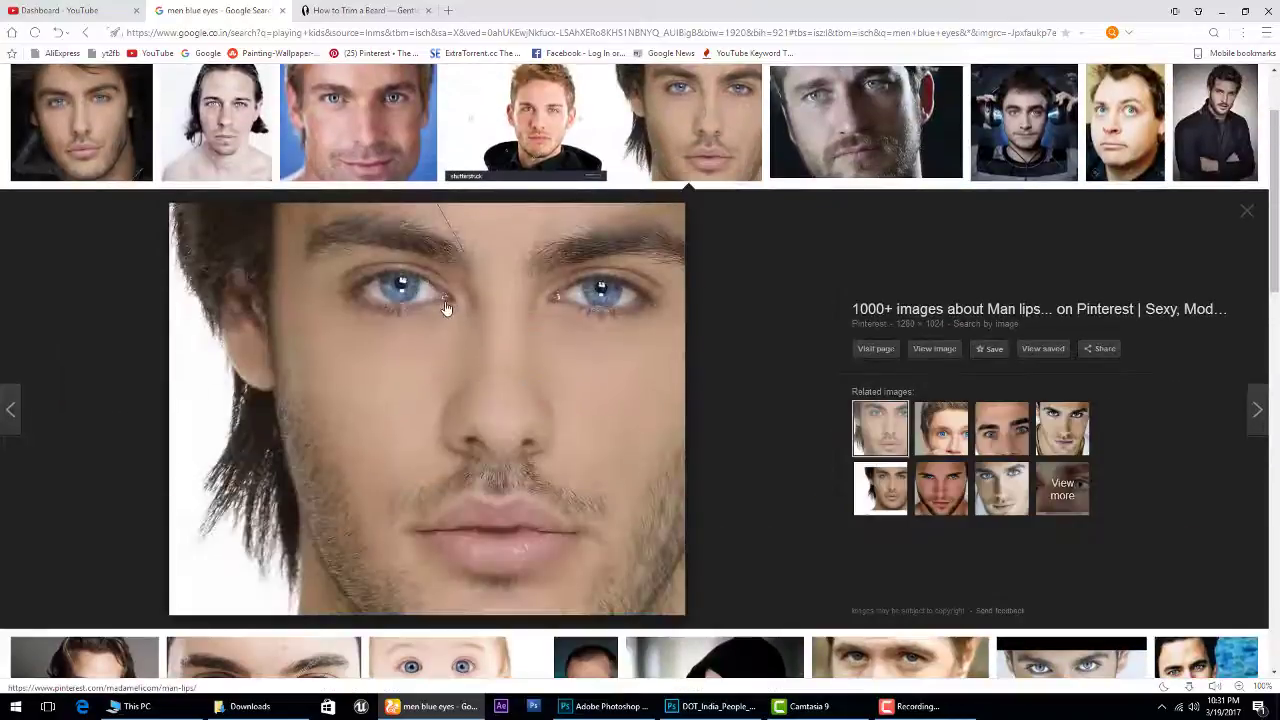
{"action": "right_click", "coordinate": [445, 300]}
{"action": "left_click", "coordinate": [490, 434]}
Paste the blue-eyed face as a new layer and shrink it to about half size over the portrait.
{"action": "left_click", "coordinate": [605, 706]}
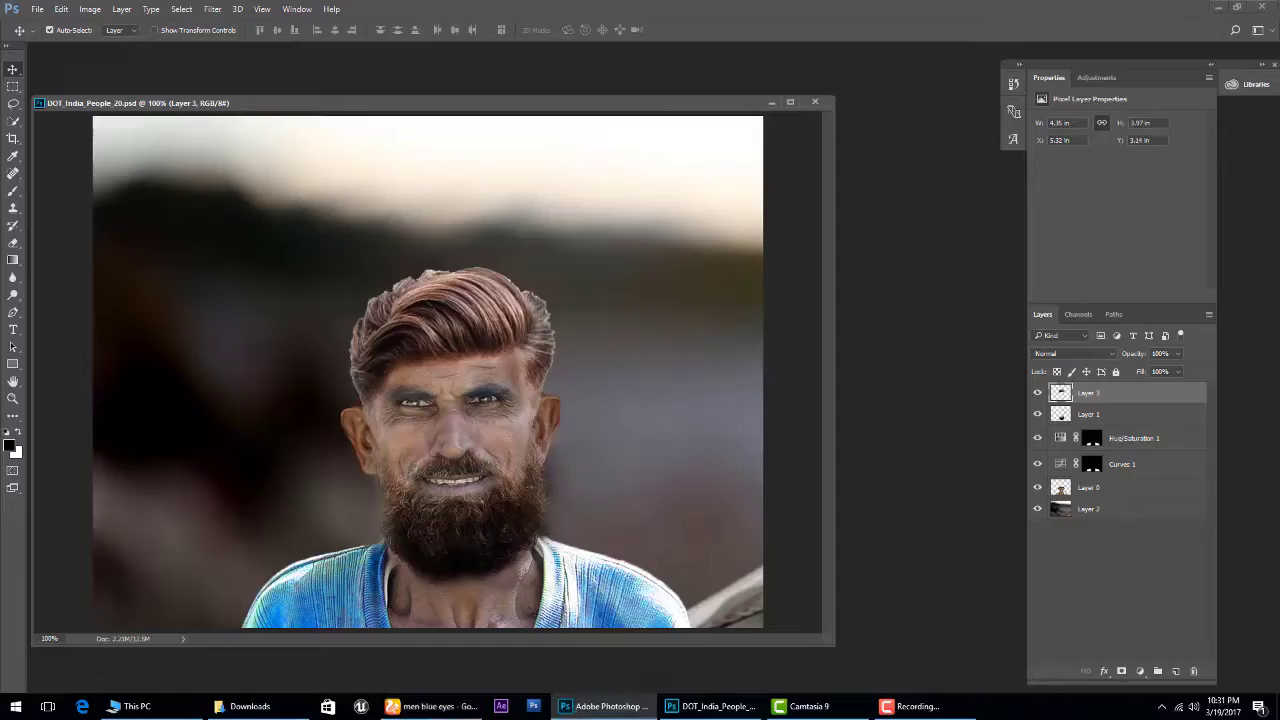
{"action": "key", "text": "ctrl+v"}
{"action": "mouse_move", "coordinate": [491, 457]}
{"action": "left_mouse_down"}
{"action": "mouse_move", "coordinate": [463, 364]}
{"action": "mouse_move", "coordinate": [318, 459]}
{"action": "left_mouse_up"}
{"action": "key", "text": "ctrl+t"}
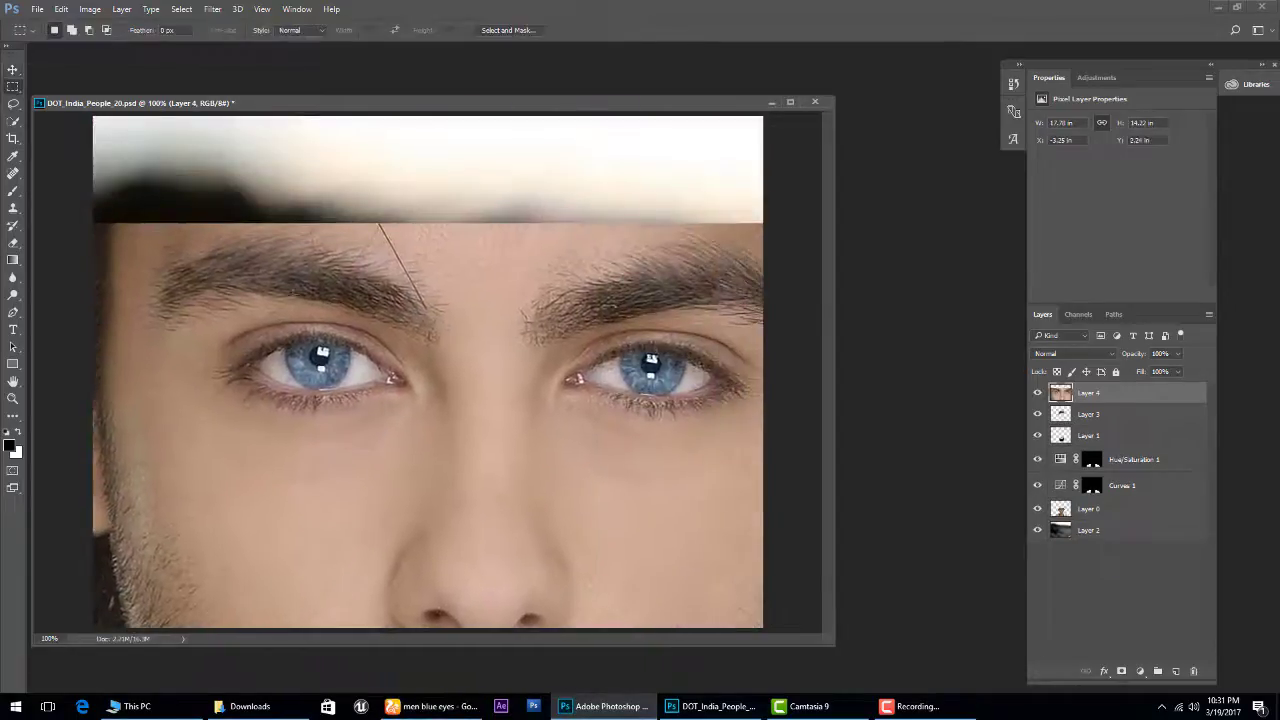
{"action": "left_click_drag", "start_coordinate": [789, 222], "coordinate": [549, 414]}
{"action": "left_click_drag", "start_coordinate": [478, 520], "coordinate": [534, 390]}
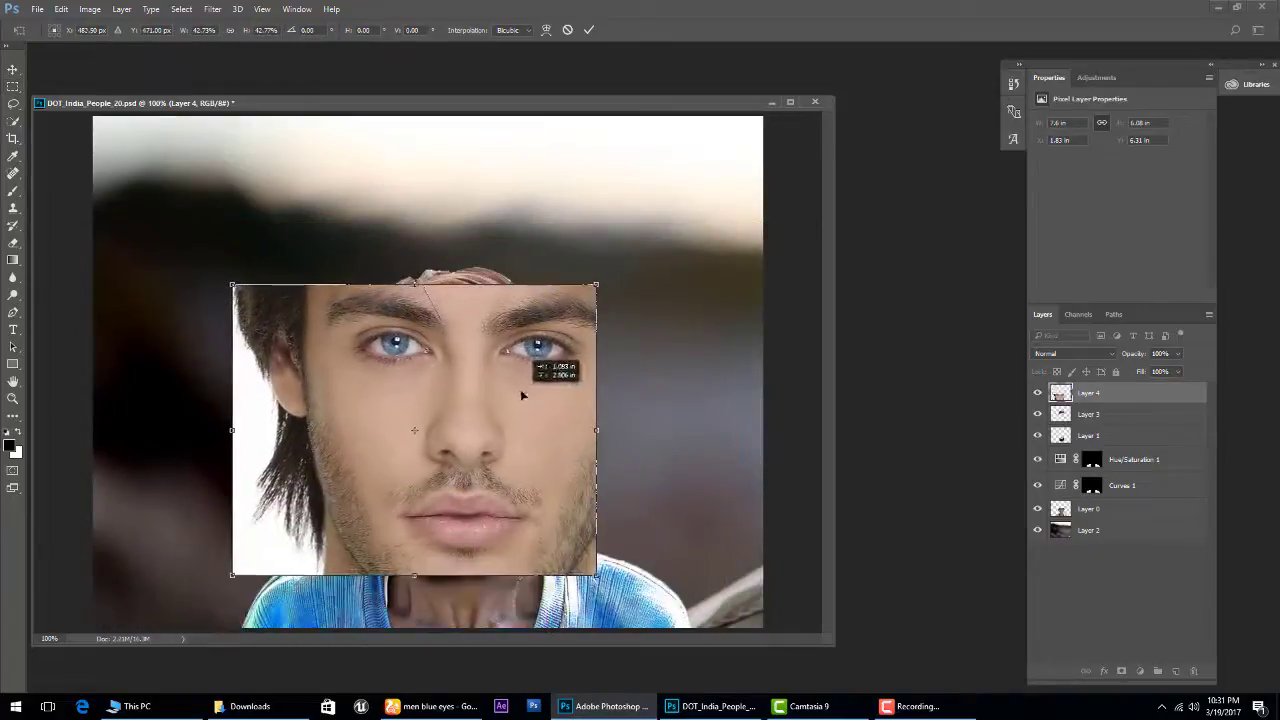
{"action": "key", "text": "Return"}
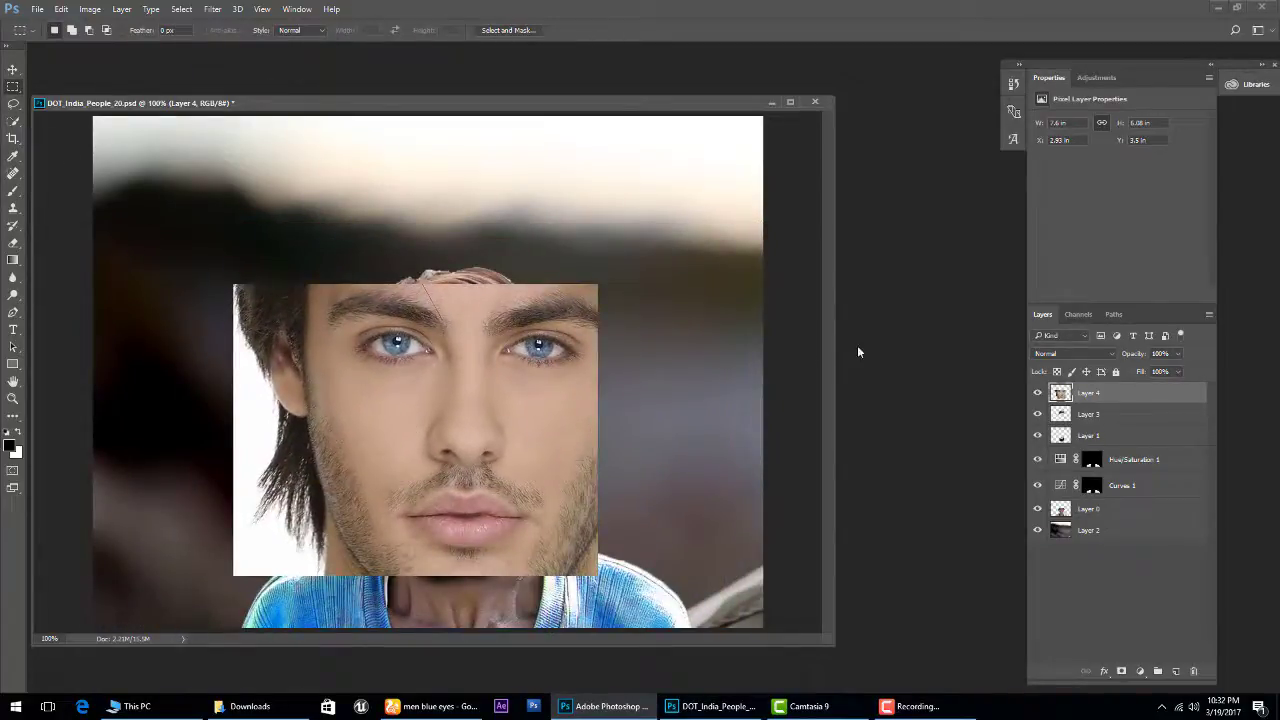
Draw a rectangular selection around the pasted face's left blue eye.
{"action": "left_click", "coordinate": [13, 121]}
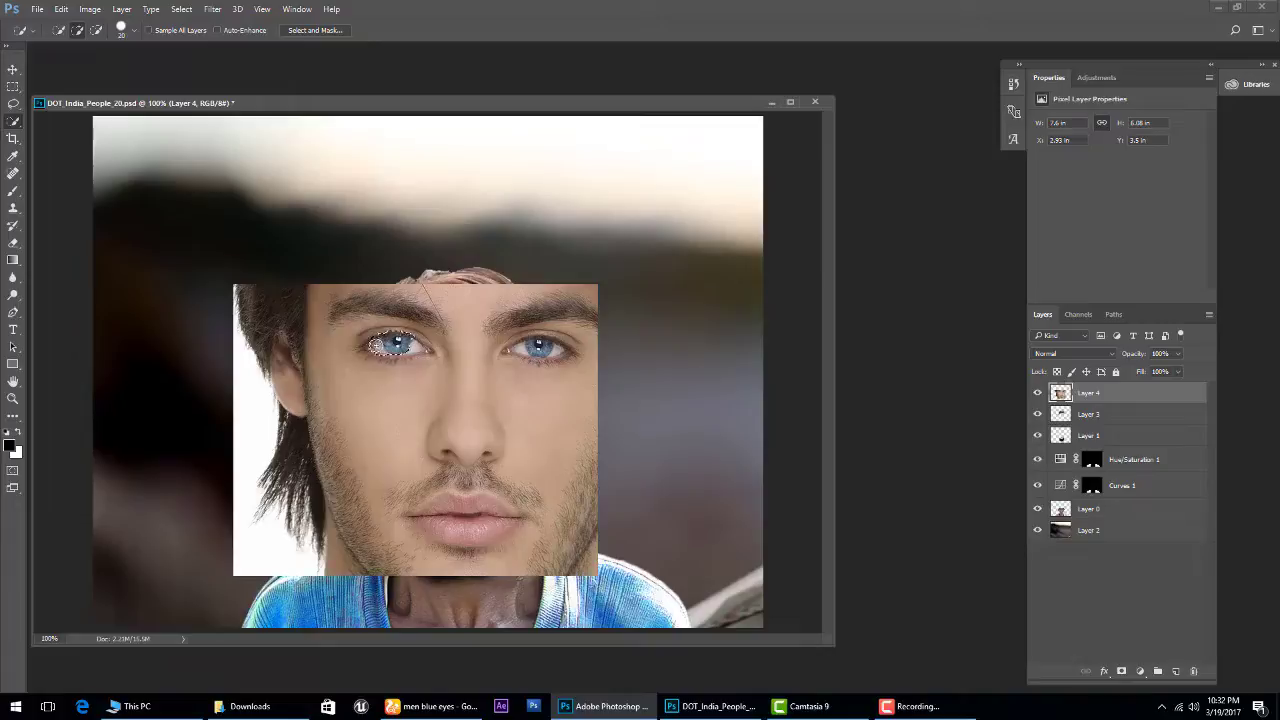
{"action": "left_click", "coordinate": [13, 86]}
{"action": "left_click", "coordinate": [432, 344]}
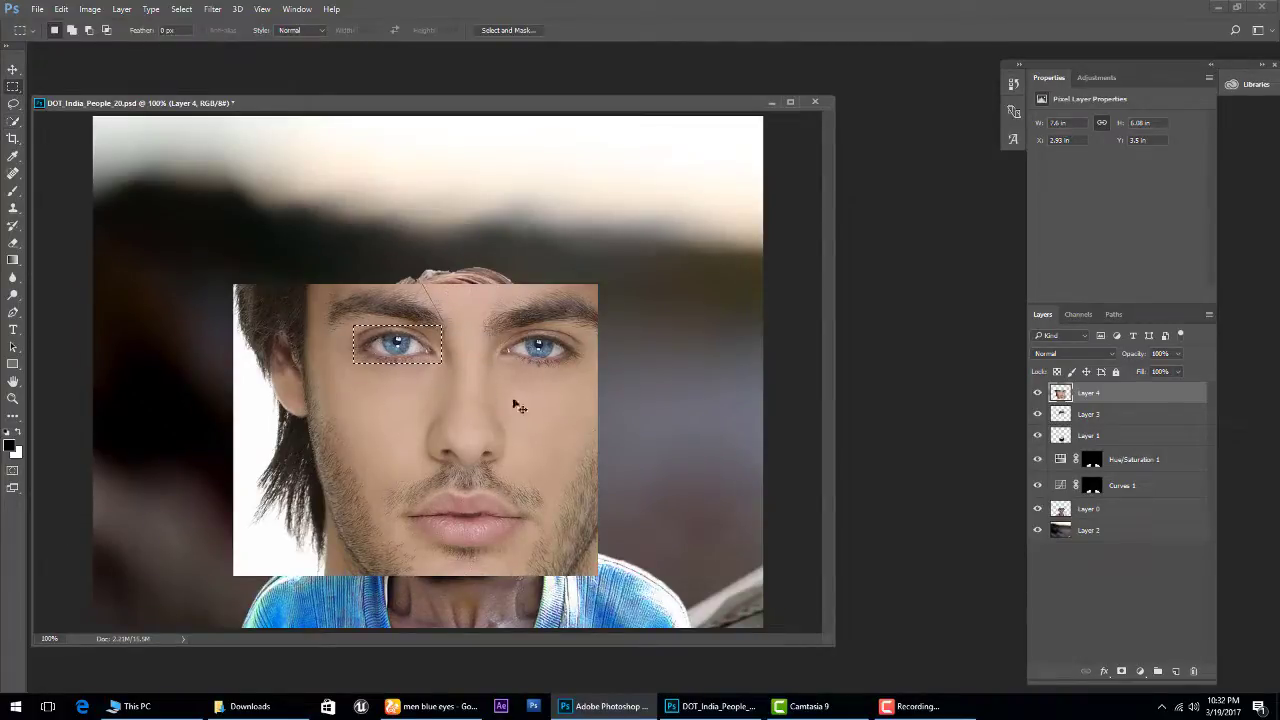
Copy the selected eye to its own layer, hide the donor face, and shrink the eye to fit.
{"action": "key", "text": "ctrl+j"}
{"action": "left_click", "coordinate": [1038, 414]}
{"action": "key", "text": "ctrl+t"}
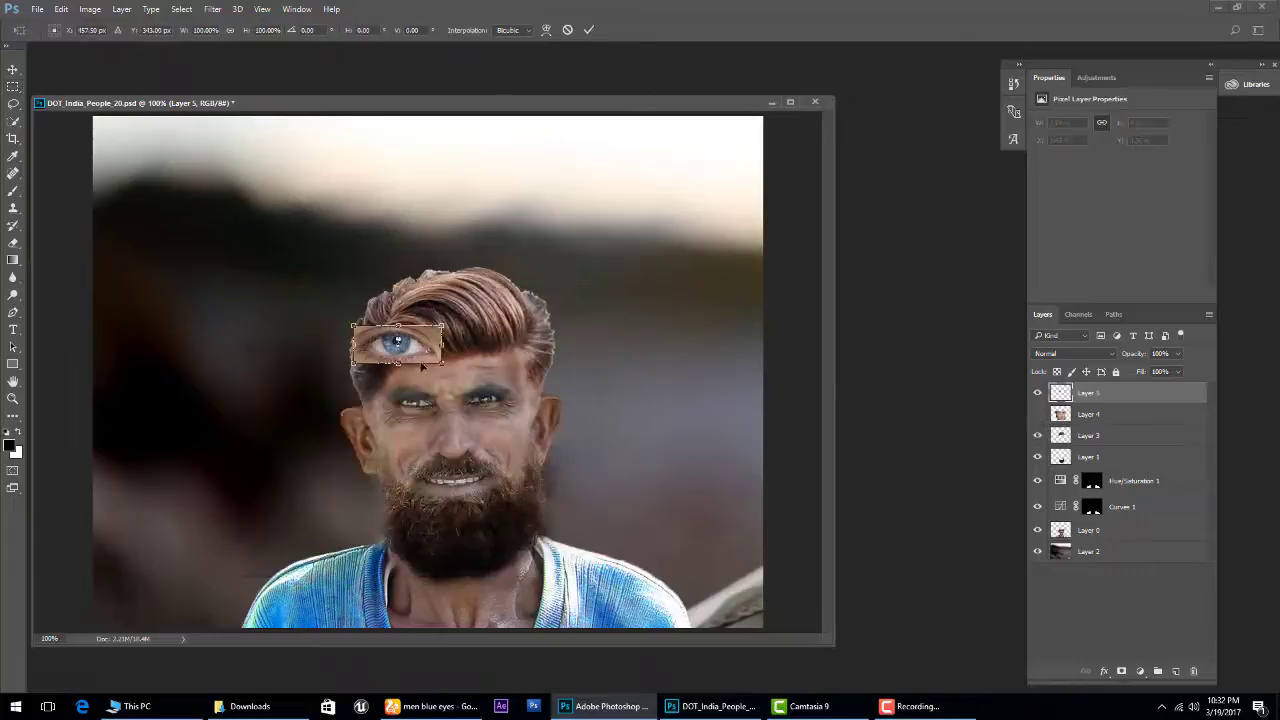
{"action": "key", "text": "ctrl+plus"}
{"action": "key", "text": "ctrl+plus"}
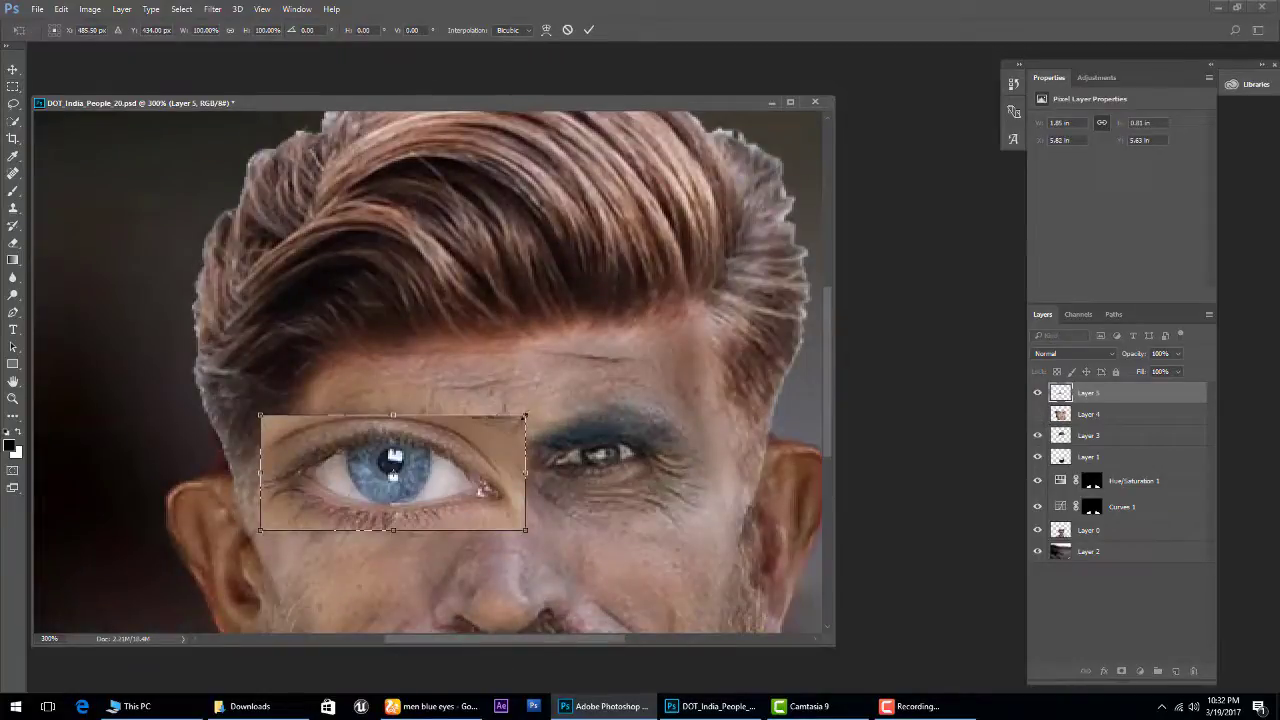
{"action": "left_click_drag", "start_coordinate": [525, 415], "coordinate": [458, 444]}
{"action": "key", "text": "Return"}
Lower the blue eye layer's opacity, nudge it onto the man's eye, then hide it.
{"action": "key", "text": "m"}
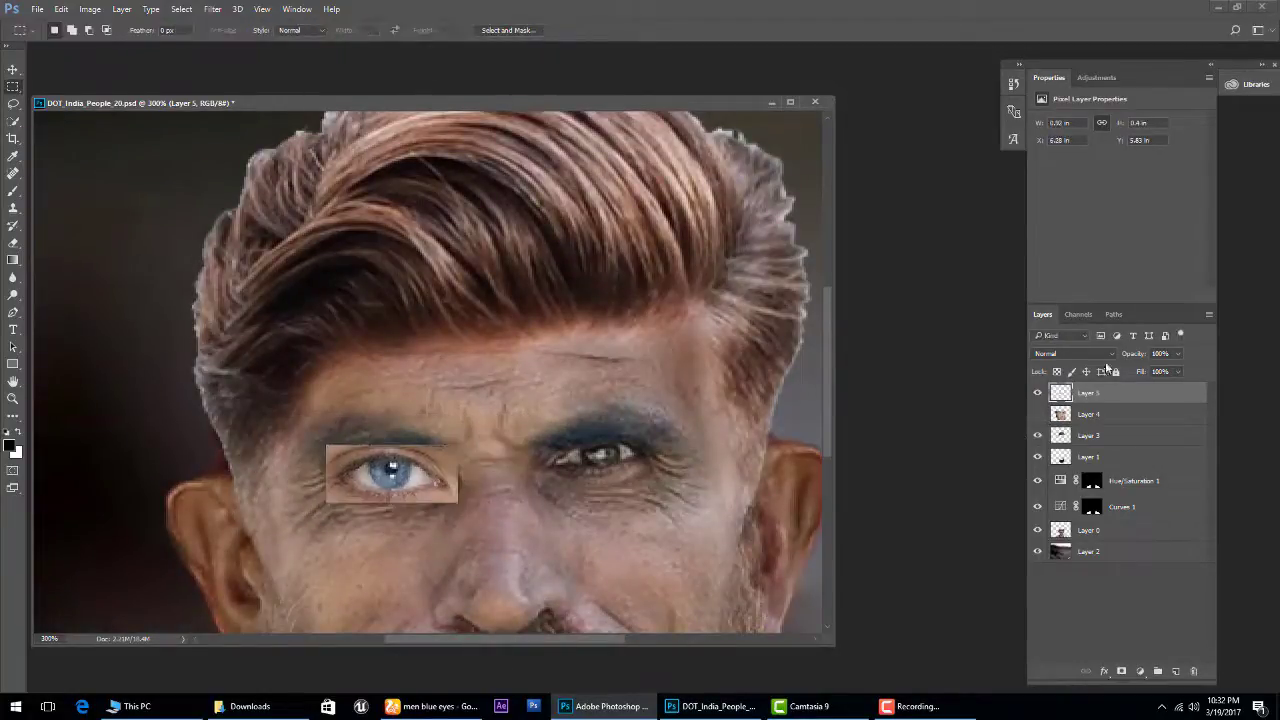
{"action": "left_click_drag", "start_coordinate": [1125, 356], "coordinate": [1103, 360]}
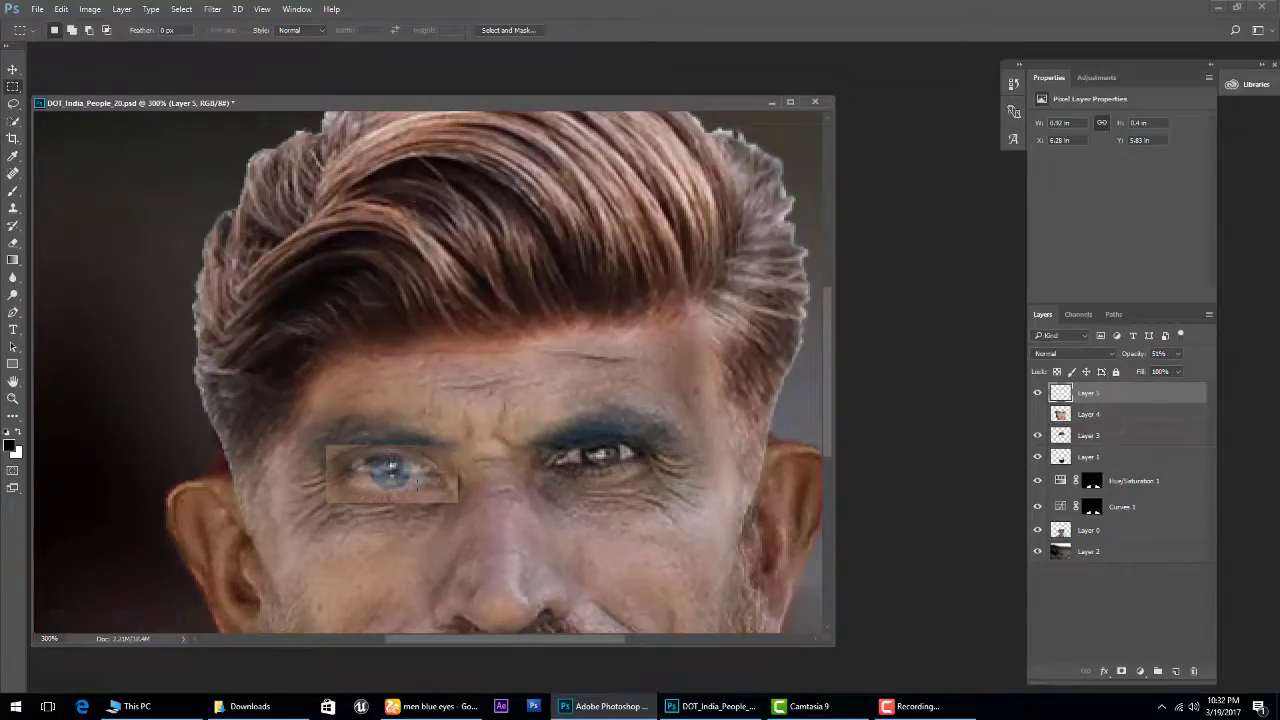
{"action": "key", "text": "v"}
{"action": "left_click_drag", "start_coordinate": [418, 484], "coordinate": [409, 476]}
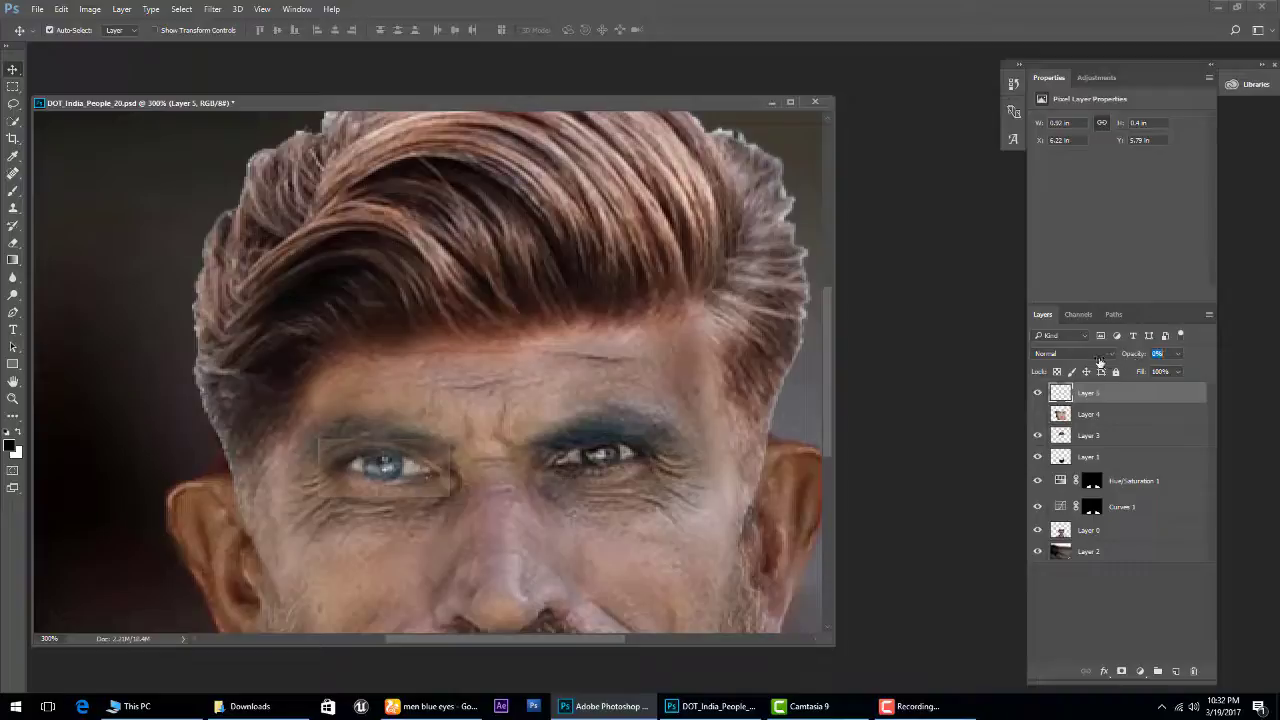
{"action": "left_click_drag", "start_coordinate": [1100, 361], "coordinate": [1125, 360]}
{"action": "left_click", "coordinate": [1037, 392]}
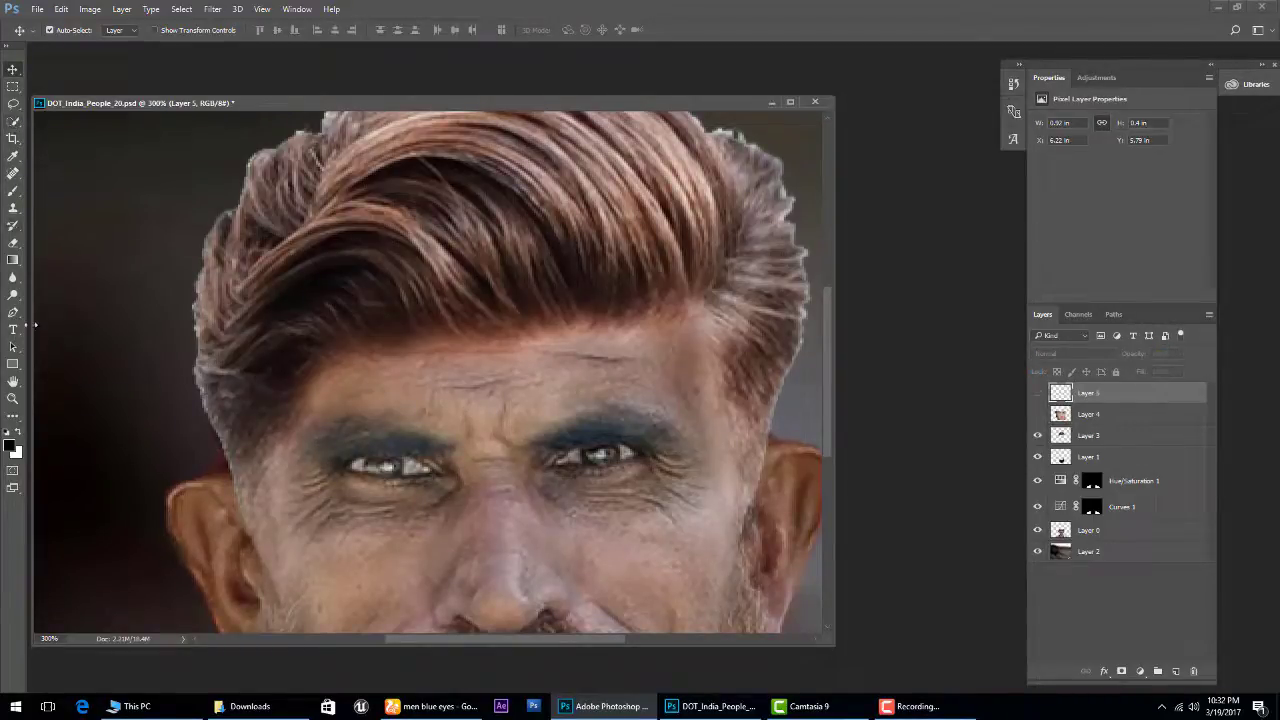
Quick-select the man's left eye on Layer 0, then delete everything around it on the blue eye layer.
{"action": "left_click", "coordinate": [14, 122]}
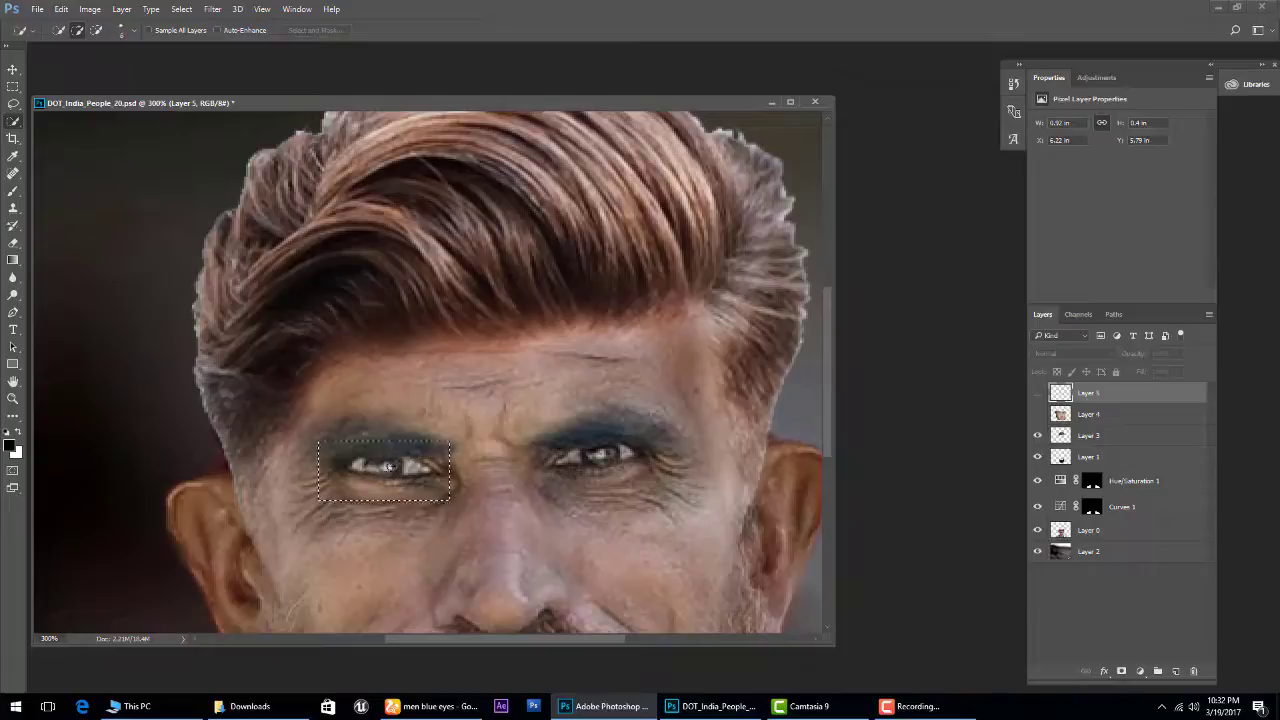
{"action": "left_click", "coordinate": [1062, 530]}
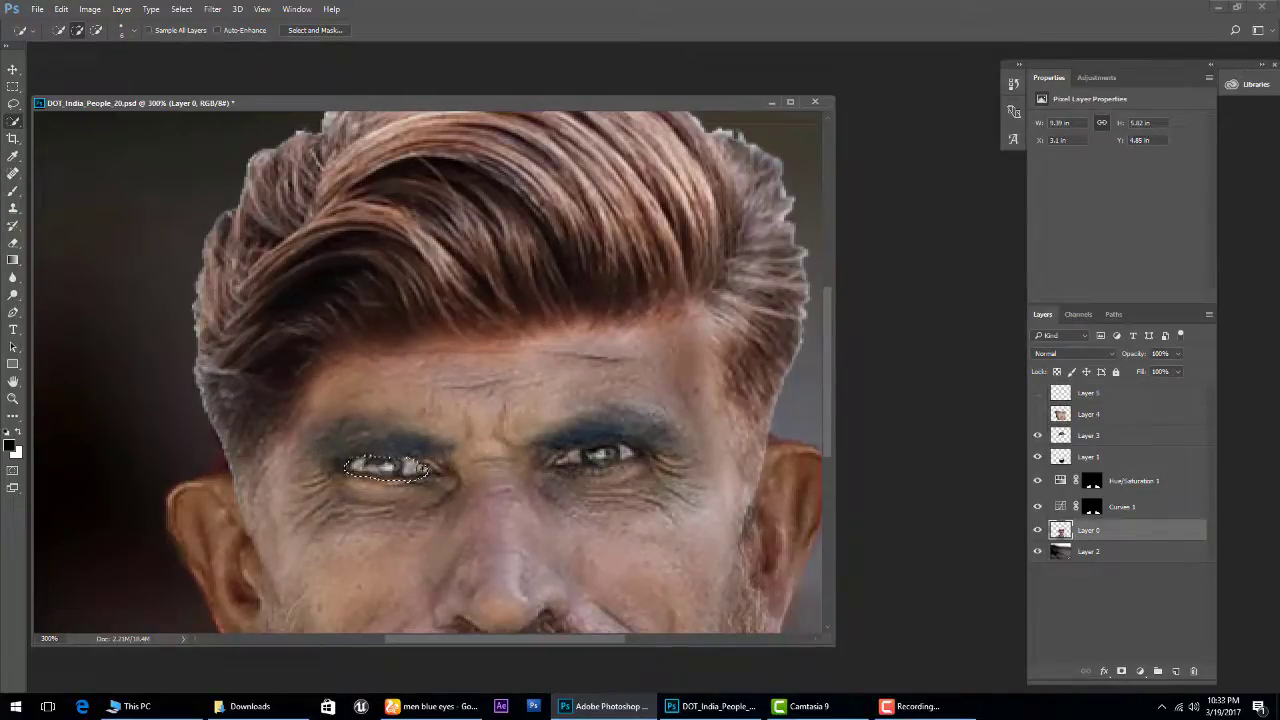
{"action": "left_click", "coordinate": [1037, 393]}
{"action": "left_click", "coordinate": [1090, 393]}
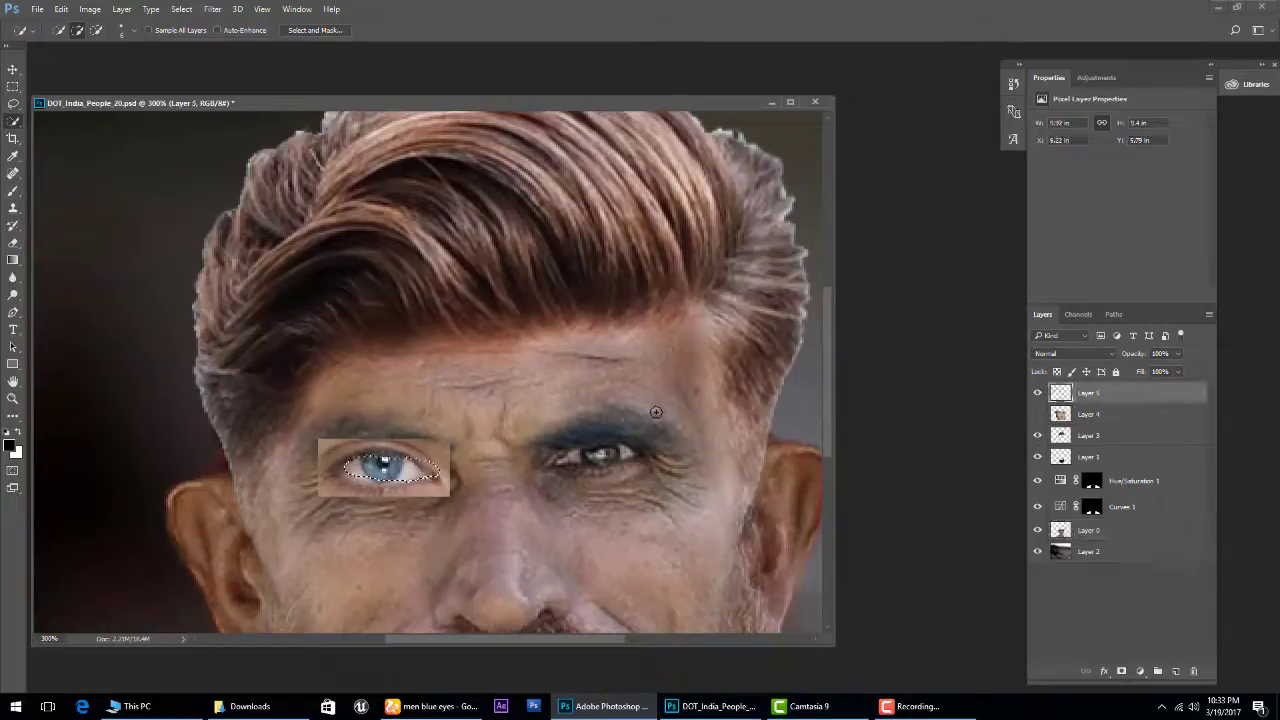
{"action": "key", "text": "ctrl+shift+i"}
{"action": "key", "text": "Delete"}
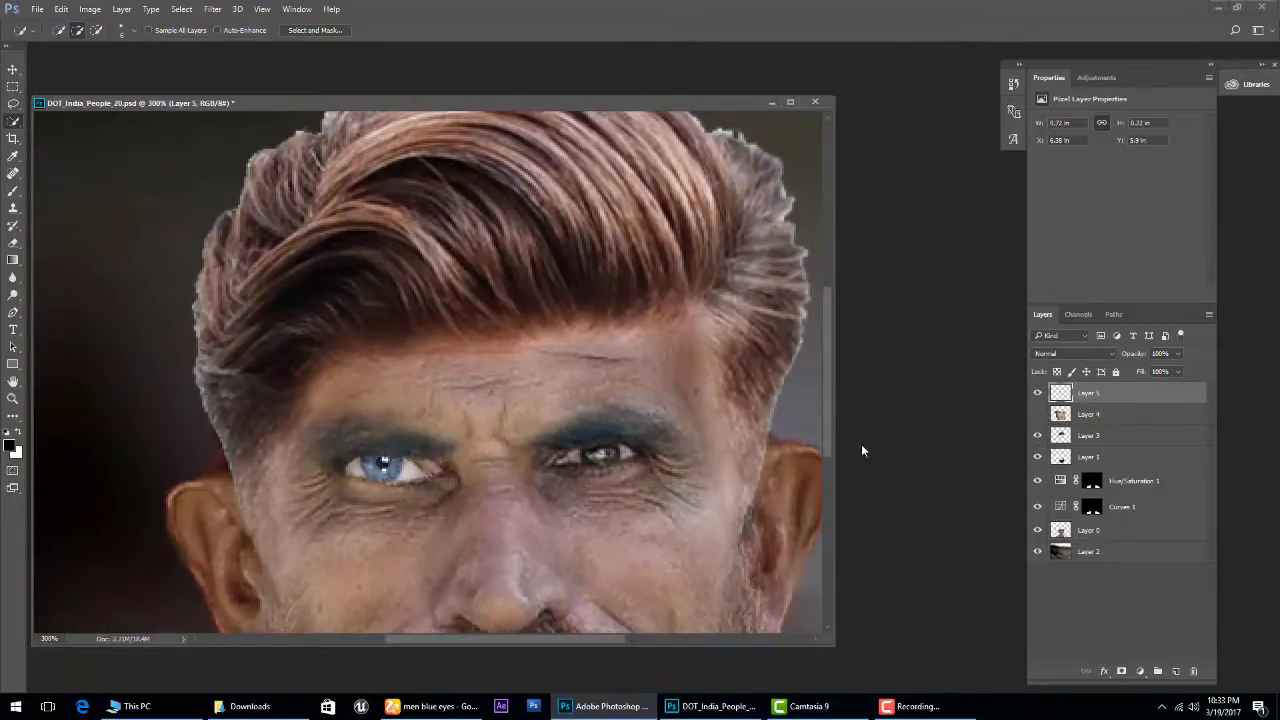
{"action": "left_click", "coordinate": [14, 242]}
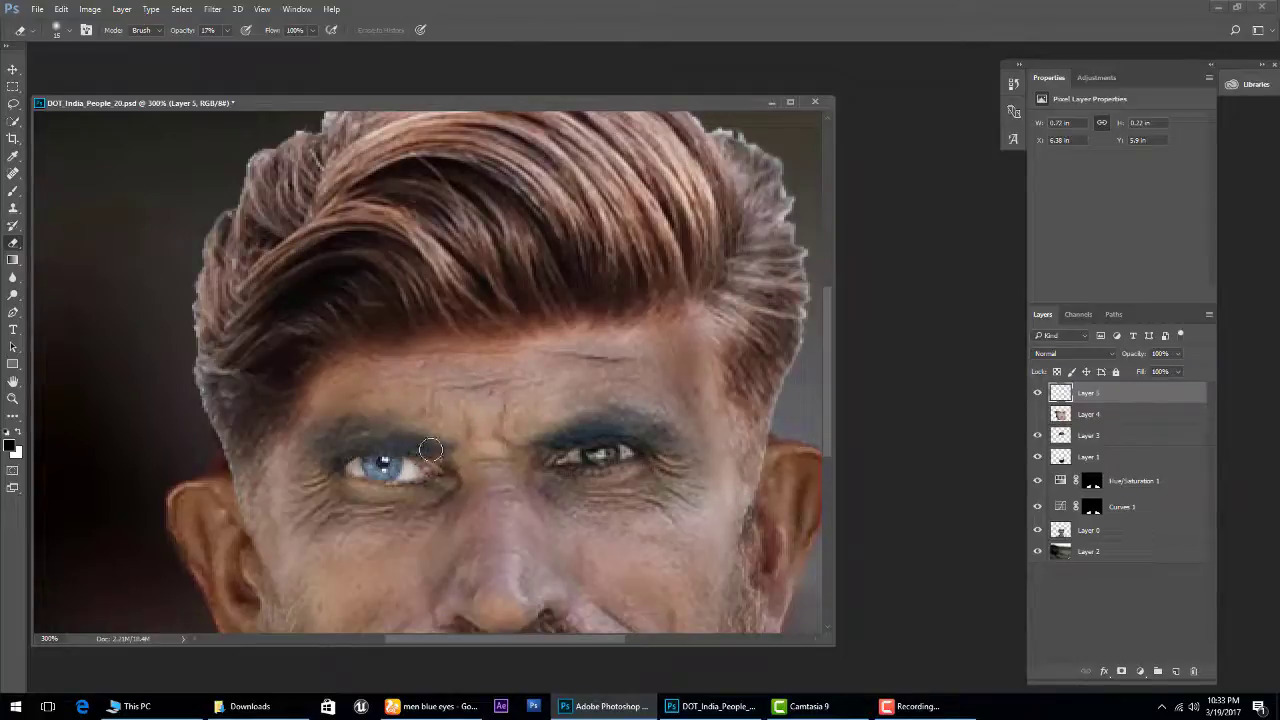
Darken the blue eye with Levels by moving the midtone slider to 0.59.
{"action": "key", "text": "ctrl+l"}
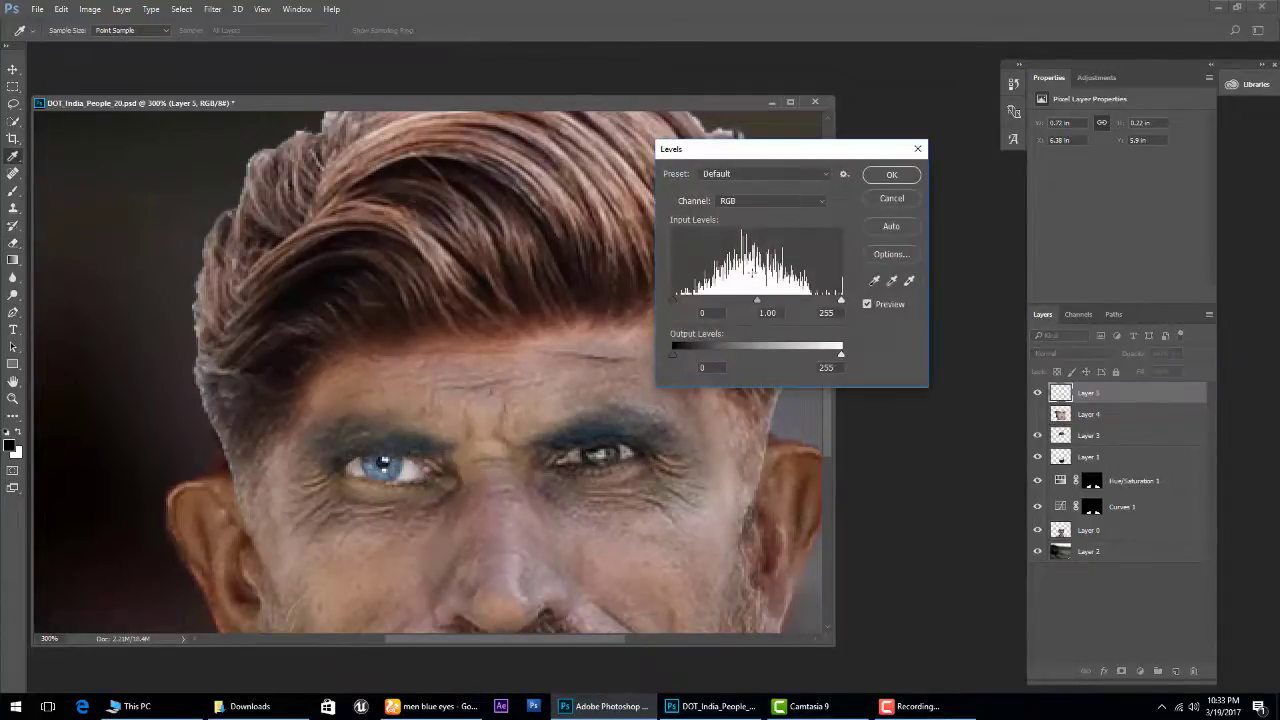
{"action": "left_click_drag", "start_coordinate": [754, 303], "coordinate": [786, 303]}
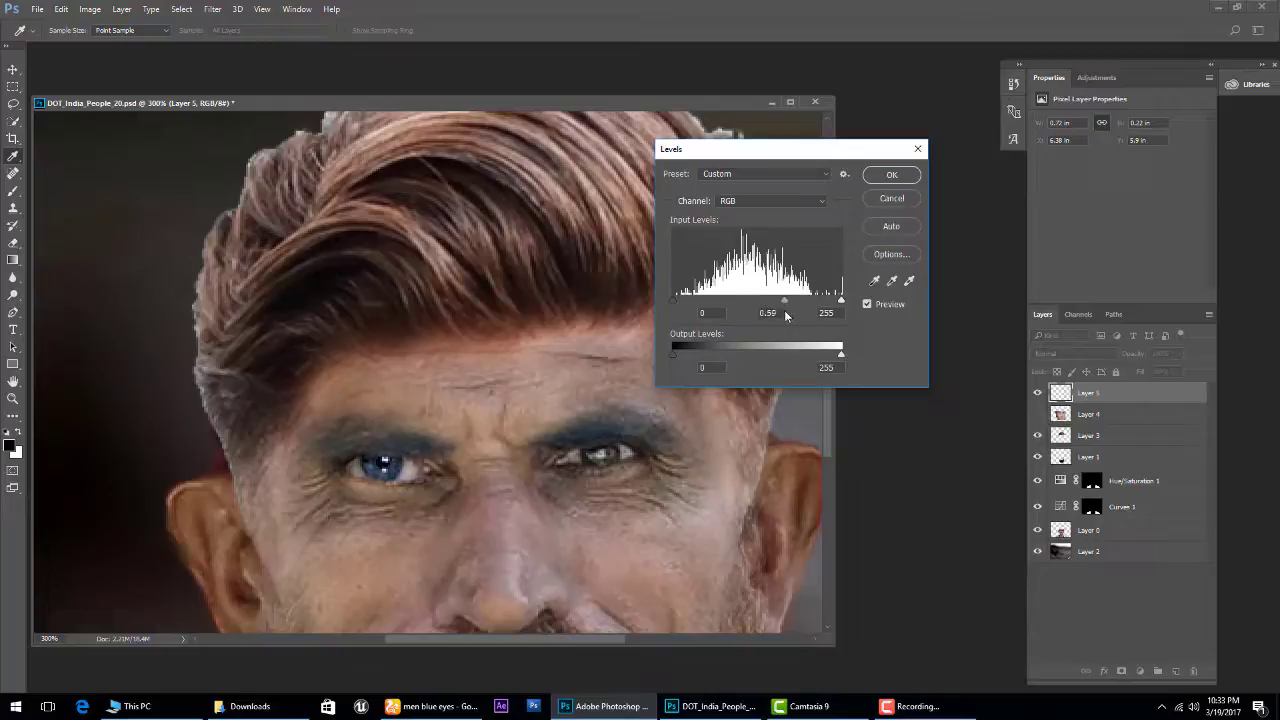
{"action": "left_click", "coordinate": [890, 177]}
{"action": "key", "text": "ctrl+minus"}
{"action": "key", "text": "ctrl+minus"}
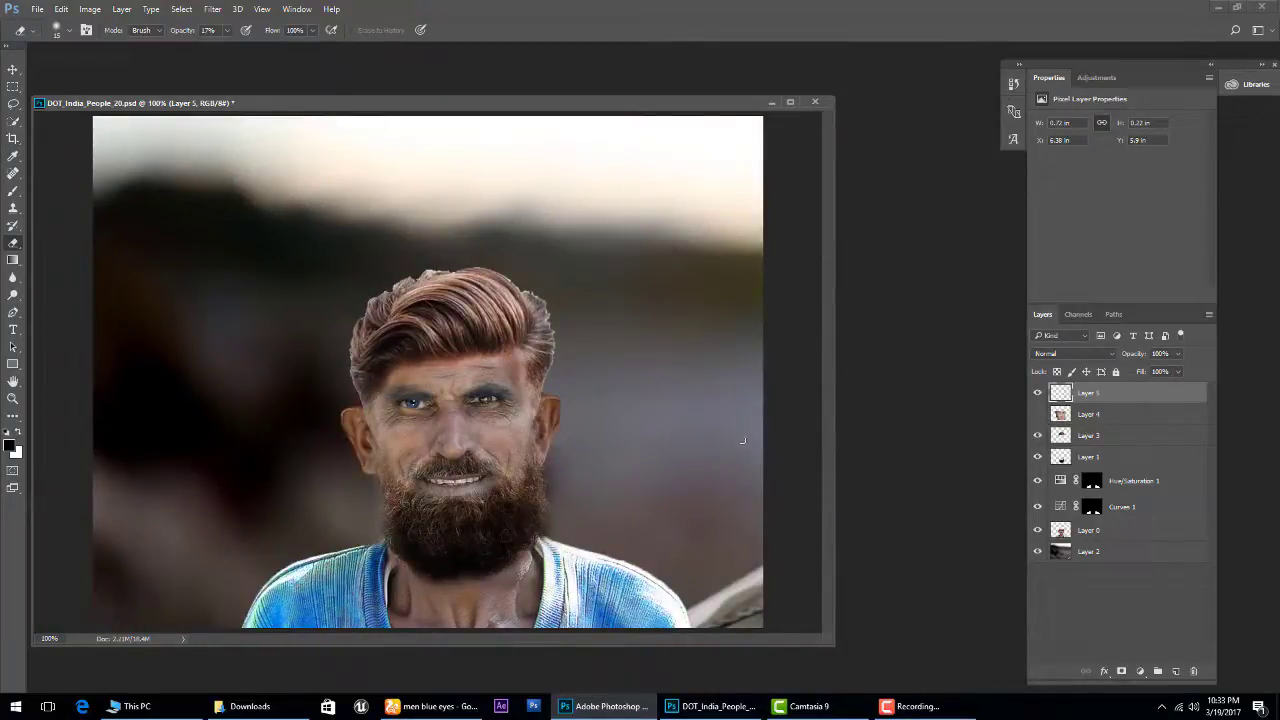
{"action": "key", "text": "ctrl+plus"}
{"action": "key", "text": "ctrl+plus"}
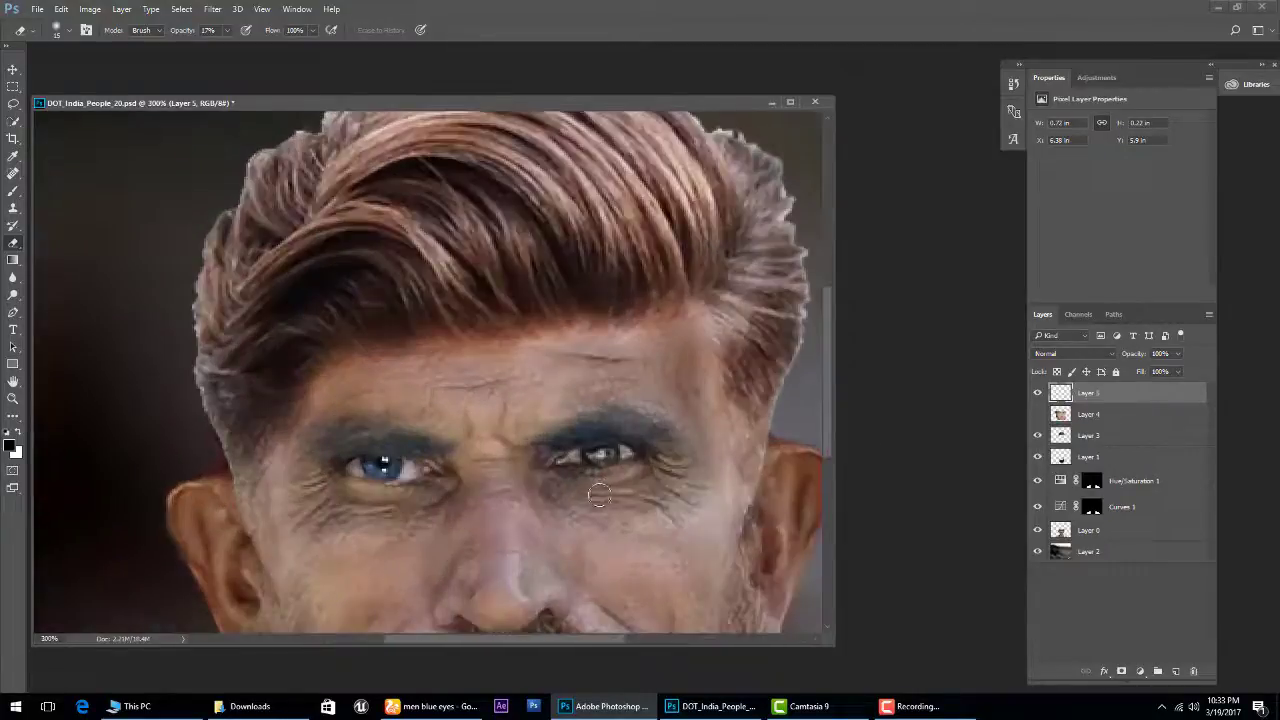
Duplicate the blue eye layer, move it onto the right eye and flip it horizontally.
{"action": "key", "text": "ctrl+j"}
{"action": "mouse_move", "coordinate": [385, 462]}
{"action": "left_mouse_down"}
{"action": "mouse_move", "coordinate": [505, 488]}
{"action": "mouse_move", "coordinate": [610, 466]}
{"action": "left_mouse_up"}
{"action": "key", "text": "ctrl+t"}
{"action": "right_click", "coordinate": [505, 490]}
{"action": "left_click", "coordinate": [540, 470]}
{"action": "key", "text": "Return"}
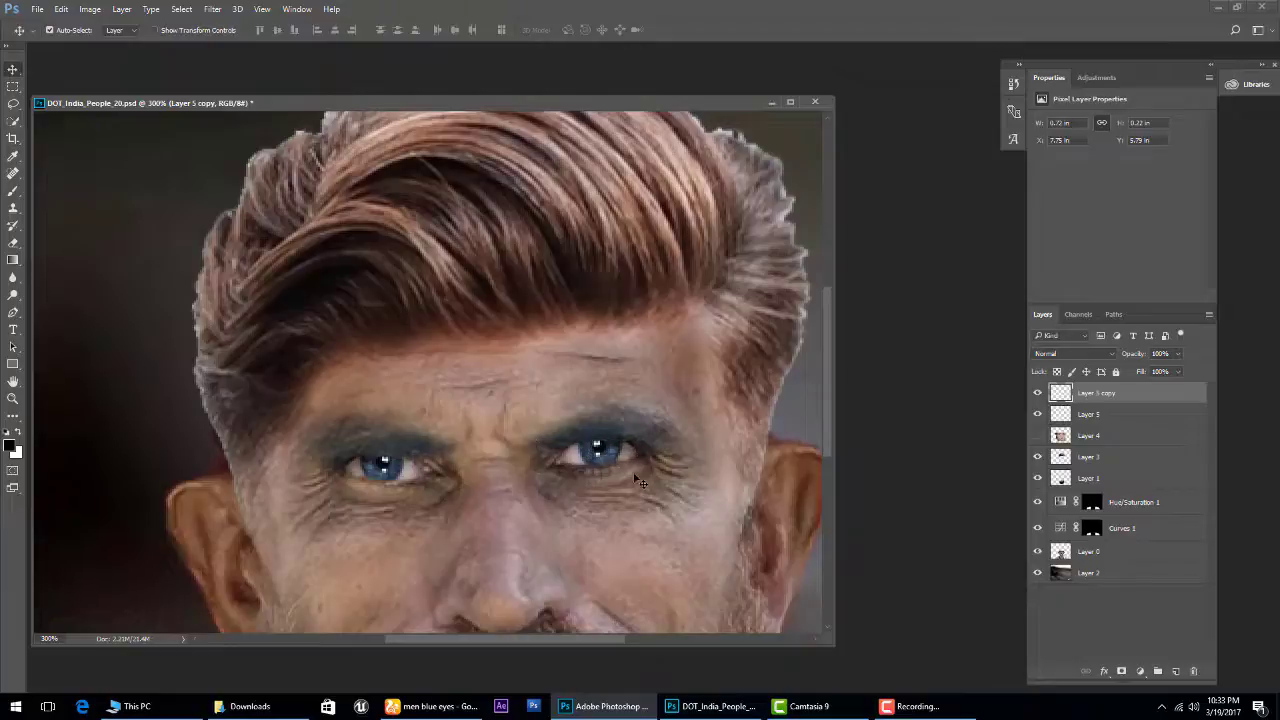
Select the blurred background layer and save the document.
{"action": "key", "text": "ctrl+minus"}
{"action": "key", "text": "ctrl+minus"}
{"action": "left_click", "coordinate": [632, 522]}
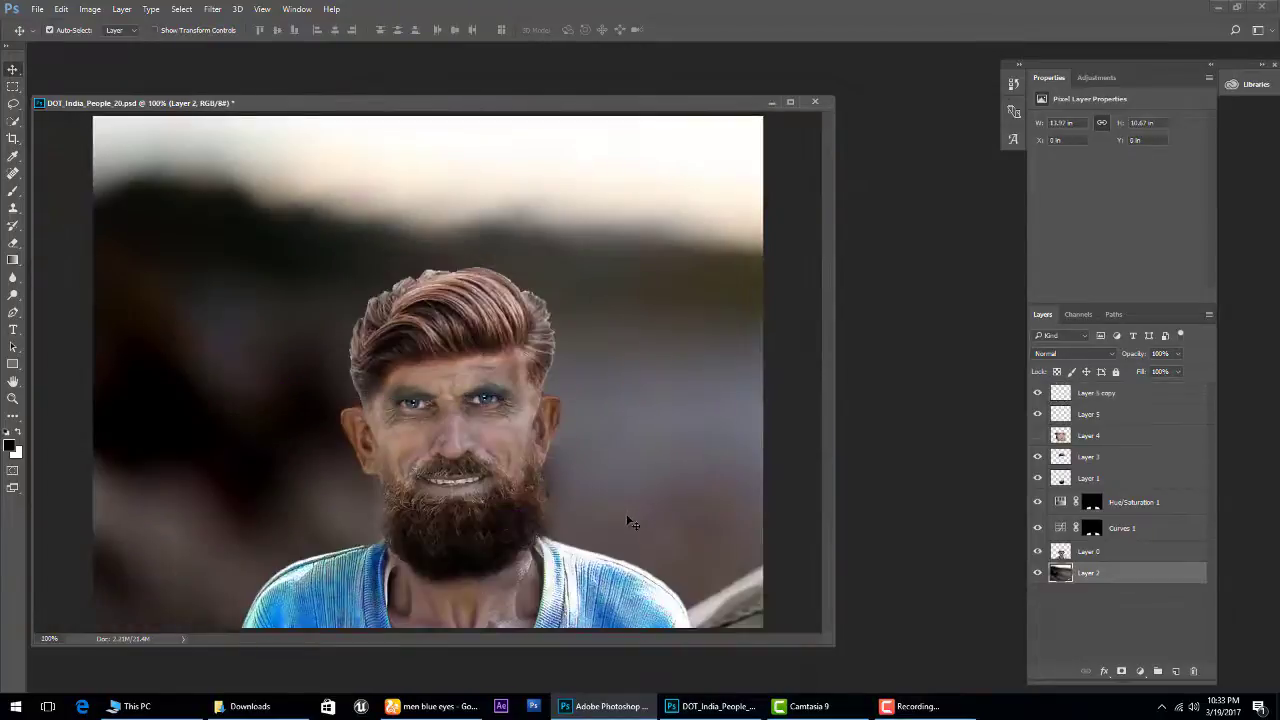
{"action": "key", "text": "ctrl+s"}
{"action": "left_click", "coordinate": [432, 706]}
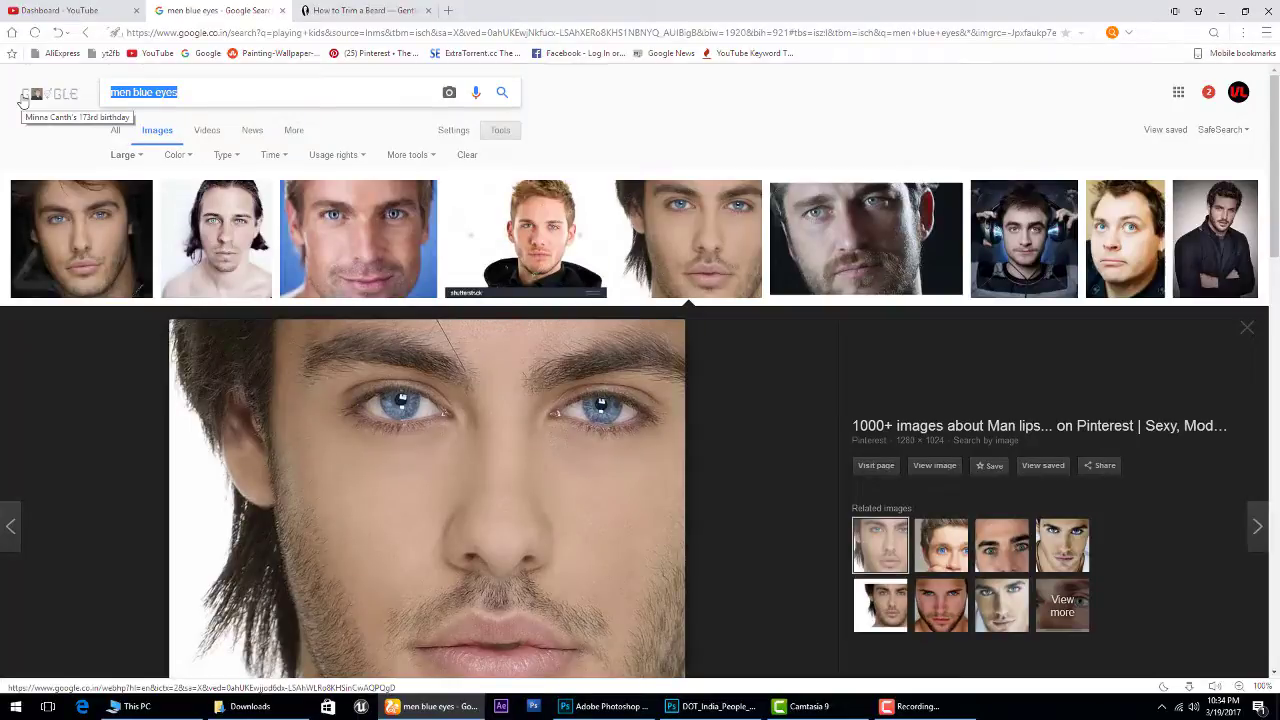
Search Google Images for 'rough background' and browse the results.
{"action": "type", "text": "rouch background"}
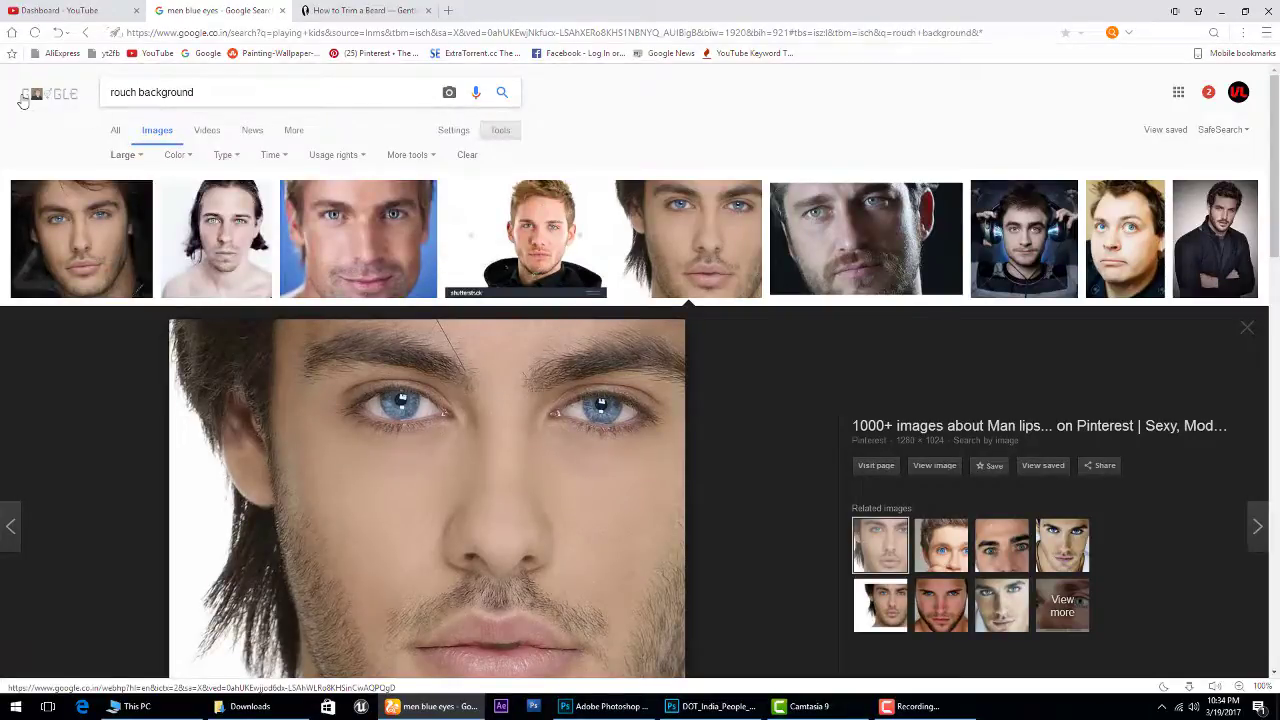
{"action": "key", "text": "Return"}
{"action": "left_click", "coordinate": [205, 190]}
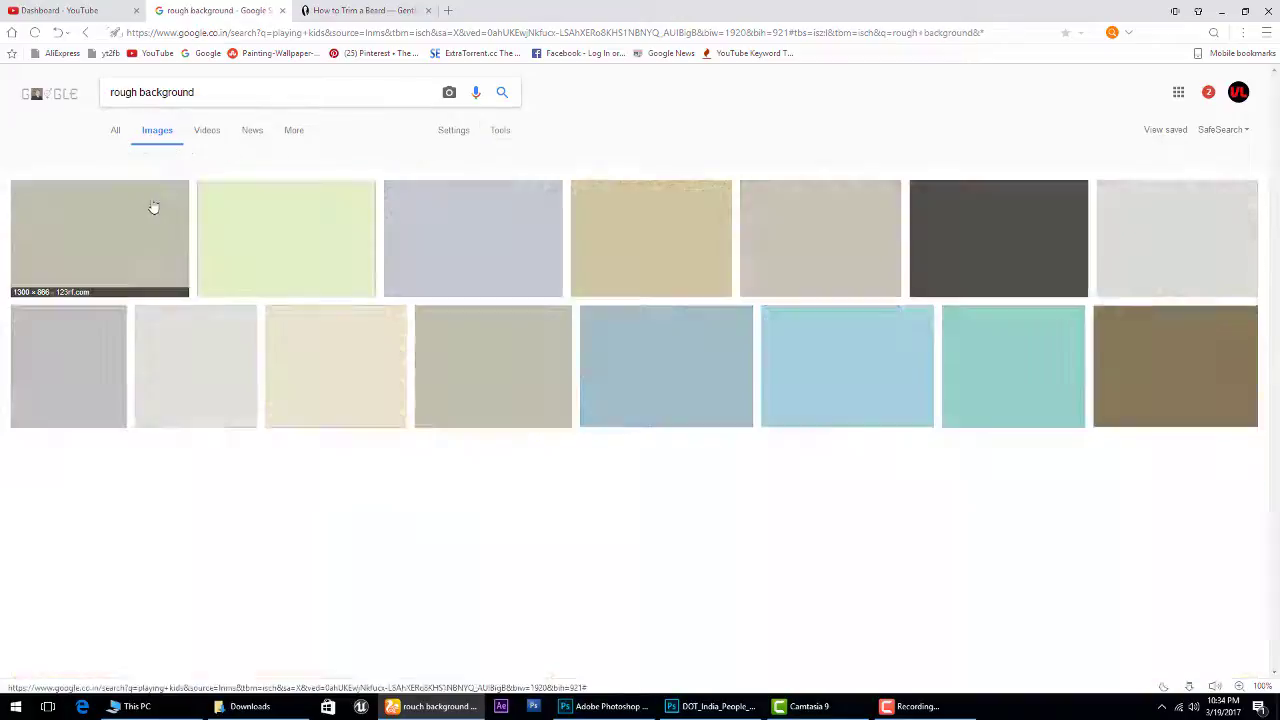
{"action": "scroll", "coordinate": [309, 314], "scroll_direction": "down", "scroll_amount": 3}
{"action": "scroll", "coordinate": [314, 306], "scroll_direction": "down", "scroll_amount": 1}
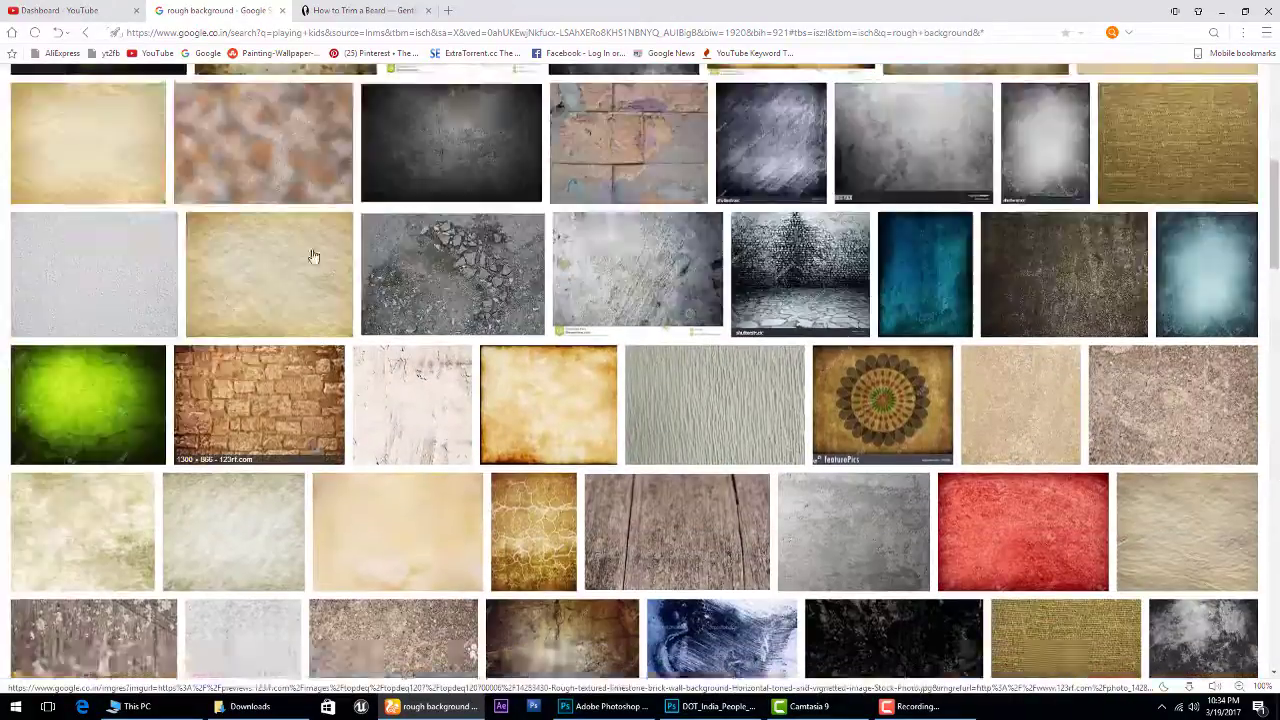
{"action": "scroll", "coordinate": [314, 257], "scroll_direction": "up", "scroll_amount": 5}
Replace the search with 'army man photo' and browse the results.
{"action": "left_click_drag", "start_coordinate": [212, 86], "coordinate": [38, 92]}
{"action": "type", "text": "army man"}
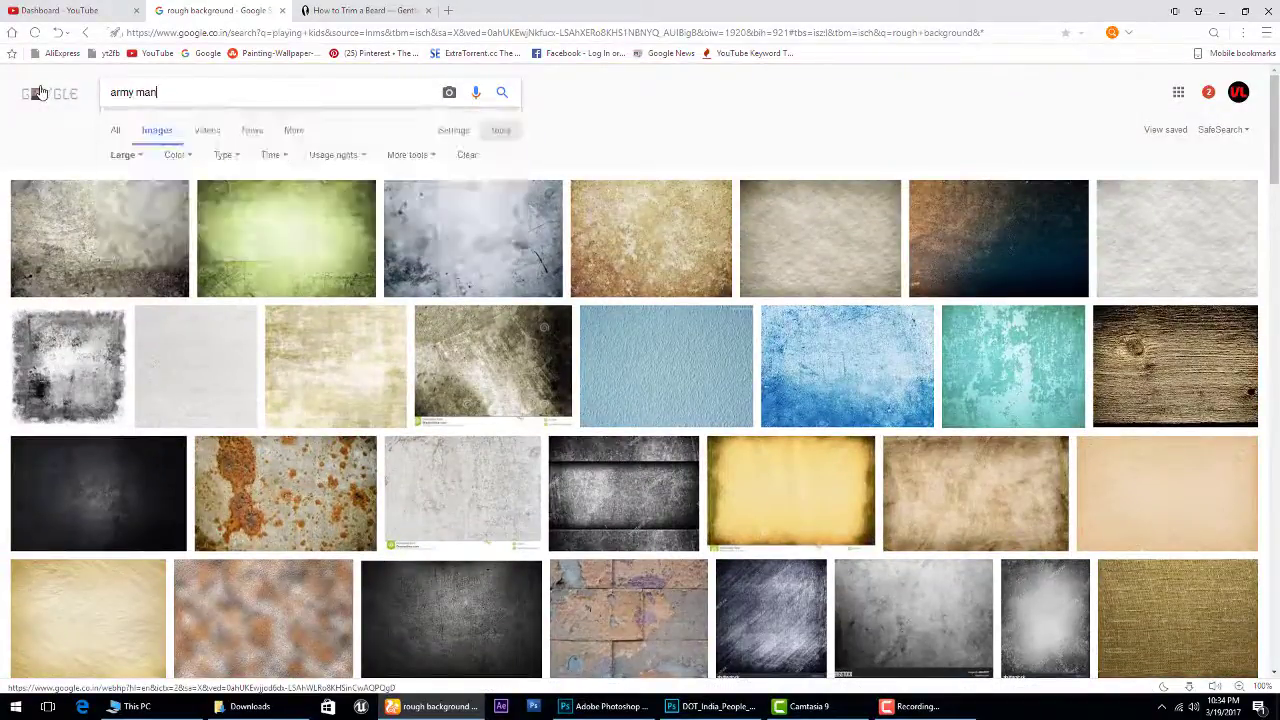
{"action": "type", "text": " photo"}
{"action": "key", "text": "Return"}
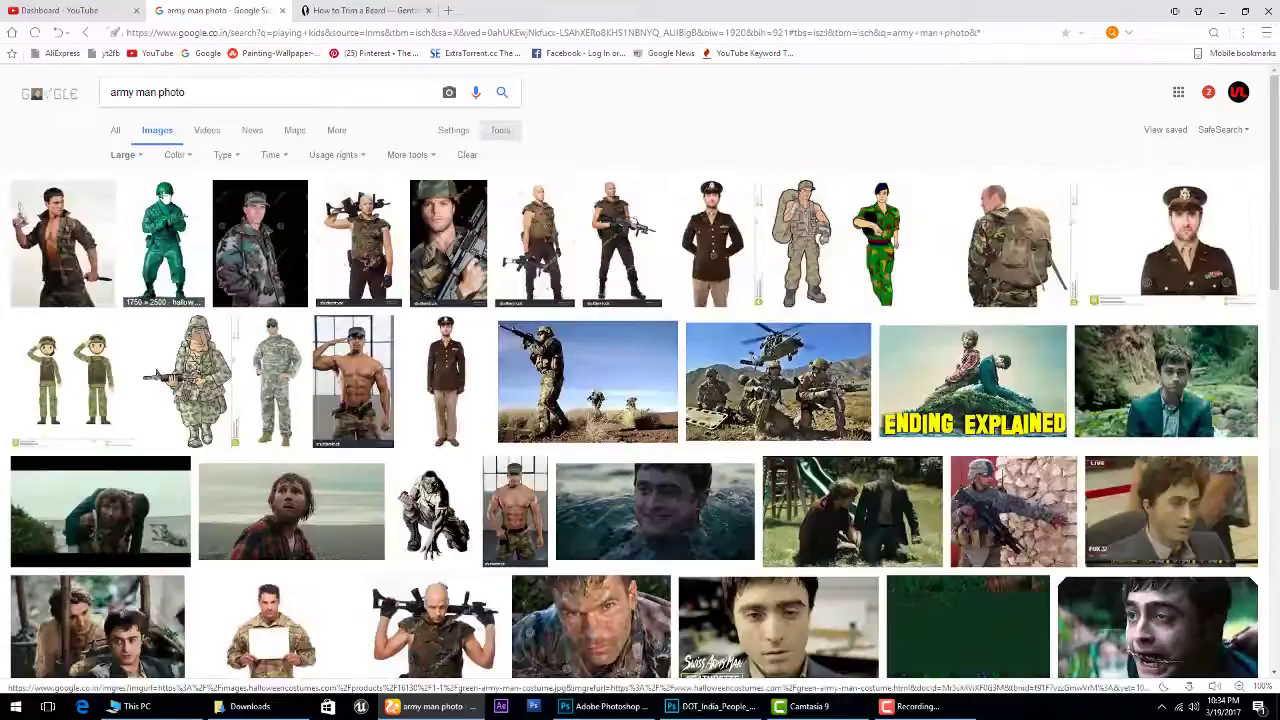
{"action": "scroll", "coordinate": [210, 185], "scroll_direction": "down", "scroll_amount": 1}
{"action": "scroll", "coordinate": [230, 172], "scroll_direction": "up", "scroll_amount": 1}
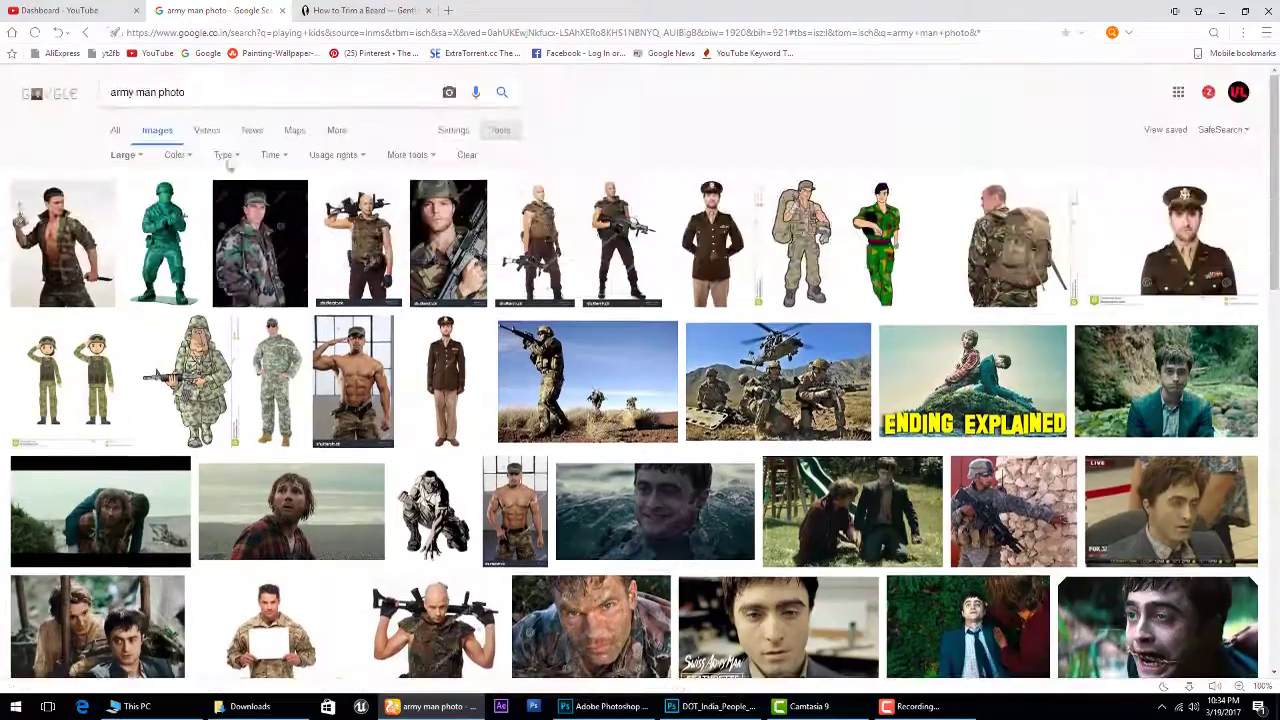
Search for 'photography potrait' and copy the first woman portrait image.
{"action": "left_click_drag", "start_coordinate": [200, 92], "coordinate": [36, 93]}
{"action": "type", "text": "phot"}
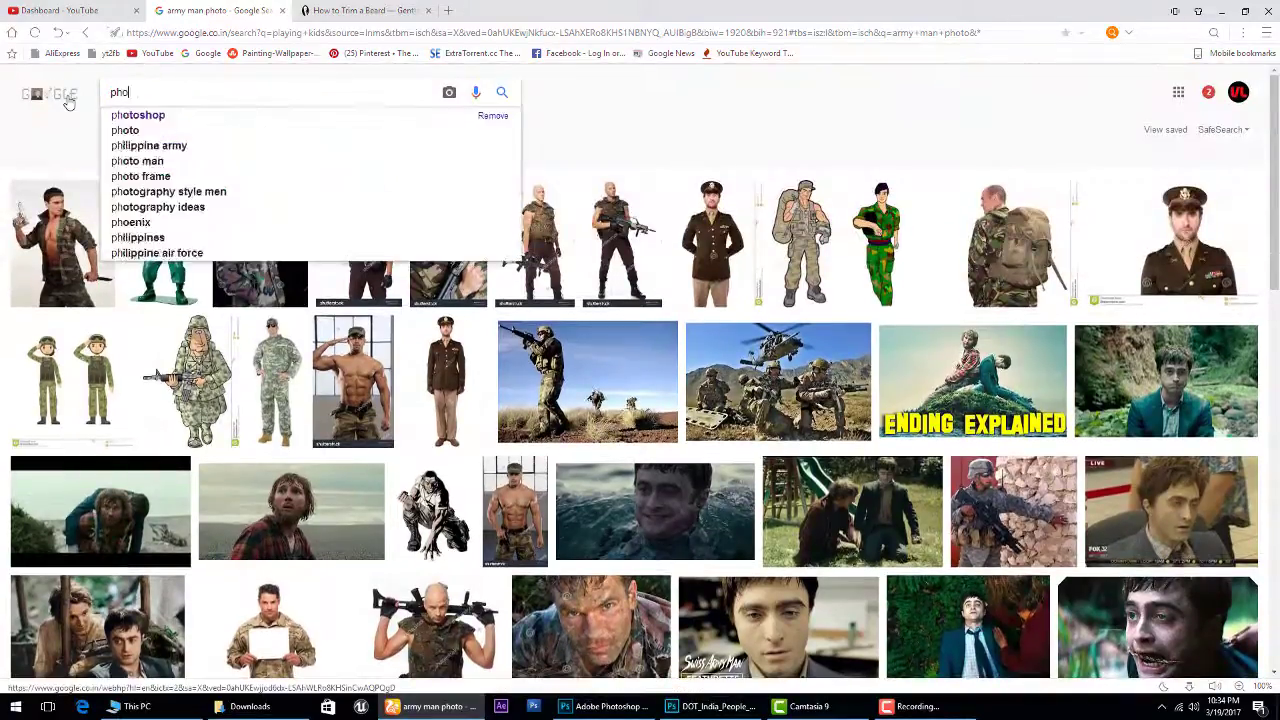
{"action": "type", "text": "ography log"}
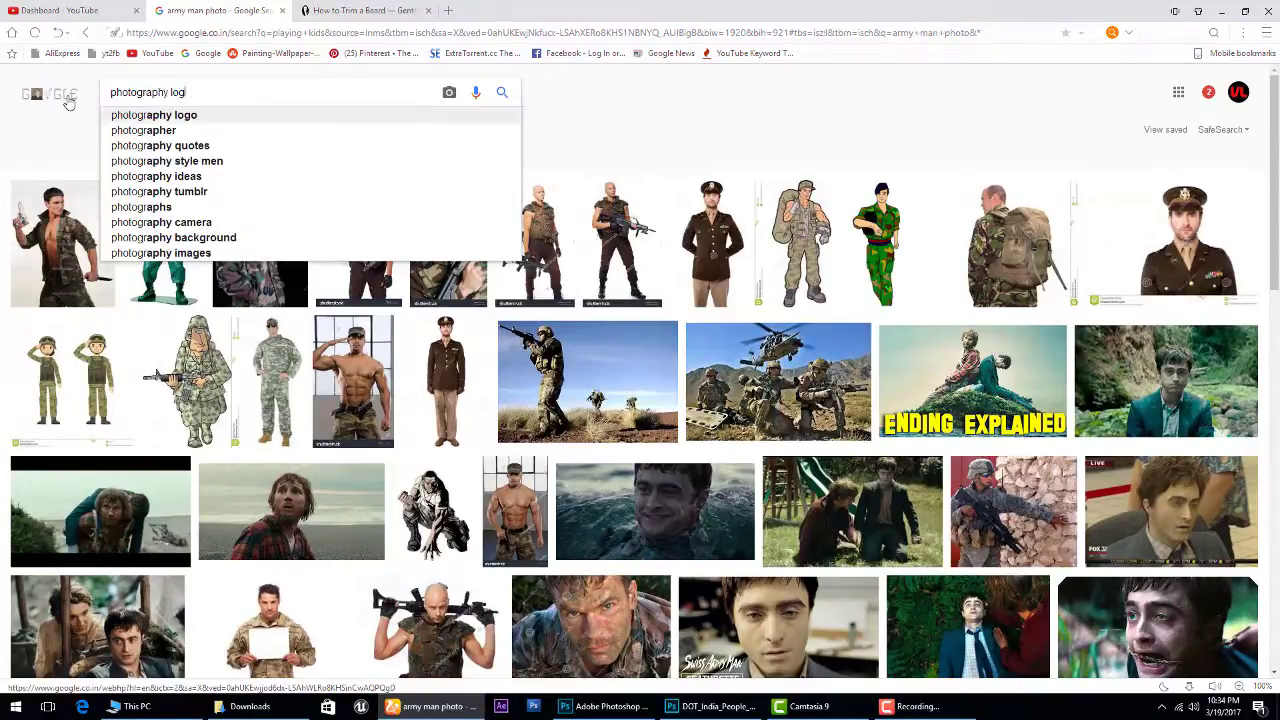
{"action": "key", "text": "BackSpace"}
{"action": "key", "text": "BackSpace"}
{"action": "key", "text": "BackSpace"}
{"action": "type", "text": "p"}
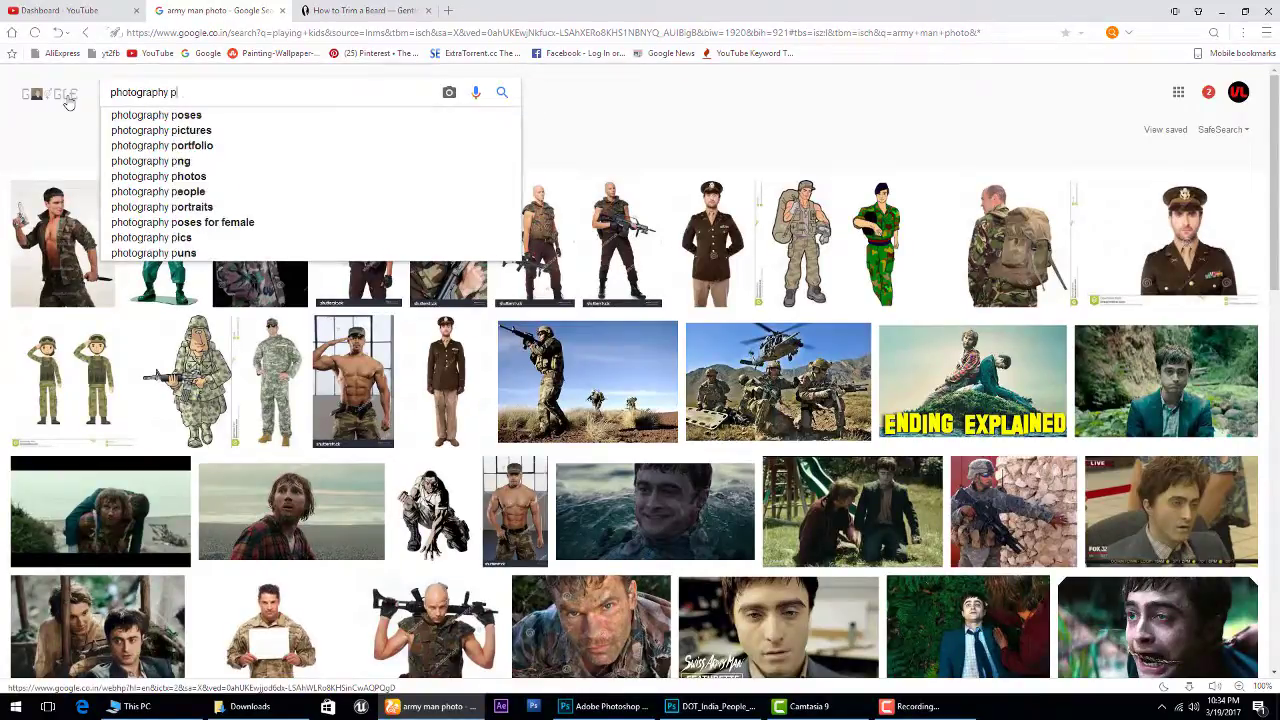
{"action": "type", "text": "otrait"}
{"action": "key", "text": "Return"}
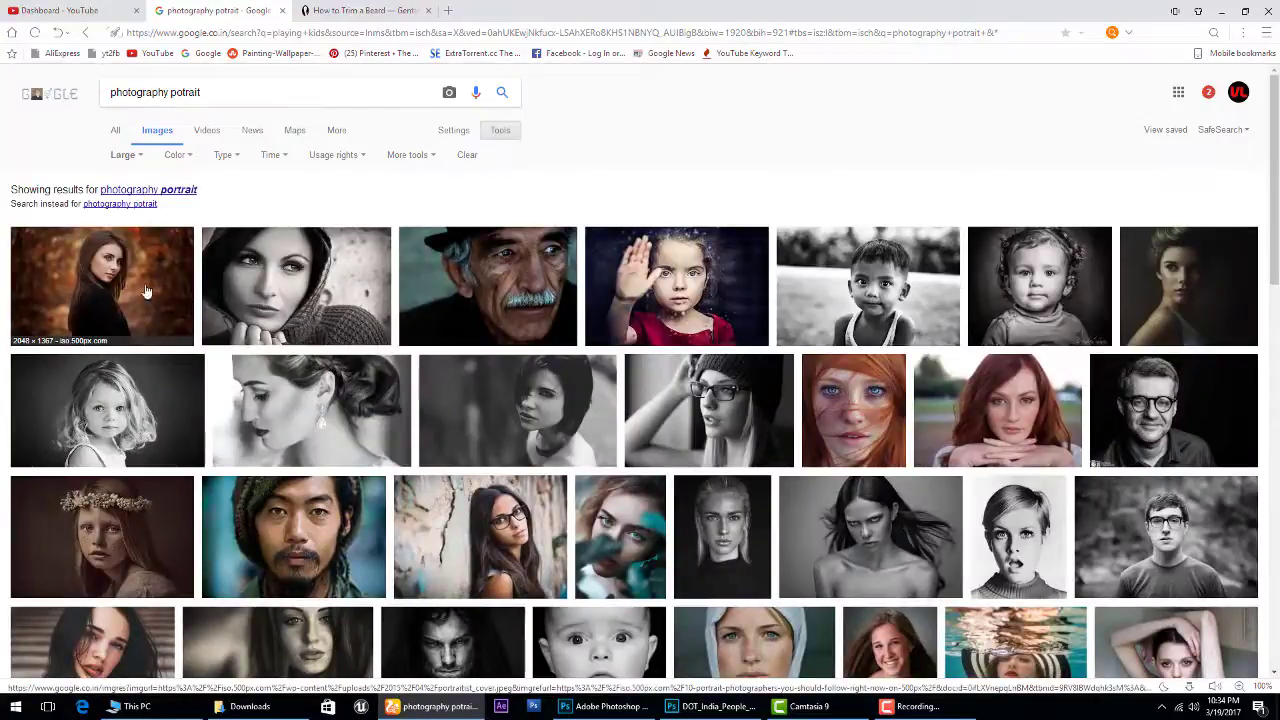
{"action": "left_click", "coordinate": [146, 291]}
{"action": "right_click", "coordinate": [570, 320]}
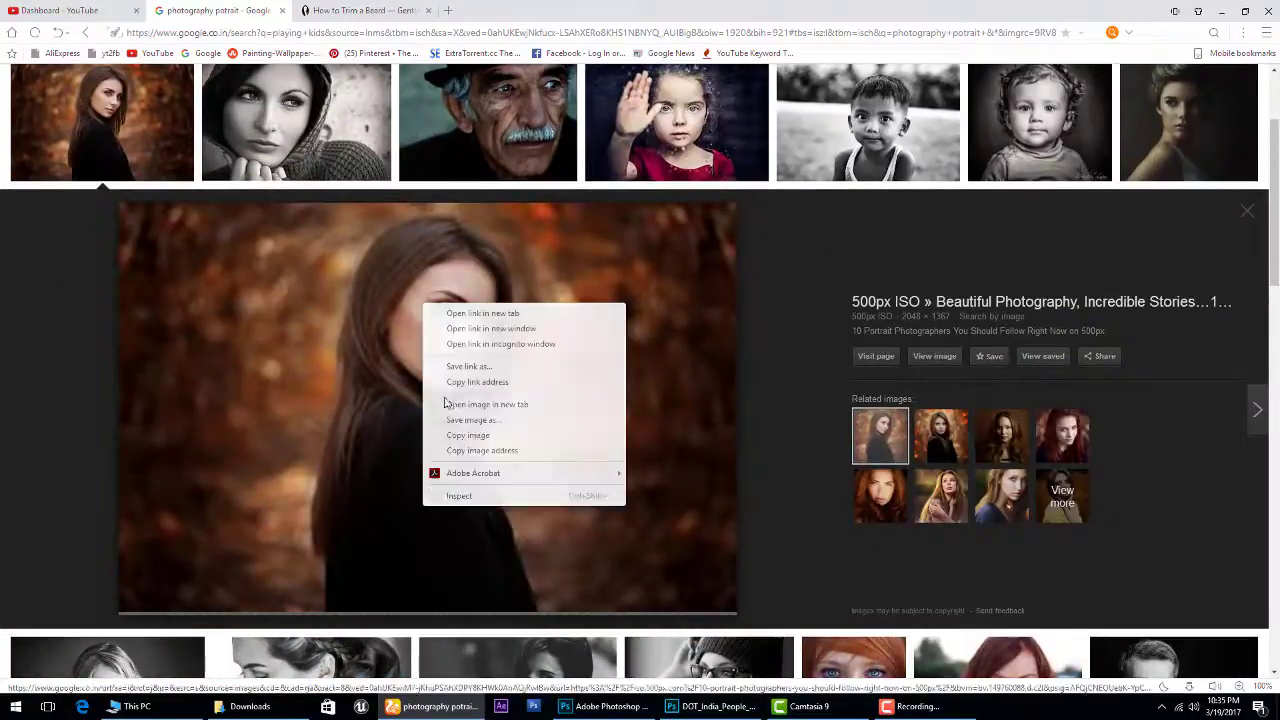
{"action": "left_click", "coordinate": [445, 434]}
{"action": "left_click", "coordinate": [605, 706]}
Paste the woman portrait as a new layer and scale it down behind the man.
{"action": "key", "text": "ctrl+v"}
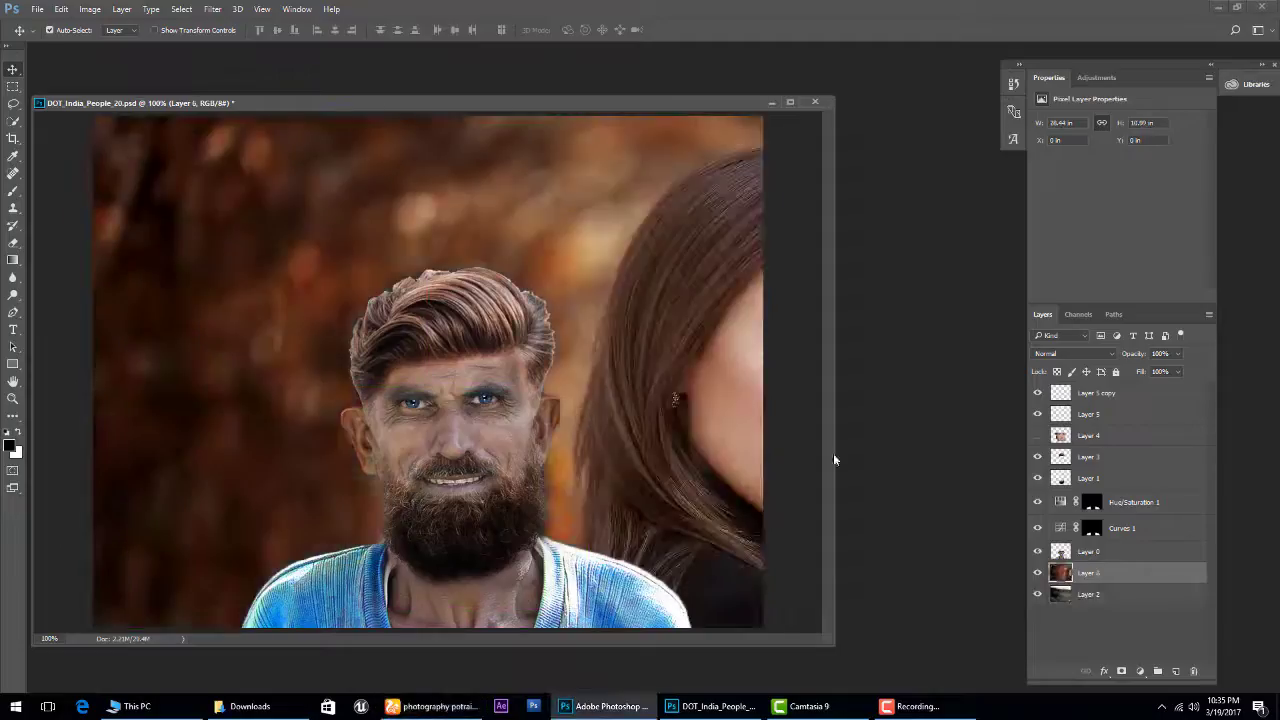
{"action": "key", "text": "ctrl+t"}
{"action": "left_click_drag", "start_coordinate": [93, 116], "coordinate": [375, 305]}
{"action": "left_click_drag", "start_coordinate": [678, 408], "coordinate": [358, 332]}
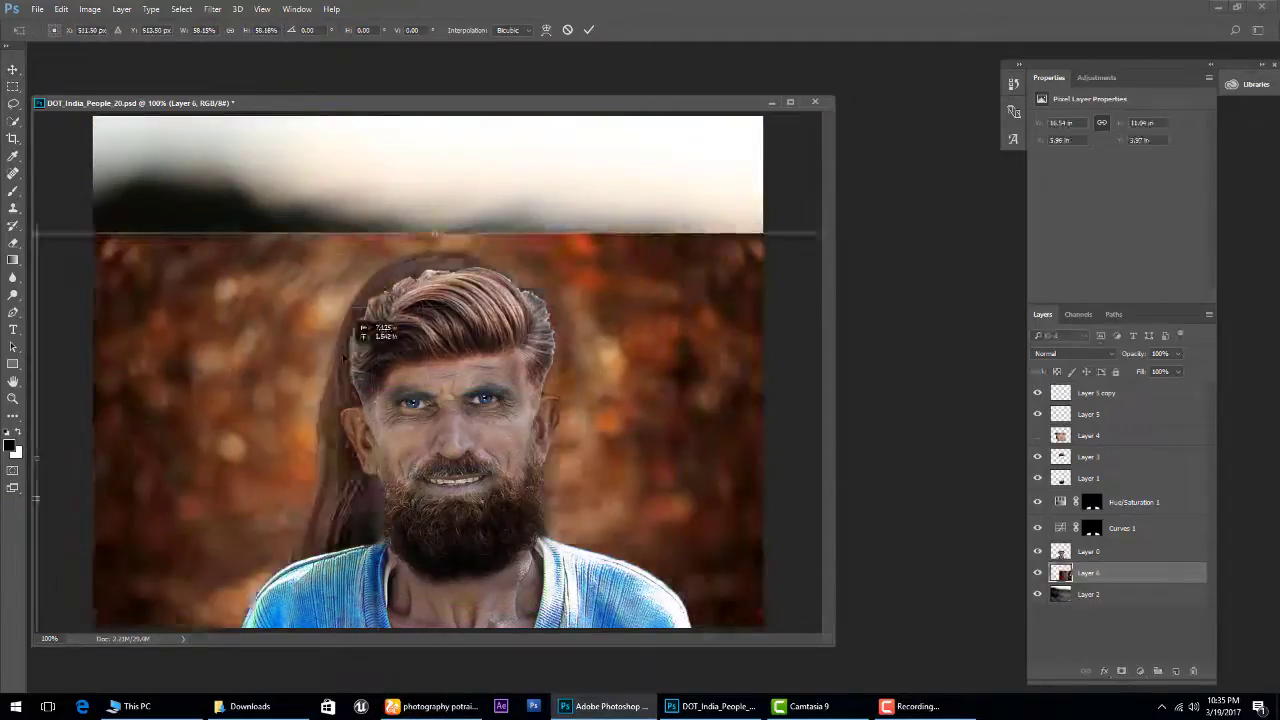
{"action": "left_click_drag", "start_coordinate": [441, 232], "coordinate": [437, 120]}
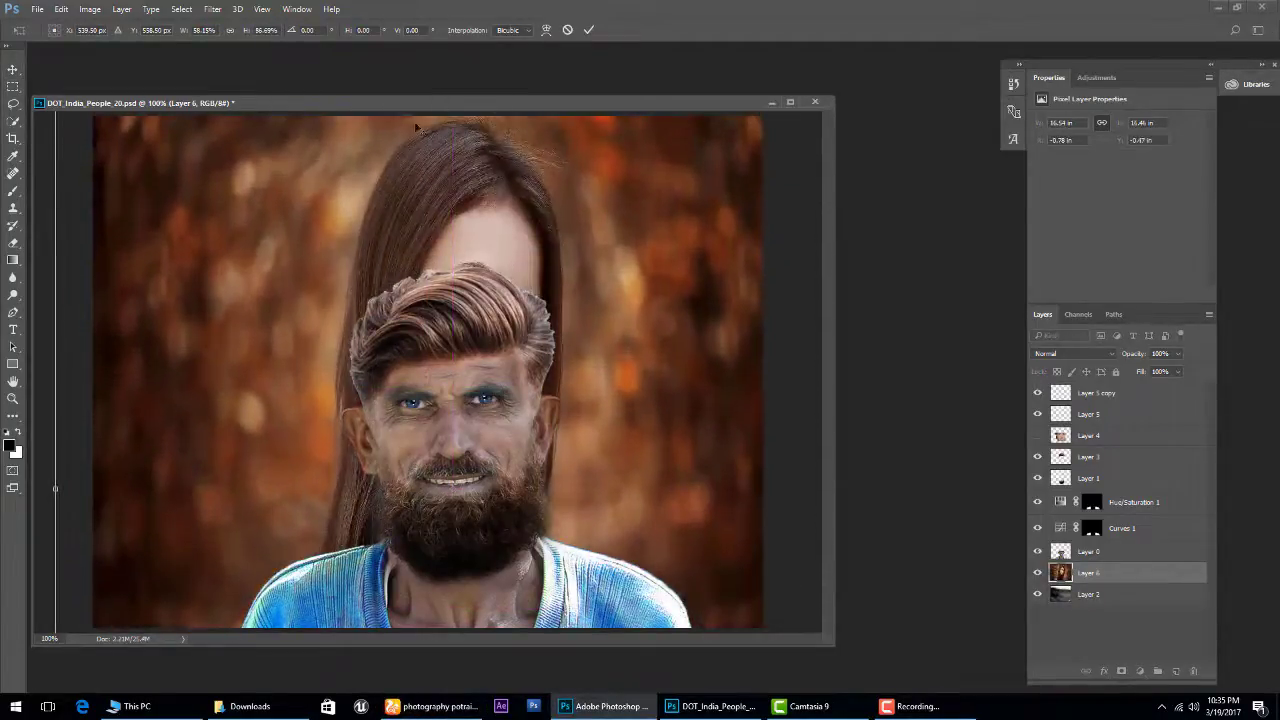
{"action": "key", "text": "ctrl+z"}
Refine the portrait's size and position to fill the frame, then leave the layer hidden.
{"action": "key", "text": "ctrl+minus"}
{"action": "left_click_drag", "start_coordinate": [272, 352], "coordinate": [272, 300]}
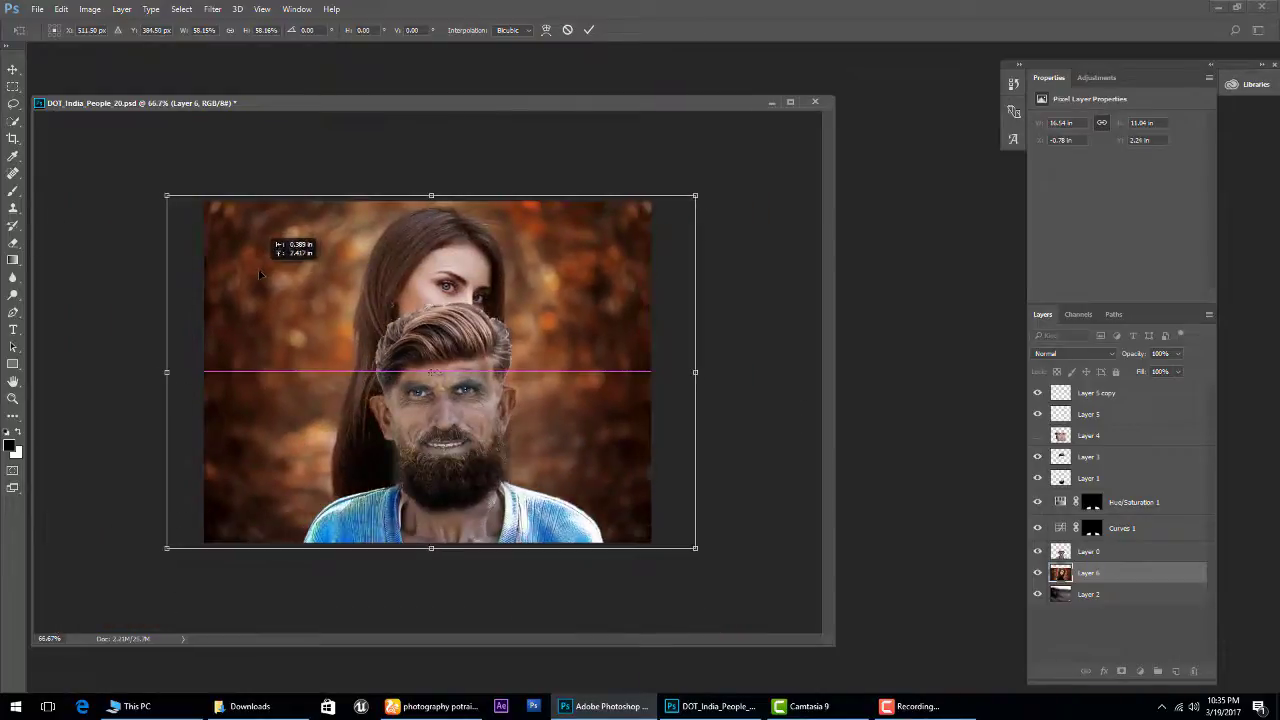
{"action": "left_click_drag", "start_coordinate": [179, 221], "coordinate": [146, 197]}
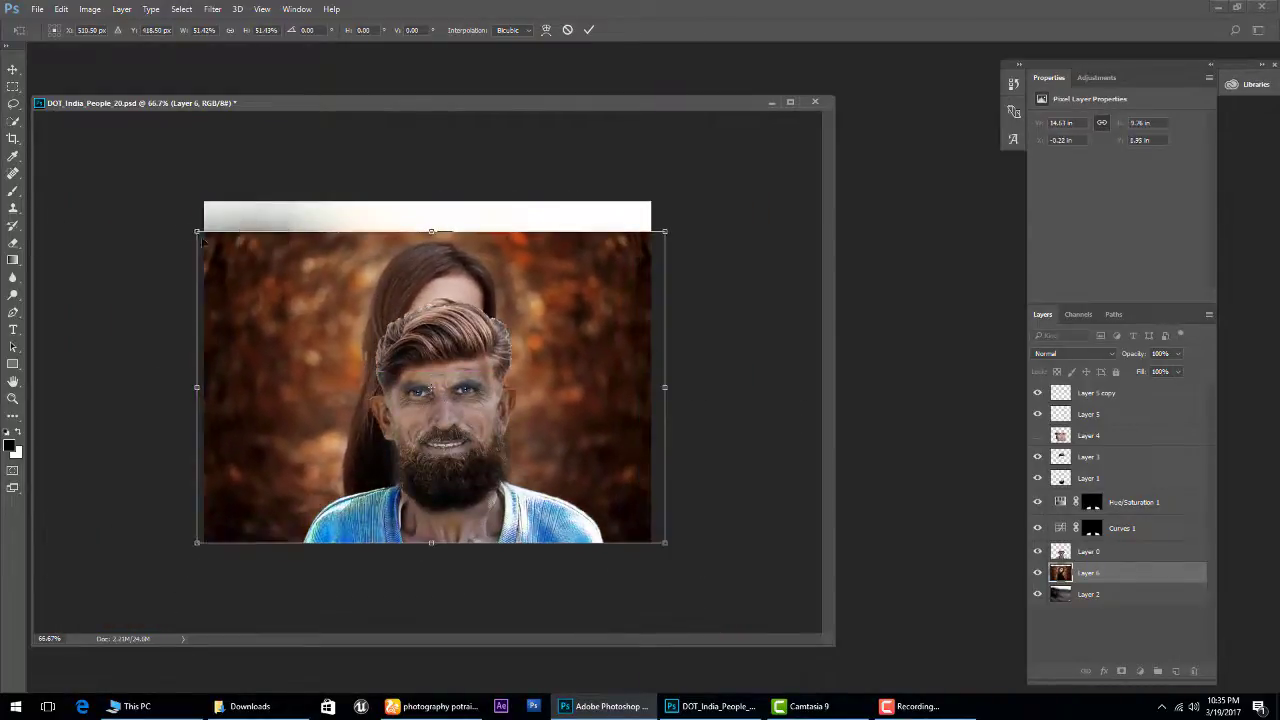
{"action": "left_click_drag", "start_coordinate": [243, 271], "coordinate": [243, 257]}
{"action": "key", "text": "Return"}
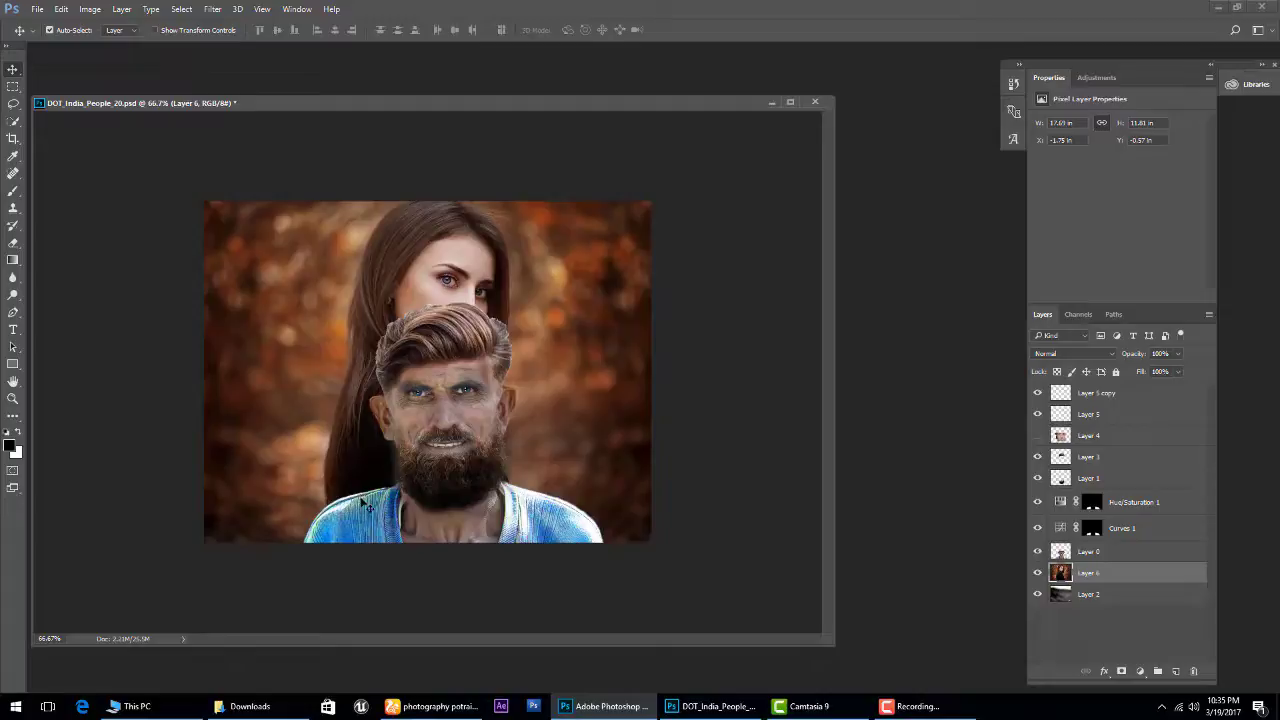
{"action": "left_click", "coordinate": [1037, 572]}
{"action": "left_click", "coordinate": [1037, 572]}
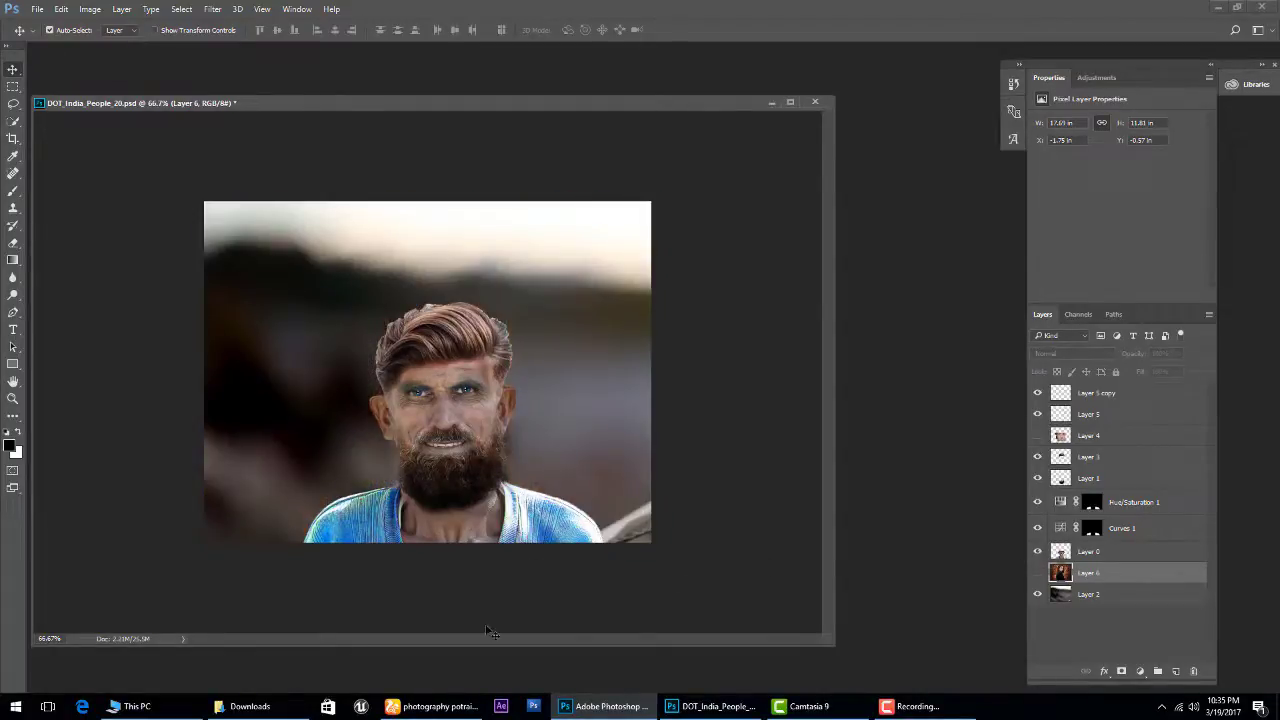
Search Google Images for 'bokeh' and copy the peach bokeh picture.
{"action": "left_click", "coordinate": [397, 706]}
{"action": "type", "text": "keh"}
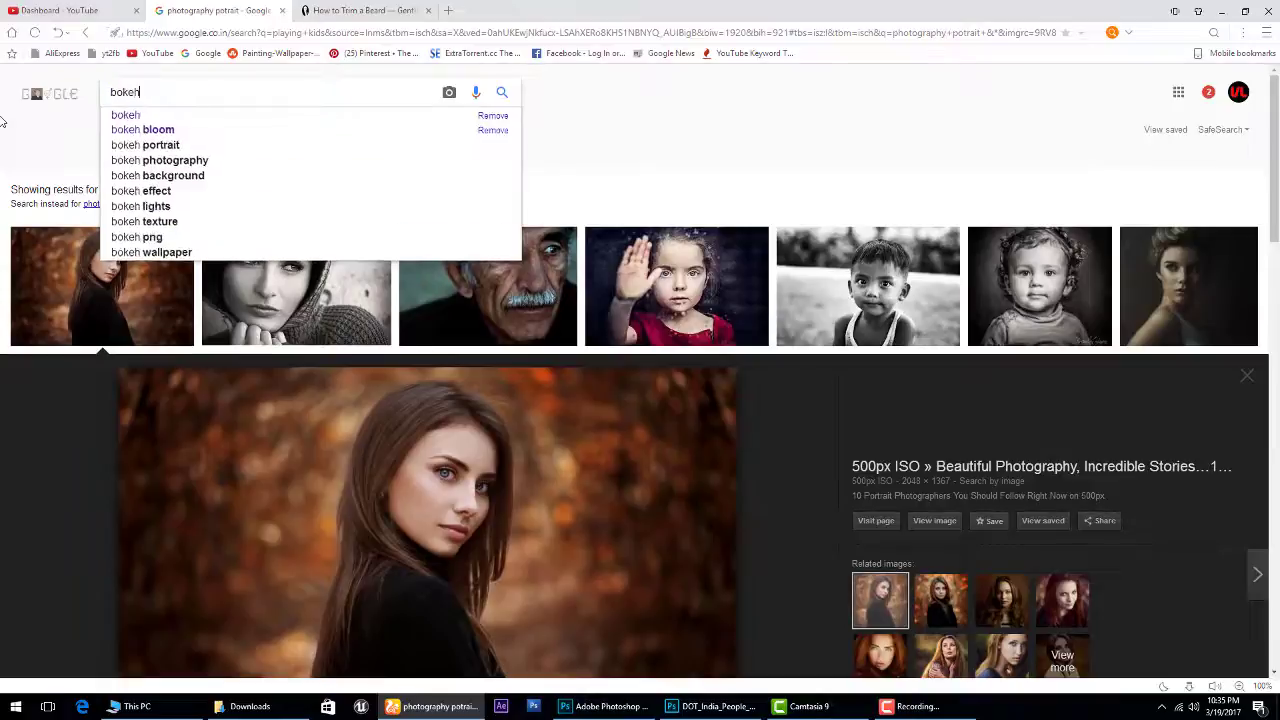
{"action": "key", "text": "Return"}
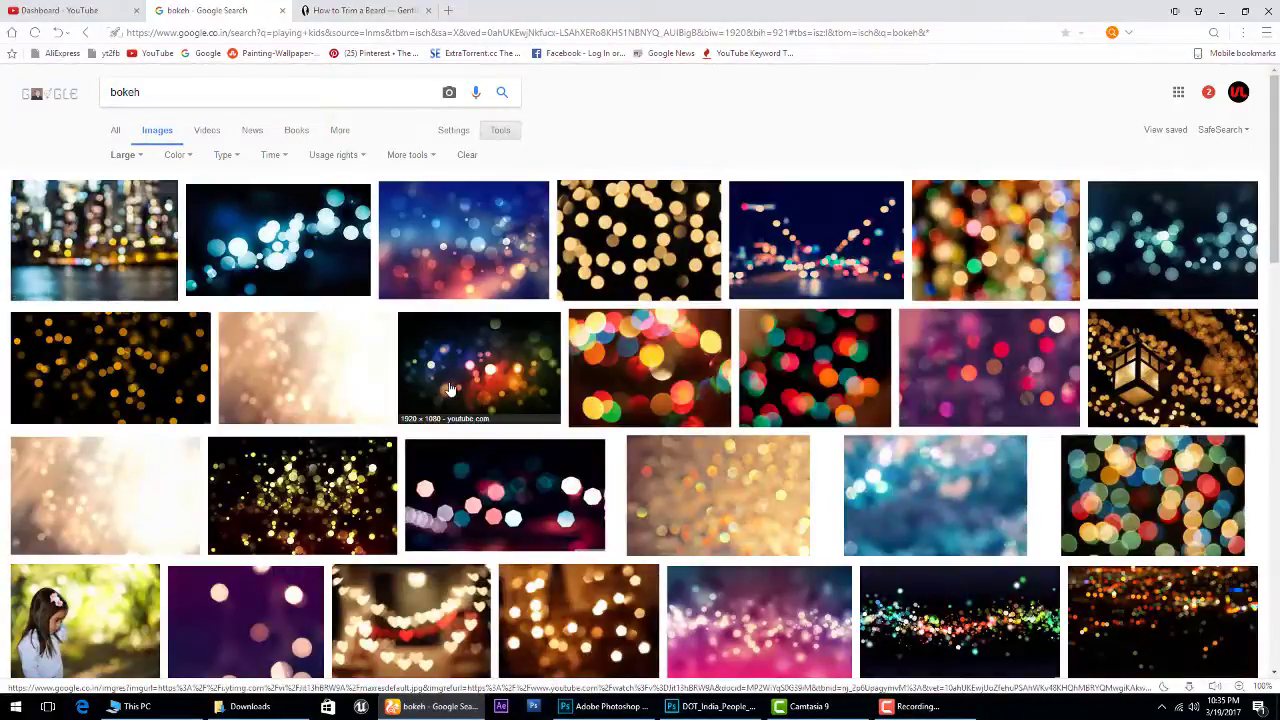
{"action": "left_click", "coordinate": [329, 348]}
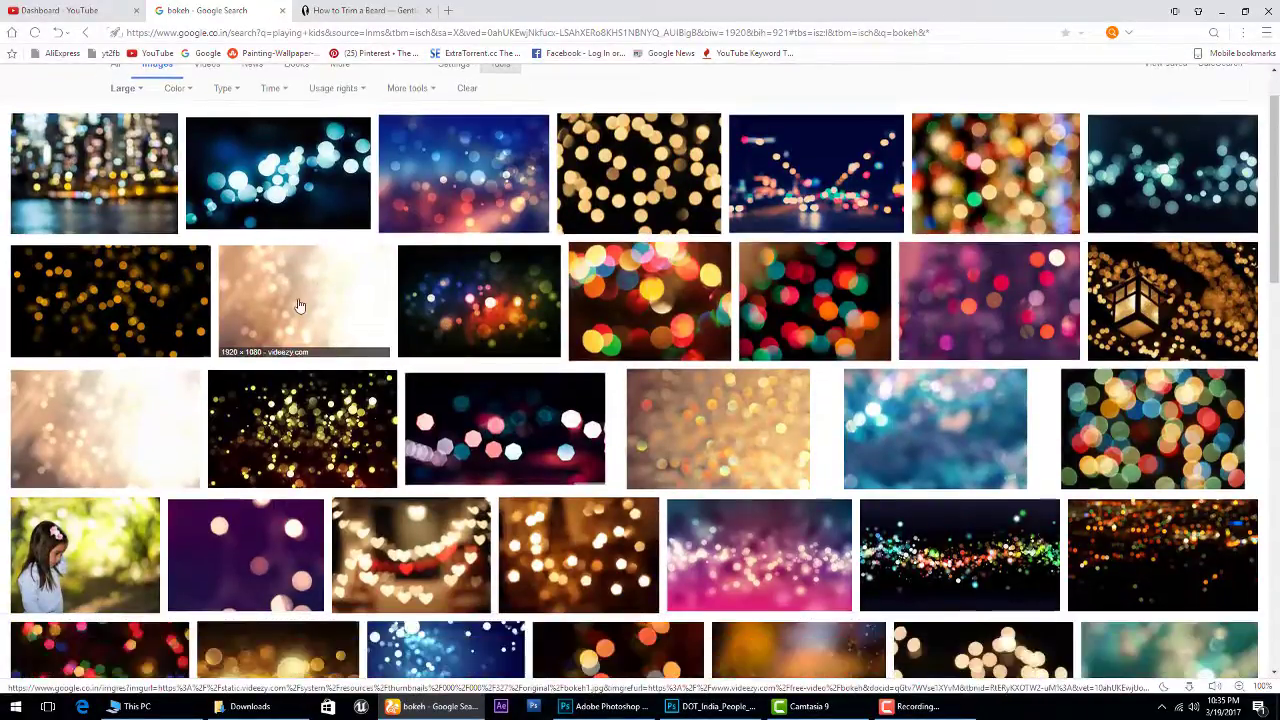
{"action": "right_click", "coordinate": [451, 368]}
{"action": "left_click", "coordinate": [490, 502]}
{"action": "key", "text": "alt+Tab"}
Paste the peach bokeh image into Photoshop as a new layer and resize it.
{"action": "left_click_drag", "start_coordinate": [443, 450], "coordinate": [445, 451]}
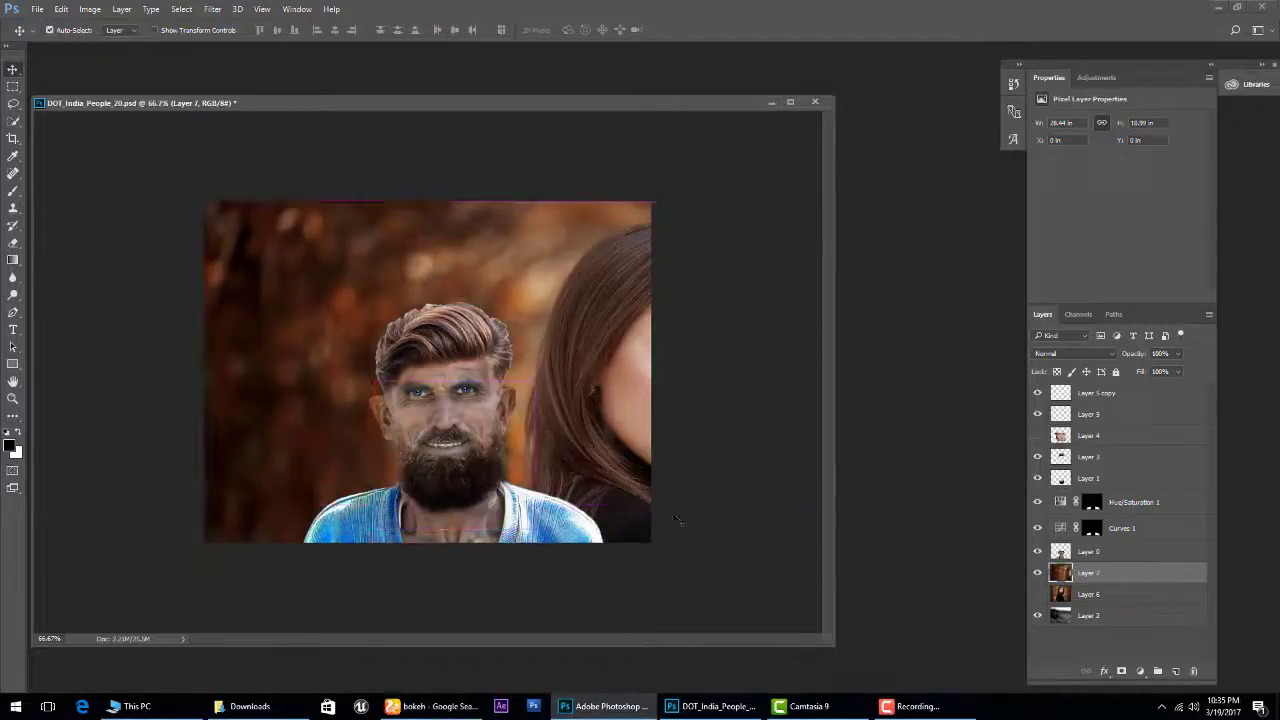
{"action": "left_click", "coordinate": [1089, 399]}
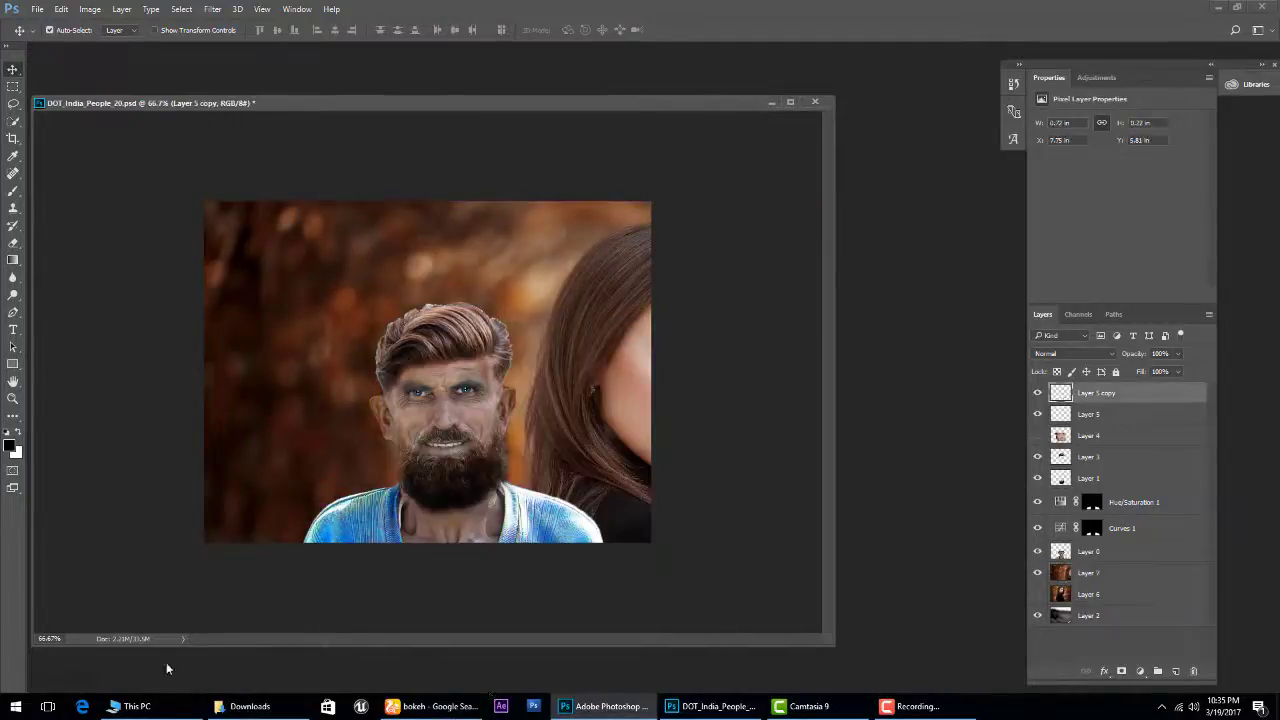
{"action": "left_click", "coordinate": [400, 706]}
{"action": "left_click", "coordinate": [440, 437]}
{"action": "key", "text": "alt+Tab"}
{"action": "key", "text": "ctrl+v"}
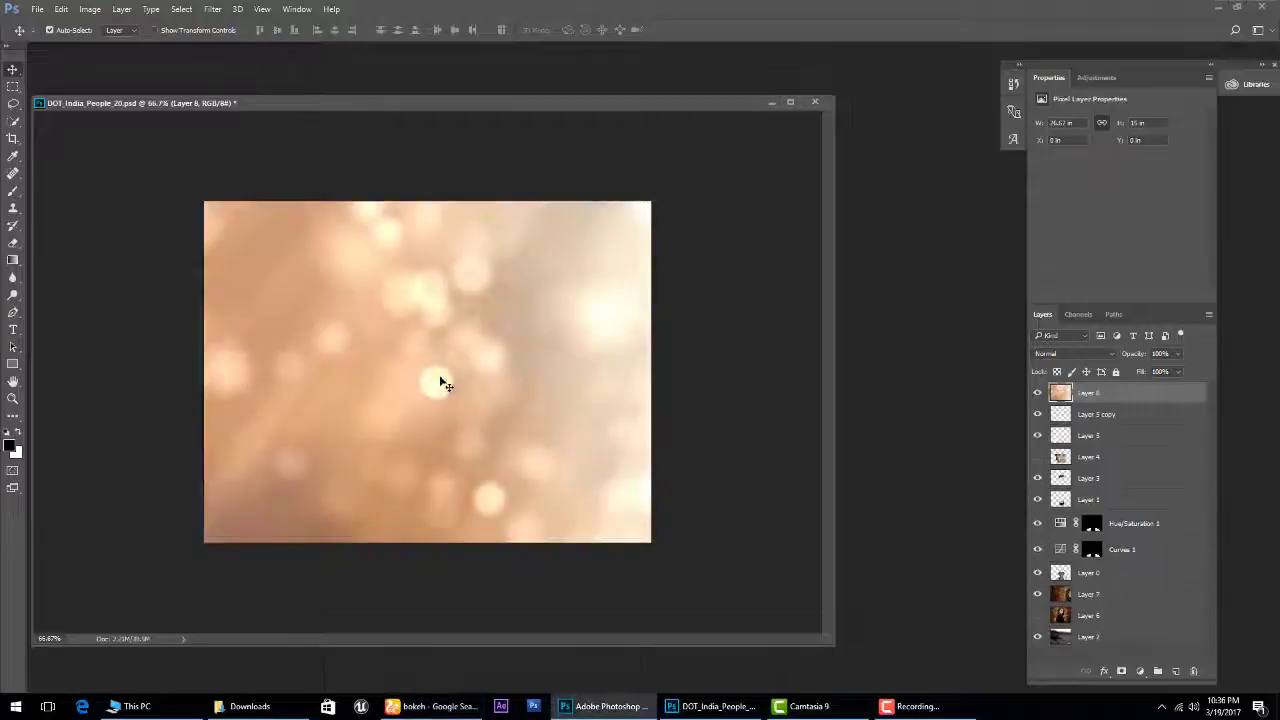
{"action": "key", "text": "ctrl+t"}
{"action": "left_click_drag", "start_coordinate": [214, 207], "coordinate": [205, 246]}
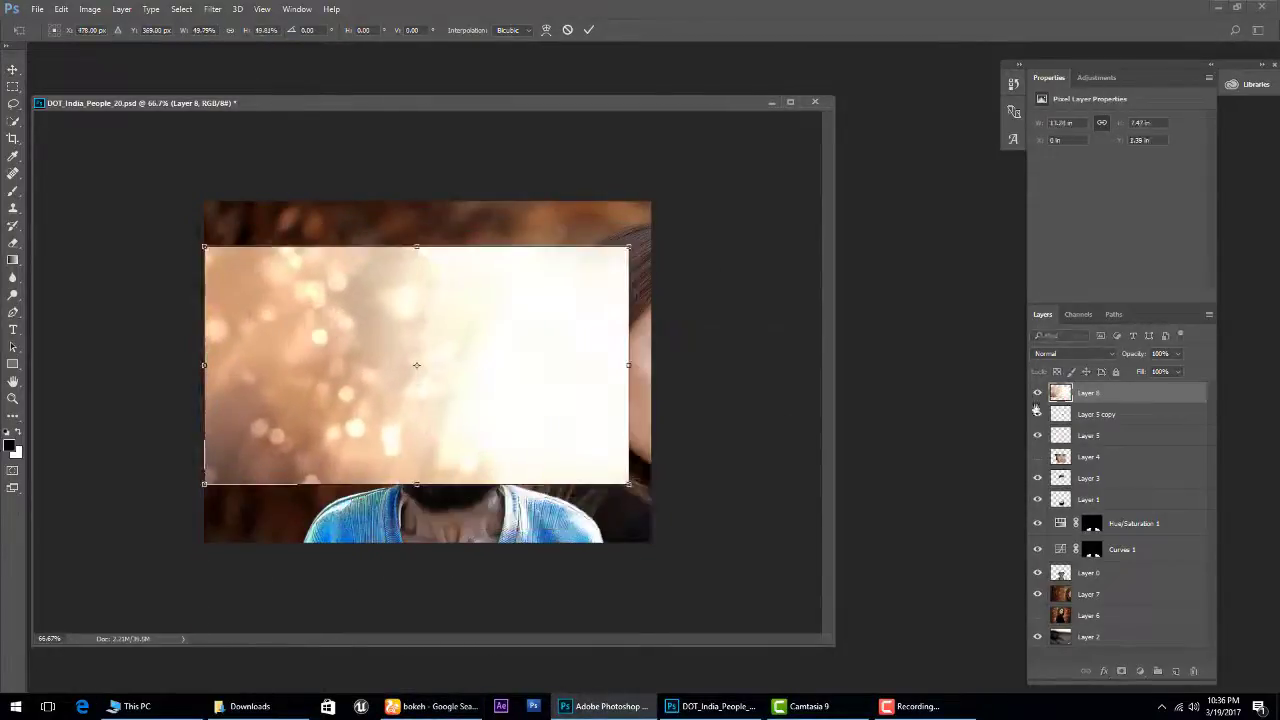
{"action": "key", "text": "Return"}
Set the bokeh layer to Screen and enlarge it to cover the whole canvas.
{"action": "left_click", "coordinate": [1070, 353]}
{"action": "left_click", "coordinate": [1045, 445]}
{"action": "left_click_drag", "start_coordinate": [469, 371], "coordinate": [467, 428]}
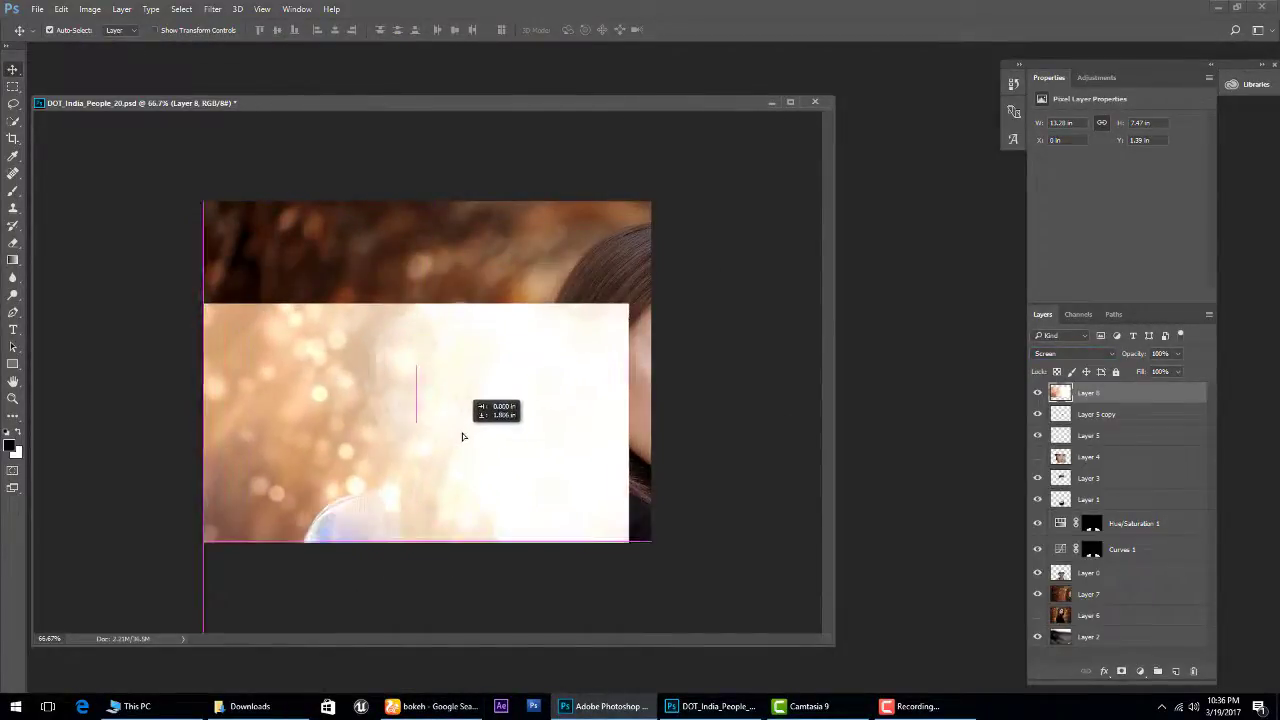
{"action": "key", "text": "ctrl+t"}
{"action": "left_click_drag", "start_coordinate": [628, 311], "coordinate": [822, 147]}
{"action": "left_click_drag", "start_coordinate": [520, 260], "coordinate": [589, 347]}
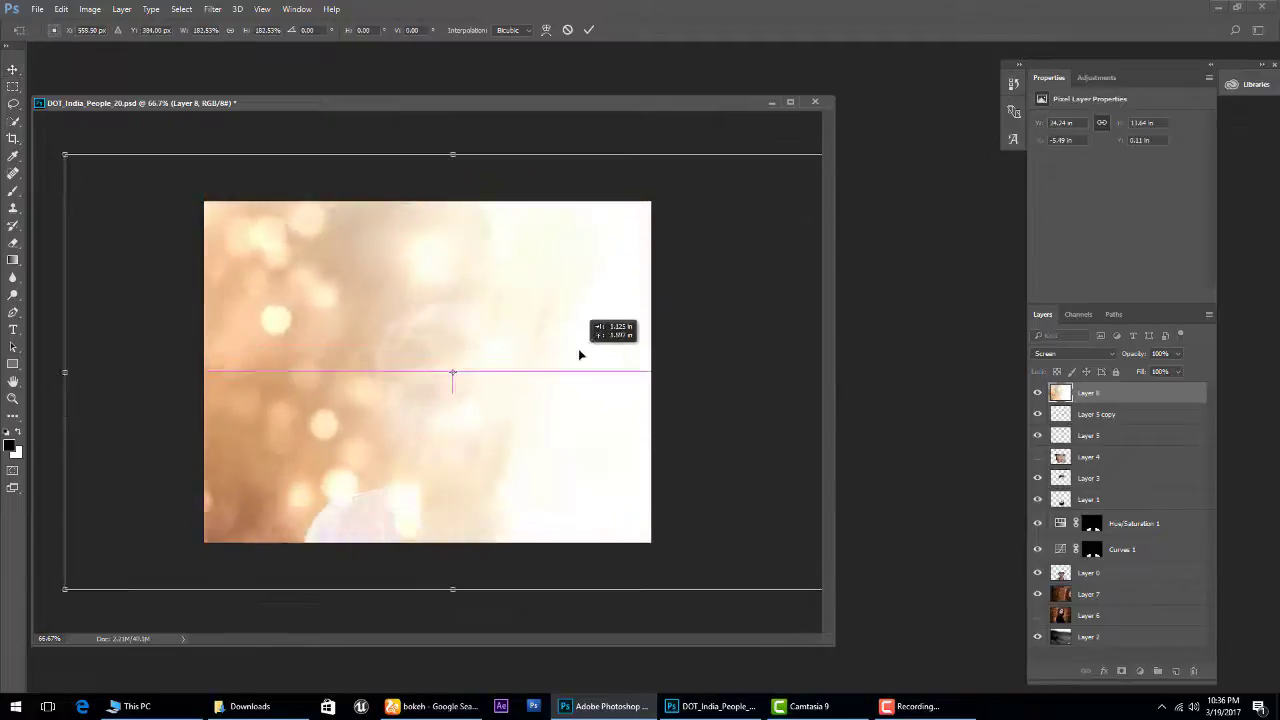
{"action": "key", "text": "Return"}
Try other blend modes such as Soft Light on the bokeh layer, then hide it.
{"action": "left_click", "coordinate": [1083, 348]}
{"action": "scroll", "coordinate": [1083, 348], "scroll_direction": "down", "scroll_amount": 3}
{"action": "scroll", "coordinate": [1083, 348], "scroll_direction": "down", "scroll_amount": 1}
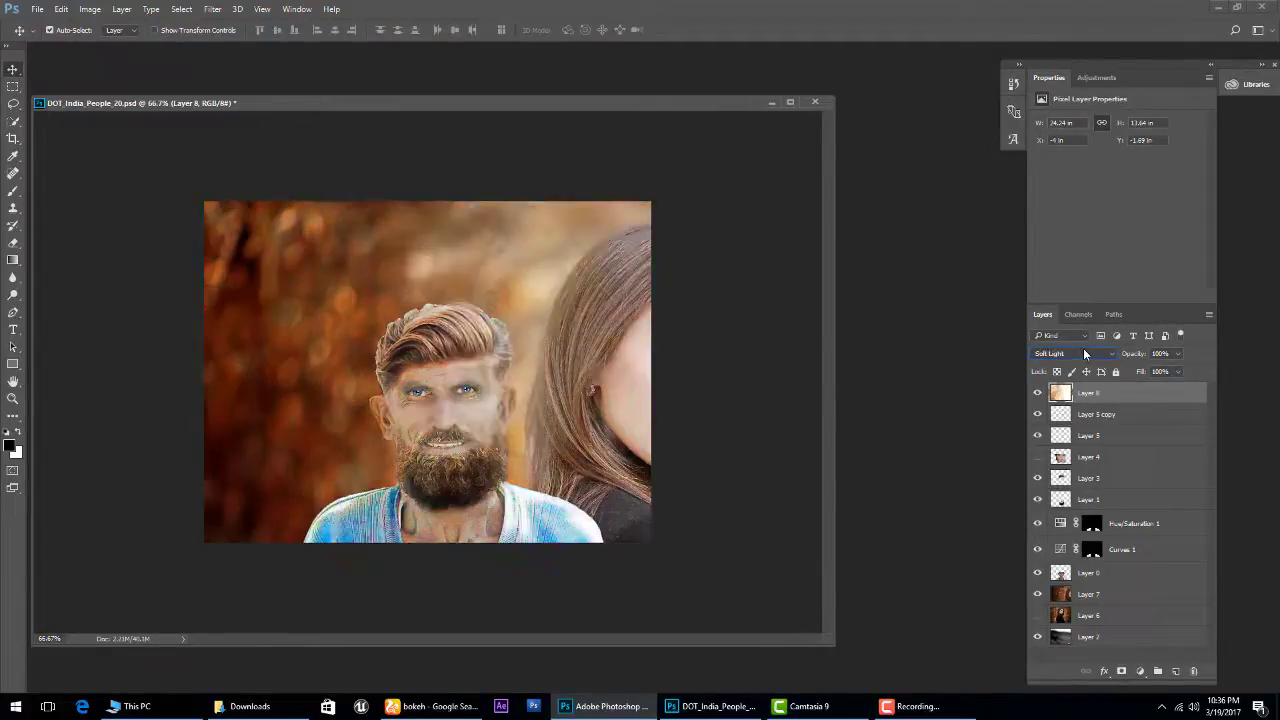
{"action": "scroll", "coordinate": [1083, 348], "scroll_direction": "down", "scroll_amount": 1}
{"action": "scroll", "coordinate": [1085, 353], "scroll_direction": "down", "scroll_amount": 1}
{"action": "scroll", "coordinate": [1085, 353], "scroll_direction": "down", "scroll_amount": 2}
{"action": "scroll", "coordinate": [1085, 353], "scroll_direction": "down", "scroll_amount": 3}
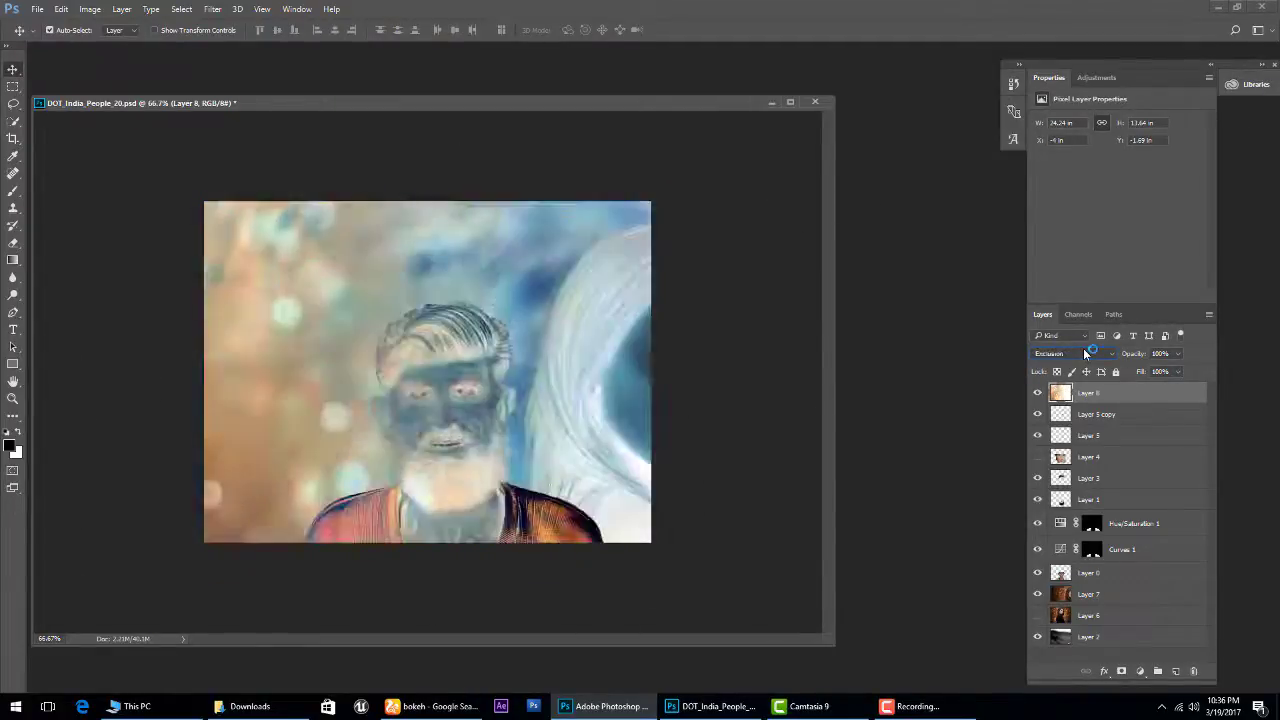
{"action": "scroll", "coordinate": [1083, 356], "scroll_direction": "down", "scroll_amount": 1}
{"action": "left_click", "coordinate": [1037, 392]}
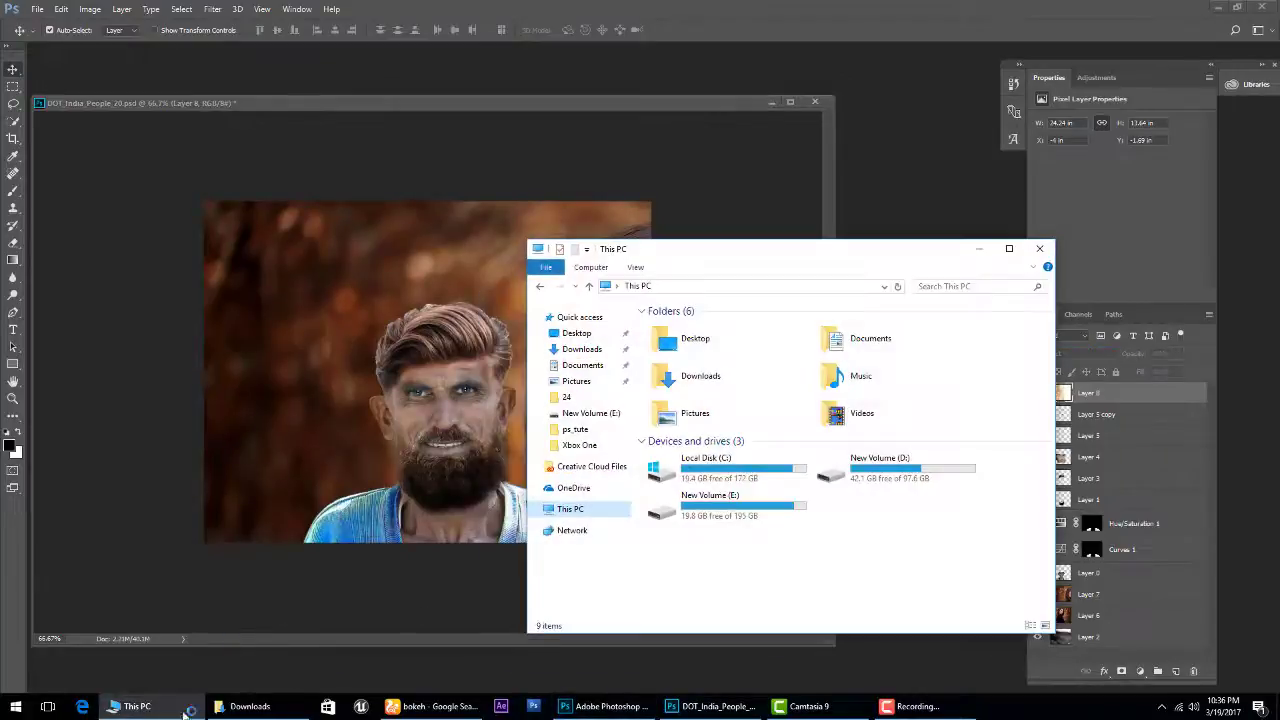
Open the dark wallpaper with glowing blue bokeh circles and copy the image.
{"action": "left_click", "coordinate": [445, 713]}
{"action": "scroll", "coordinate": [600, 450], "scroll_direction": "up", "scroll_amount": 3}
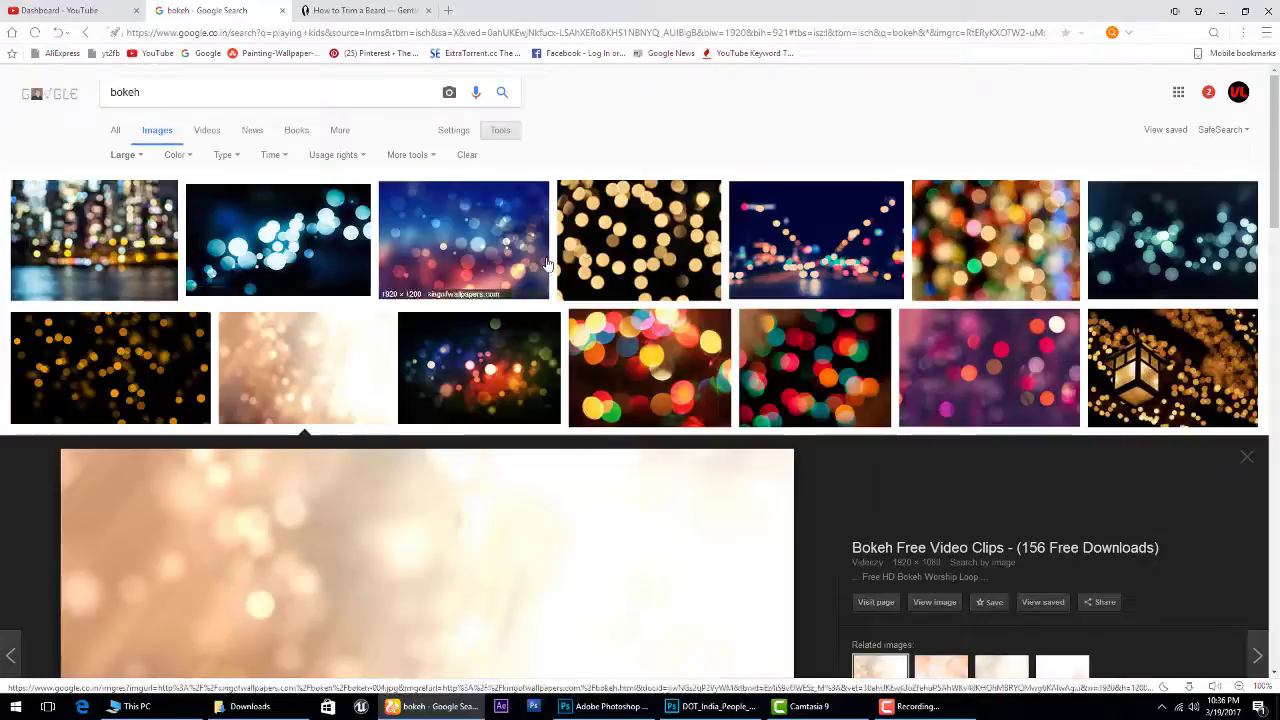
{"action": "left_click", "coordinate": [333, 250]}
{"action": "right_click", "coordinate": [424, 368]}
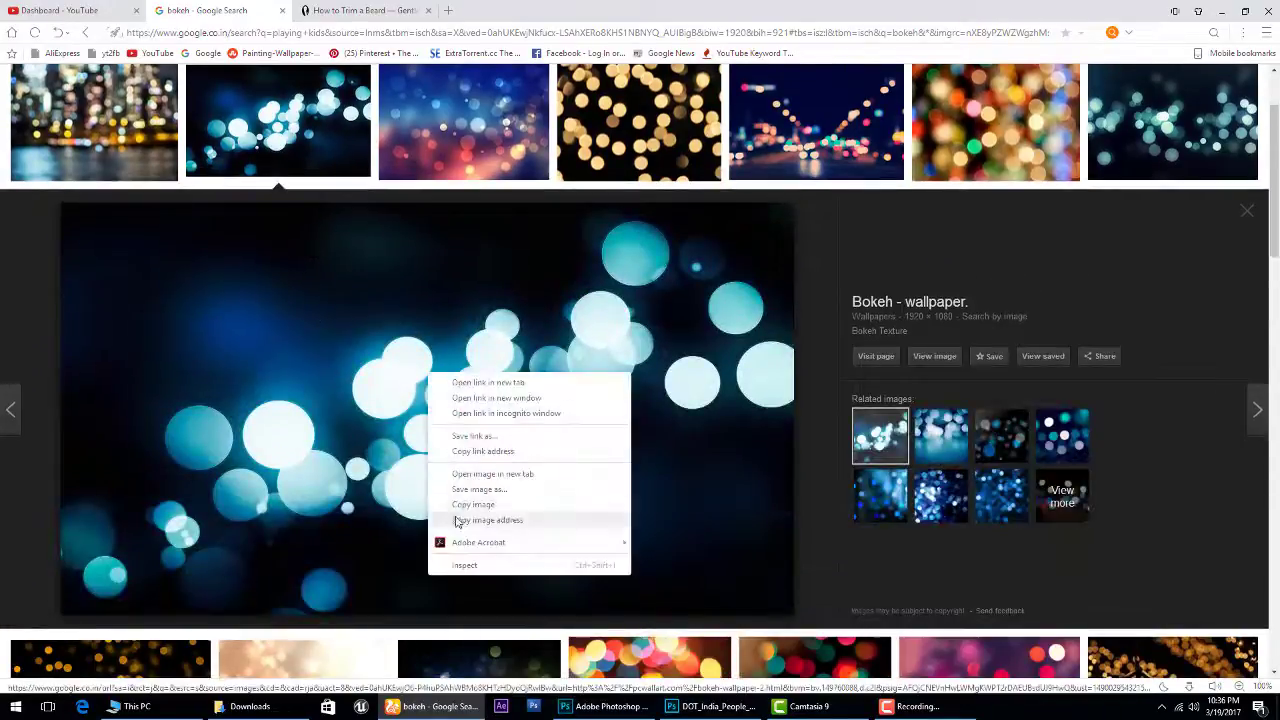
{"action": "left_click", "coordinate": [460, 521]}
{"action": "left_click", "coordinate": [630, 711]}
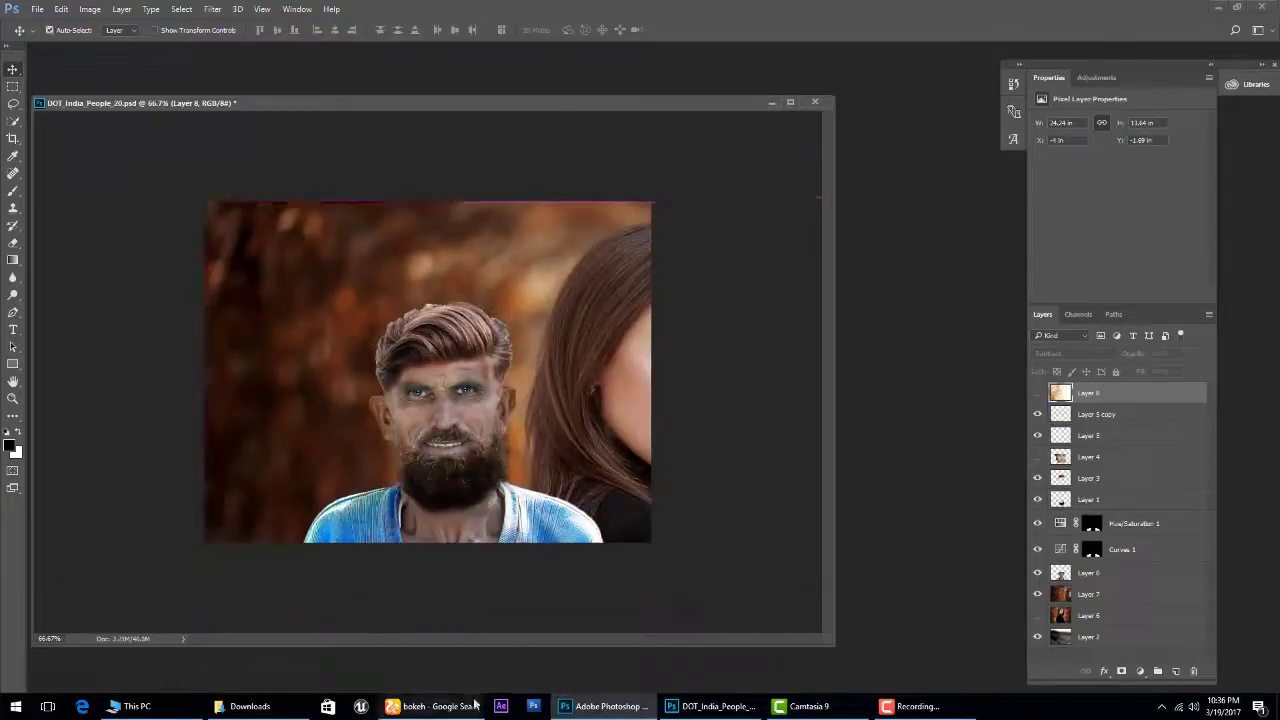
Copy the blue bokeh image again and paste it into Photoshop enlarged over the portrait.
{"action": "left_click", "coordinate": [433, 706]}
{"action": "right_click", "coordinate": [422, 428]}
{"action": "left_click", "coordinate": [459, 517]}
{"action": "left_click", "coordinate": [605, 706]}
{"action": "key", "text": "ctrl+v"}
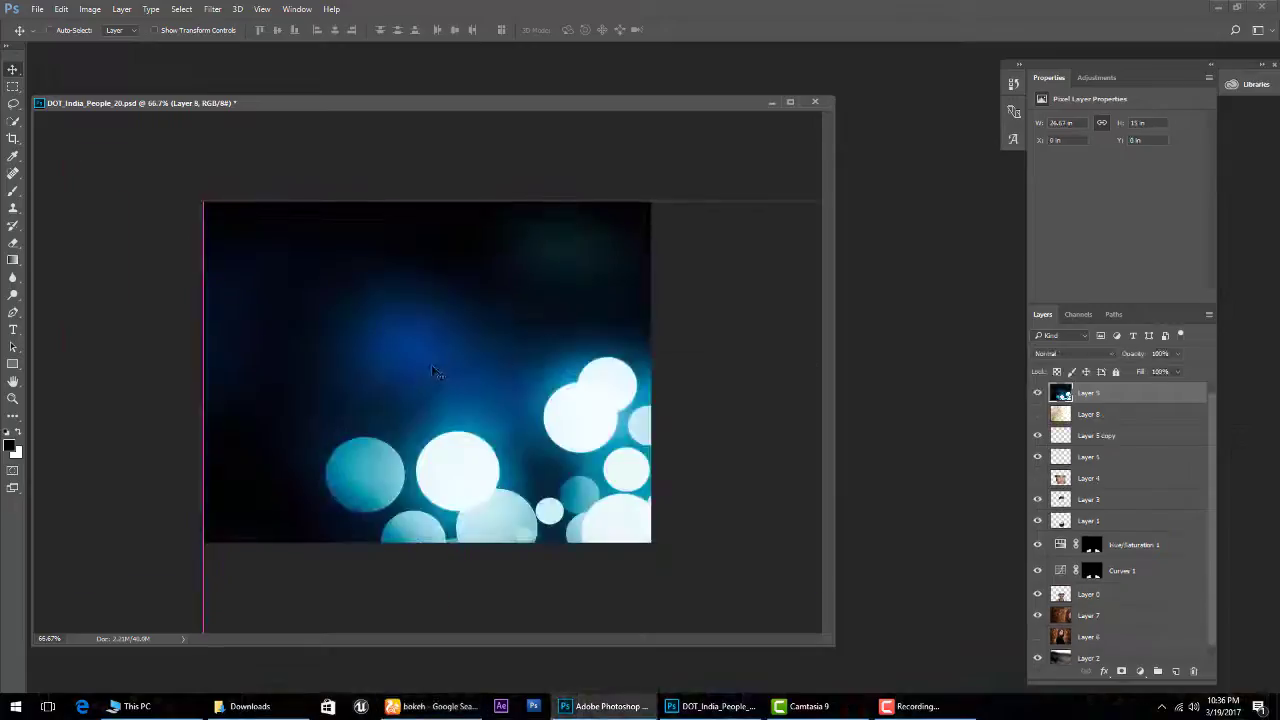
{"action": "key", "text": "ctrl+t"}
{"action": "left_click_drag", "start_coordinate": [430, 370], "coordinate": [550, 440]}
{"action": "left_click_drag", "start_coordinate": [660, 540], "coordinate": [600, 500]}
{"action": "key", "text": "Return"}
Set the bokeh layer to Screen and enlarge it around the man's face.
{"action": "left_click", "coordinate": [1075, 353]}
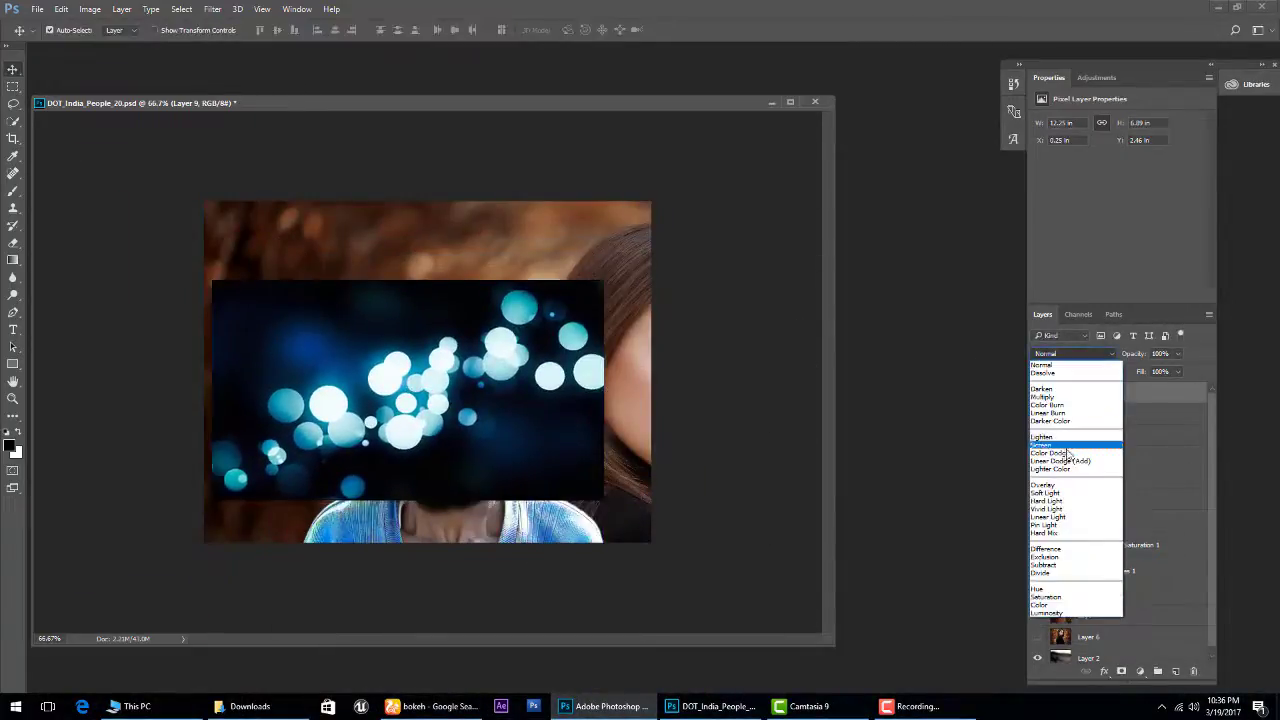
{"action": "left_click", "coordinate": [1070, 452]}
{"action": "key", "text": "ctrl+t"}
{"action": "left_click_drag", "start_coordinate": [606, 280], "coordinate": [757, 200]}
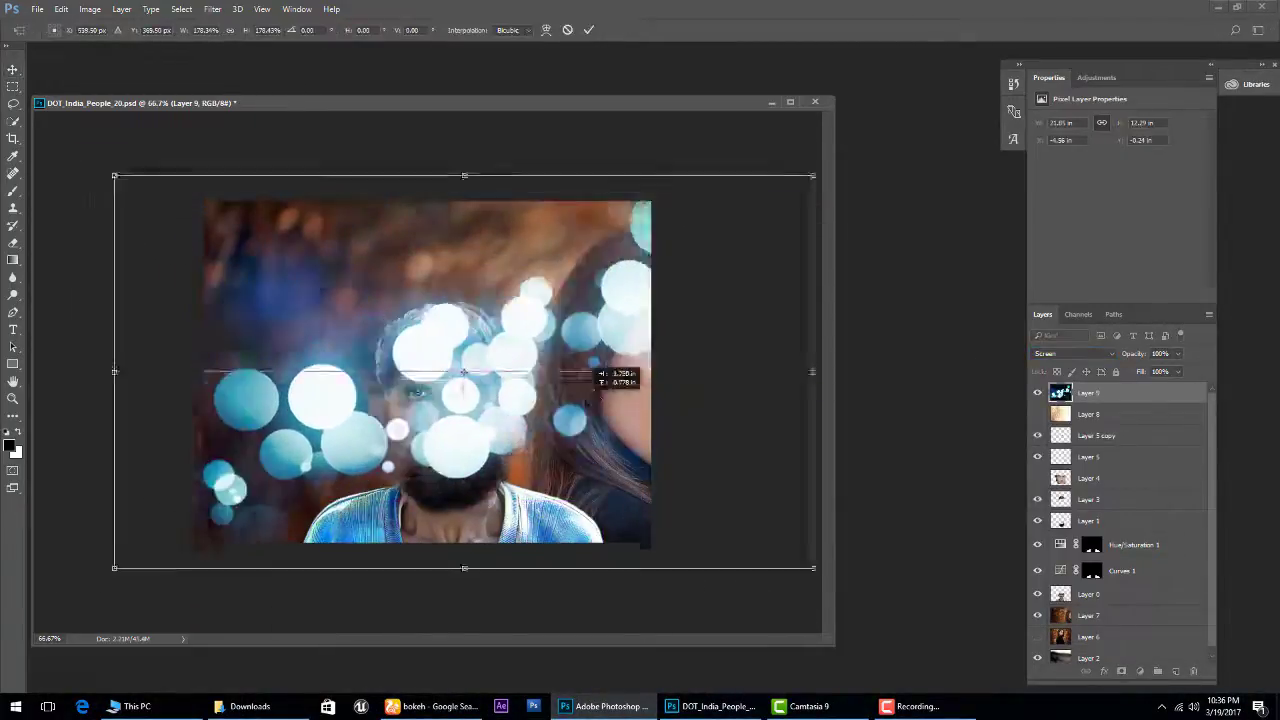
{"action": "left_click_drag", "start_coordinate": [540, 380], "coordinate": [575, 416]}
{"action": "left_click_drag", "start_coordinate": [532, 453], "coordinate": [526, 430]}
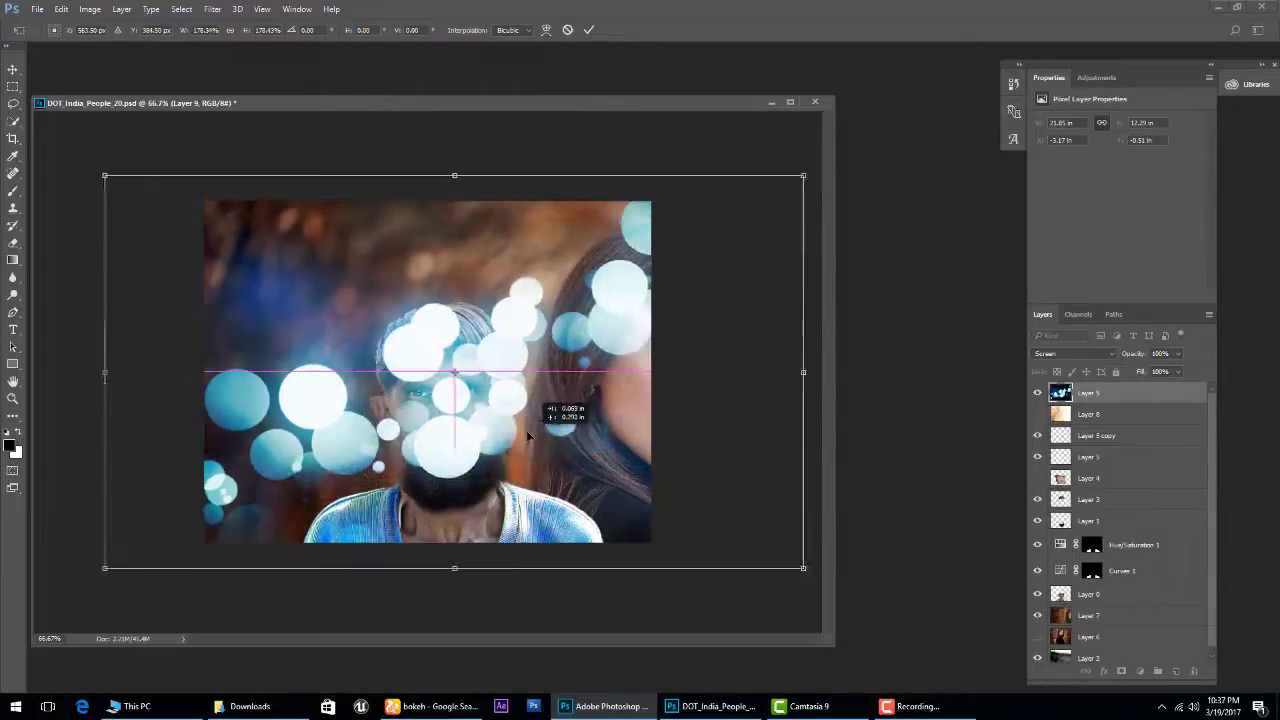
{"action": "key", "text": "Return"}
Shift the bokeh hue from blue to warm orange with Hue/Saturation.
{"action": "key", "text": "ctrl+u"}
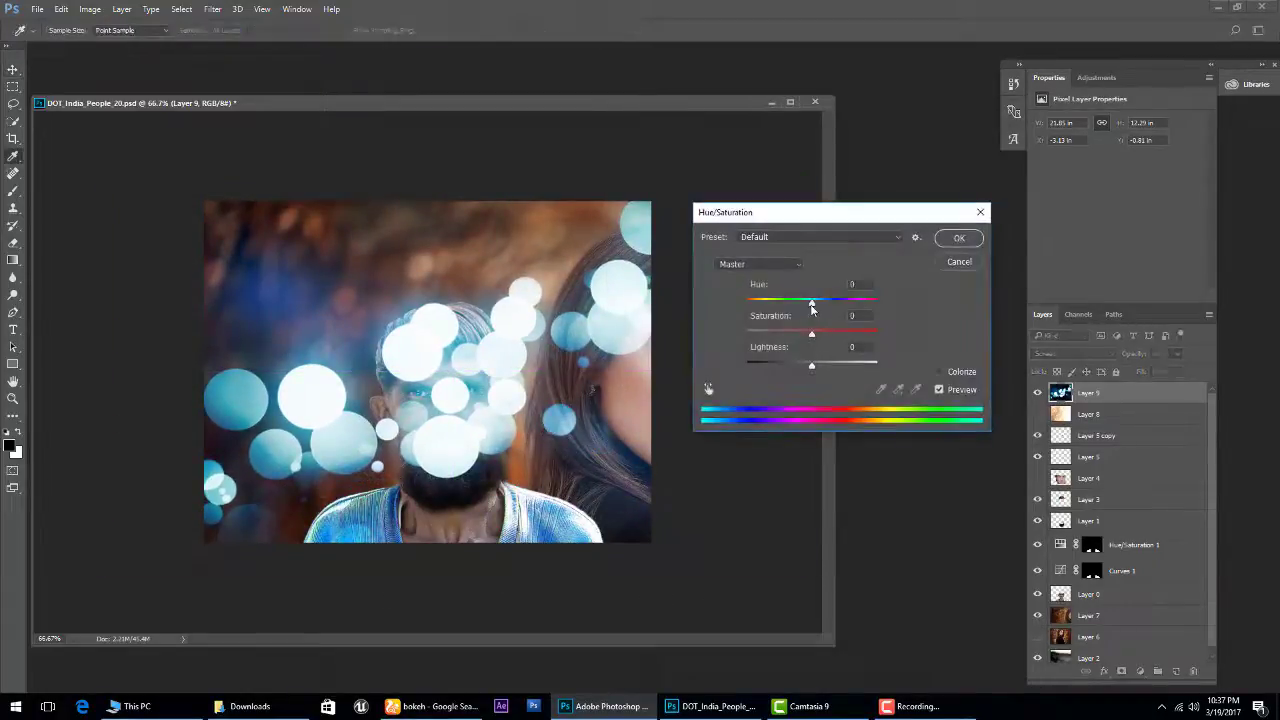
{"action": "mouse_move", "coordinate": [811, 302]}
{"action": "left_mouse_down"}
{"action": "mouse_move", "coordinate": [746, 302]}
{"action": "mouse_move", "coordinate": [752, 319]}
{"action": "left_mouse_up"}
{"action": "left_click", "coordinate": [958, 237]}
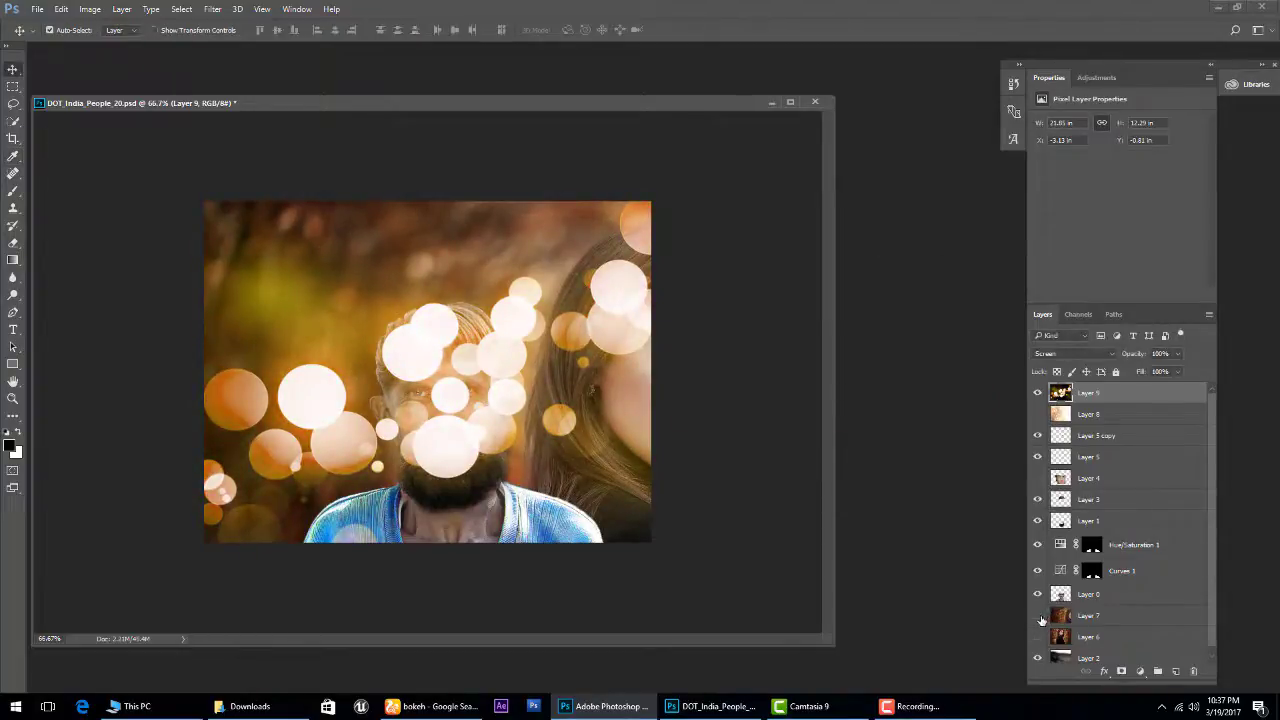
Hide Layer 7 and erase the bokeh off the man's face, beard and hair with a size-202 eraser.
{"action": "left_click", "coordinate": [1038, 616]}
{"action": "left_click", "coordinate": [13, 242]}
{"action": "right_click", "coordinate": [466, 384]}
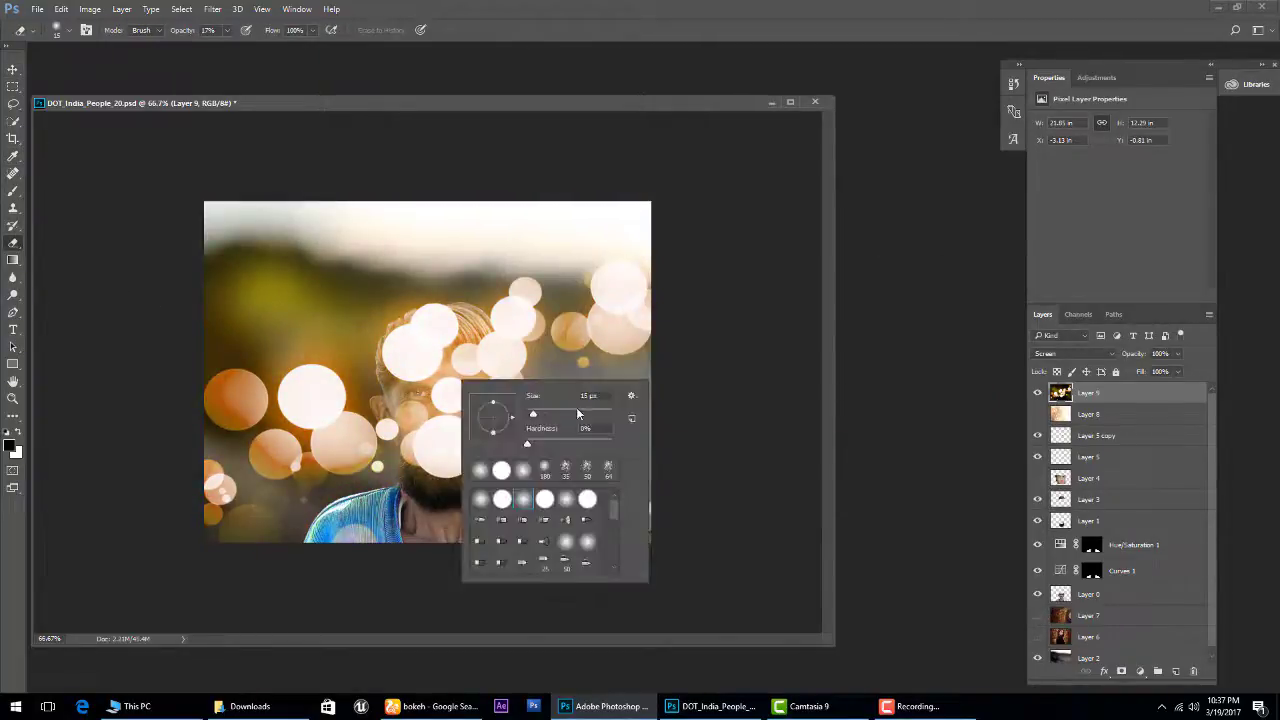
{"action": "type", "text": "202"}
{"action": "key", "text": "Return"}
{"action": "mouse_move", "coordinate": [423, 357]}
{"action": "left_mouse_down"}
{"action": "mouse_move", "coordinate": [447, 438]}
{"action": "mouse_move", "coordinate": [420, 330]}
{"action": "mouse_move", "coordinate": [450, 430]}
{"action": "mouse_move", "coordinate": [523, 277]}
{"action": "mouse_move", "coordinate": [523, 306]}
{"action": "mouse_move", "coordinate": [403, 415]}
{"action": "mouse_move", "coordinate": [300, 395]}
{"action": "mouse_move", "coordinate": [316, 426]}
{"action": "mouse_move", "coordinate": [273, 416]}
{"action": "mouse_move", "coordinate": [484, 375]}
{"action": "mouse_move", "coordinate": [505, 360]}
{"action": "mouse_move", "coordinate": [515, 305]}
{"action": "mouse_move", "coordinate": [390, 350]}
{"action": "left_mouse_up"}
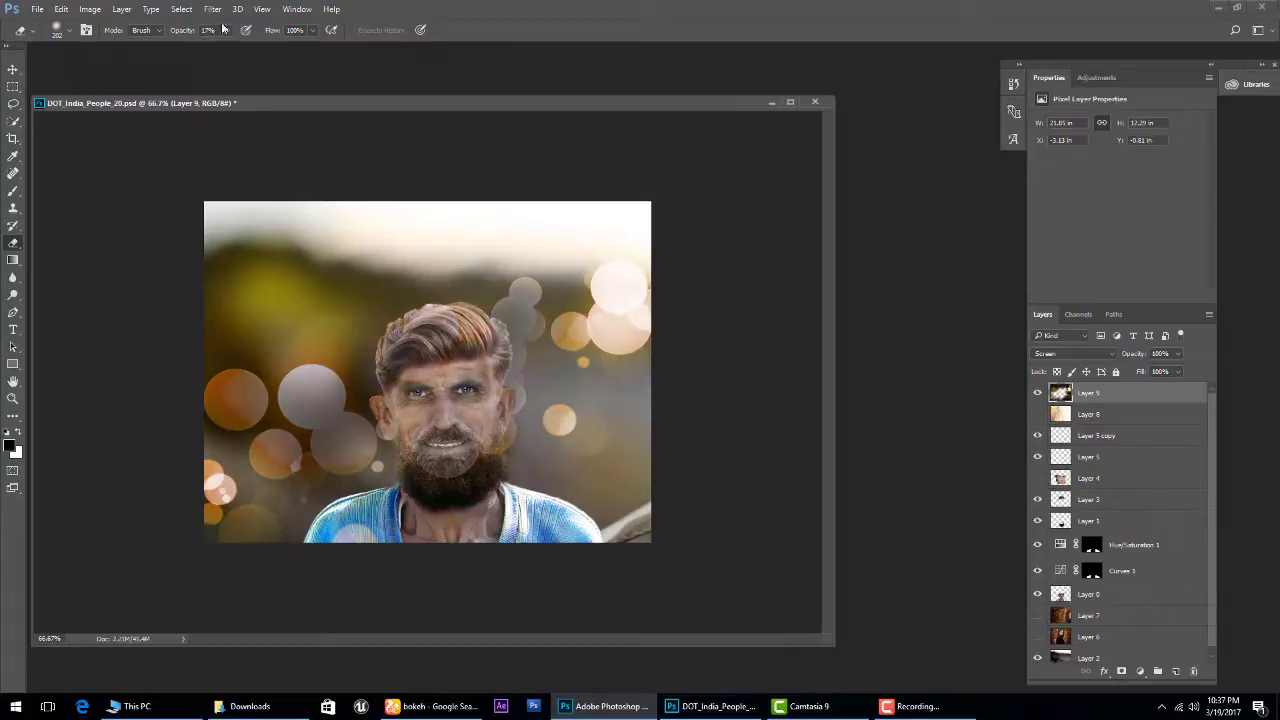
{"action": "mouse_move", "coordinate": [450, 404]}
{"action": "left_mouse_down"}
{"action": "mouse_move", "coordinate": [443, 486]}
{"action": "mouse_move", "coordinate": [439, 319]}
{"action": "left_mouse_up"}
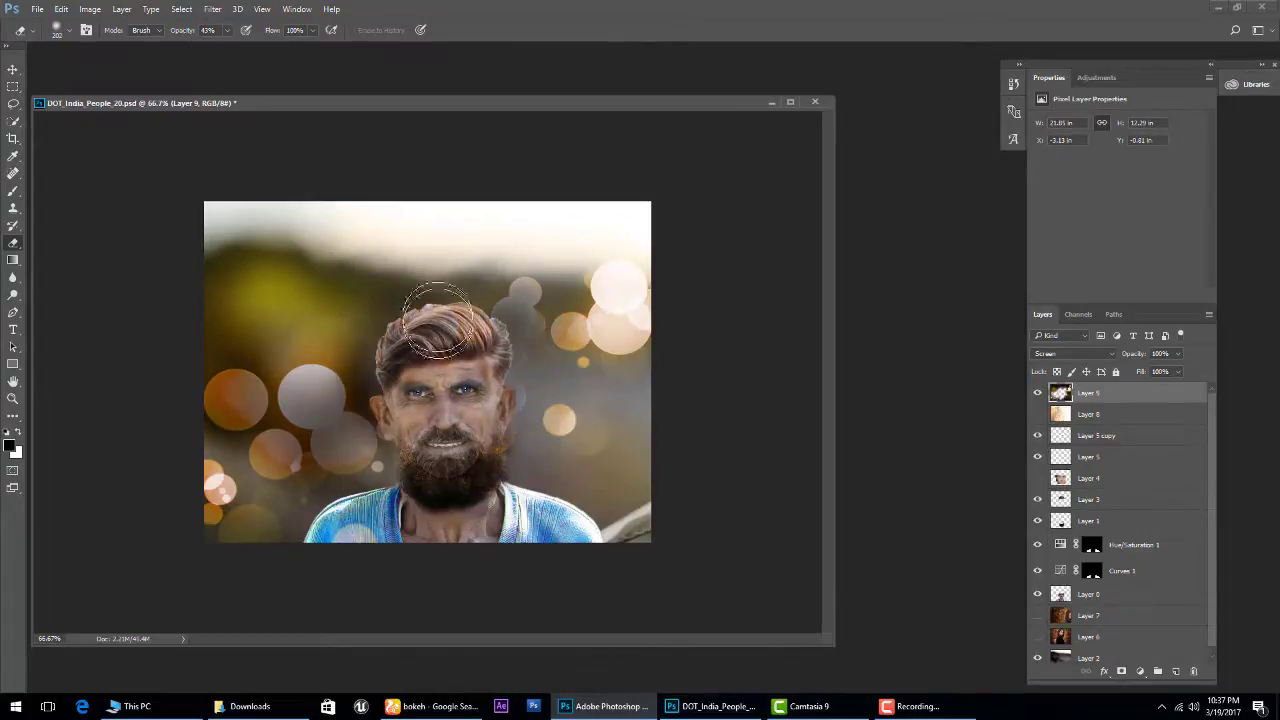
Apply a Gaussian Blur to the bokeh layer and add a new layer on top.
{"action": "left_click", "coordinate": [183, 9]}
{"action": "mouse_move", "coordinate": [212, 9]}
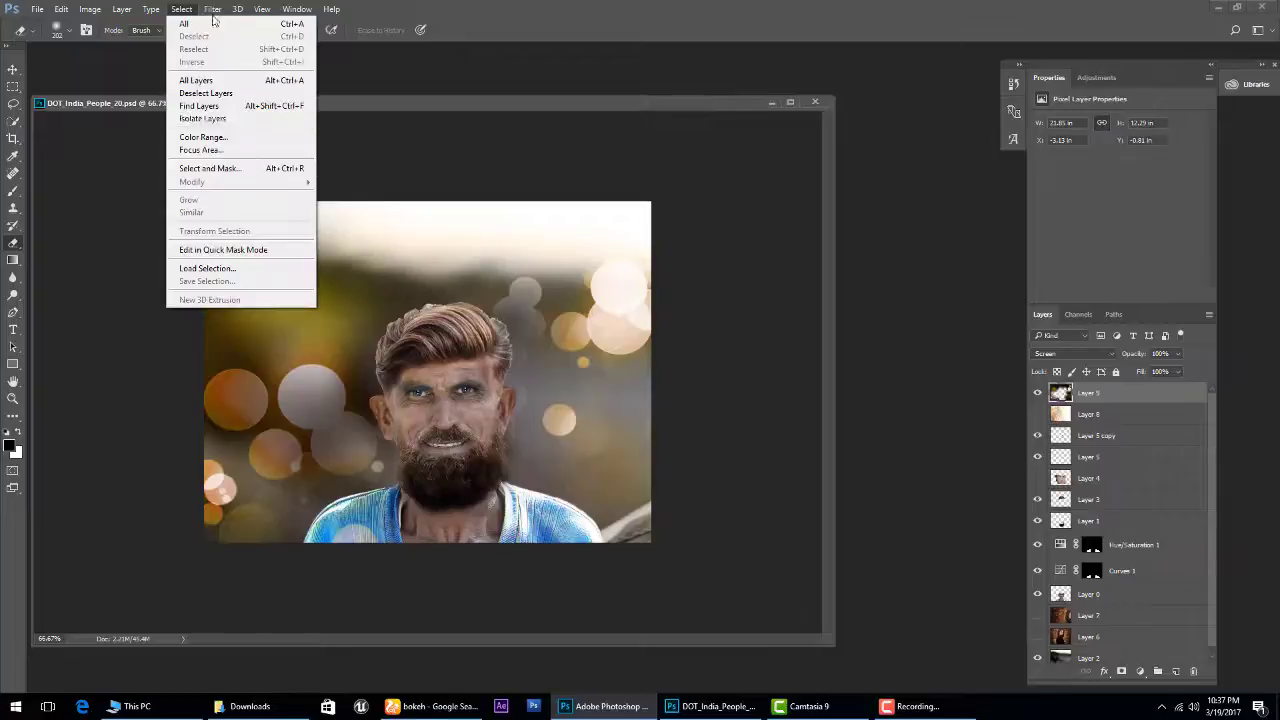
{"action": "left_click", "coordinate": [425, 205]}
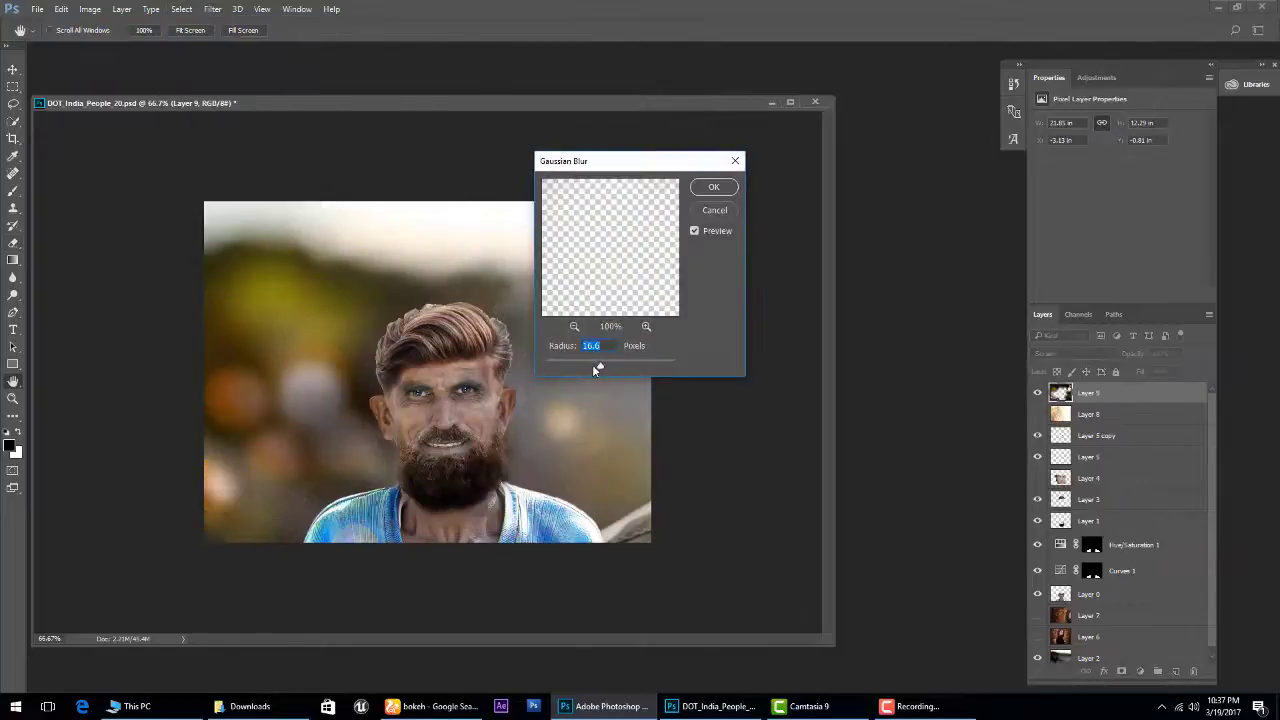
{"action": "left_click_drag", "start_coordinate": [593, 366], "coordinate": [589, 366]}
{"action": "left_click", "coordinate": [710, 189]}
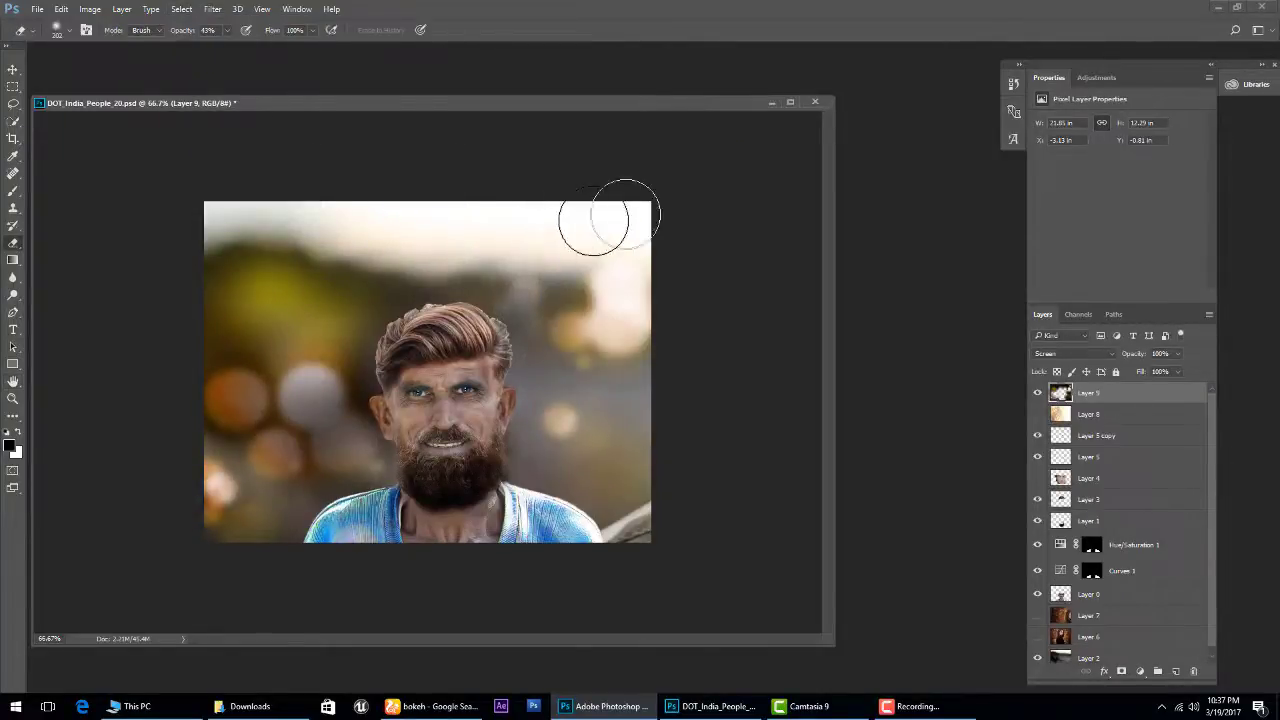
{"action": "left_click", "coordinate": [14, 71]}
{"action": "left_click", "coordinate": [1176, 671]}
Fill the new layer with black and render a Lens Flare onto it.
{"action": "key", "text": "alt+BackSpace"}
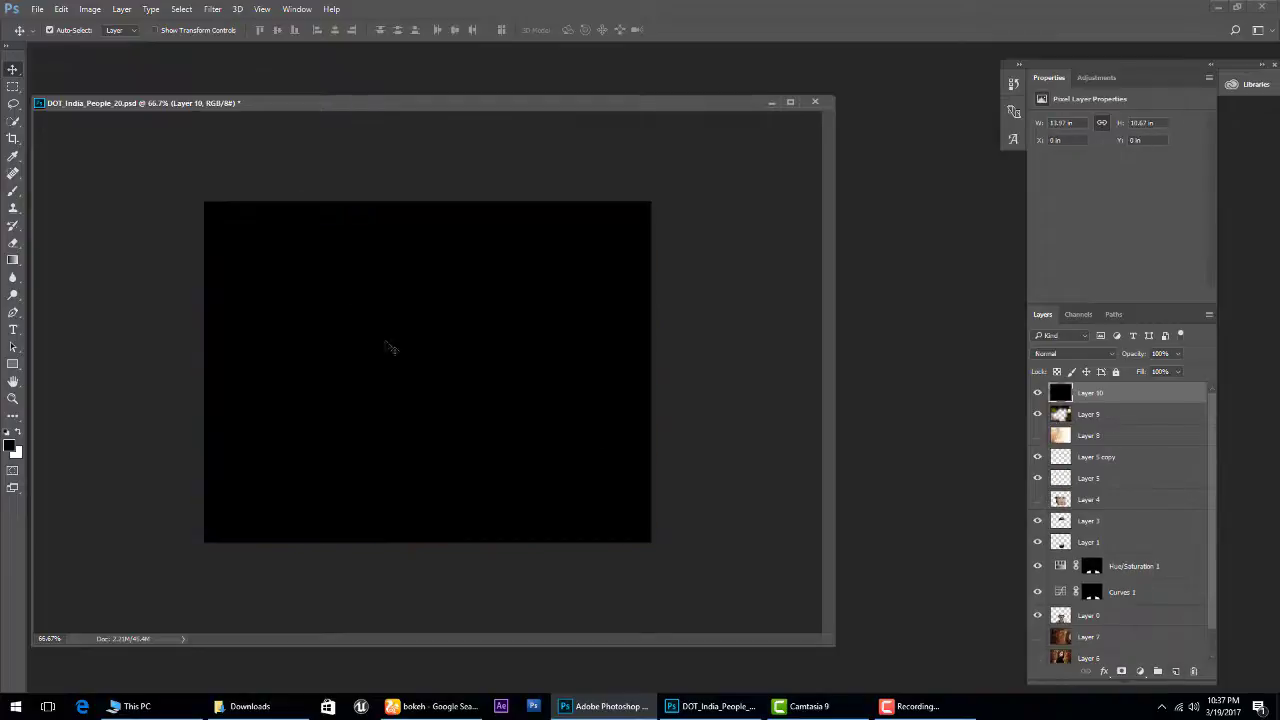
{"action": "left_click", "coordinate": [212, 9]}
{"action": "mouse_move", "coordinate": [290, 219]}
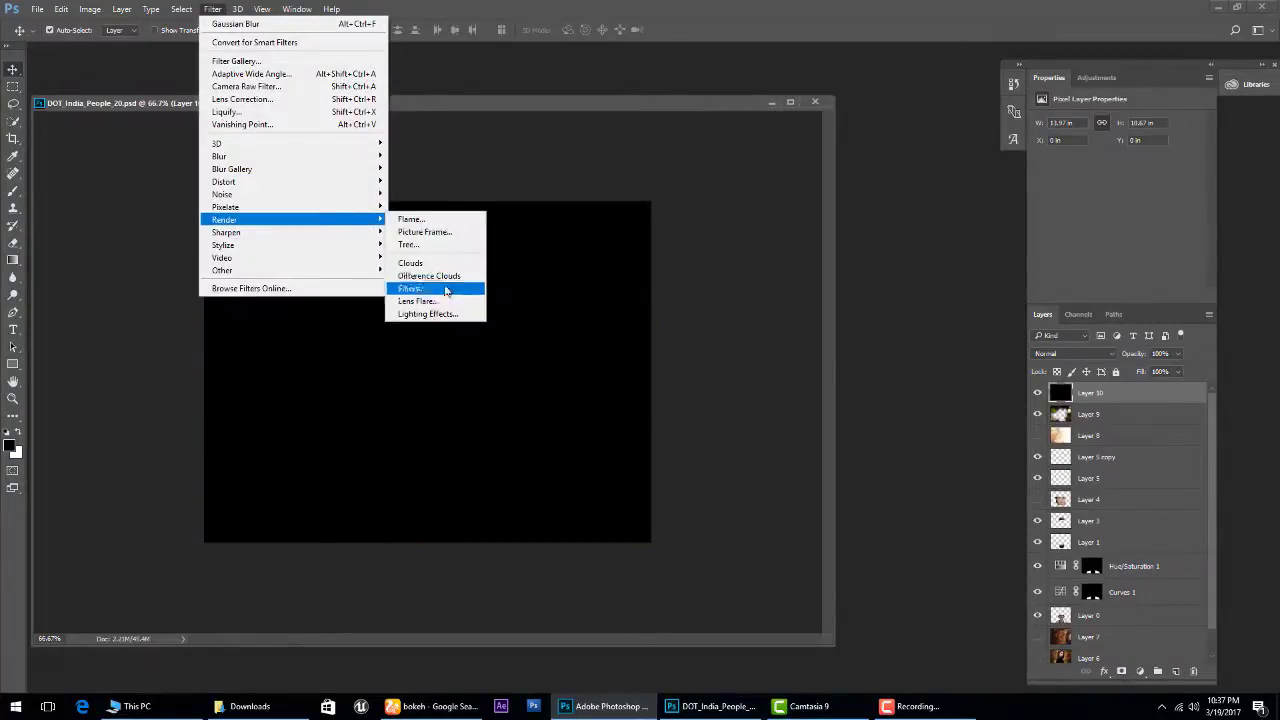
{"action": "left_click", "coordinate": [440, 301]}
{"action": "left_click", "coordinate": [607, 240]}
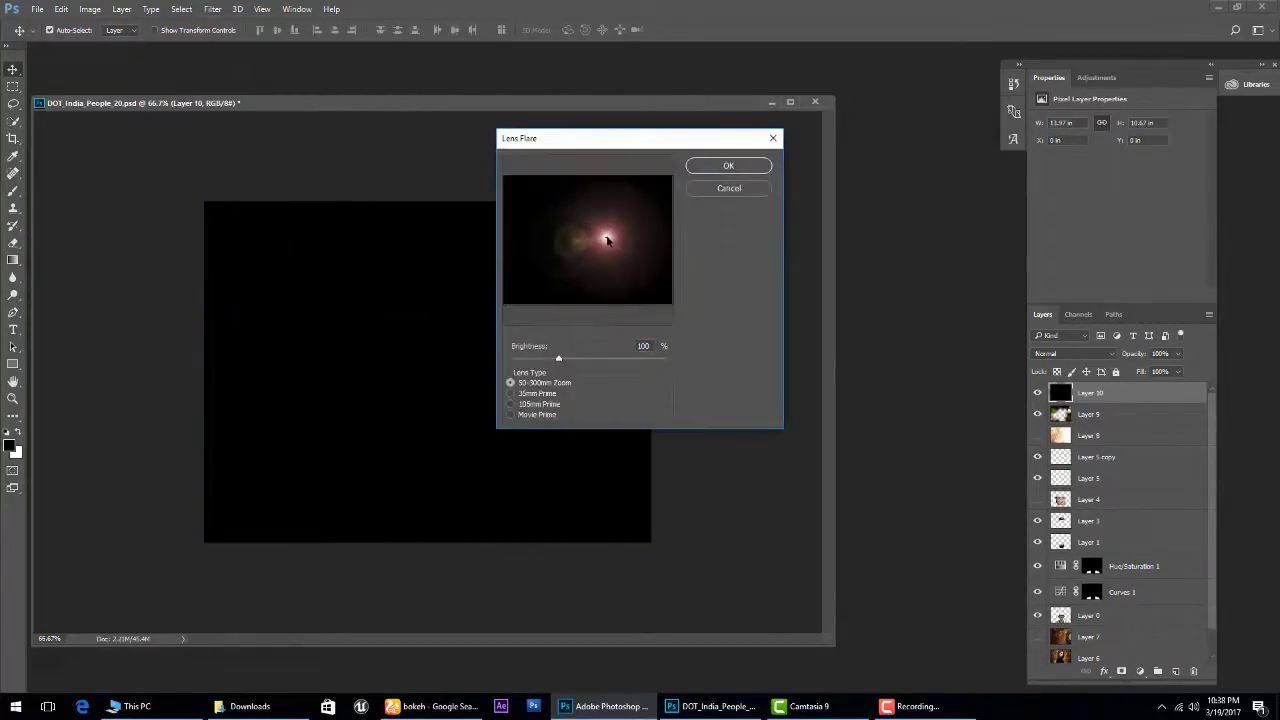
{"action": "left_click", "coordinate": [716, 168]}
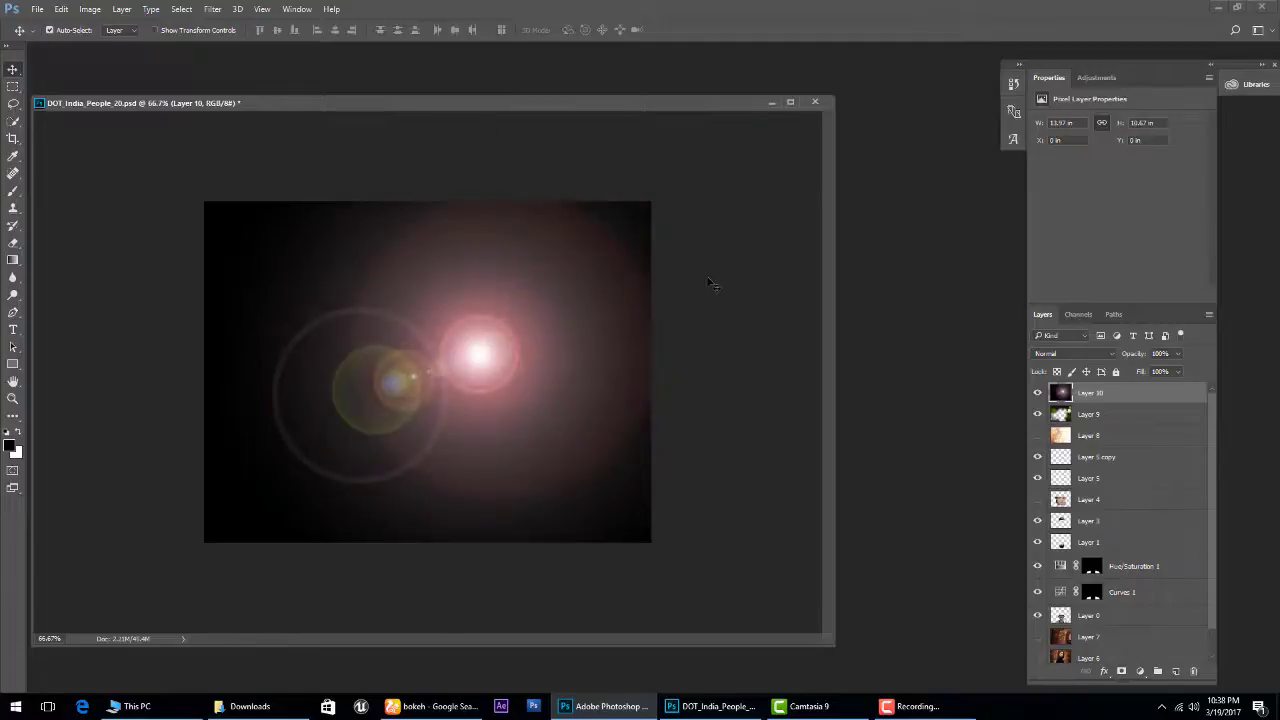
Set the flare layer to Screen, move it below Layer 0, and reposition the flare up-right.
{"action": "left_click", "coordinate": [1070, 354]}
{"action": "left_click", "coordinate": [1065, 452]}
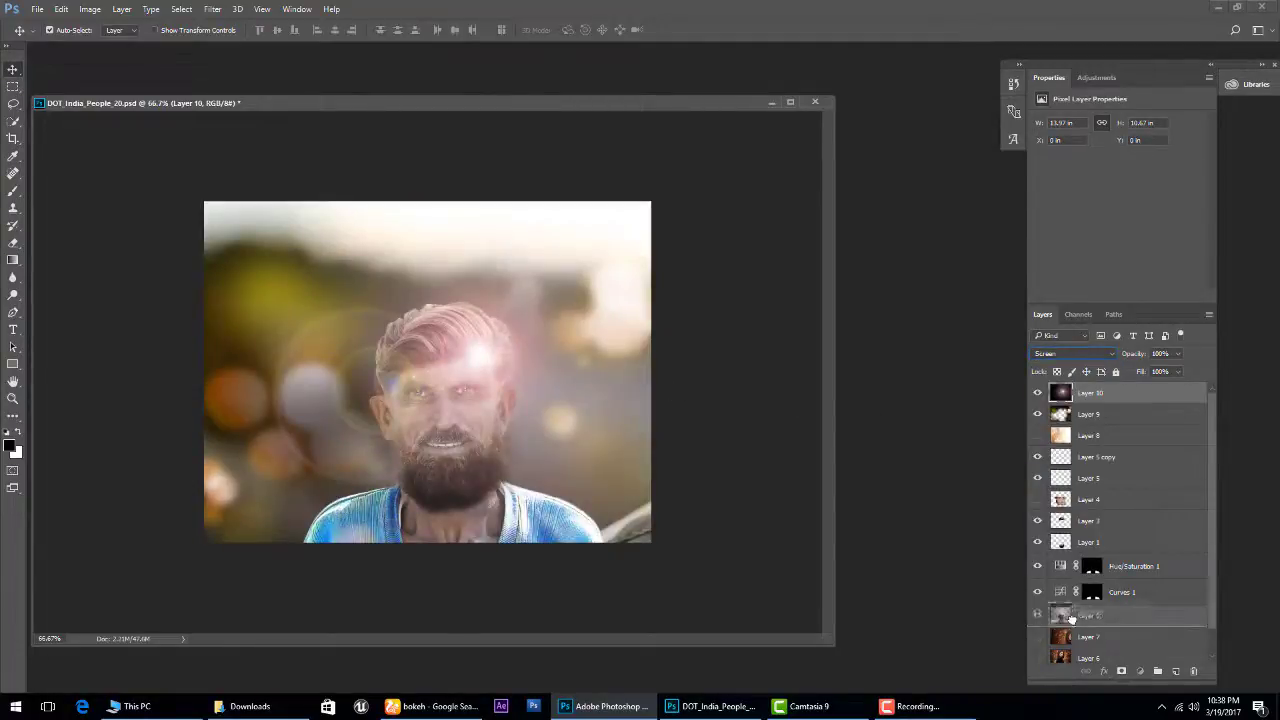
{"action": "left_click_drag", "start_coordinate": [1090, 392], "coordinate": [1090, 605]}
{"action": "left_click_drag", "start_coordinate": [535, 362], "coordinate": [562, 350]}
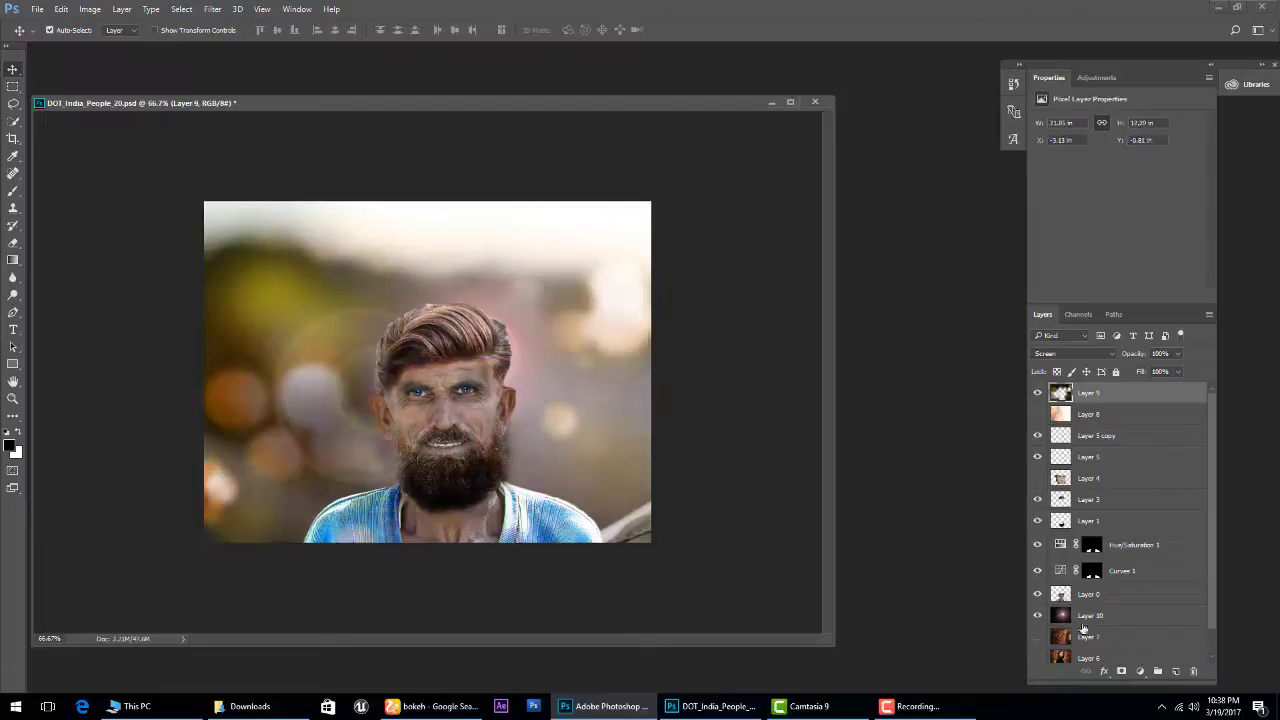
{"action": "key", "text": "ctrl+t"}
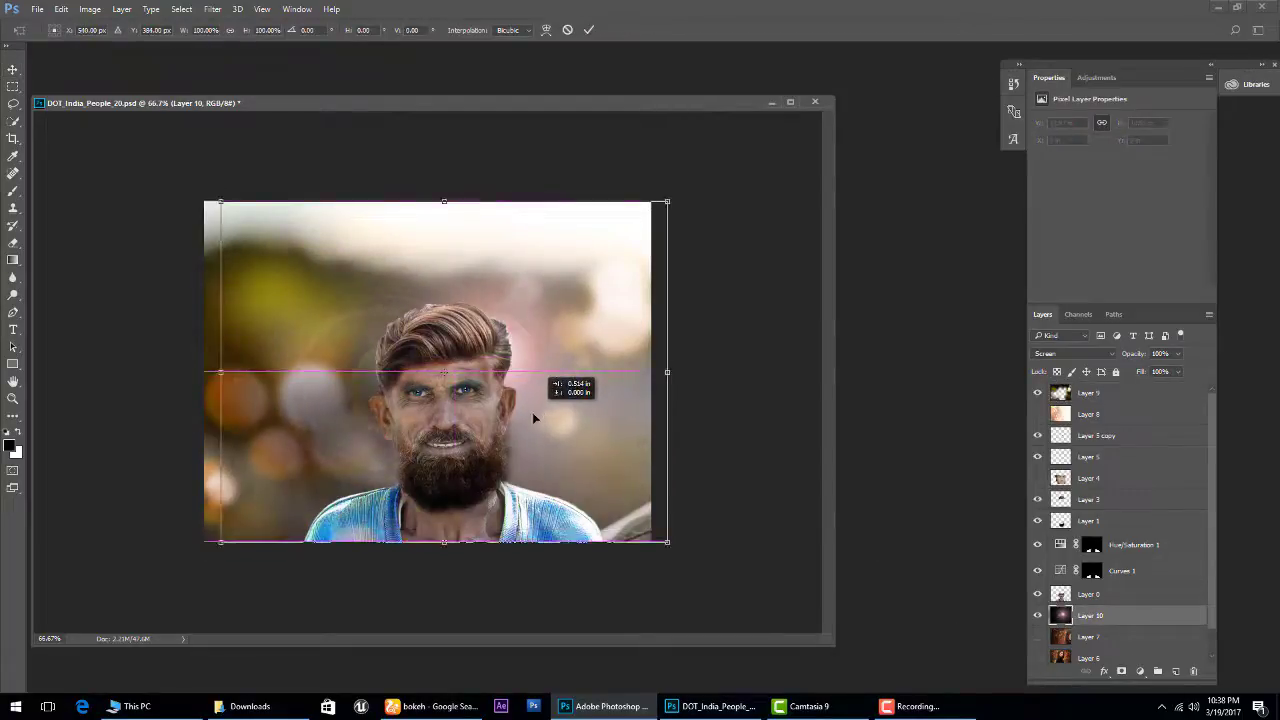
{"action": "key", "text": "Return"}
Duplicate the lens flare layer and erase its glare over the face.
{"action": "left_click_drag", "start_coordinate": [1065, 618], "coordinate": [1082, 392]}
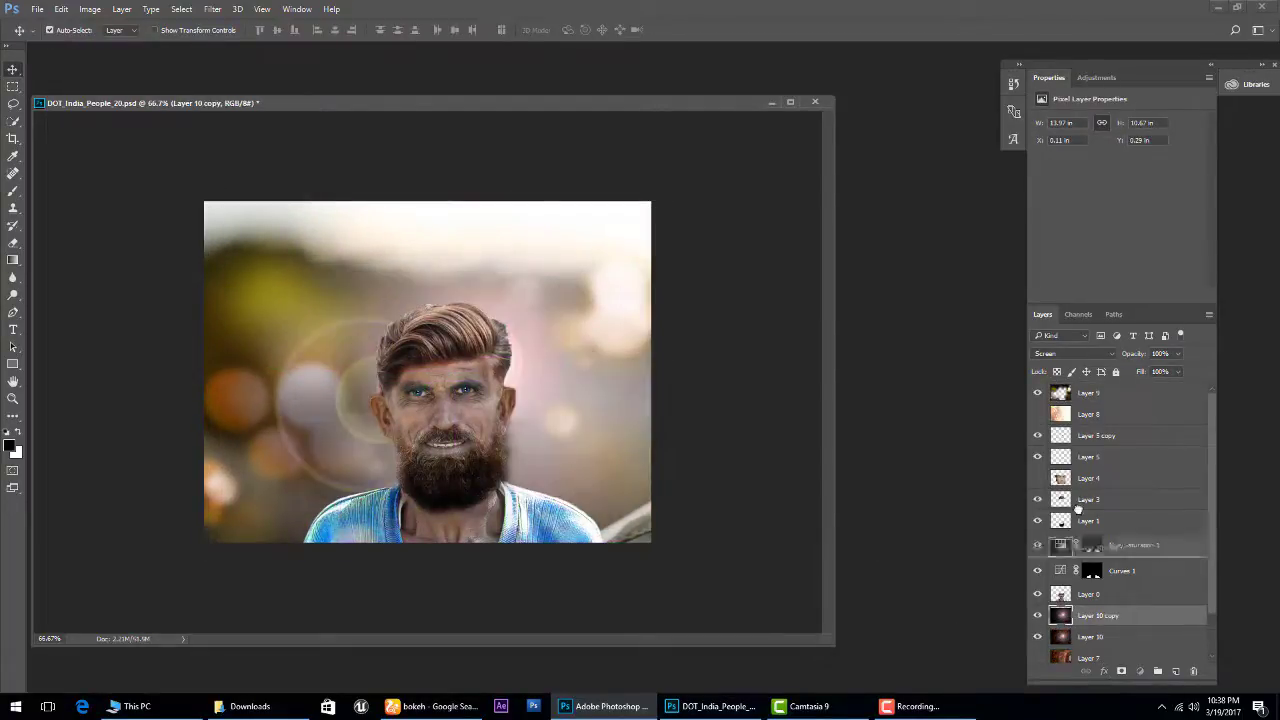
{"action": "left_click", "coordinate": [13, 243]}
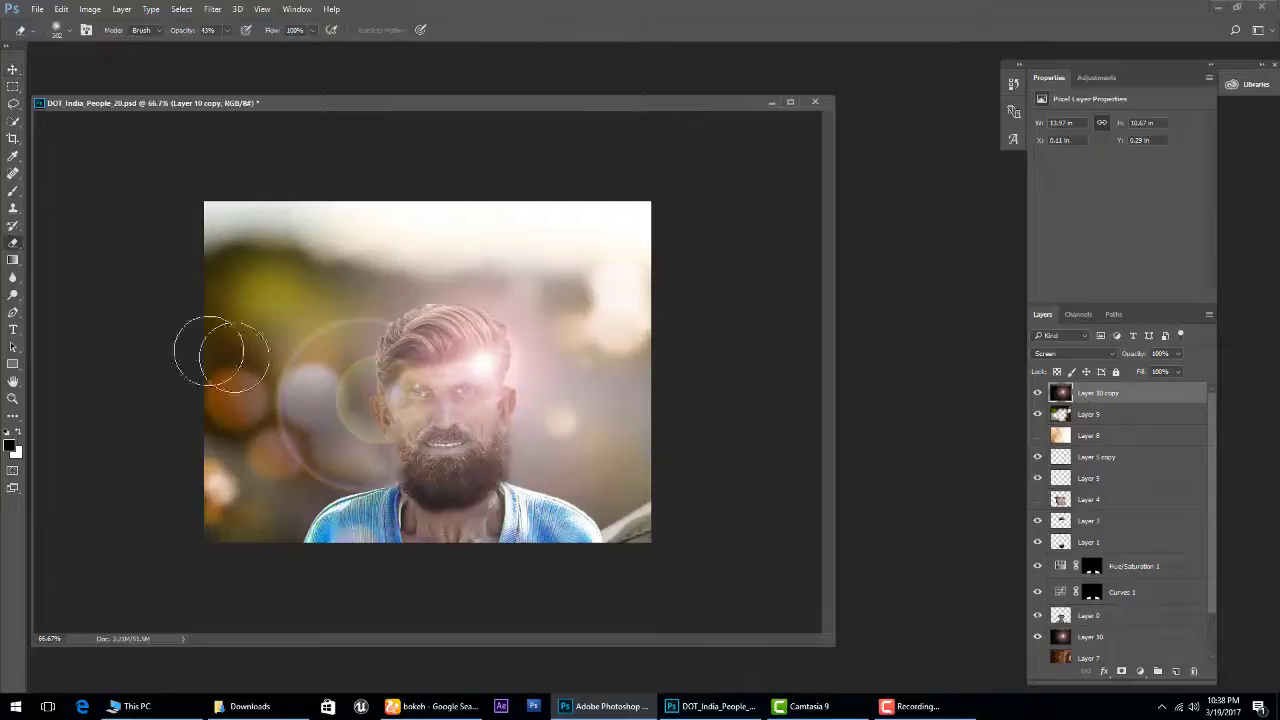
{"action": "mouse_move", "coordinate": [480, 360]}
{"action": "left_mouse_down"}
{"action": "mouse_move", "coordinate": [420, 390]}
{"action": "mouse_move", "coordinate": [456, 388]}
{"action": "mouse_move", "coordinate": [442, 357]}
{"action": "mouse_move", "coordinate": [465, 356]}
{"action": "mouse_move", "coordinate": [464, 463]}
{"action": "left_mouse_up"}
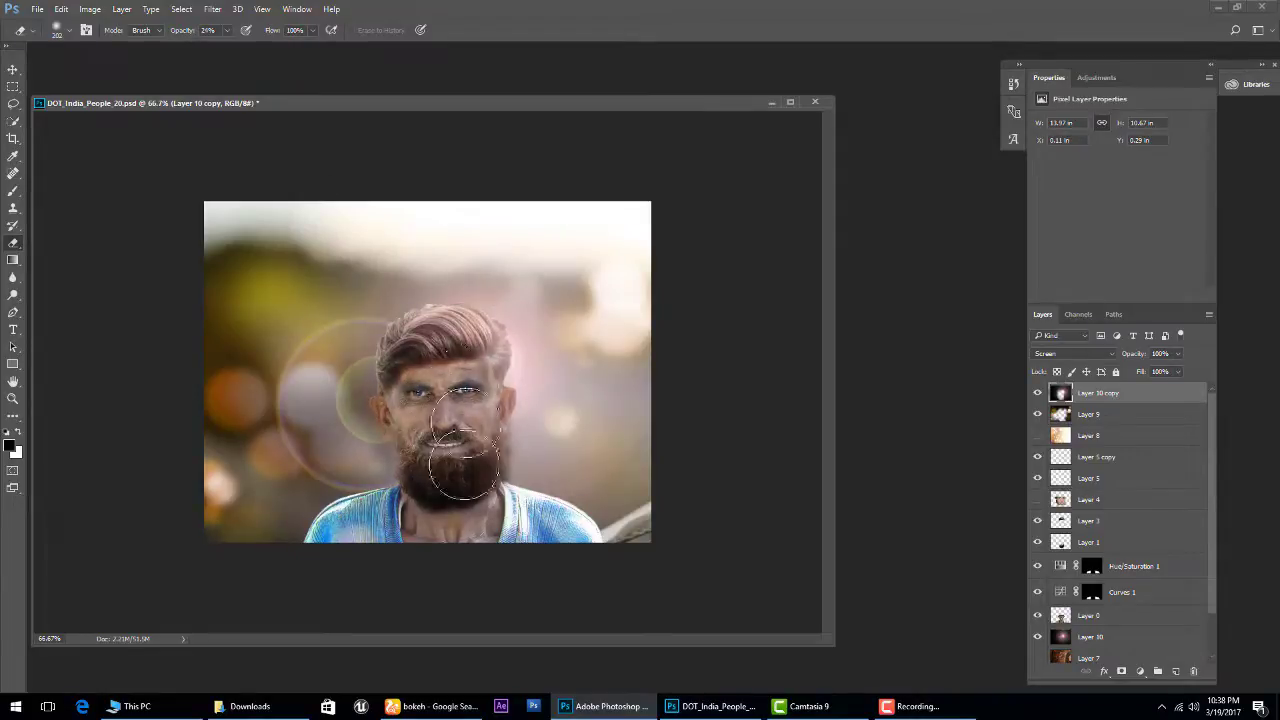
Add a Curves adjustment layer, raising the highlights and slightly lowering the shadows.
{"action": "left_click", "coordinate": [1140, 671]}
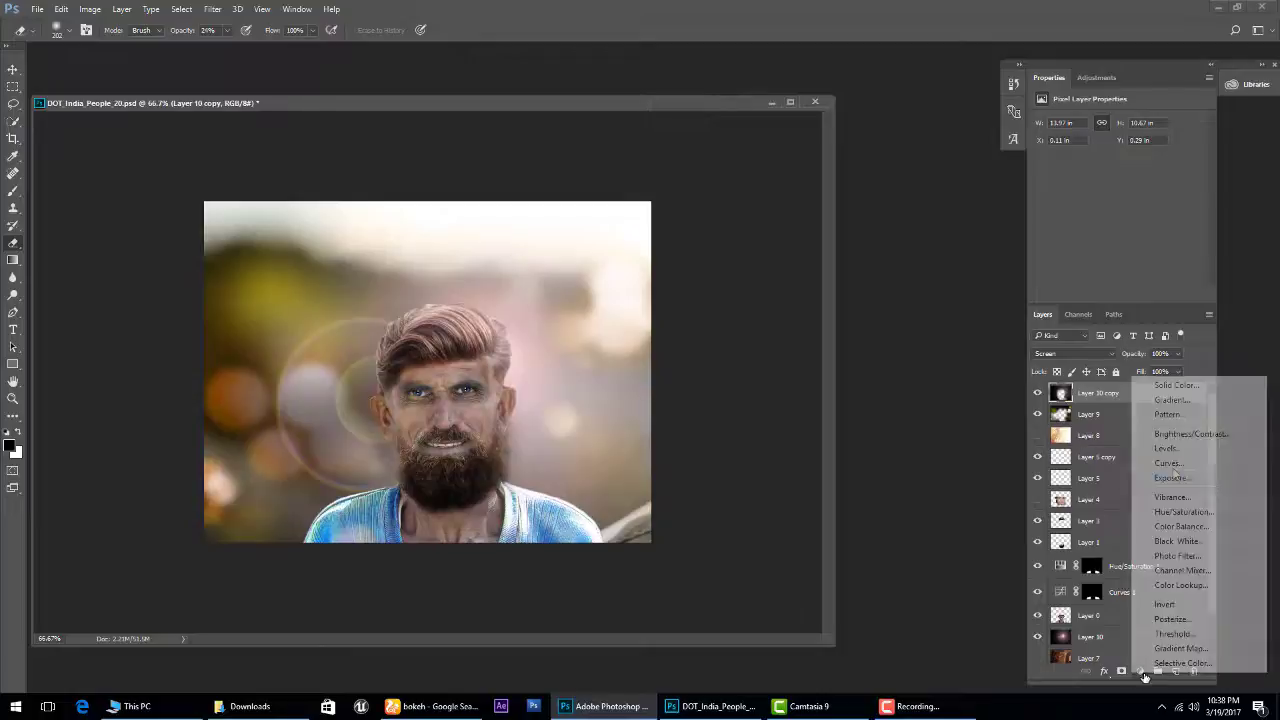
{"action": "left_click", "coordinate": [1165, 446]}
{"action": "left_click_drag", "start_coordinate": [1148, 198], "coordinate": [1148, 187]}
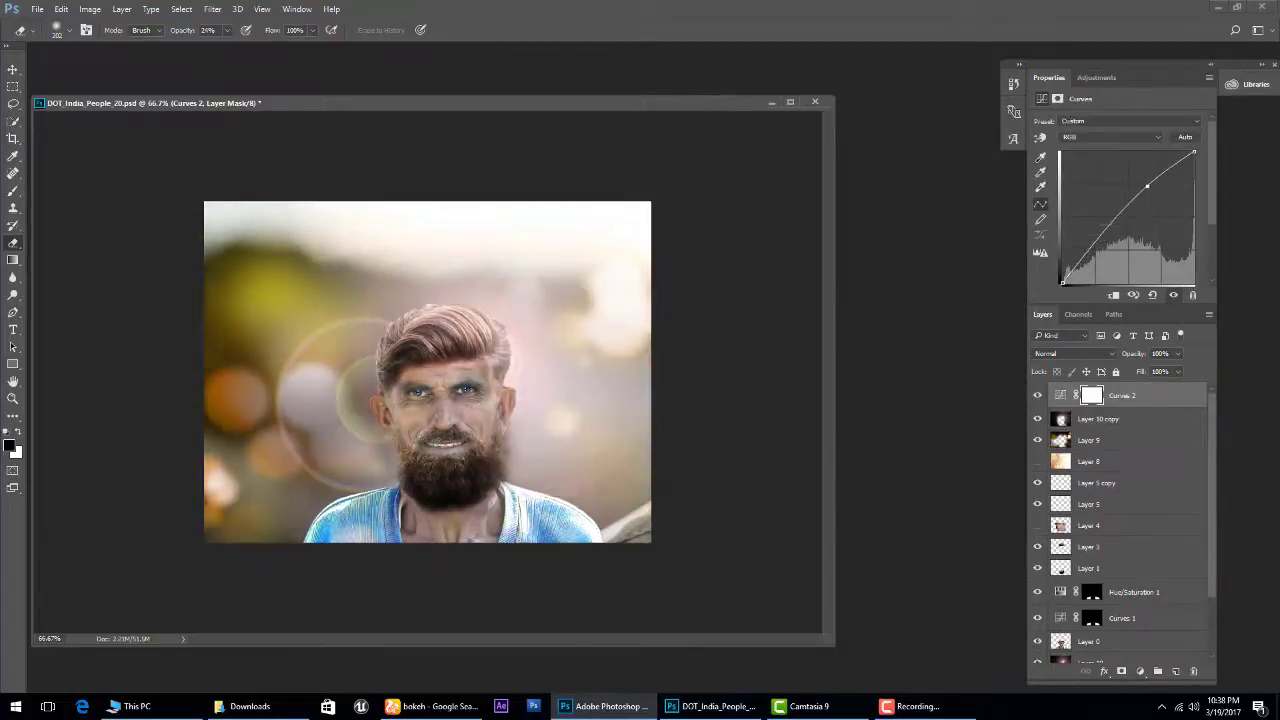
{"action": "left_click_drag", "start_coordinate": [1089, 253], "coordinate": [1089, 257]}
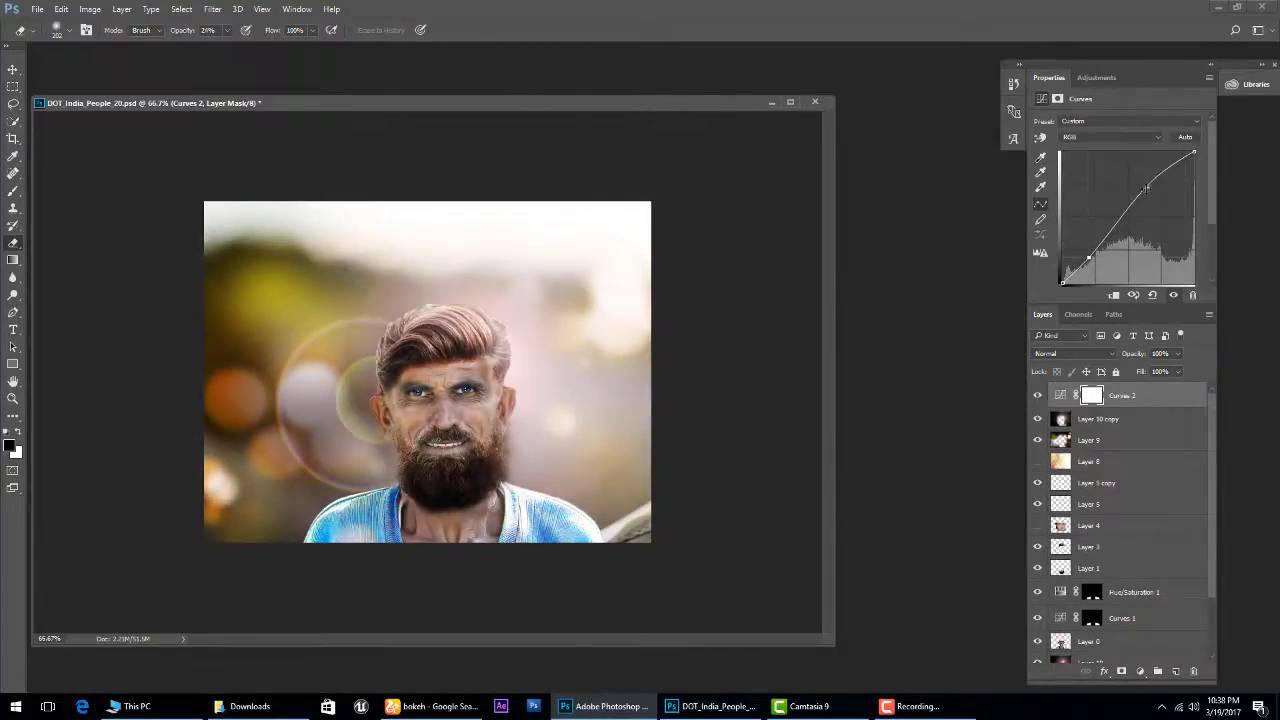
Open the original red-turban photo in a floating window sized beside the edited composite.
{"action": "left_click_drag", "start_coordinate": [107, 106], "coordinate": [330, 106]}
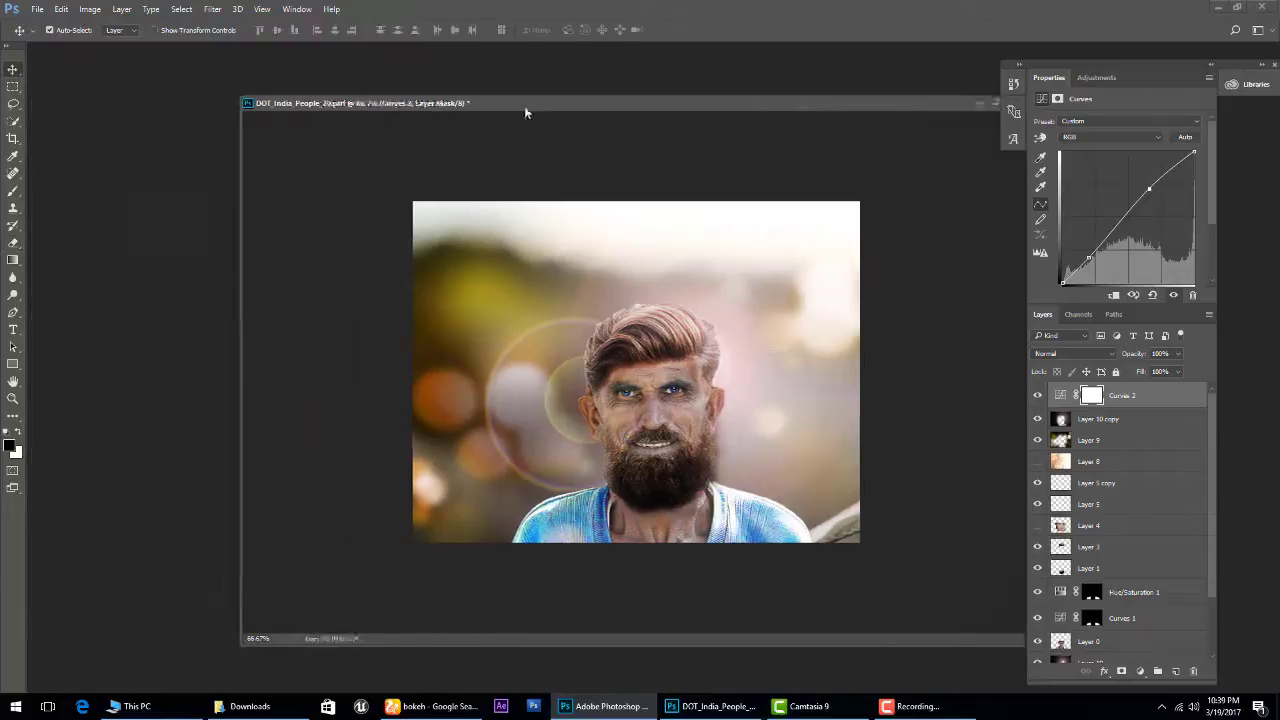
{"action": "double_click", "coordinate": [240, 248]}
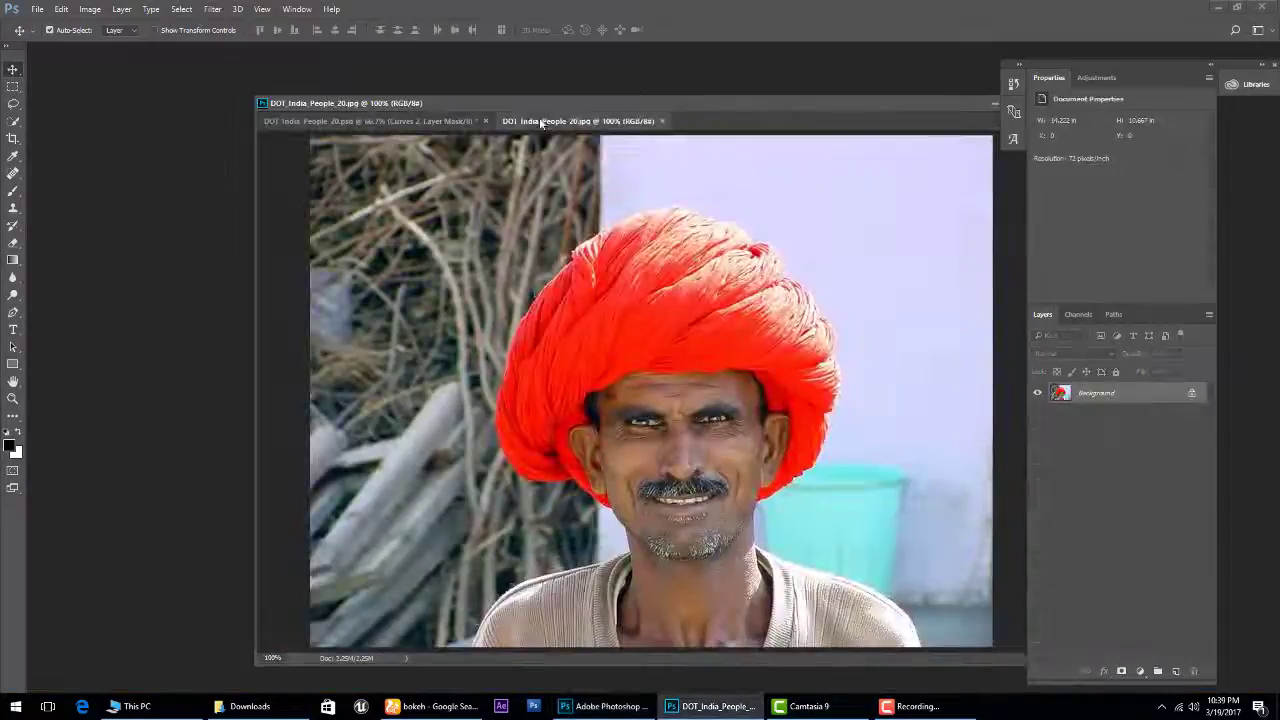
{"action": "left_click_drag", "start_coordinate": [557, 123], "coordinate": [128, 107]}
{"action": "left_click_drag", "start_coordinate": [762, 632], "coordinate": [590, 640]}
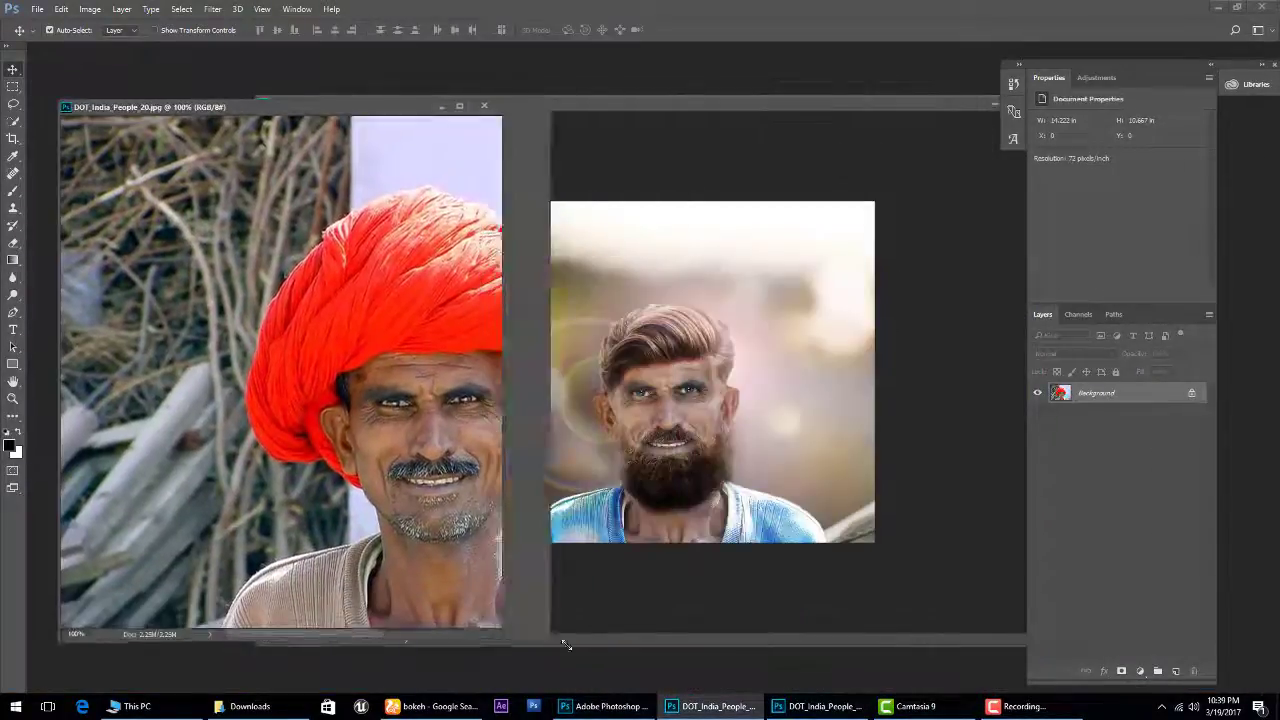
{"action": "left_click_drag", "start_coordinate": [434, 114], "coordinate": [349, 123]}
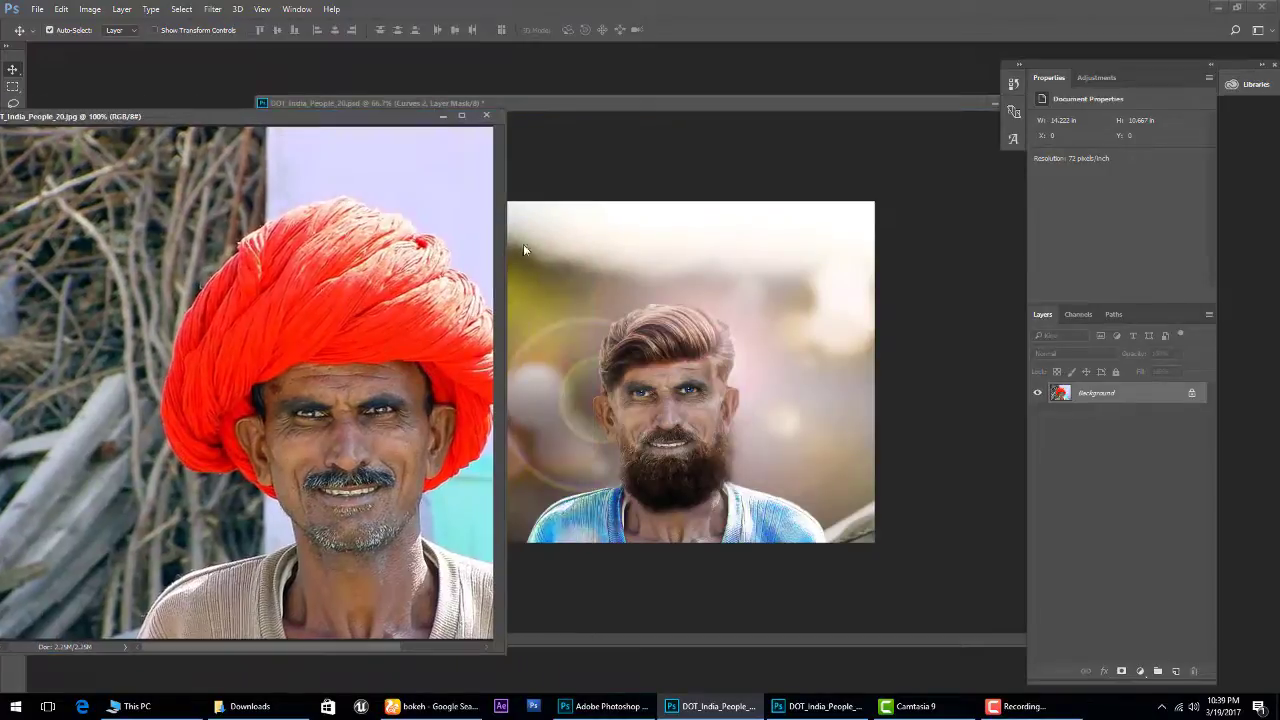
{"action": "left_click", "coordinate": [1022, 706]}
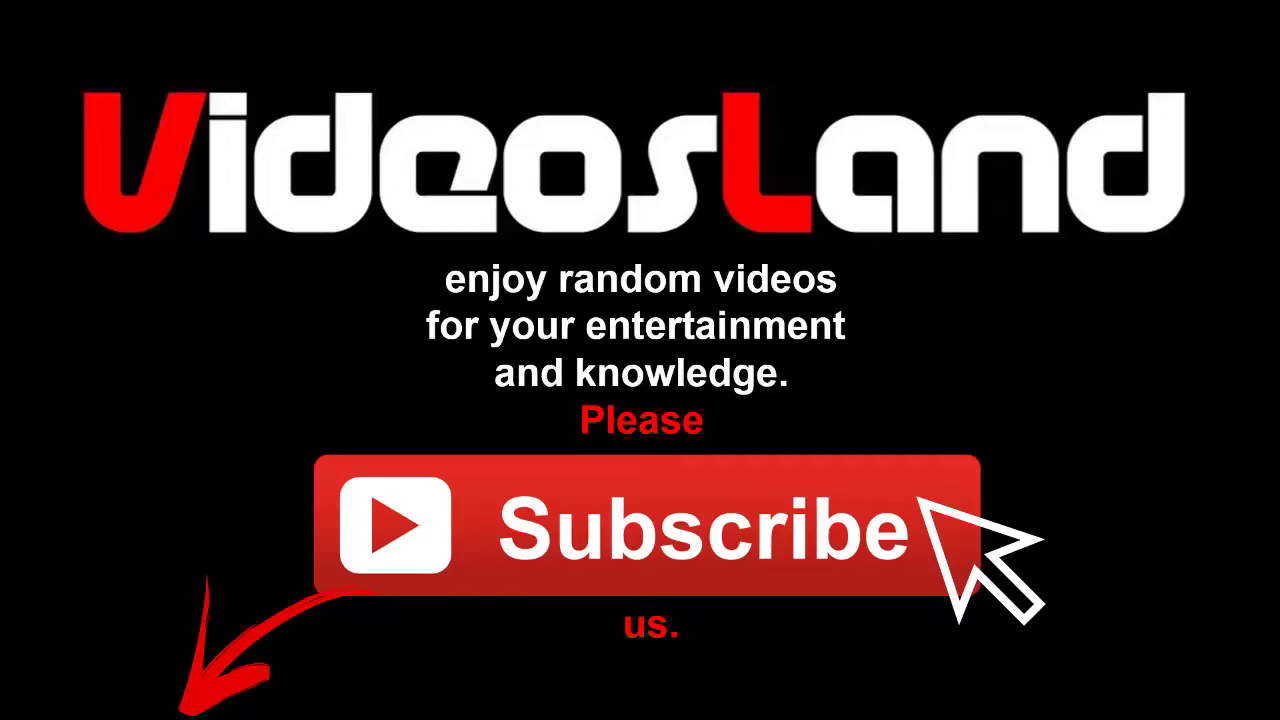